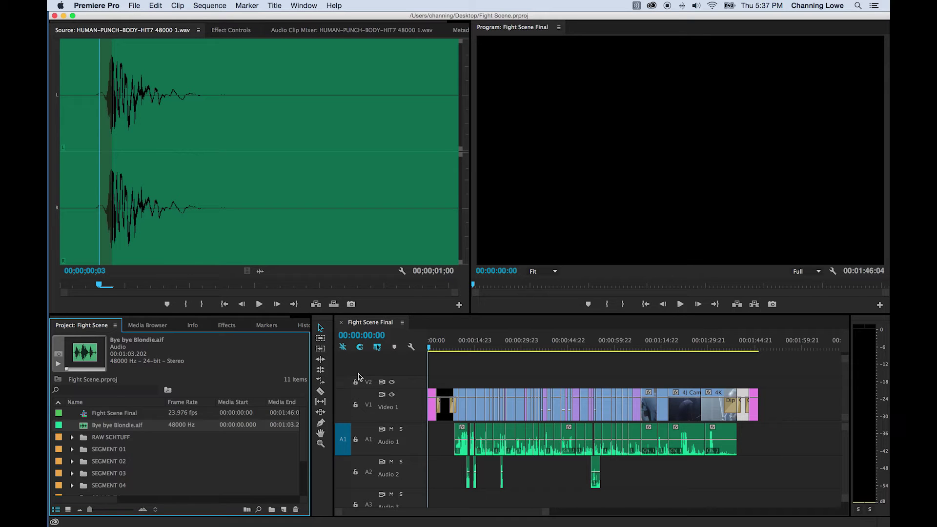
Lower the system volume and preview the first fight shots on the timeline from about 00:00:09:00
{"action": "left_click_drag", "start_coordinate": [437, 347], "coordinate": [455, 349]}
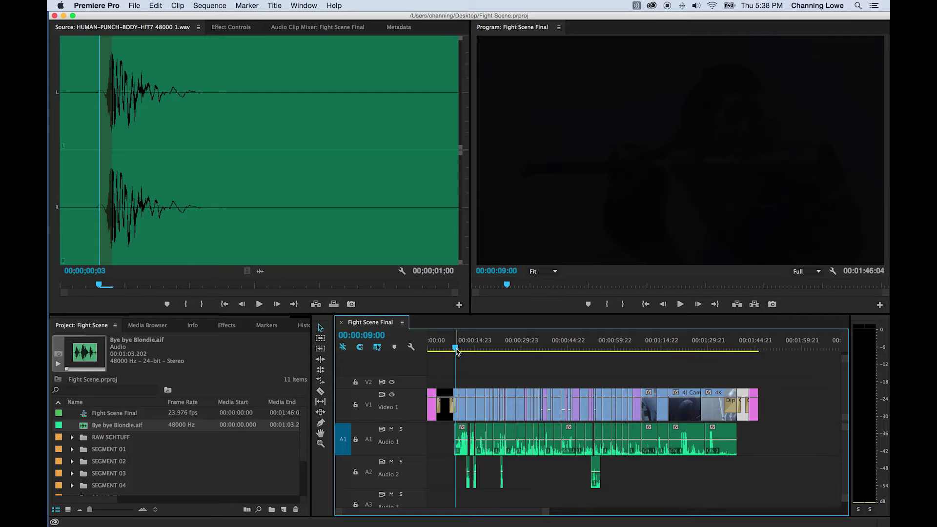
{"action": "key", "text": "XF86AudioLowerVolume"}
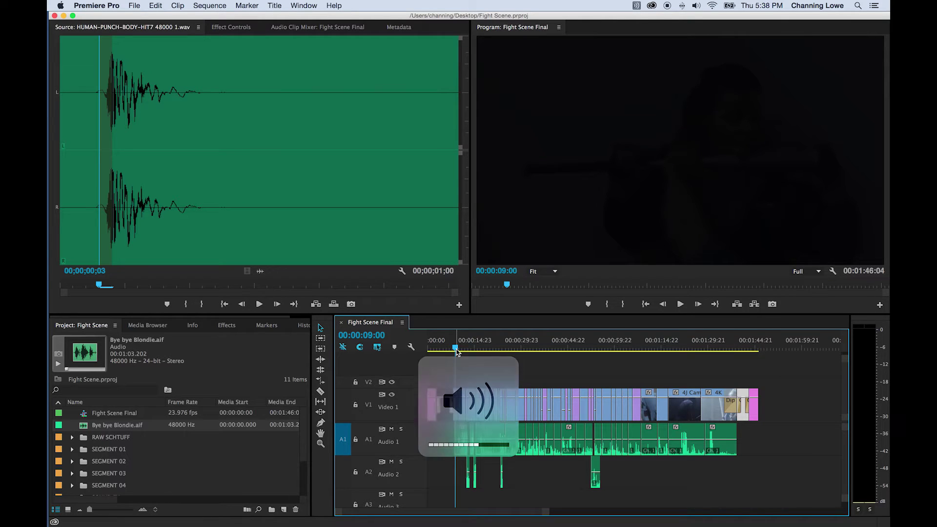
{"action": "left_click_drag", "start_coordinate": [456, 350], "coordinate": [475, 347]}
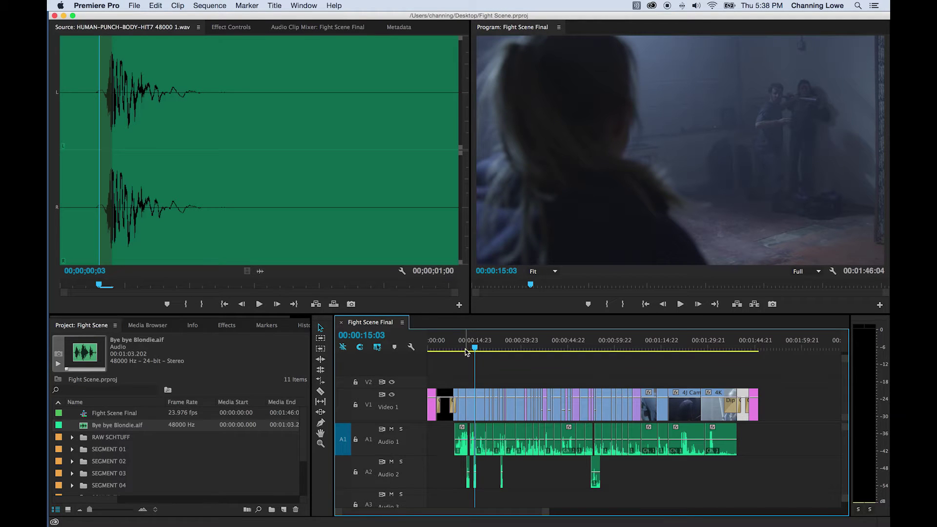
{"action": "key", "text": "="}
{"action": "key", "text": "="}
{"action": "key", "text": "="}
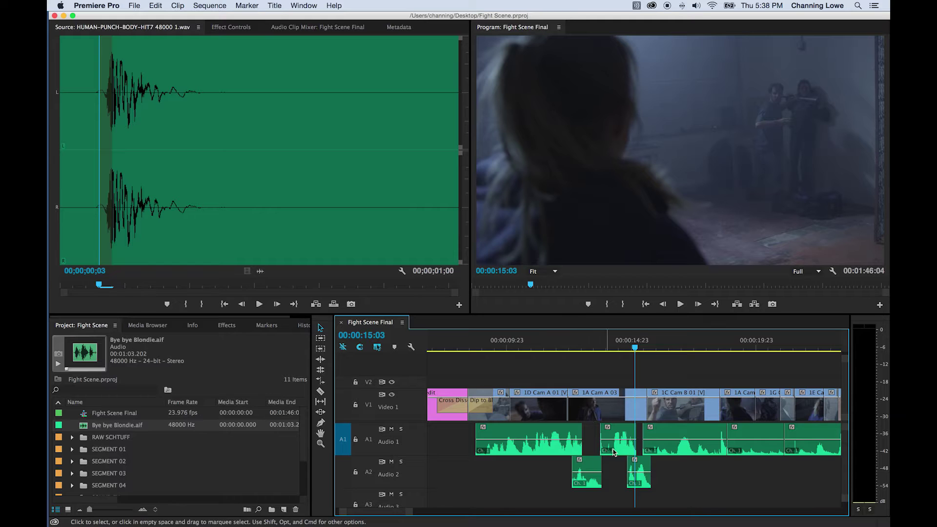
{"action": "left_click", "coordinate": [503, 347]}
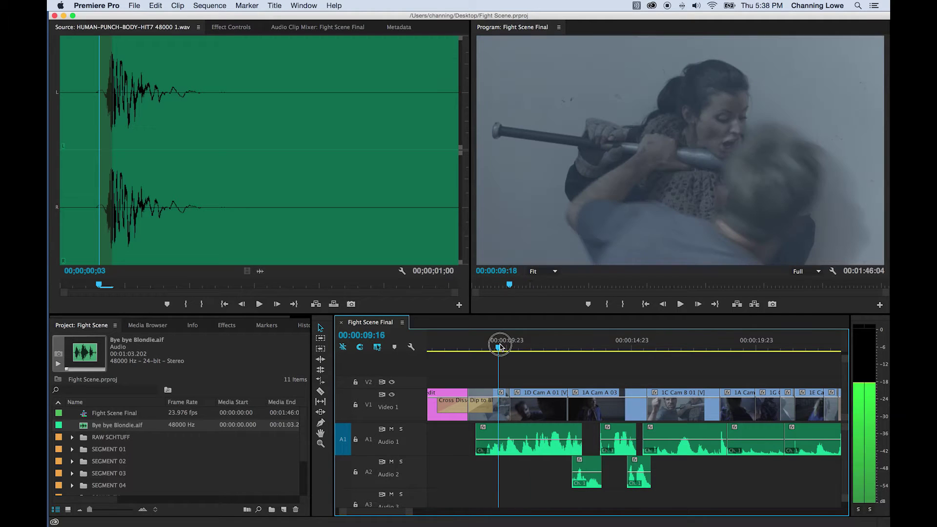
Examine the opening title "The Fight" and the closing title "The End" in the sequence
{"action": "left_click_drag", "start_coordinate": [501, 346], "coordinate": [467, 349]}
{"action": "key", "text": "minus"}
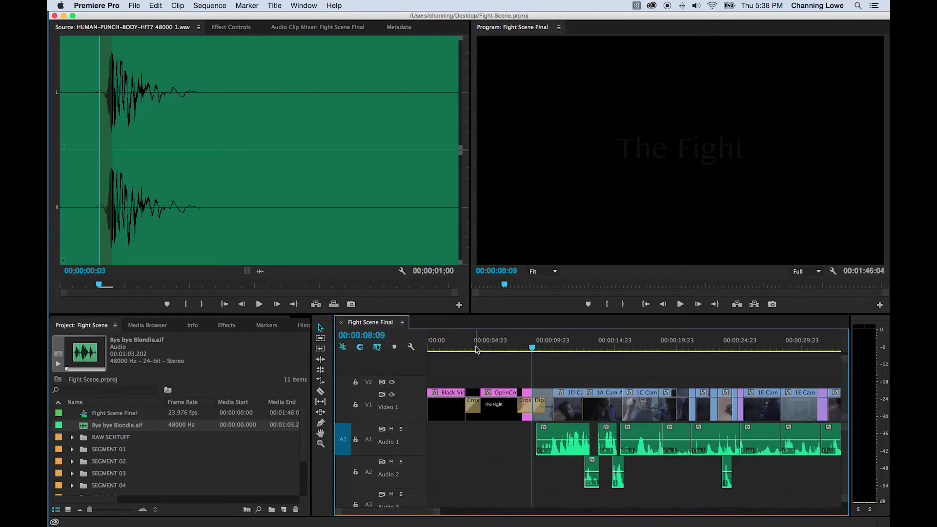
{"action": "left_click", "coordinate": [513, 348]}
{"action": "left_click_drag", "start_coordinate": [512, 348], "coordinate": [510, 348]}
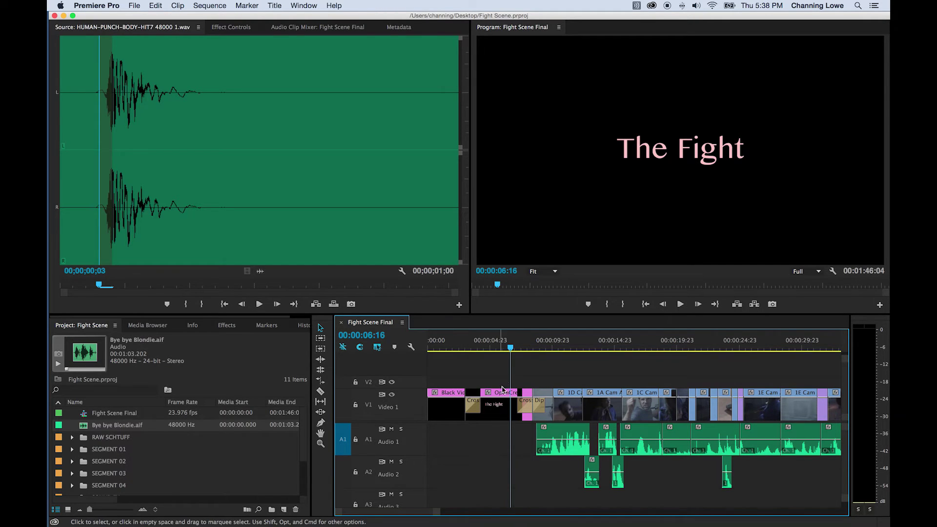
{"action": "key", "text": "backslash"}
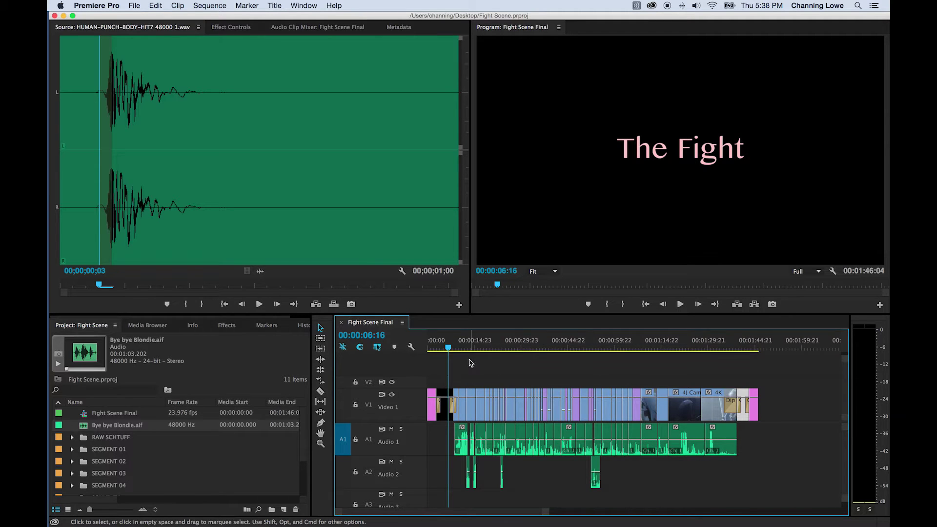
{"action": "left_click", "coordinate": [447, 350]}
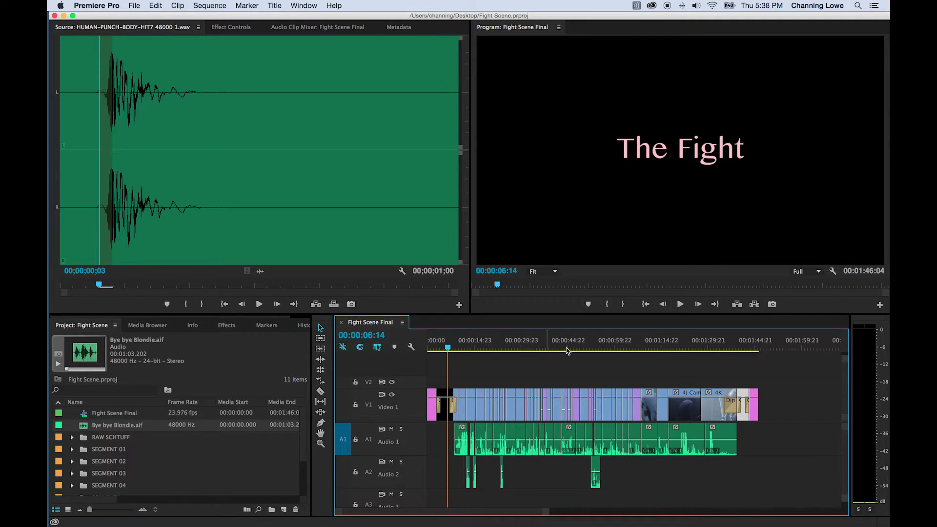
{"action": "left_click", "coordinate": [742, 349]}
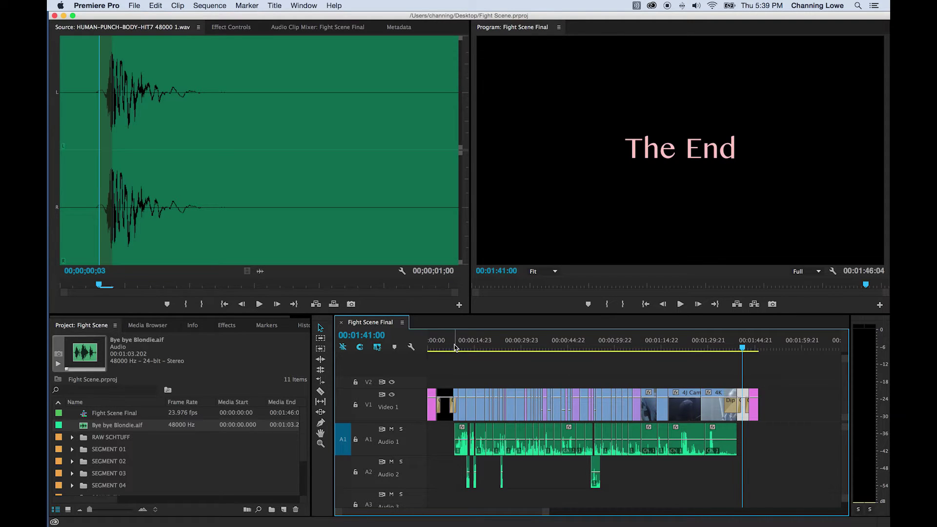
Play back the start of the fight from about 00:00:09:15 to 00:00:16:14, checking its picture and production audio
{"action": "left_click", "coordinate": [456, 347]}
{"action": "key", "text": "="}
{"action": "key", "text": "="}
{"action": "key", "text": "="}
{"action": "key", "text": "="}
{"action": "key", "text": "="}
{"action": "key", "text": "-"}
{"action": "key", "text": "-"}
{"action": "left_click_drag", "start_coordinate": [635, 348], "coordinate": [671, 351]}
{"action": "key", "text": "-"}
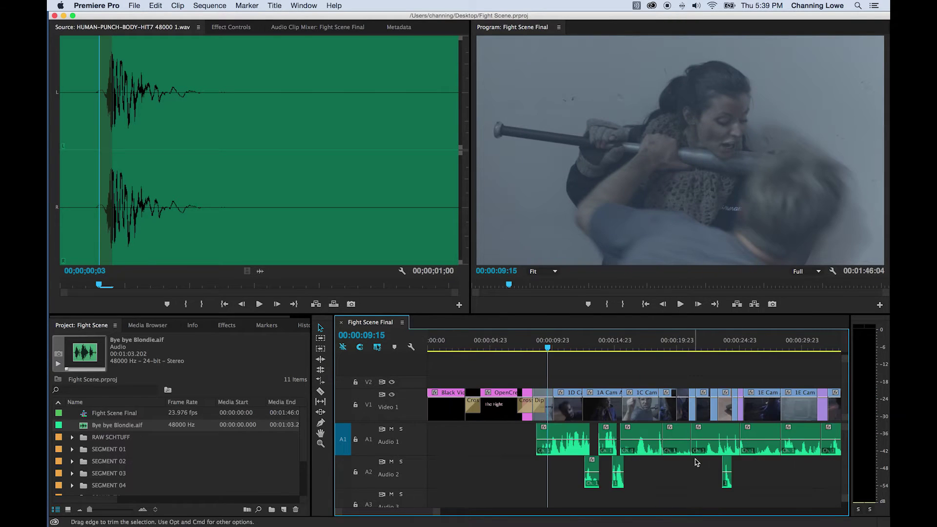
{"action": "key", "text": "space"}
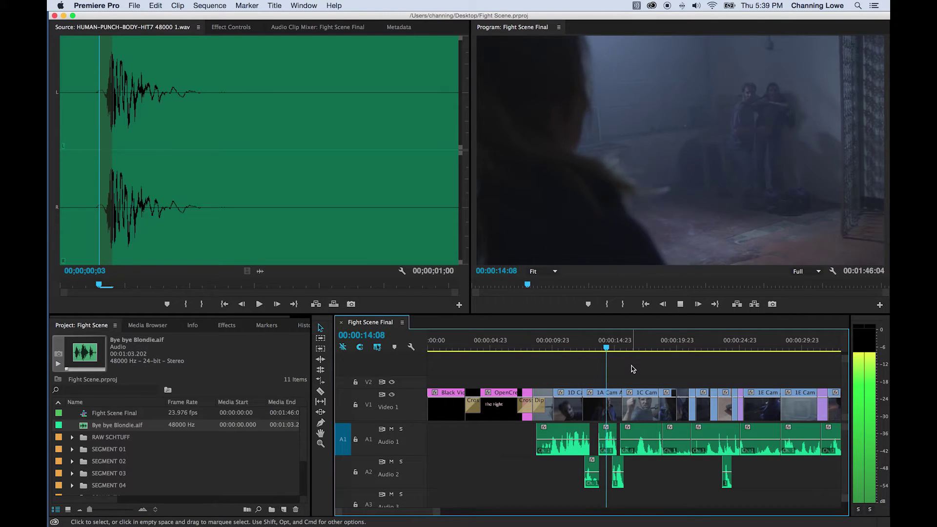
{"action": "key", "text": "space"}
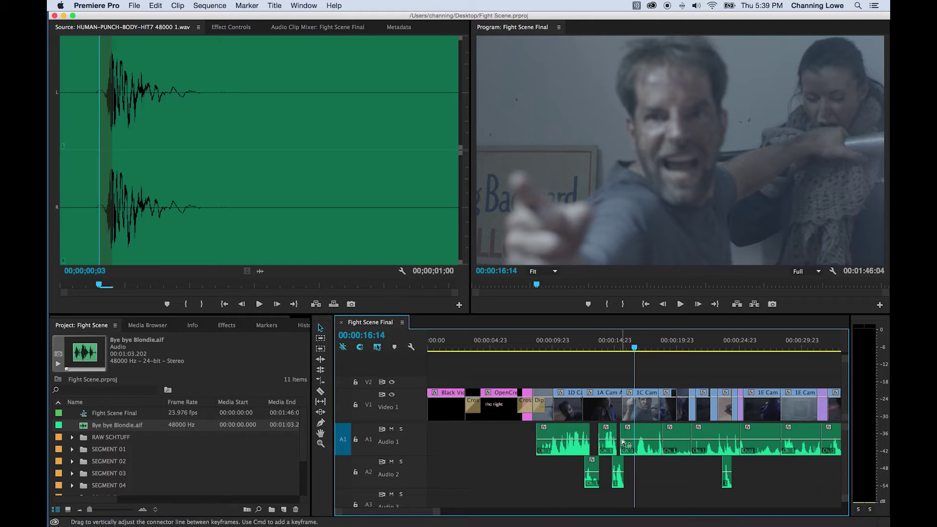
Preview the middle of the fight up to 00:00:46:12 and return the playhead to the start of the sequence
{"action": "key", "text": "="}
{"action": "key", "text": "="}
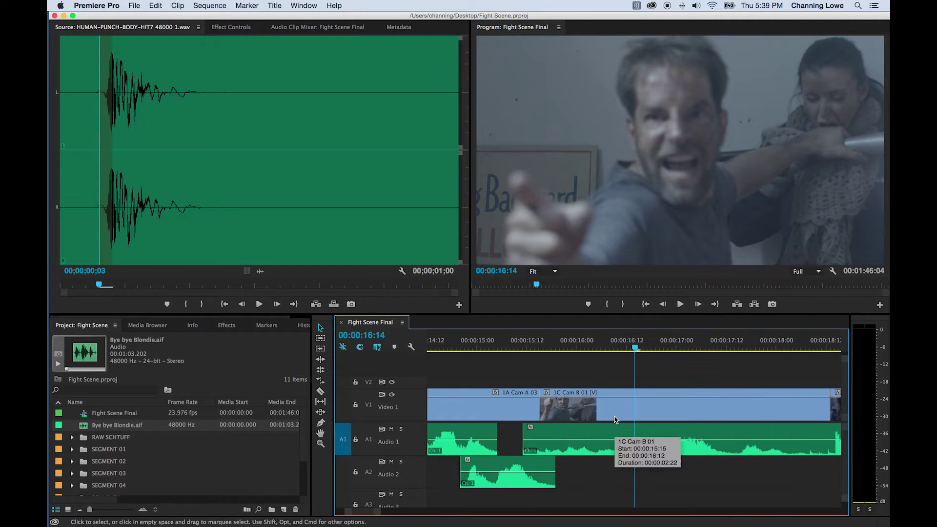
{"action": "key", "text": "backslash"}
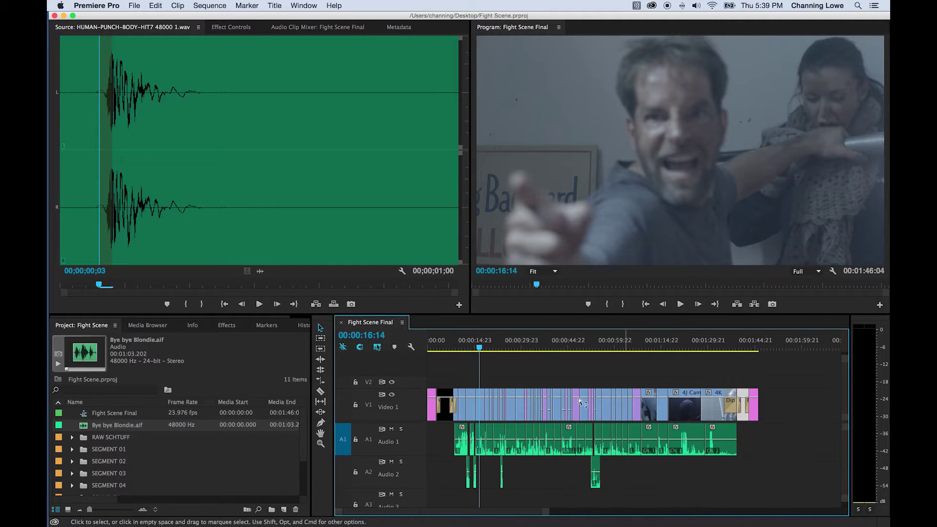
{"action": "left_click_drag", "start_coordinate": [481, 344], "coordinate": [547, 351]}
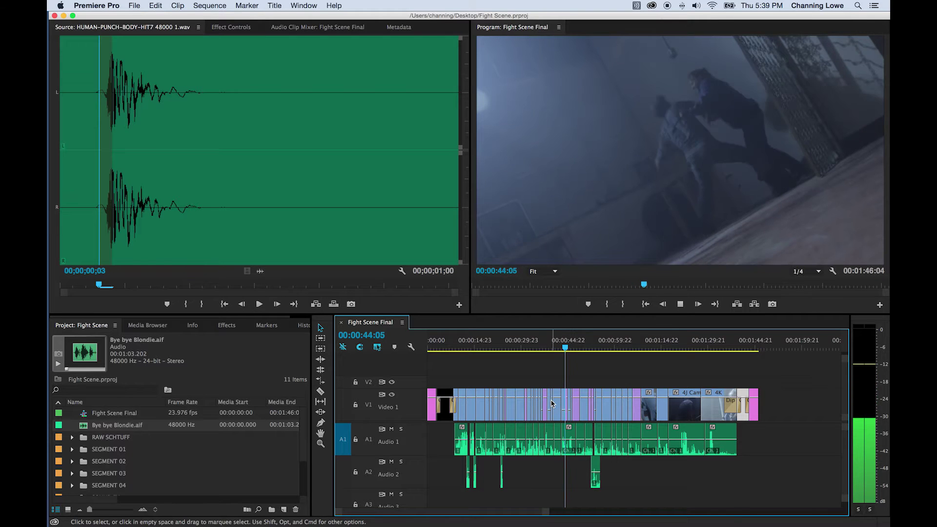
{"action": "key", "text": "space"}
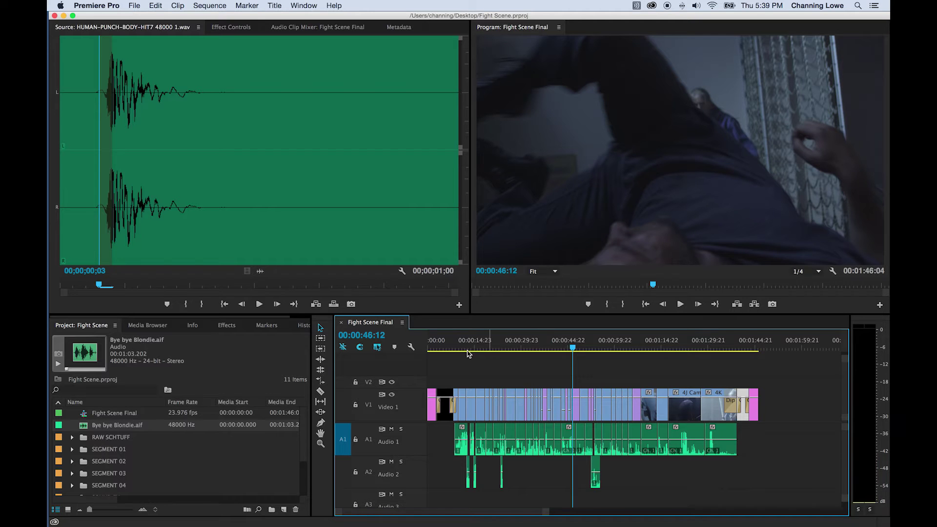
{"action": "left_click_drag", "start_coordinate": [479, 349], "coordinate": [429, 348]}
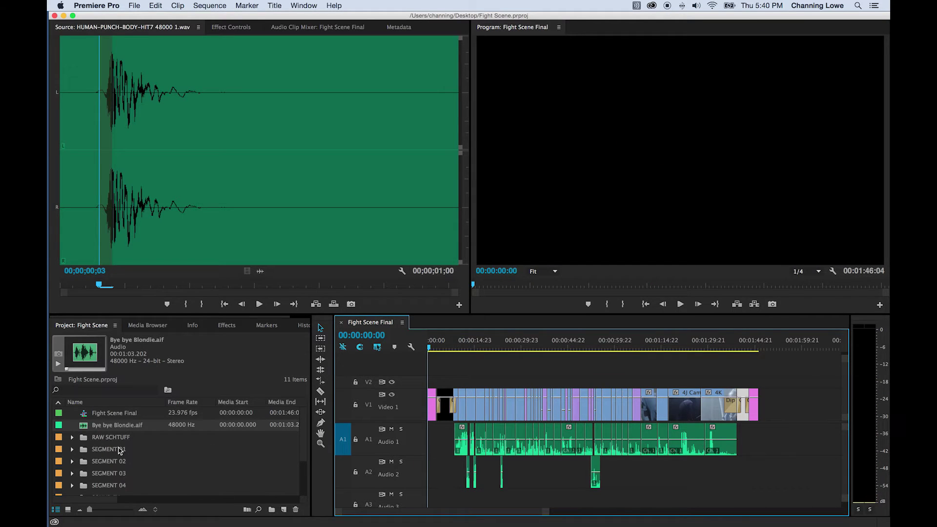
{"action": "left_click", "coordinate": [88, 414]}
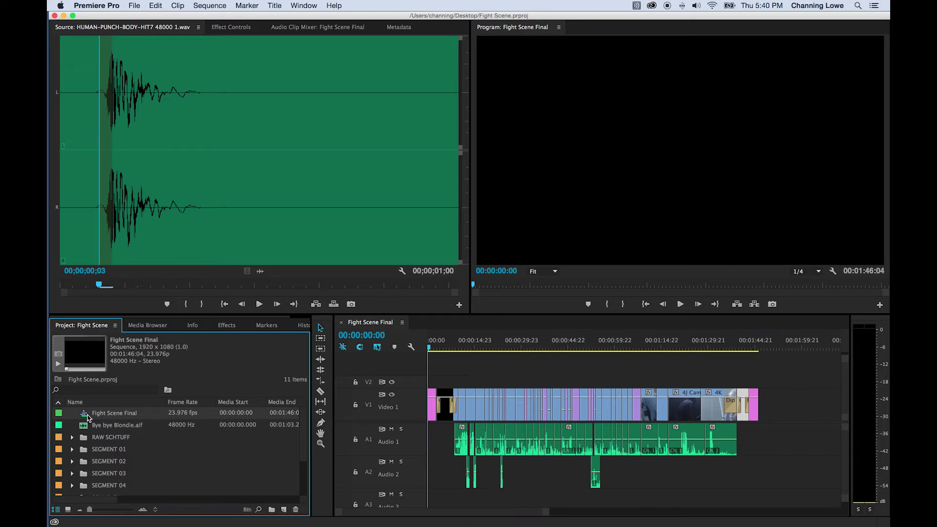
{"action": "right_click", "coordinate": [89, 415]}
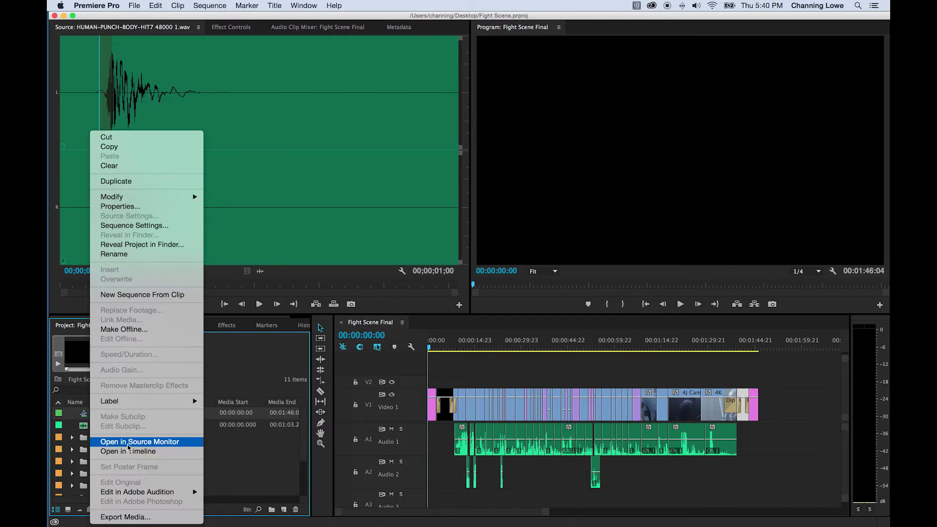
{"action": "mouse_move", "coordinate": [141, 494]}
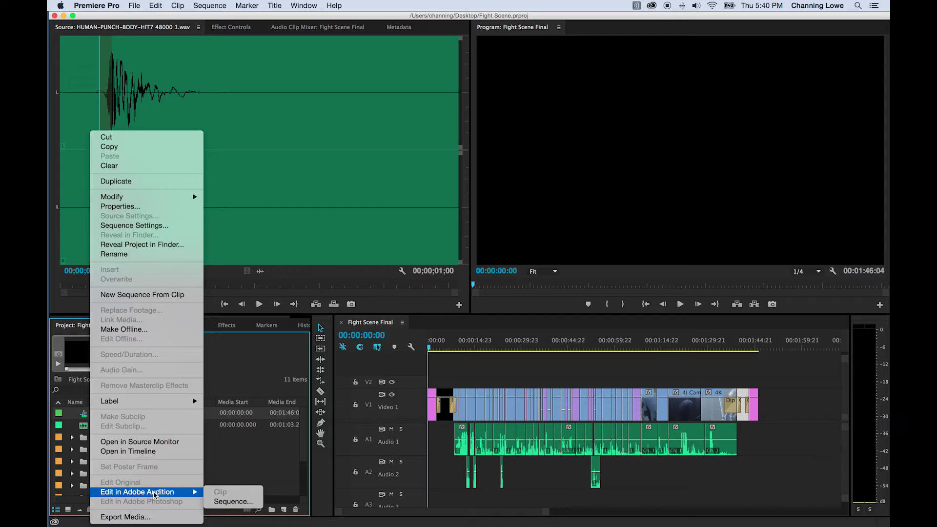
{"action": "left_click", "coordinate": [224, 502]}
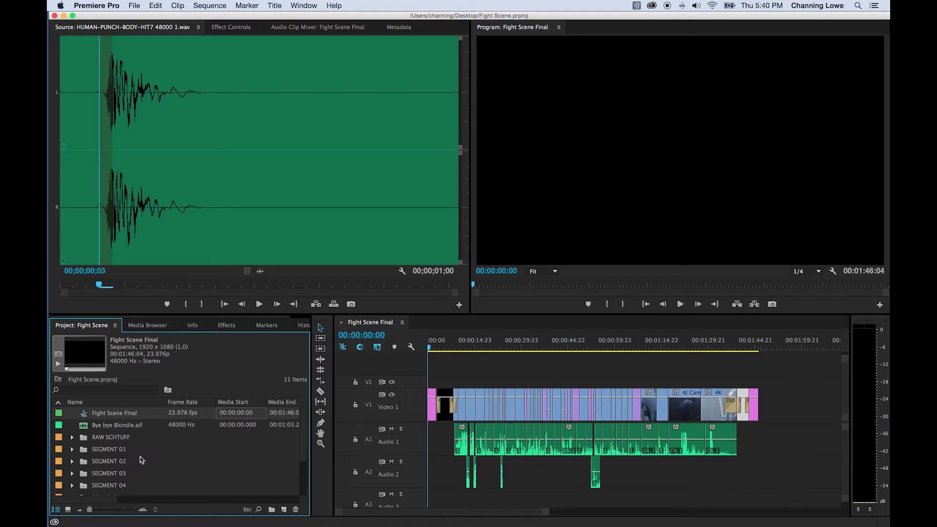
Examine the sample rate and bit depth of the recordings in the AUDIO bin inside RAW SCHTUFF, with the project list maximized
{"action": "key", "text": "grave"}
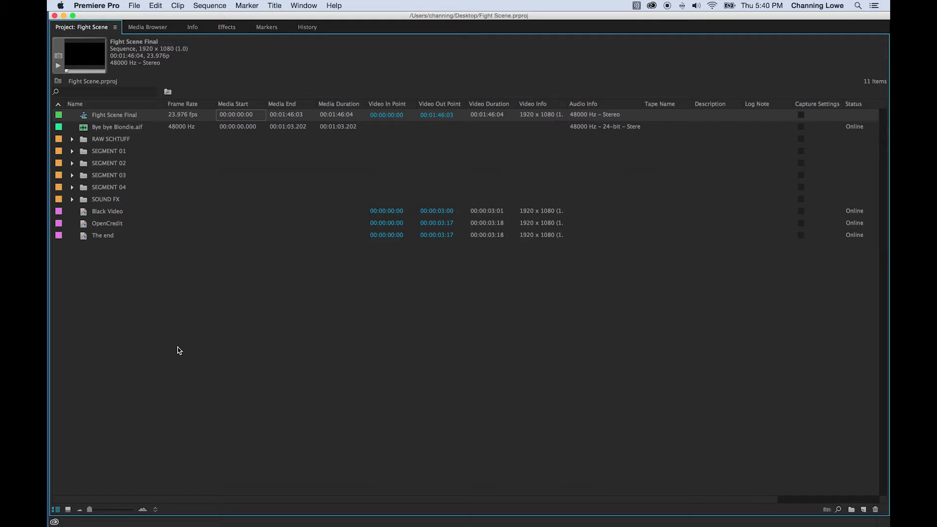
{"action": "left_click", "coordinate": [163, 301]}
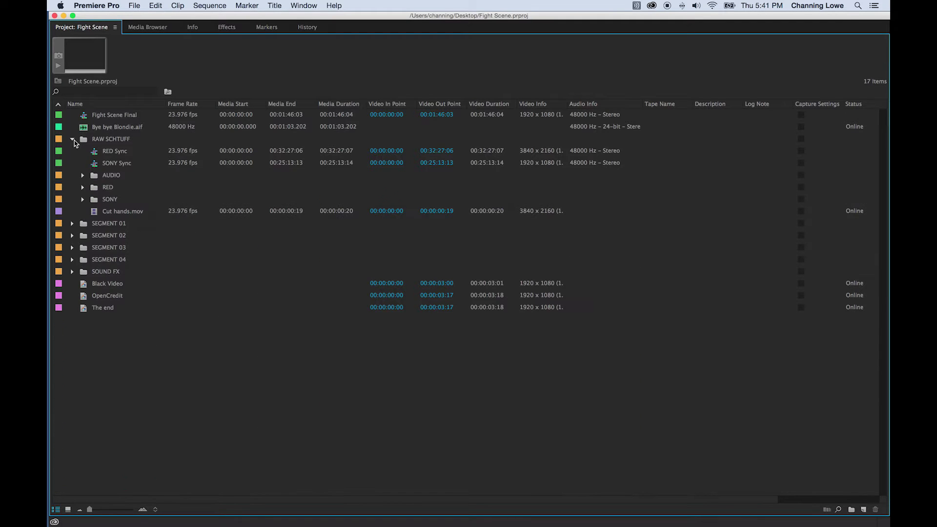
{"action": "left_click", "coordinate": [83, 175]}
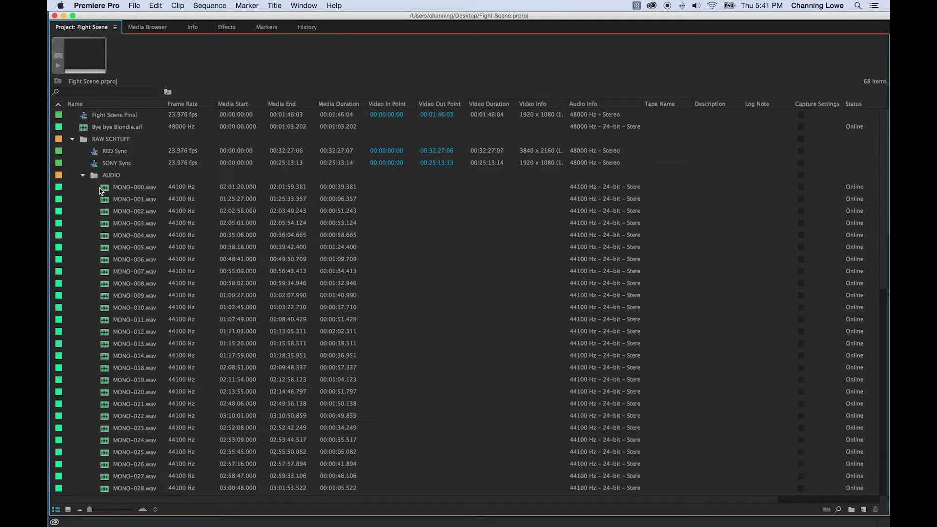
{"action": "left_click", "coordinate": [141, 190]}
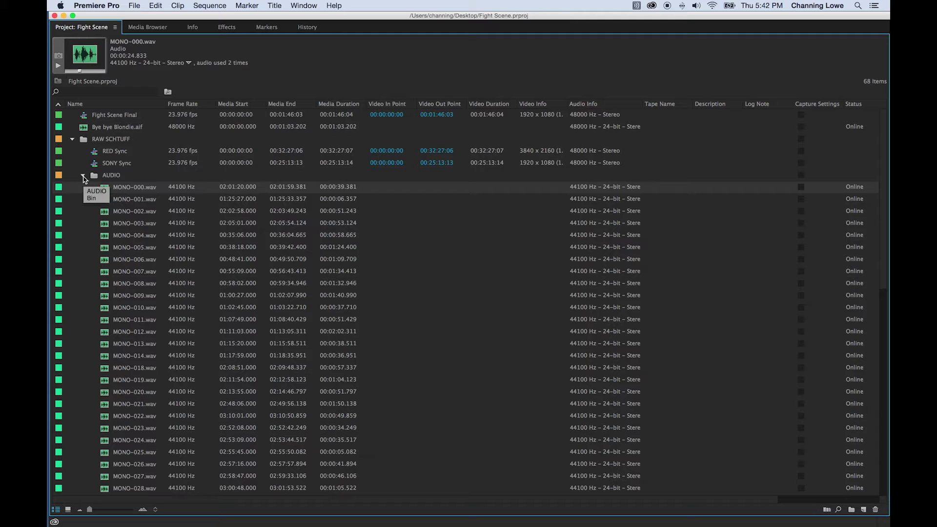
{"action": "left_click", "coordinate": [83, 176]}
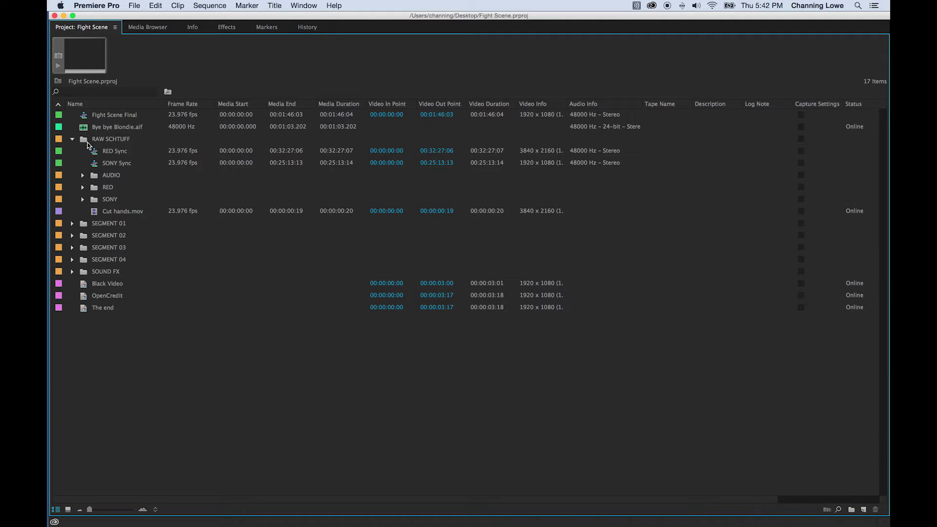
{"action": "left_click", "coordinate": [76, 141]}
{"action": "left_click", "coordinate": [76, 140]}
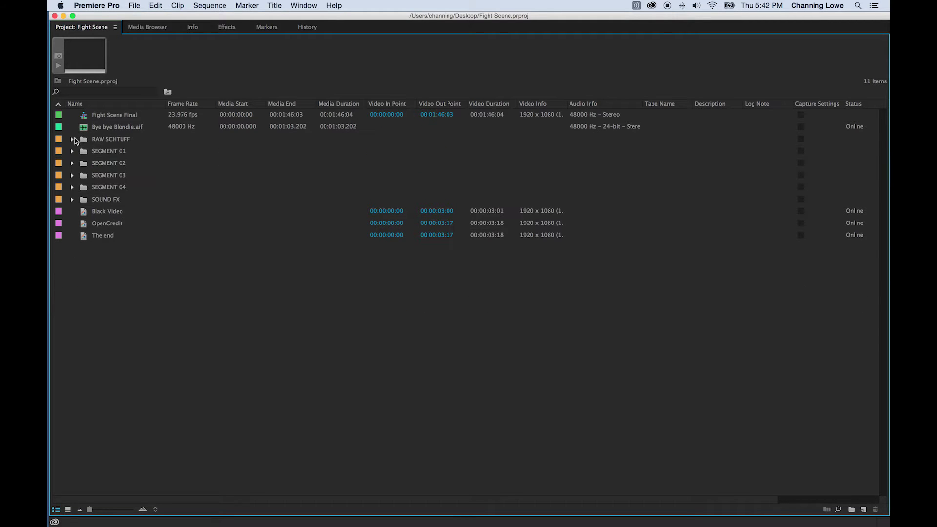
Set the Fight Scene Final sequence's audio sample rate to 96000 Hz and restore the normal panel layout
{"action": "right_click", "coordinate": [96, 118]}
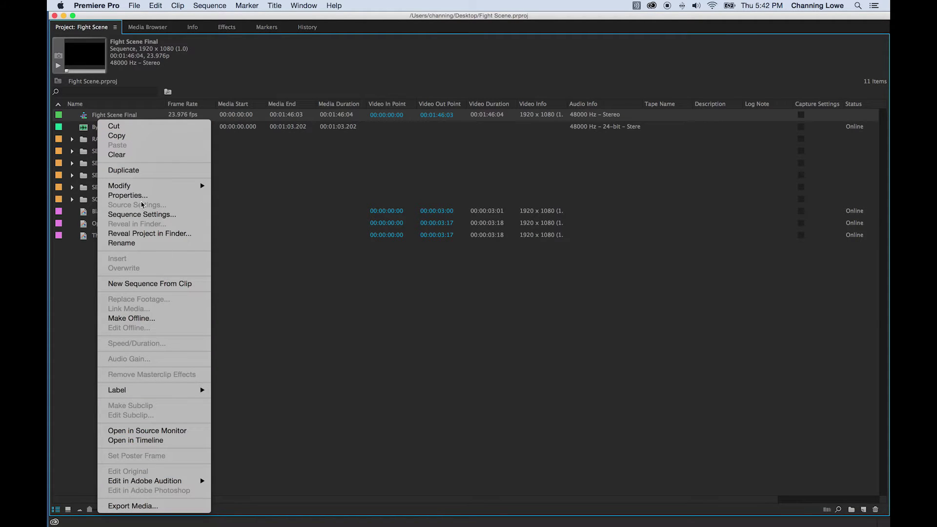
{"action": "left_click", "coordinate": [142, 214]}
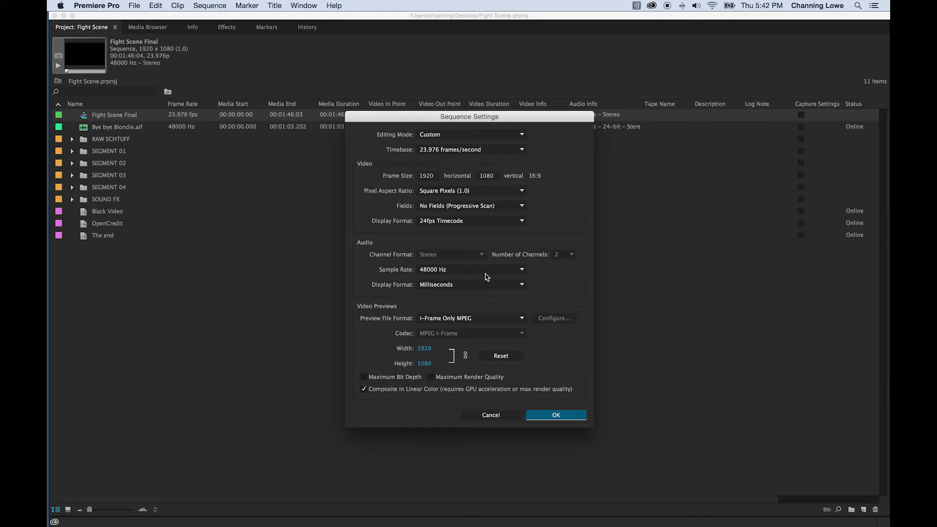
{"action": "left_click", "coordinate": [477, 273]}
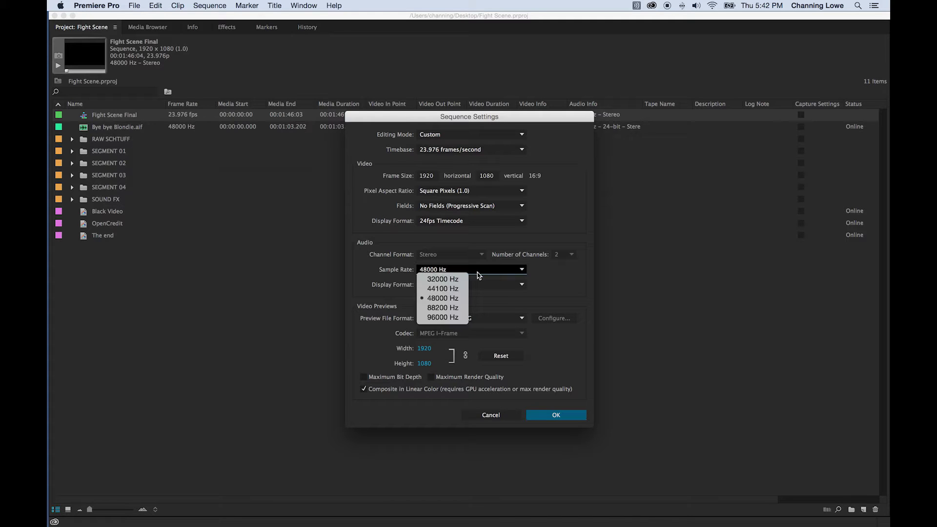
{"action": "left_click", "coordinate": [464, 272]}
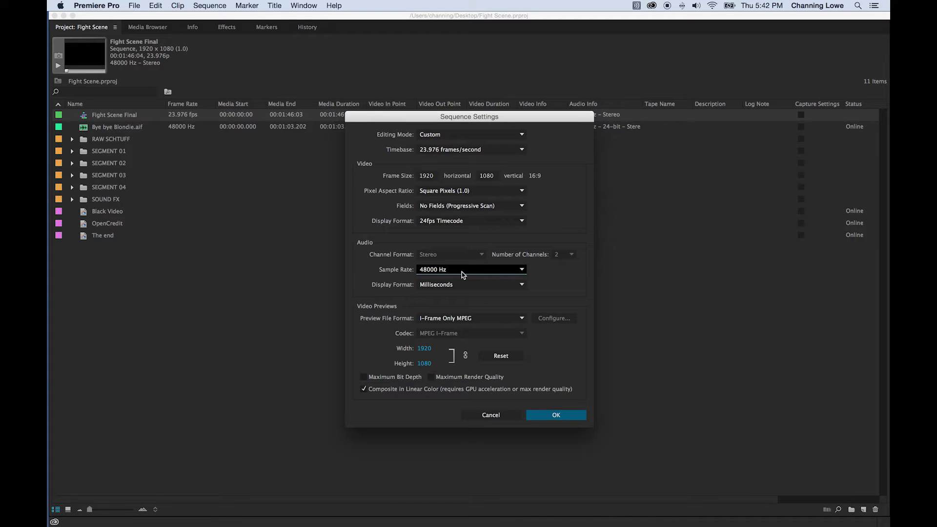
{"action": "left_click", "coordinate": [461, 272]}
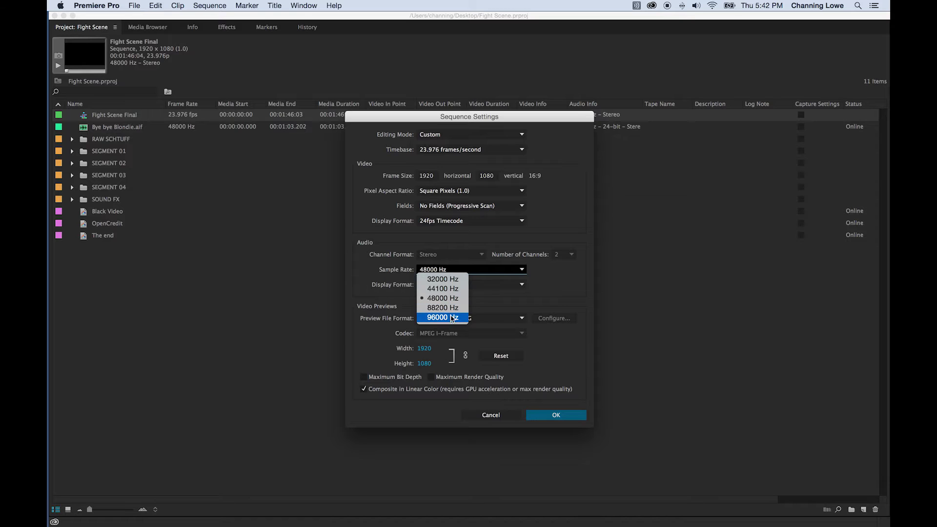
{"action": "left_click", "coordinate": [450, 320]}
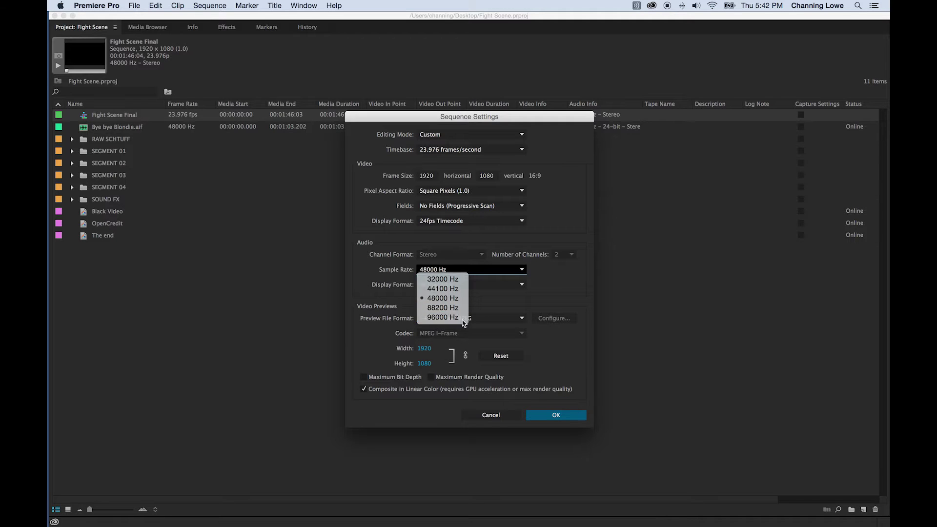
{"action": "left_click", "coordinate": [462, 290]}
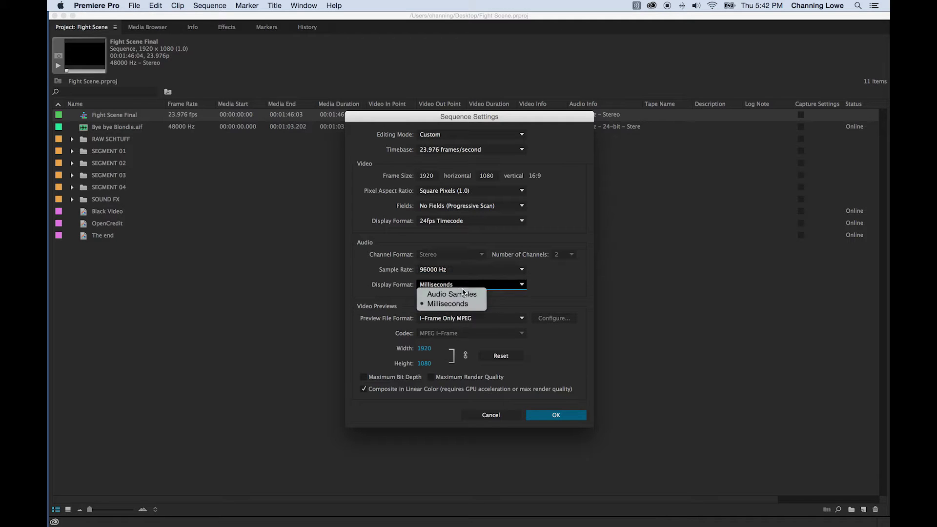
{"action": "left_click", "coordinate": [539, 293]}
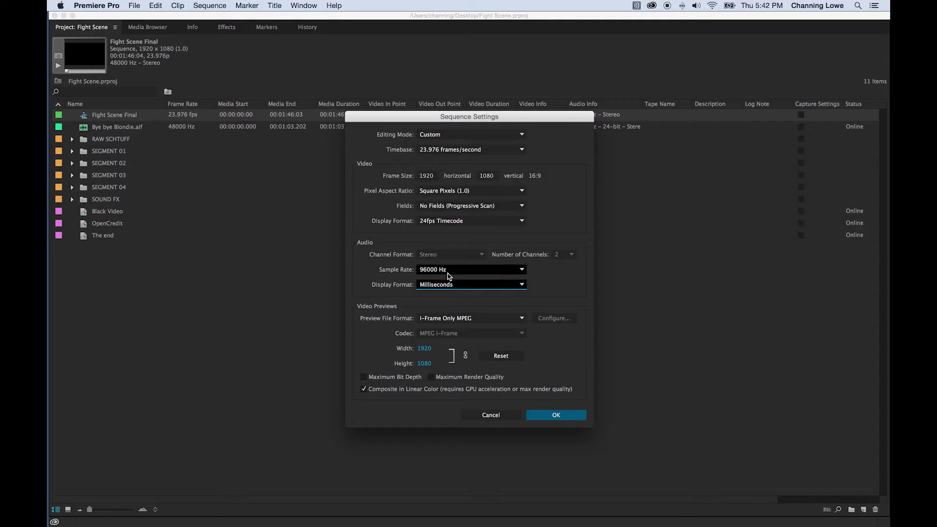
{"action": "left_click", "coordinate": [556, 415]}
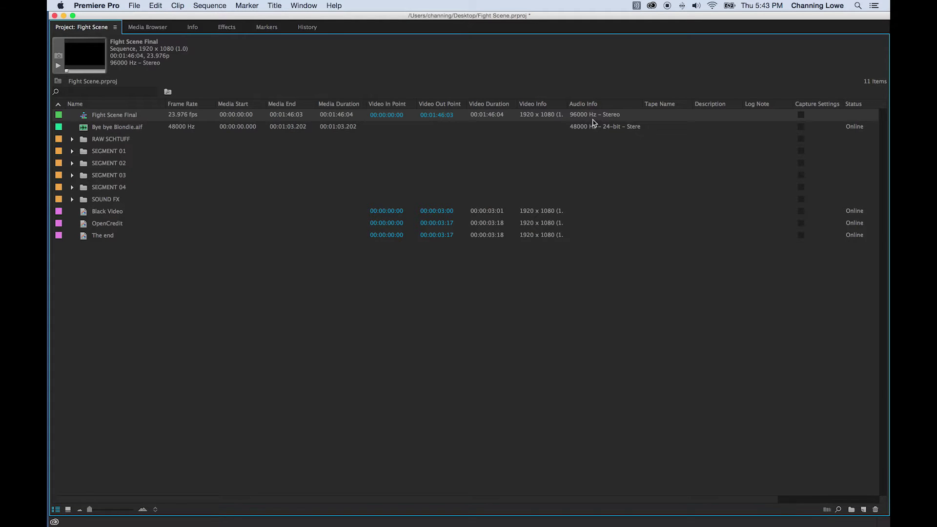
{"action": "key", "text": "grave"}
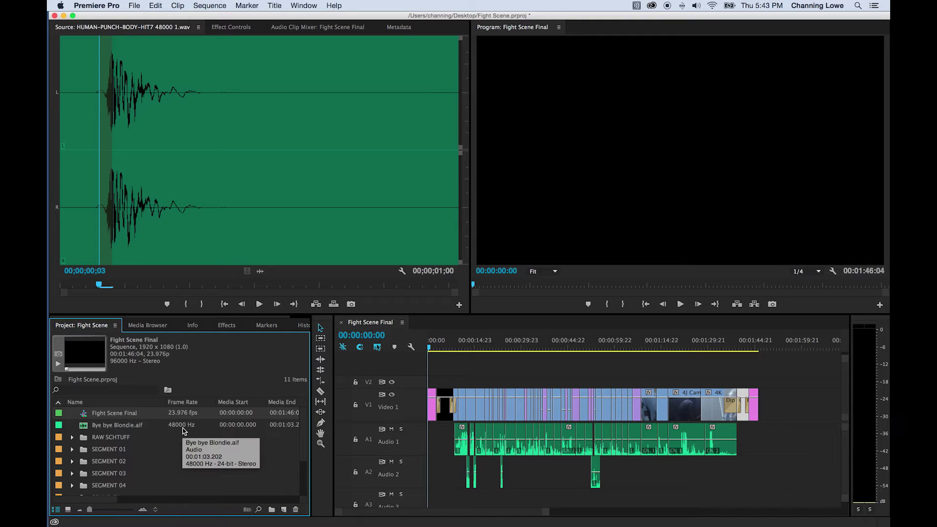
{"action": "scroll", "coordinate": [166, 449], "scroll_direction": "down", "scroll_amount": 3}
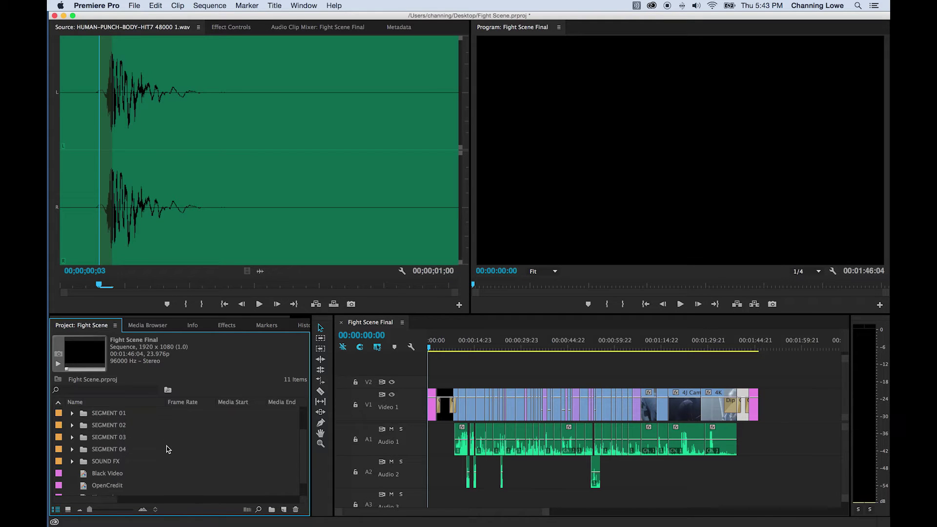
{"action": "scroll", "coordinate": [166, 449], "scroll_direction": "up", "scroll_amount": 3}
{"action": "scroll", "coordinate": [166, 448], "scroll_direction": "right", "scroll_amount": 2}
{"action": "scroll", "coordinate": [167, 447], "scroll_direction": "left", "scroll_amount": 1}
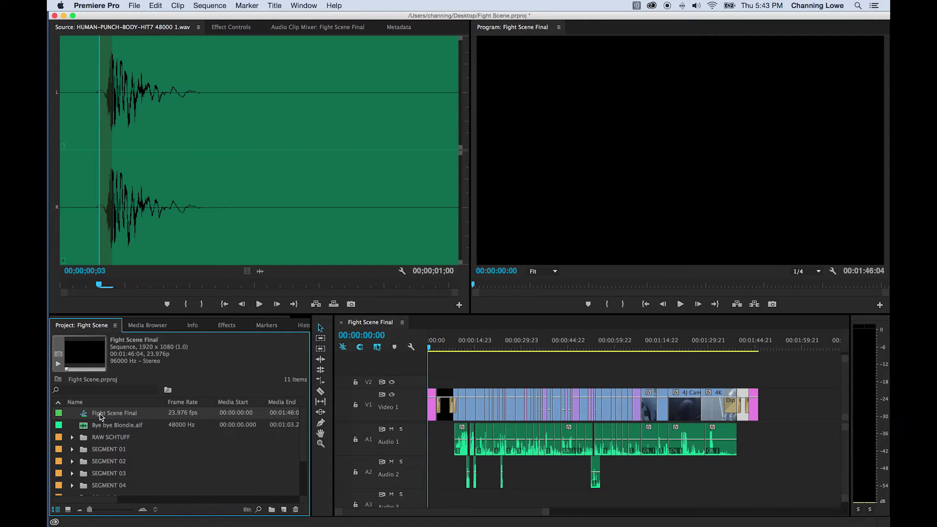
{"action": "right_click", "coordinate": [105, 416]}
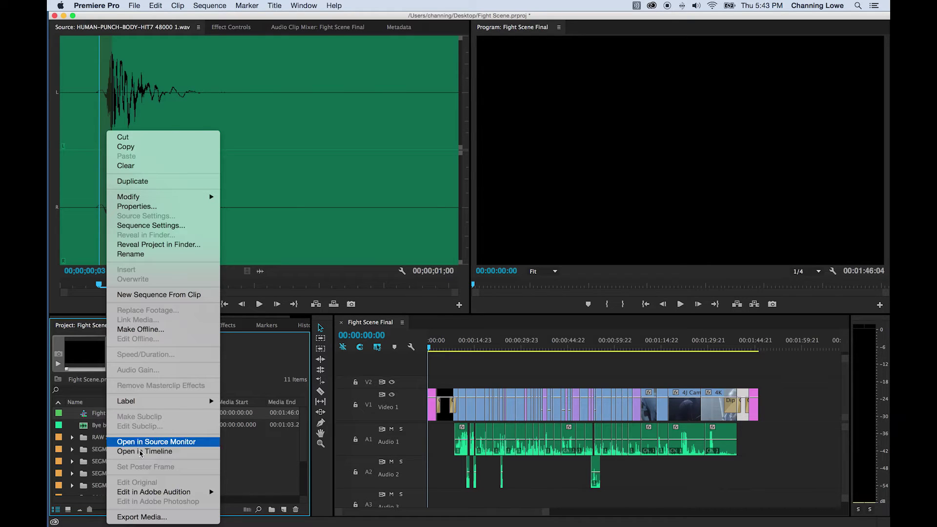
{"action": "mouse_move", "coordinate": [157, 497]}
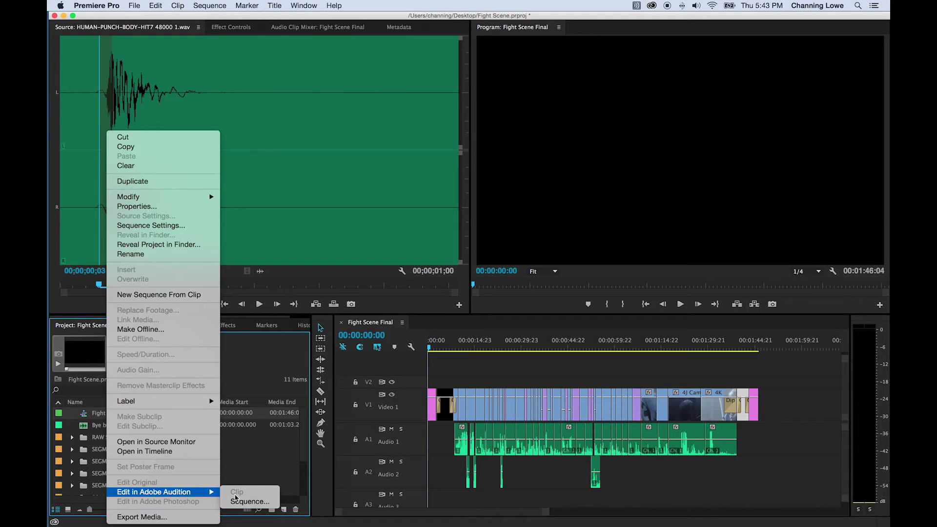
{"action": "left_click", "coordinate": [245, 502]}
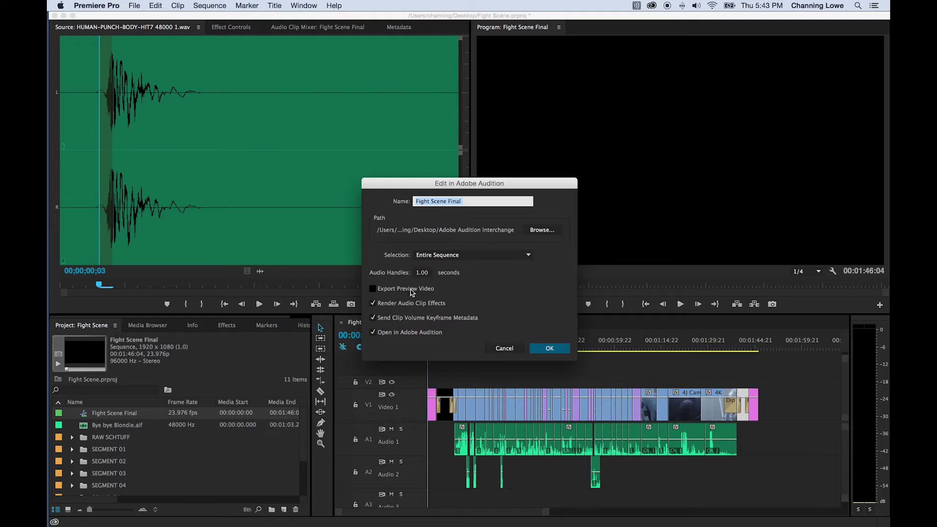
{"action": "left_click", "coordinate": [373, 289]}
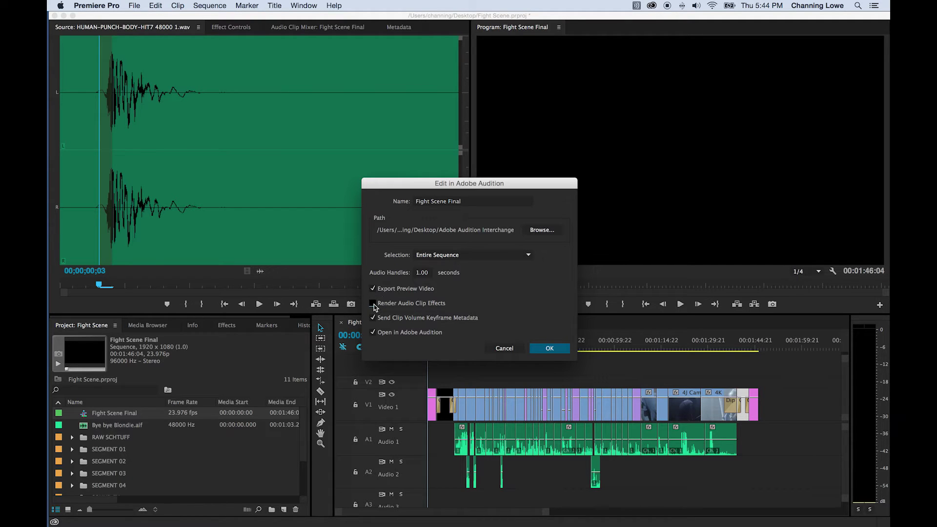
{"action": "left_click", "coordinate": [373, 304]}
{"action": "left_click", "coordinate": [373, 304]}
{"action": "left_click", "coordinate": [498, 348]}
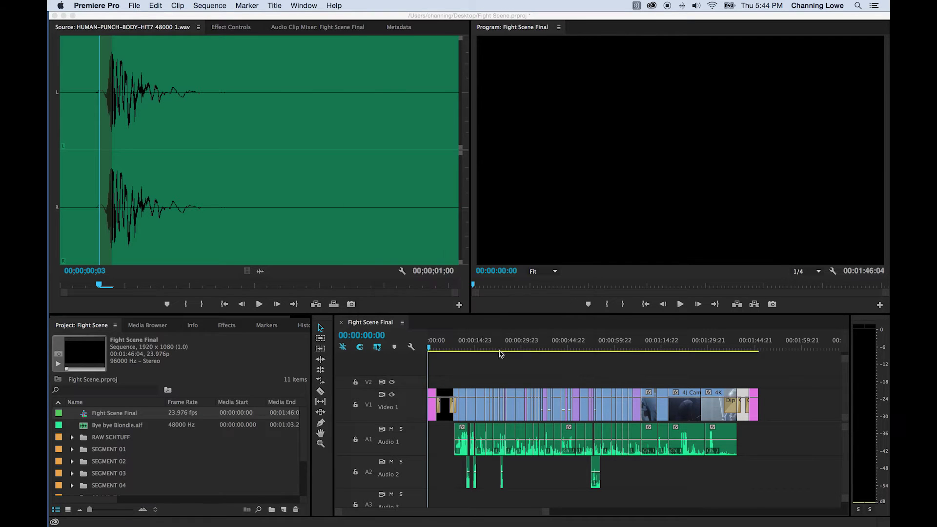
Examine the audio clips around 00:00:19:23 in the timeline up close, including the commands available for the clip there
{"action": "left_click", "coordinate": [491, 347]}
{"action": "key", "text": "="}
{"action": "key", "text": "="}
{"action": "key", "text": "="}
{"action": "key", "text": "="}
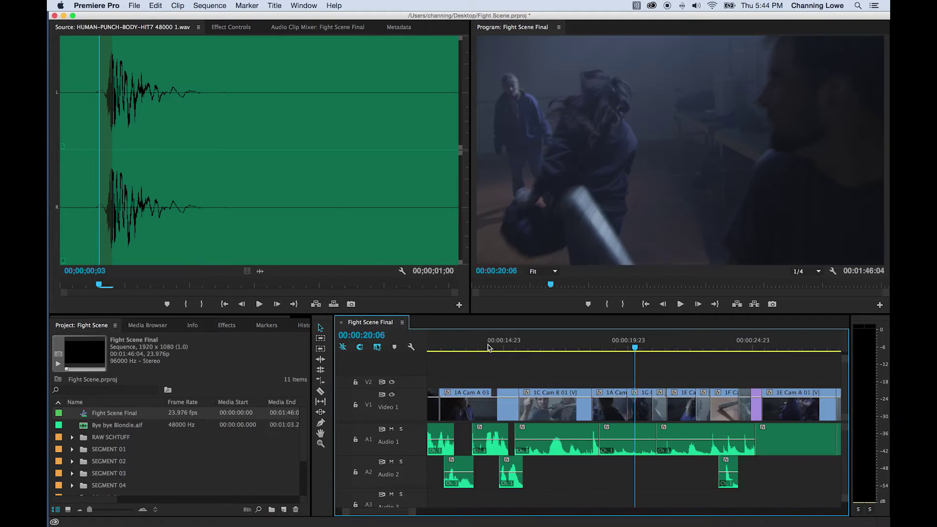
{"action": "left_click", "coordinate": [547, 348]}
{"action": "left_click_drag", "start_coordinate": [547, 347], "coordinate": [514, 347]}
{"action": "key", "text": "-"}
{"action": "key", "text": "-"}
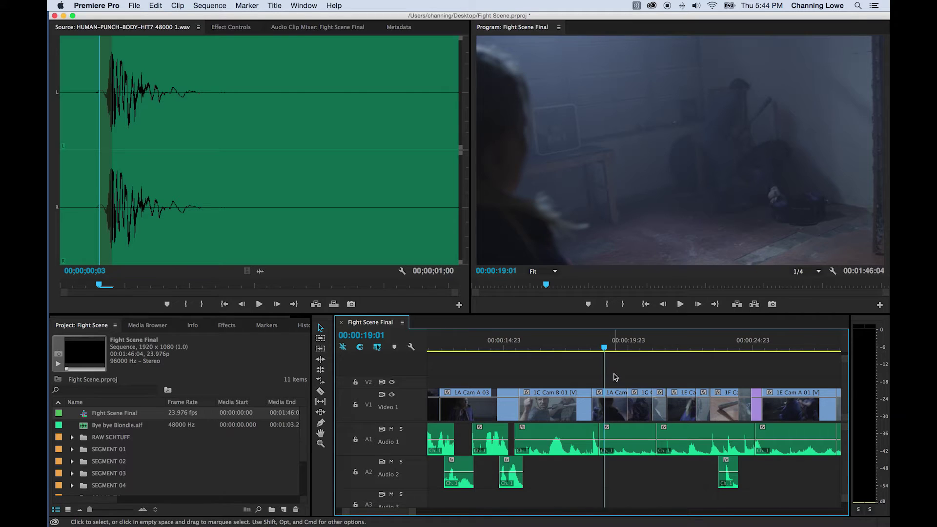
{"action": "left_click", "coordinate": [627, 347]}
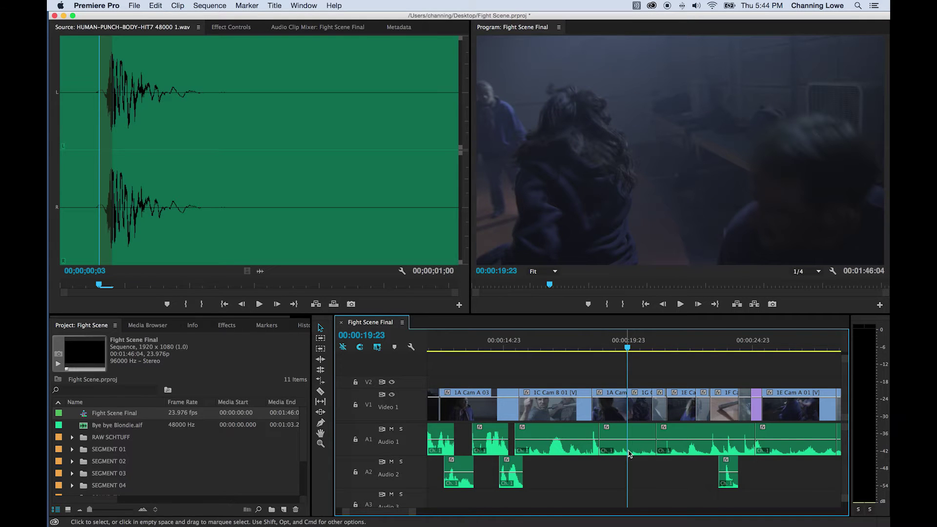
{"action": "scroll", "coordinate": [629, 439], "scroll_direction": "right", "scroll_amount": 1}
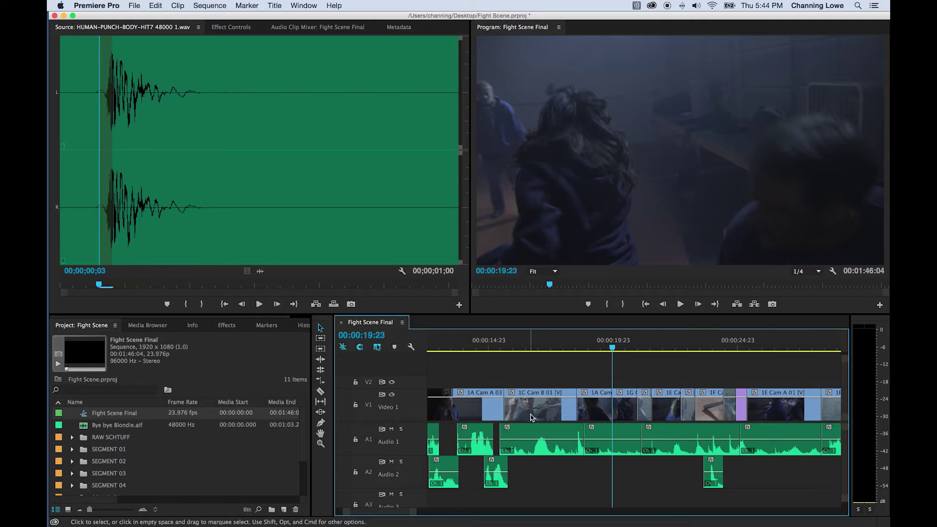
{"action": "right_click", "coordinate": [613, 434]}
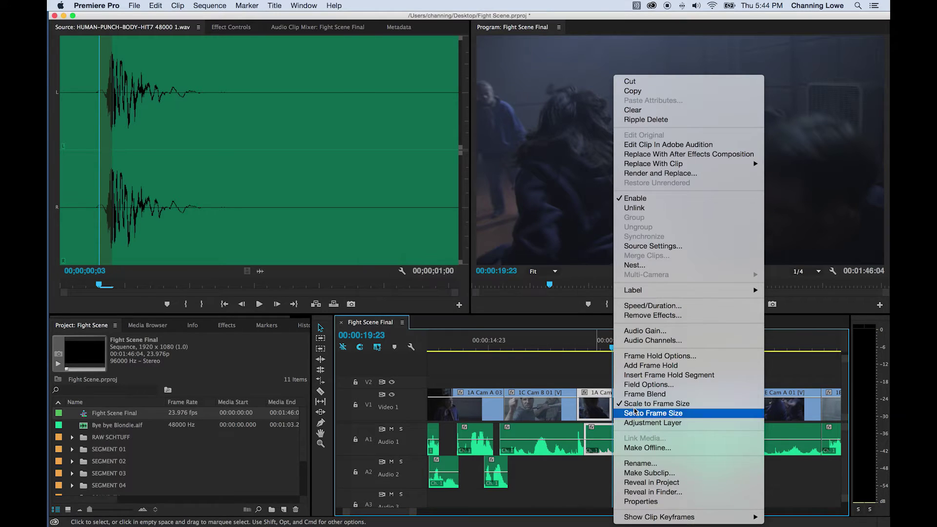
{"action": "left_click", "coordinate": [583, 382]}
{"action": "key", "text": "backslash"}
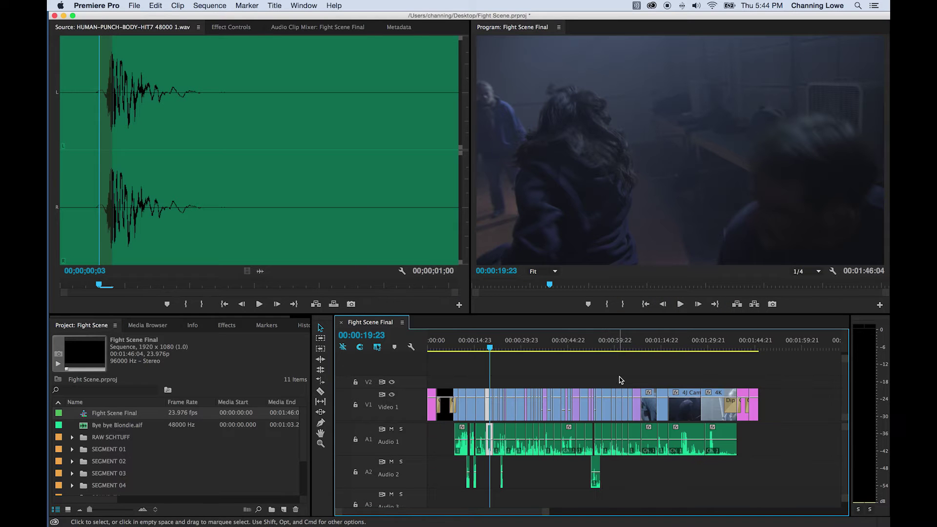
Raise the audio gain of the 4D Cam B 01 clip near 00:01:00:15 by 12 dB
{"action": "left_click", "coordinate": [618, 343]}
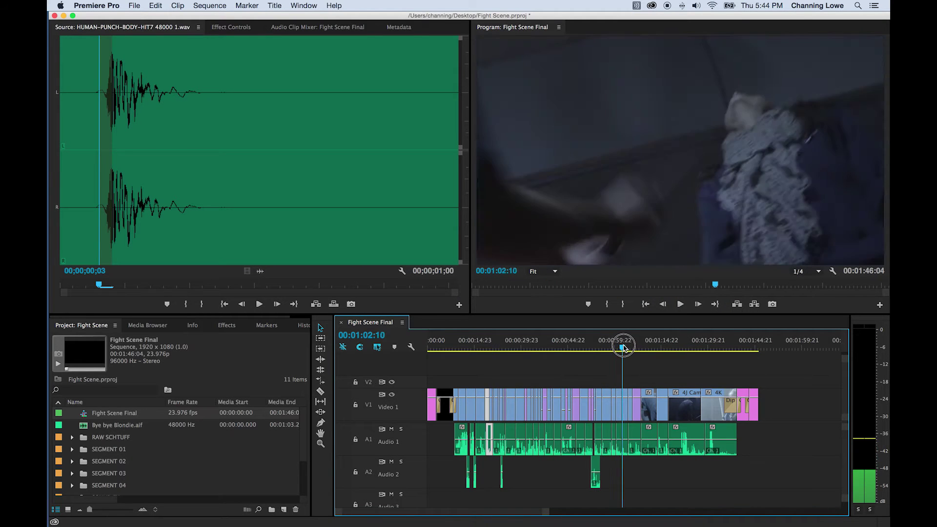
{"action": "key", "text": "equal"}
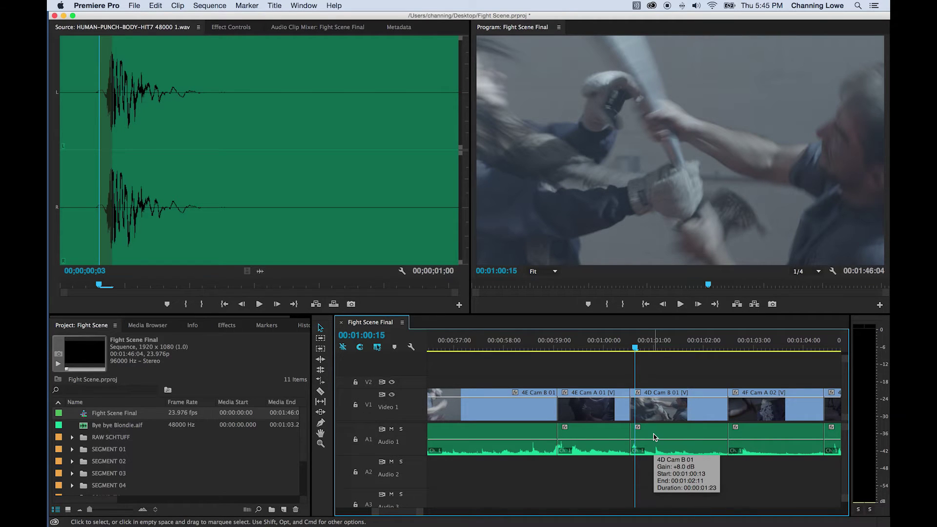
{"action": "right_click", "coordinate": [654, 435]}
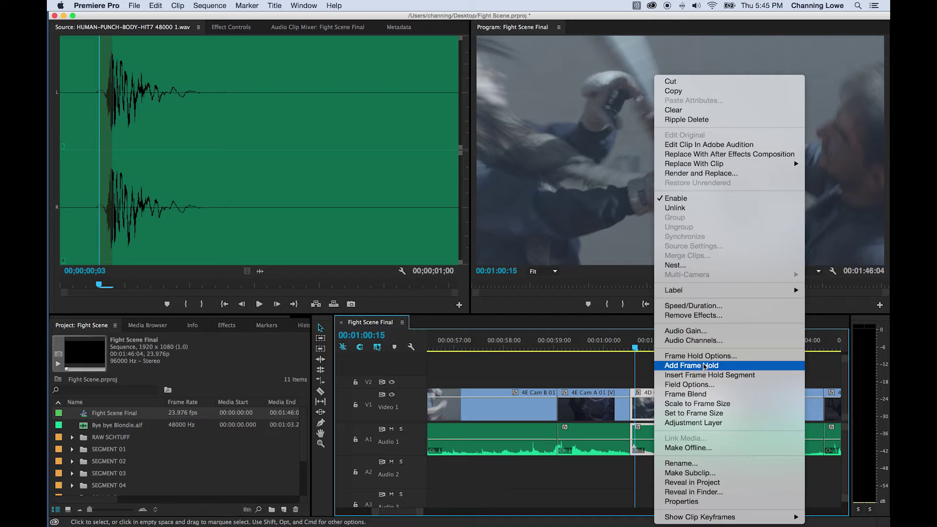
{"action": "left_click", "coordinate": [709, 332]}
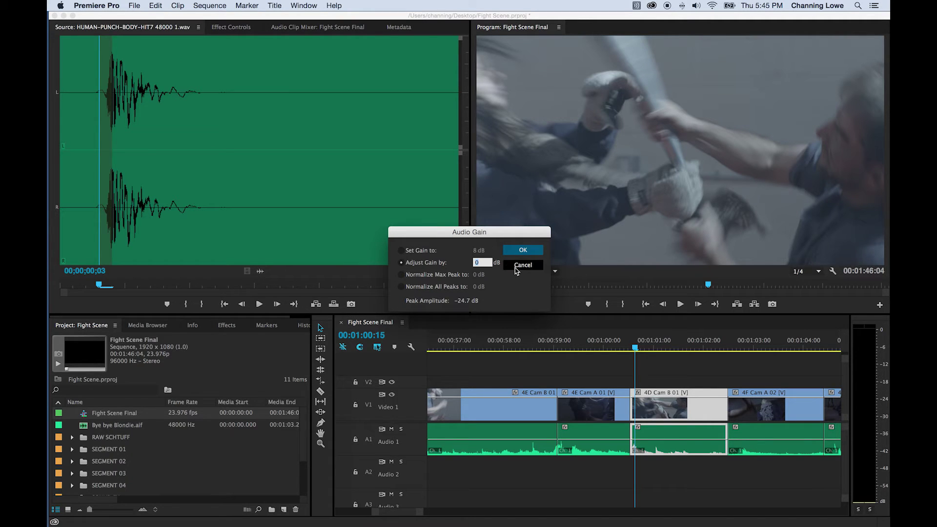
{"action": "type", "text": "12"}
{"action": "key", "text": "Return"}
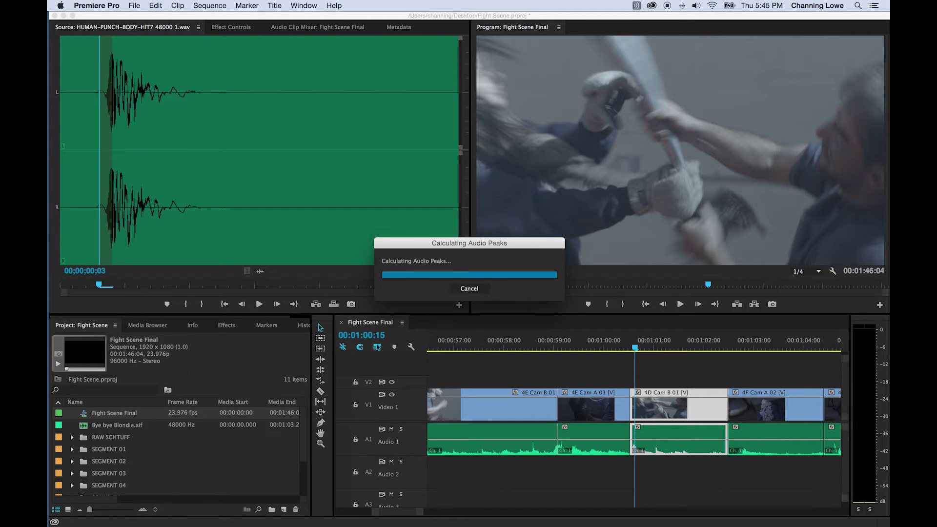
Examine the waveform and gain of the 4D Cam B 01 clip around 00:01:00:19 up close
{"action": "left_click", "coordinate": [643, 341]}
{"action": "key", "text": "="}
{"action": "key", "text": "="}
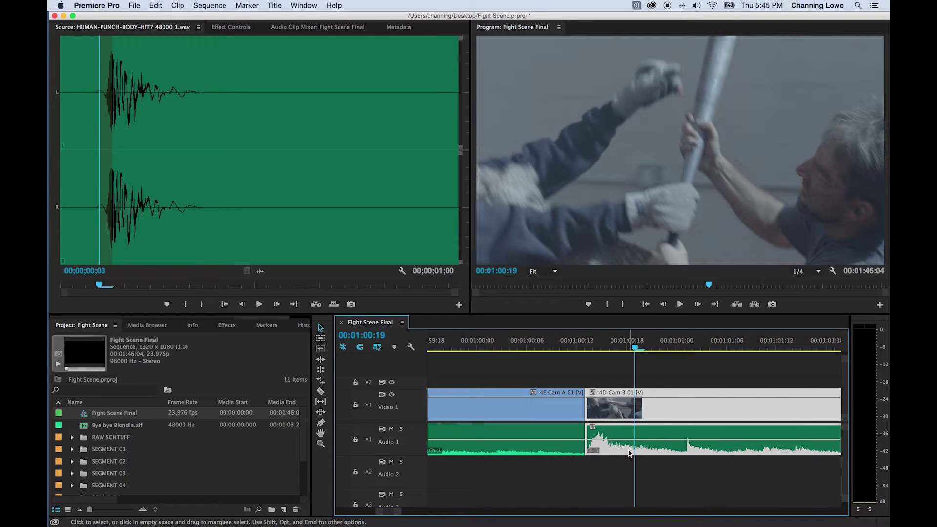
{"action": "scroll", "coordinate": [628, 442], "scroll_direction": "down", "scroll_amount": 1}
{"action": "scroll", "coordinate": [641, 427], "scroll_direction": "up", "scroll_amount": 1}
{"action": "scroll", "coordinate": [634, 432], "scroll_direction": "right", "scroll_amount": 2}
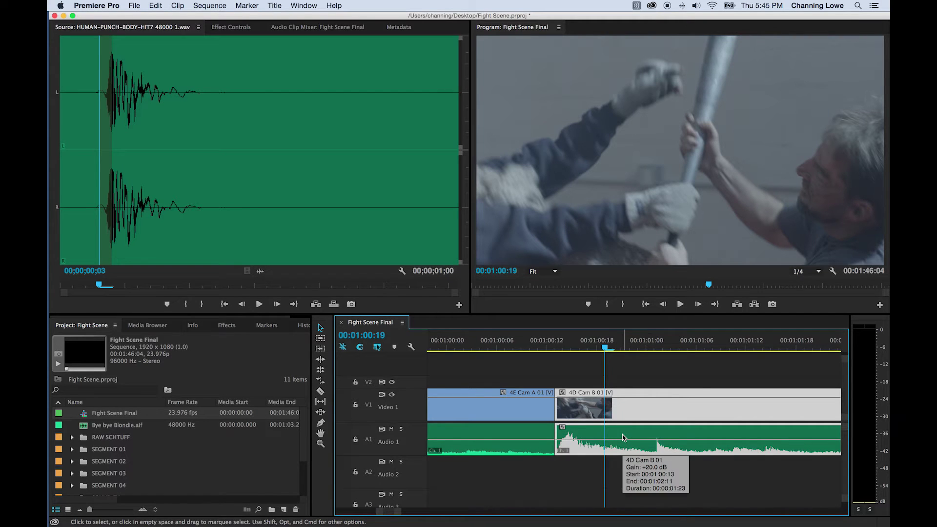
{"action": "scroll", "coordinate": [629, 430], "scroll_direction": "left", "scroll_amount": 2}
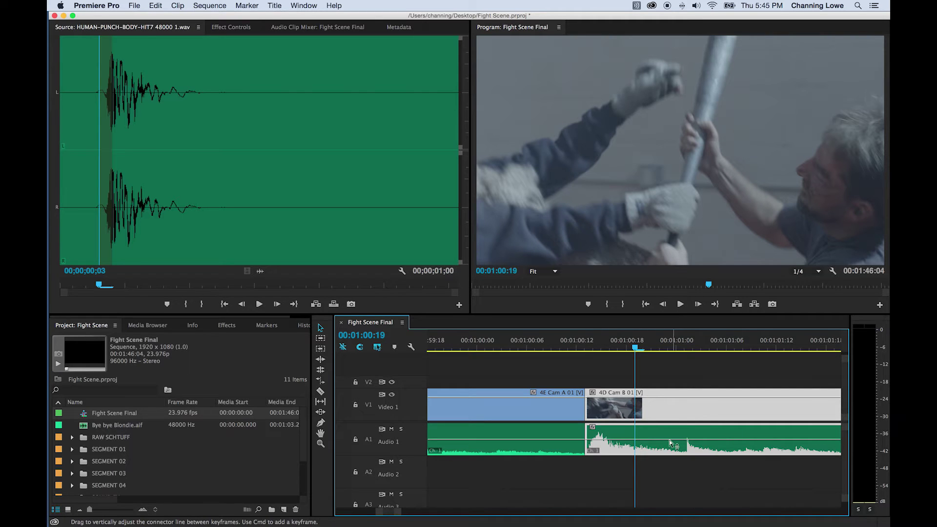
{"action": "key", "text": "minus"}
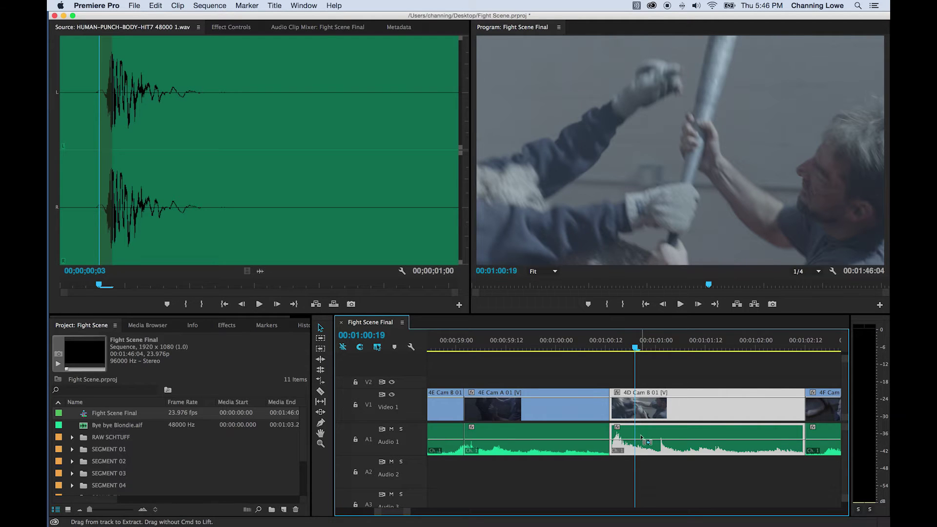
Set up the Fight Scene Final sequence for editing in Adobe Audition, covering the Entire Sequence with 5-second audio handles
{"action": "right_click", "coordinate": [110, 415]}
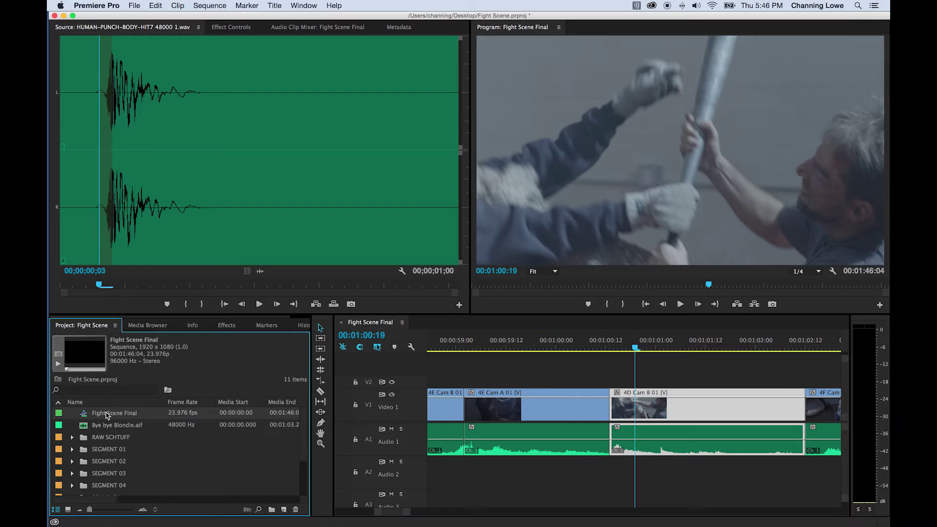
{"action": "mouse_move", "coordinate": [167, 494]}
{"action": "left_click", "coordinate": [249, 501]}
{"action": "left_click", "coordinate": [372, 289]}
{"action": "left_click", "coordinate": [373, 303]}
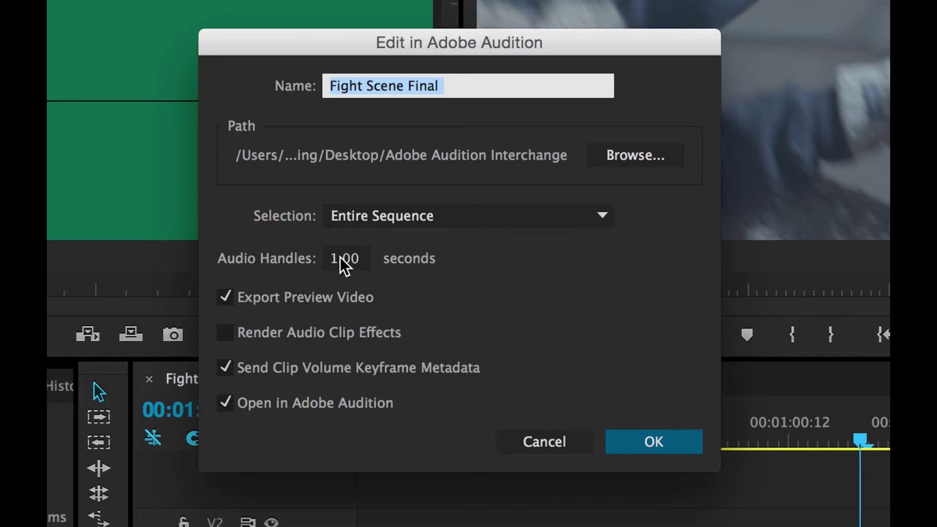
{"action": "left_click_drag", "start_coordinate": [337, 258], "coordinate": [321, 259]}
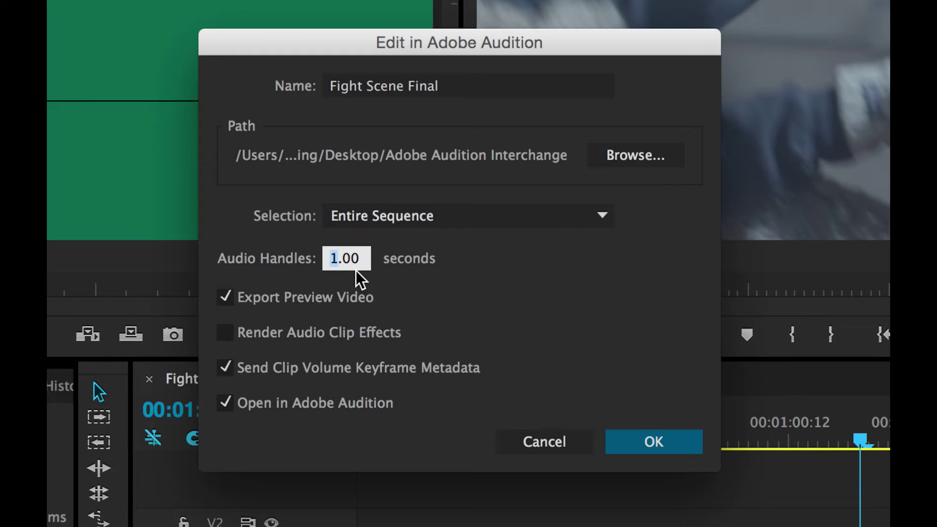
{"action": "type", "text": "5"}
{"action": "left_click", "coordinate": [385, 283]}
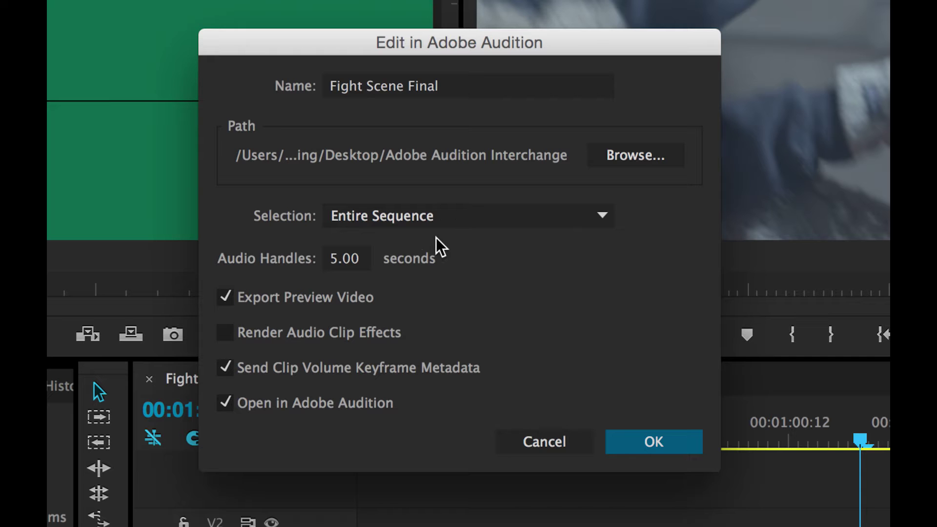
Create a folder named Fight Audio Mix as the export path and send the sequence to Adobe Audition
{"action": "left_click", "coordinate": [628, 162]}
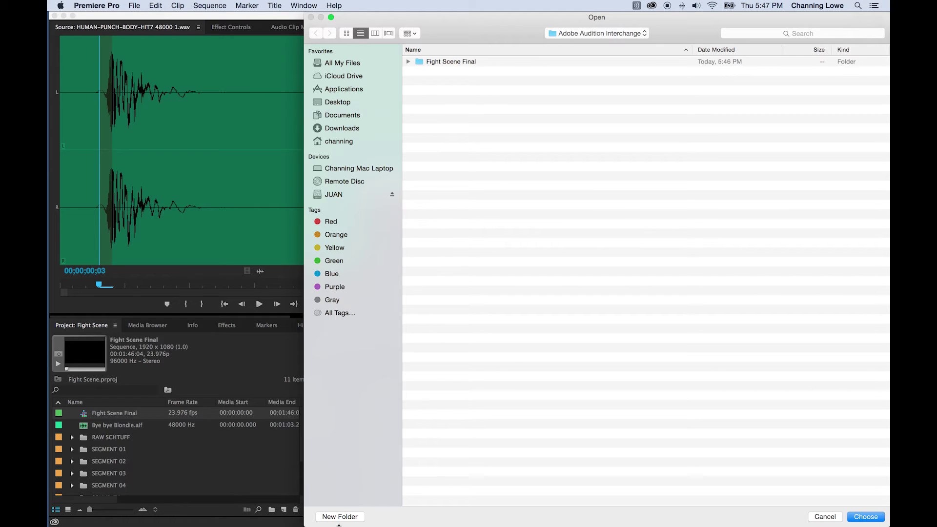
{"action": "left_click", "coordinate": [339, 517]}
{"action": "type", "text": "Fight Aud"}
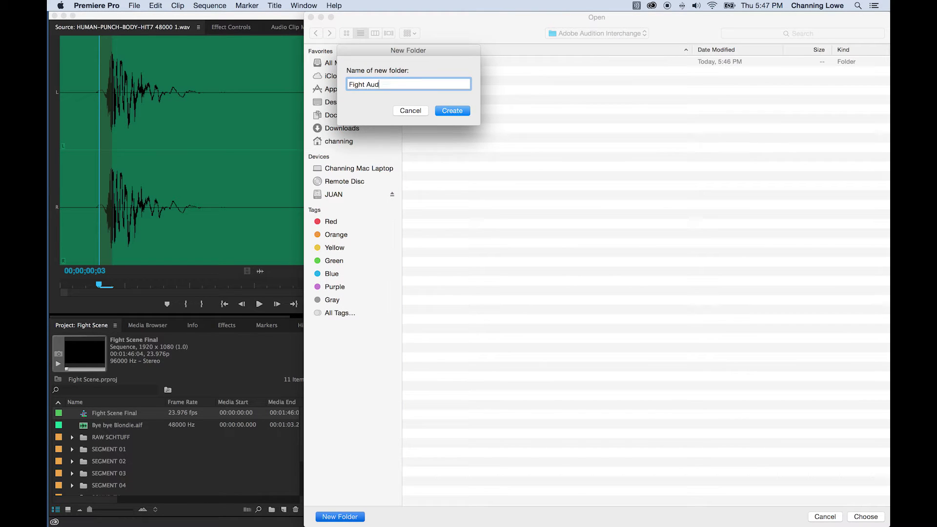
{"action": "type", "text": "io Mix"}
{"action": "key", "text": "Return"}
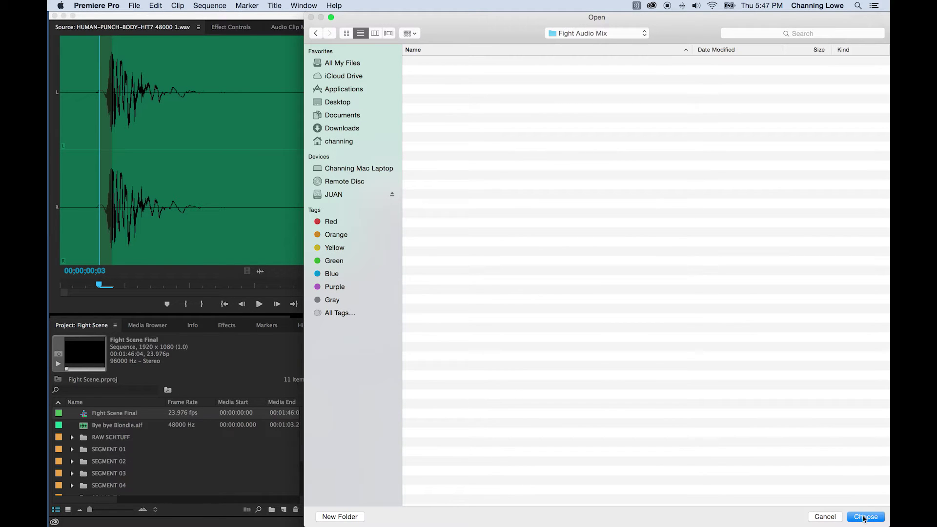
{"action": "left_click", "coordinate": [864, 517]}
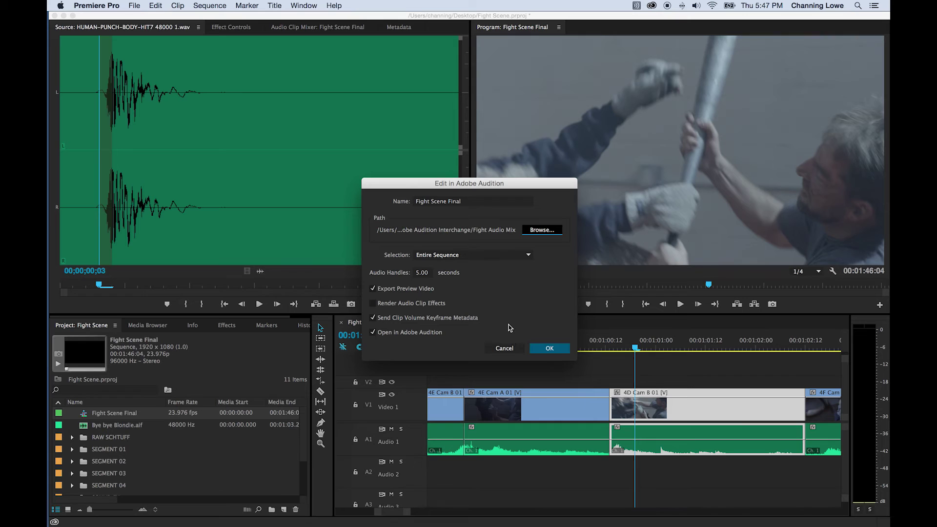
{"action": "left_click", "coordinate": [544, 350]}
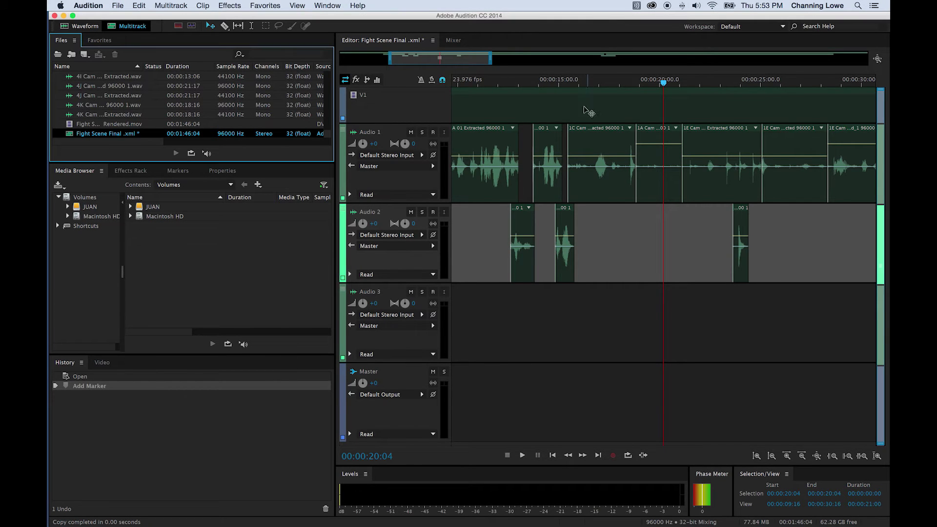
Delete the EOD marker at the start of the multitrack session
{"action": "left_click", "coordinate": [469, 298]}
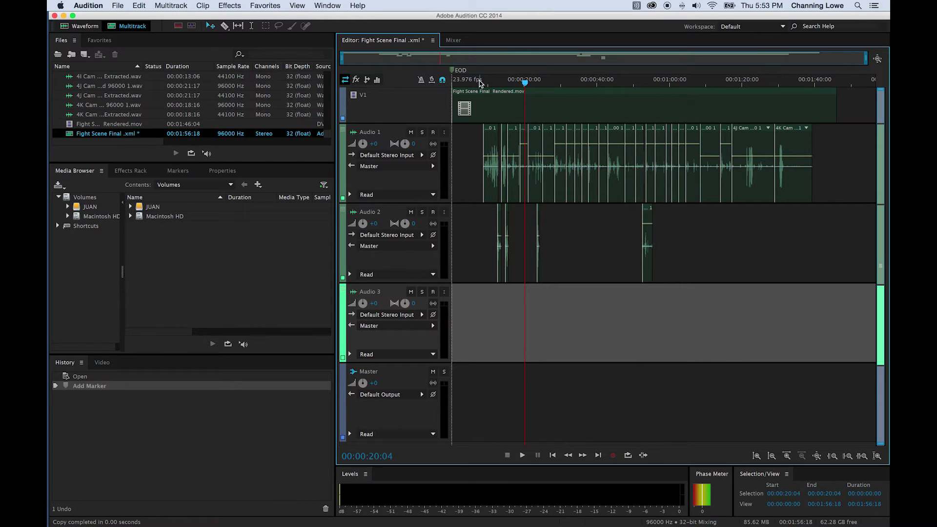
{"action": "left_click_drag", "start_coordinate": [458, 75], "coordinate": [472, 82]}
{"action": "key", "text": "Delete"}
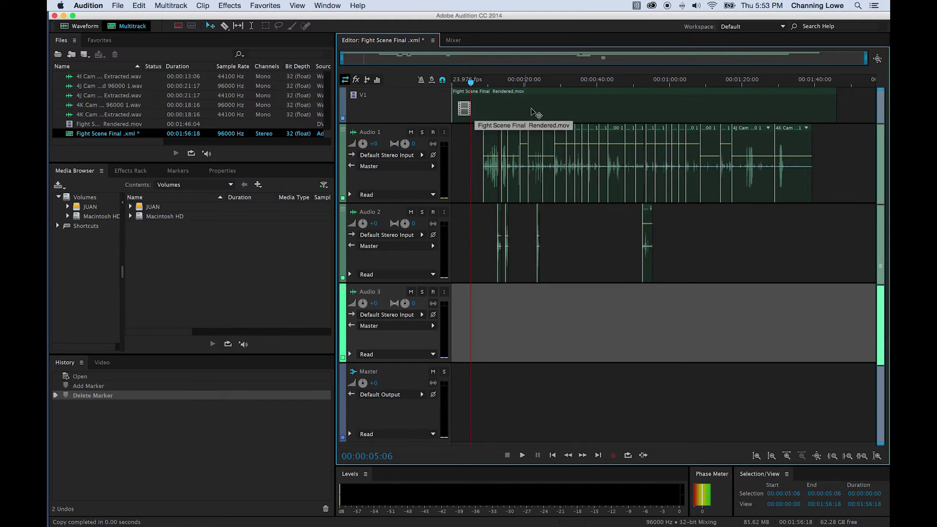
Show the video preview and scrub through the opening 14 seconds of the session, ending over the title
{"action": "left_click", "coordinate": [102, 363]}
{"action": "left_click_drag", "start_coordinate": [469, 82], "coordinate": [500, 83]}
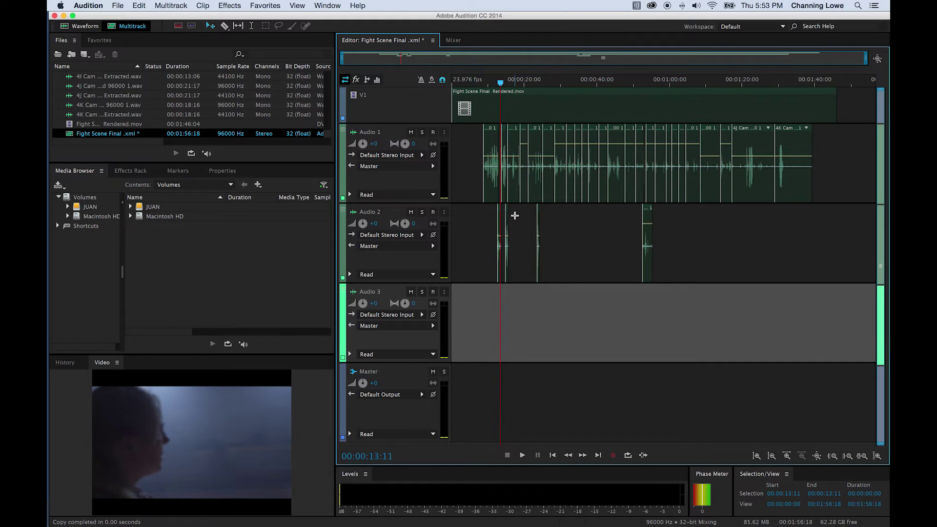
{"action": "key", "text": "equal"}
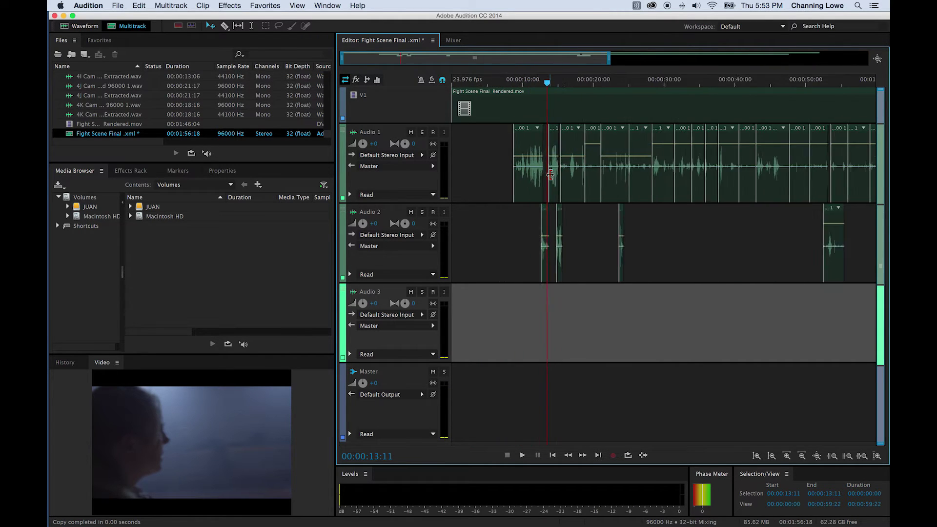
{"action": "key", "text": "equal"}
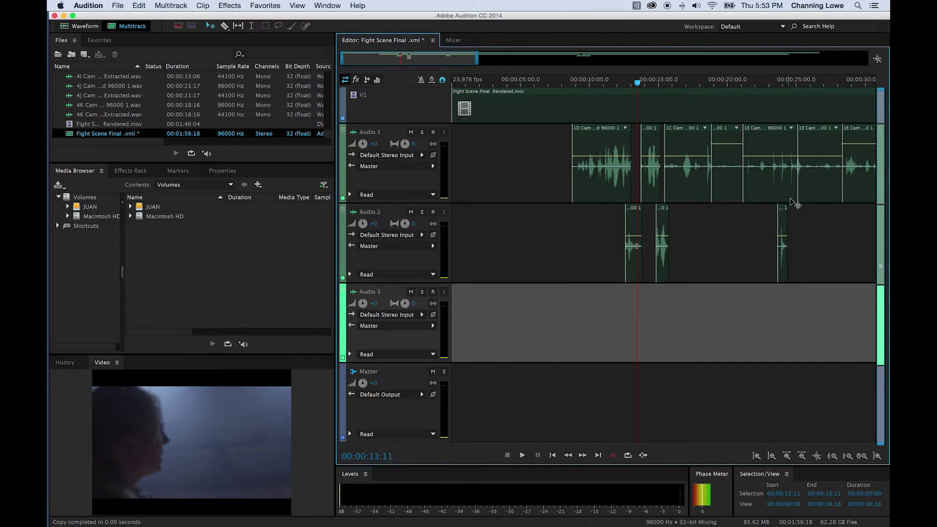
{"action": "scroll", "coordinate": [640, 151], "scroll_direction": "right", "scroll_amount": 1}
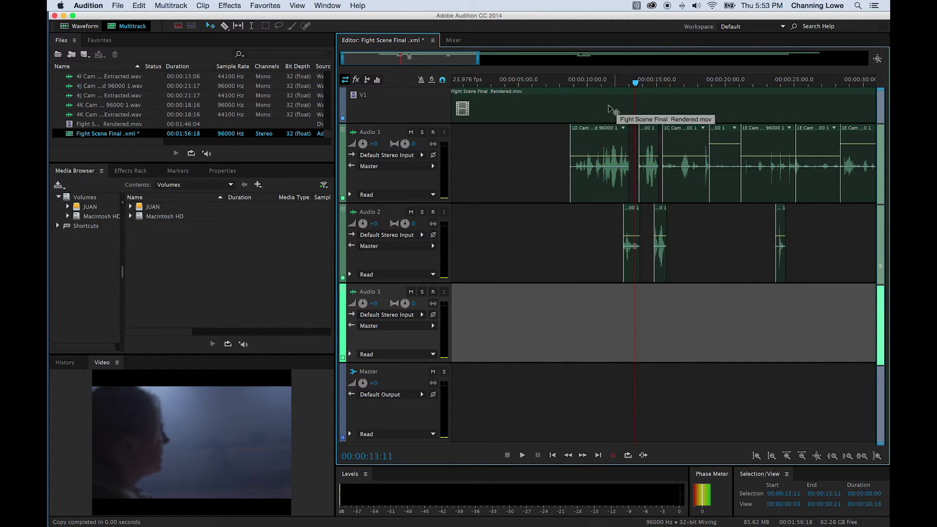
{"action": "left_click_drag", "start_coordinate": [606, 84], "coordinate": [528, 86]}
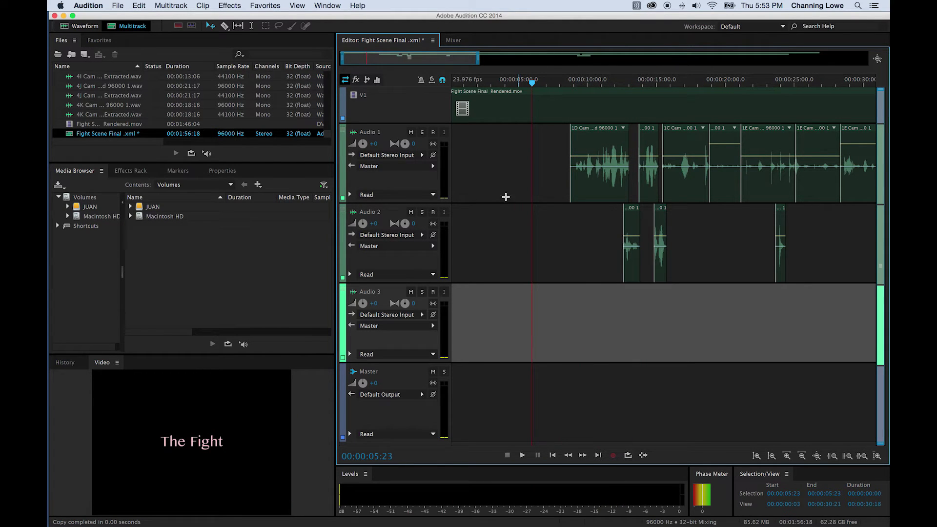
{"action": "left_click_drag", "start_coordinate": [533, 84], "coordinate": [506, 84]}
Play the opening of the session forward and in reverse, ending with the playhead parked at 00:00:07:19
{"action": "key", "text": "space"}
{"action": "key", "text": "space"}
{"action": "key", "text": "space"}
{"action": "key", "text": "space"}
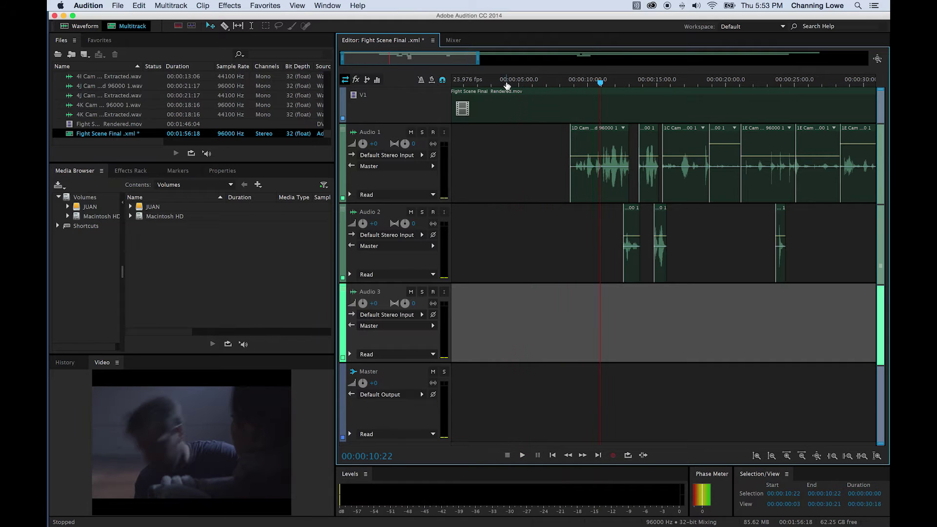
{"action": "key", "text": "space"}
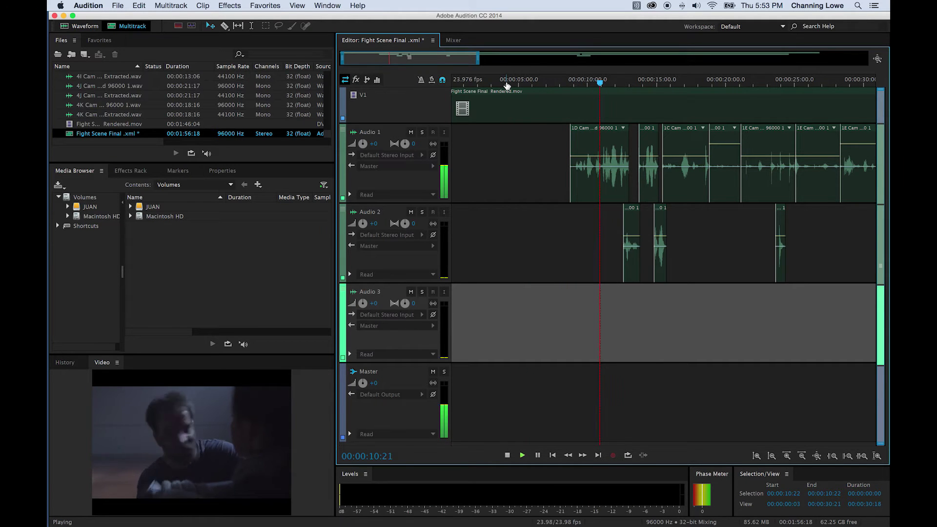
{"action": "key", "text": "k"}
{"action": "key", "text": "j"}
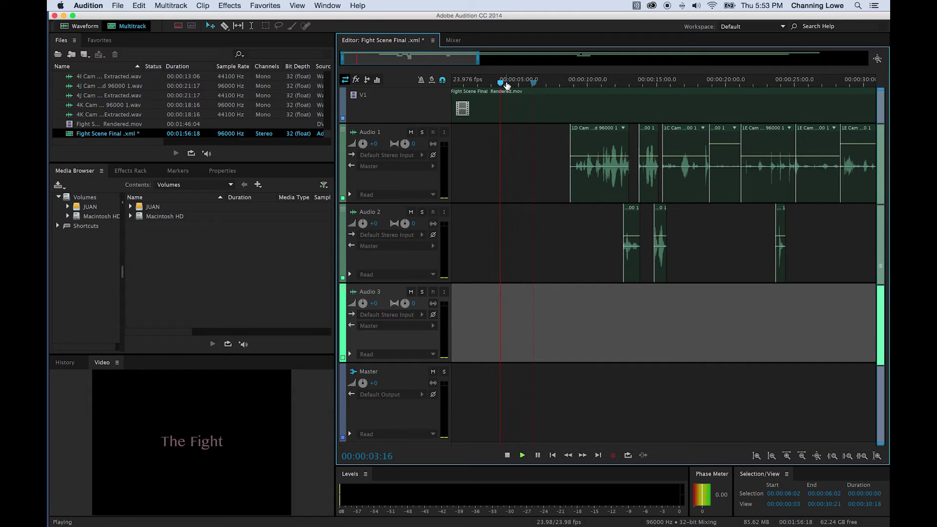
{"action": "key", "text": "k"}
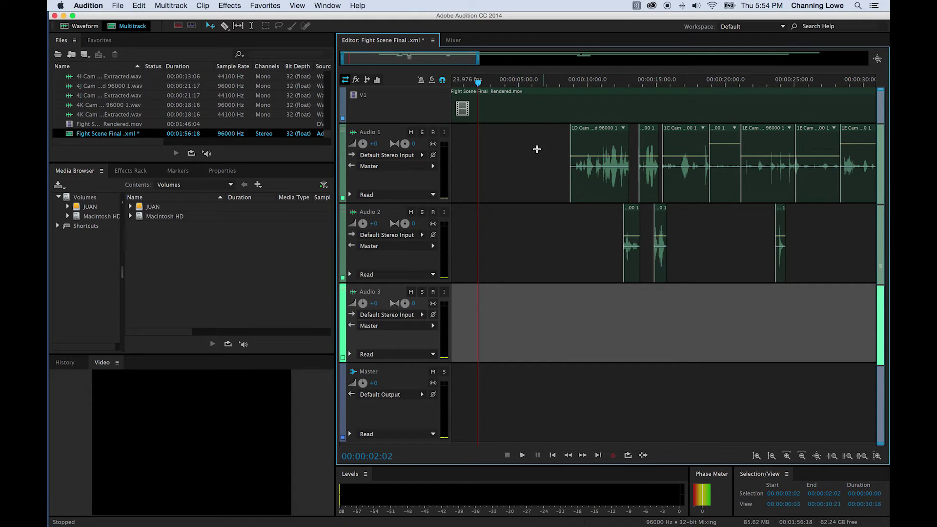
{"action": "key", "text": "space"}
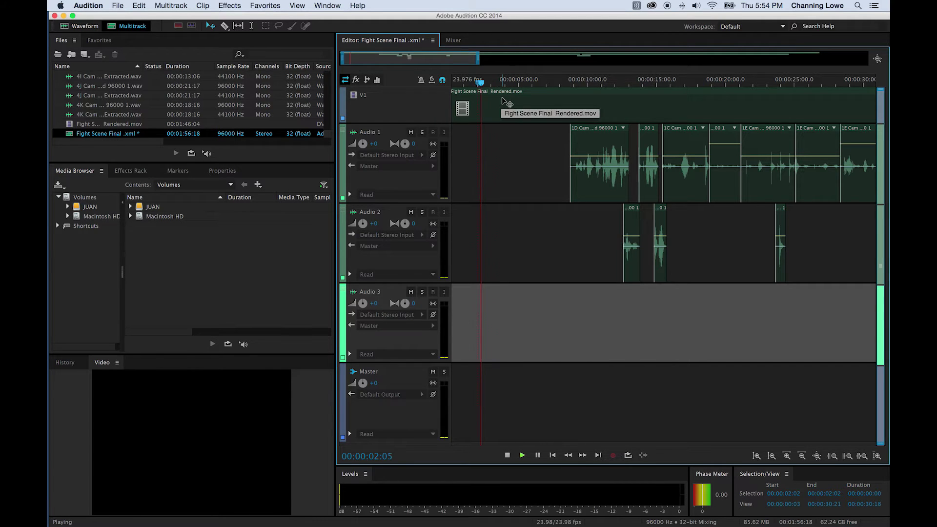
{"action": "left_click_drag", "start_coordinate": [506, 82], "coordinate": [556, 87]}
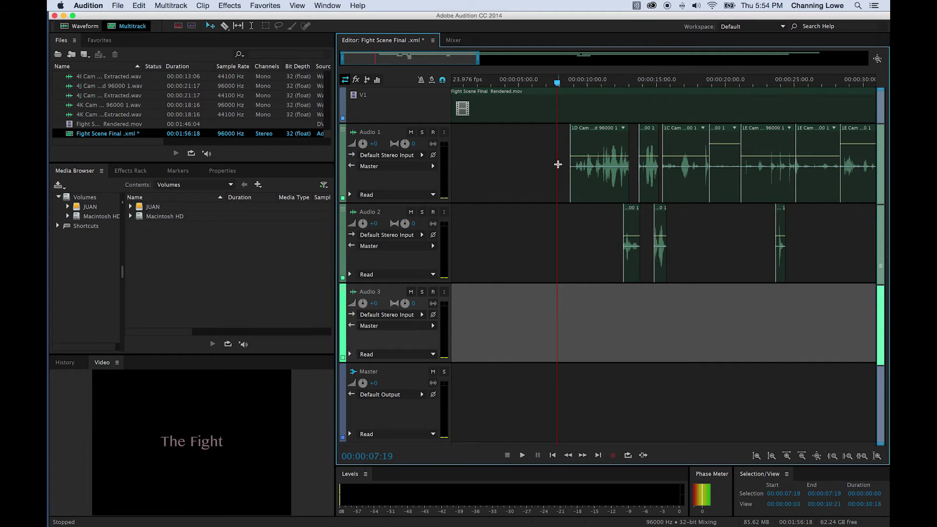
Examine the Audio 1 to Audio 3 tracks and their waveforms at shorter and taller track heights
{"action": "scroll", "coordinate": [557, 164], "scroll_direction": "up", "scroll_amount": 5}
{"action": "scroll", "coordinate": [558, 164], "scroll_direction": "down", "scroll_amount": 10}
{"action": "scroll", "coordinate": [558, 164], "scroll_direction": "down", "scroll_amount": 2}
{"action": "scroll", "coordinate": [558, 164], "scroll_direction": "up", "scroll_amount": 6}
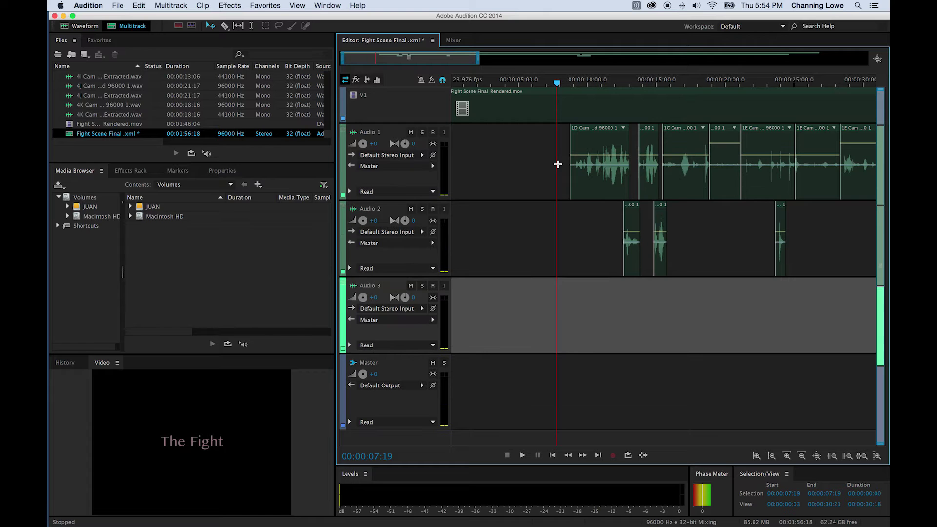
{"action": "scroll", "coordinate": [558, 164], "scroll_direction": "up", "scroll_amount": 3}
{"action": "scroll", "coordinate": [557, 165], "scroll_direction": "down", "scroll_amount": 2}
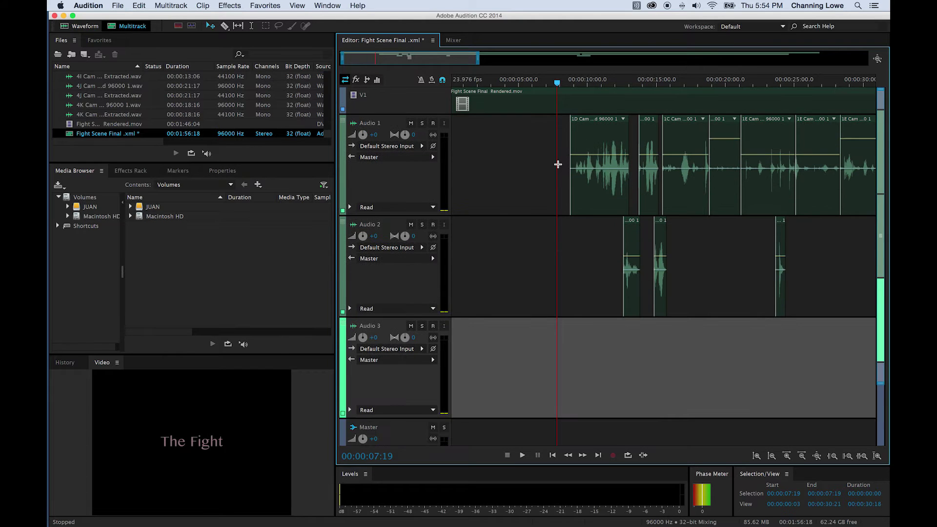
{"action": "scroll", "coordinate": [557, 164], "scroll_direction": "up", "scroll_amount": 2}
{"action": "scroll", "coordinate": [557, 165], "scroll_direction": "down", "scroll_amount": 2}
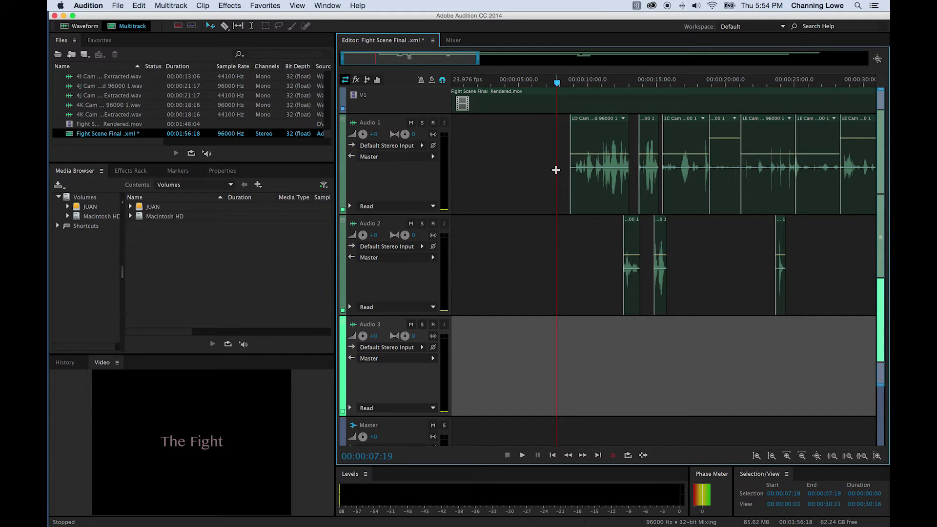
Examine the clips on the audio tracks at close and wide time scales, up to the whole session length
{"action": "scroll", "coordinate": [556, 170], "scroll_direction": "up", "scroll_amount": 6}
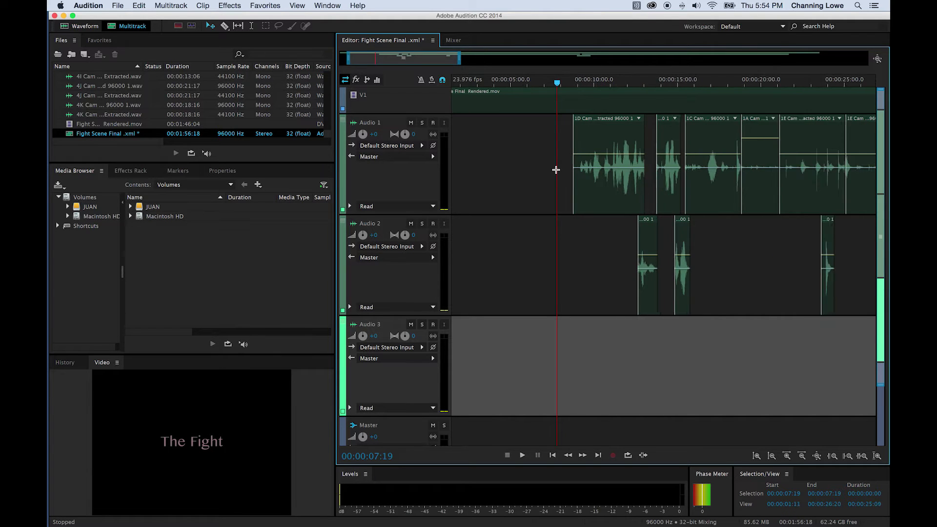
{"action": "scroll", "coordinate": [556, 170], "scroll_direction": "down", "scroll_amount": 7}
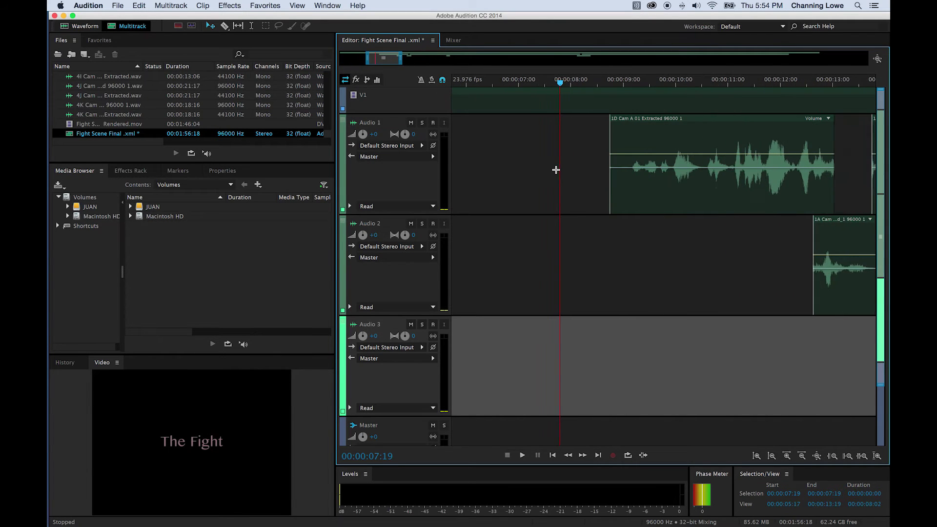
{"action": "scroll", "coordinate": [556, 169], "scroll_direction": "up", "scroll_amount": 4}
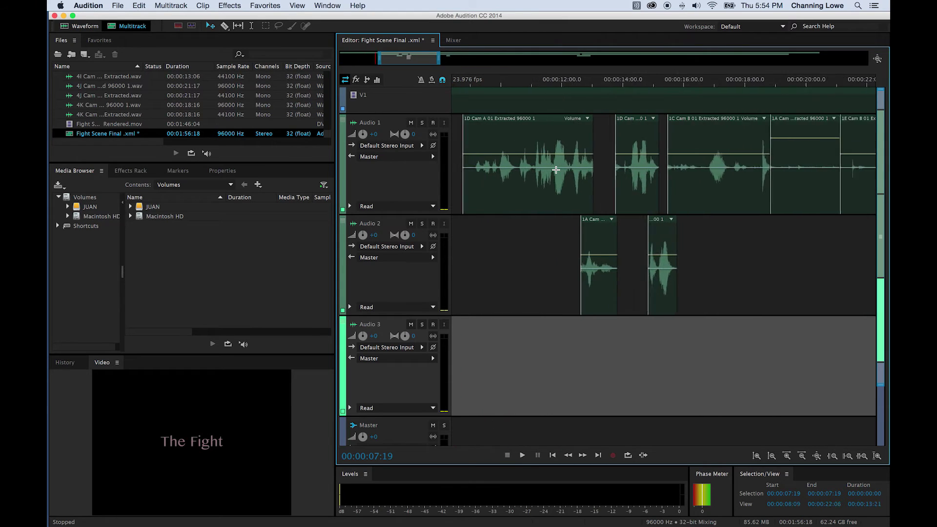
{"action": "scroll", "coordinate": [555, 170], "scroll_direction": "down", "scroll_amount": 4}
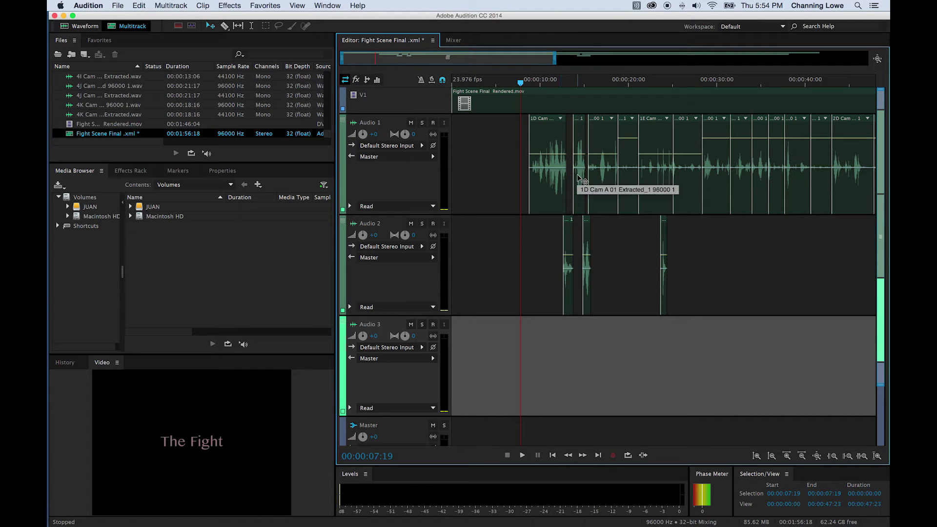
{"action": "scroll", "coordinate": [577, 179], "scroll_direction": "down", "scroll_amount": 5}
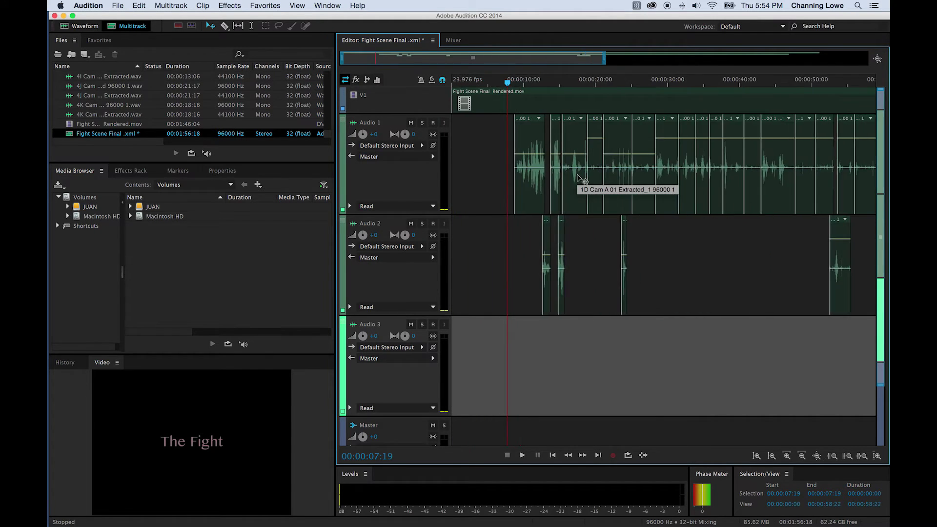
{"action": "scroll", "coordinate": [577, 178], "scroll_direction": "down", "scroll_amount": 4}
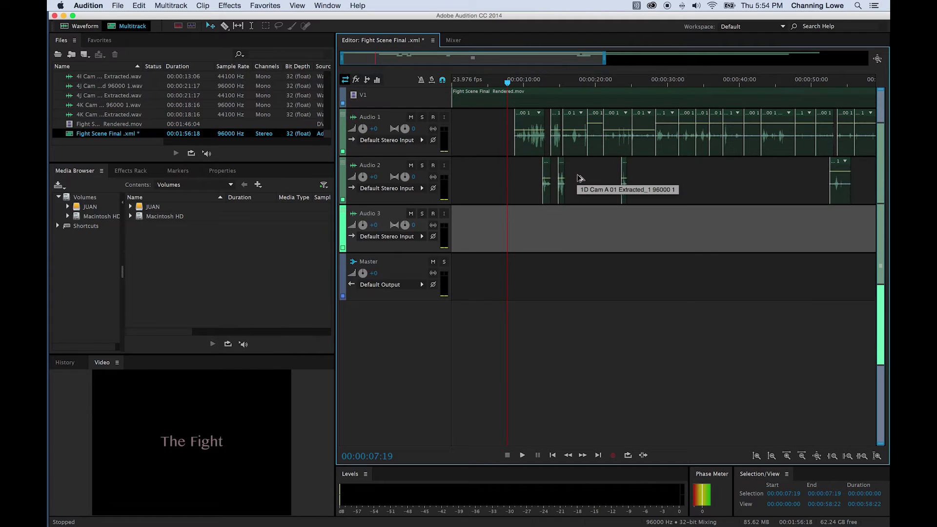
{"action": "scroll", "coordinate": [579, 177], "scroll_direction": "up", "scroll_amount": 2}
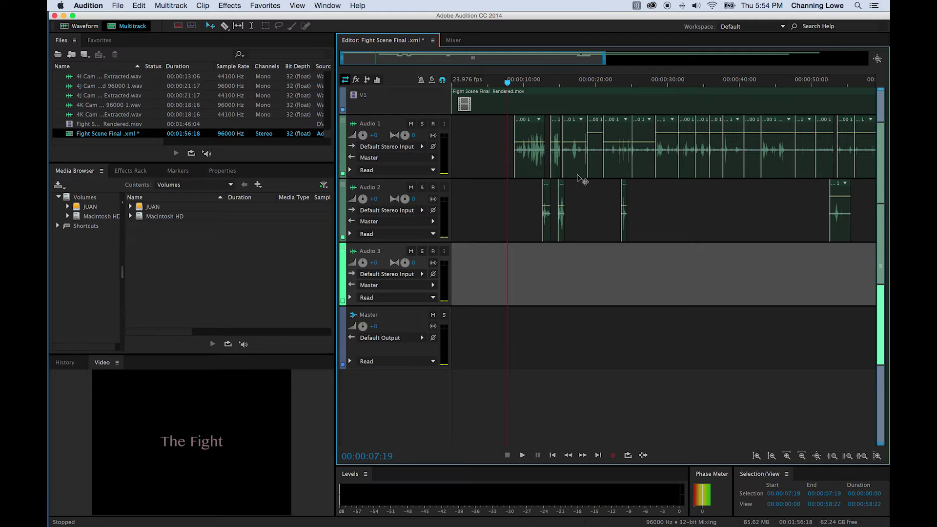
{"action": "scroll", "coordinate": [577, 178], "scroll_direction": "up", "scroll_amount": 5}
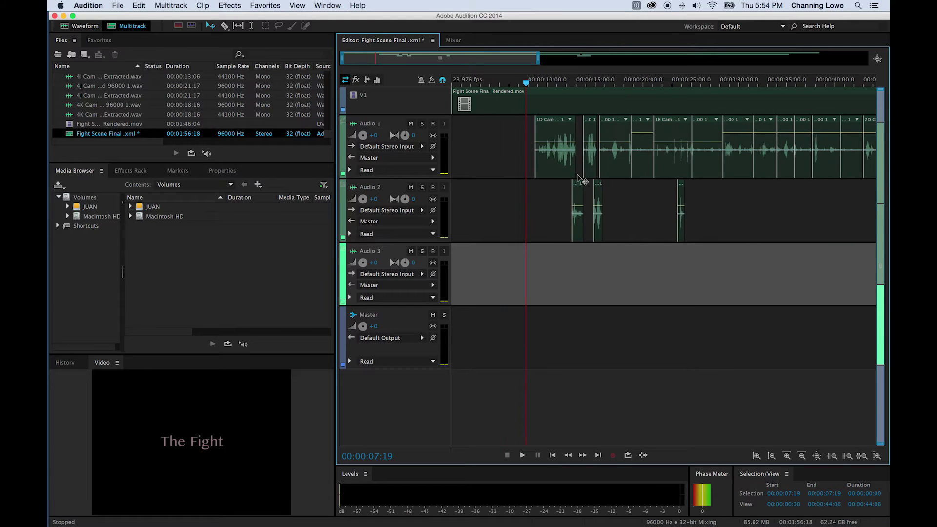
{"action": "scroll", "coordinate": [577, 178], "scroll_direction": "down", "scroll_amount": 4}
{"action": "scroll", "coordinate": [577, 178], "scroll_direction": "down", "scroll_amount": 3}
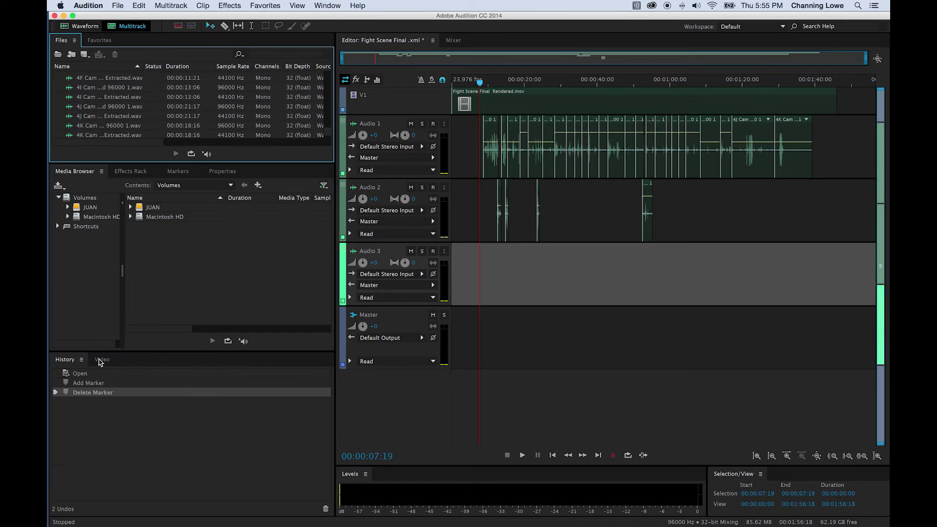
Bring the video preview back in place of the history list
{"action": "left_click", "coordinate": [101, 359]}
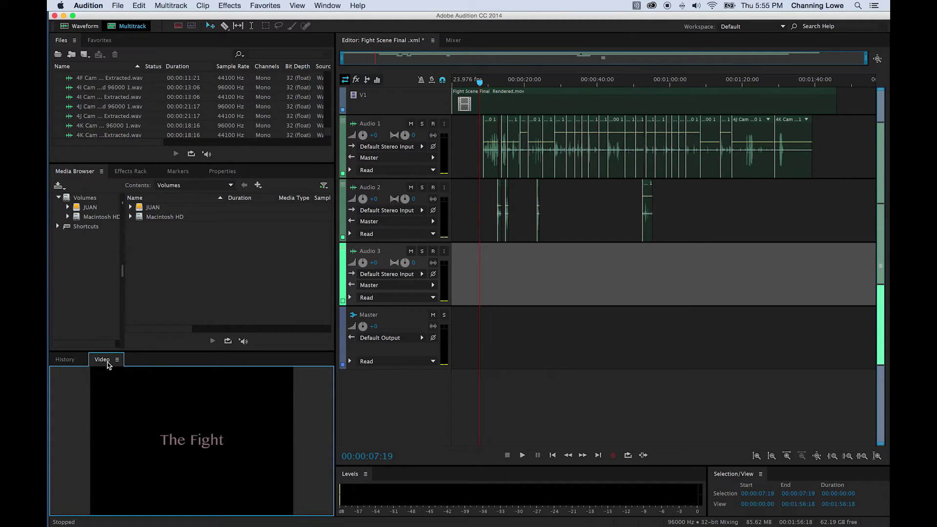
Dock the video preview in the editor's panel group, and restore the original layout by resetting the Default workspace
{"action": "left_click_drag", "start_coordinate": [108, 365], "coordinate": [544, 190]}
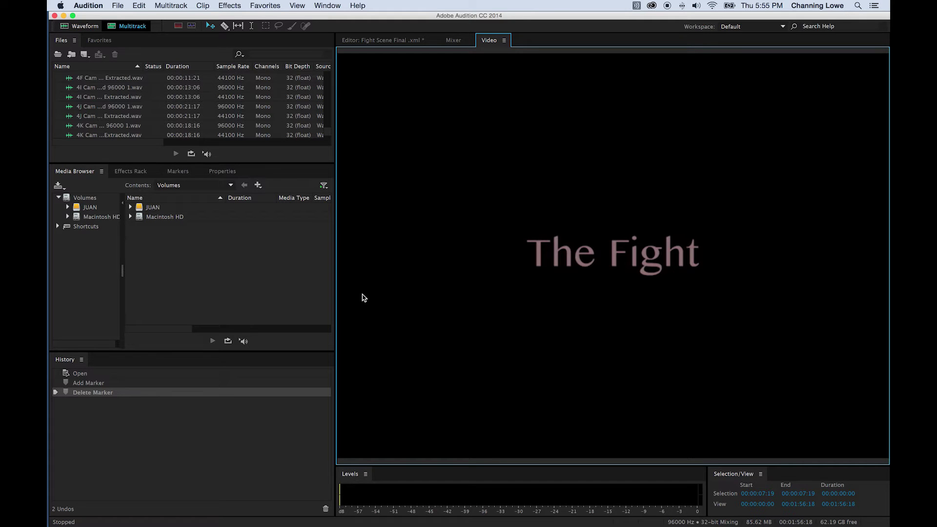
{"action": "left_click", "coordinate": [337, 5]}
{"action": "mouse_move", "coordinate": [359, 6]}
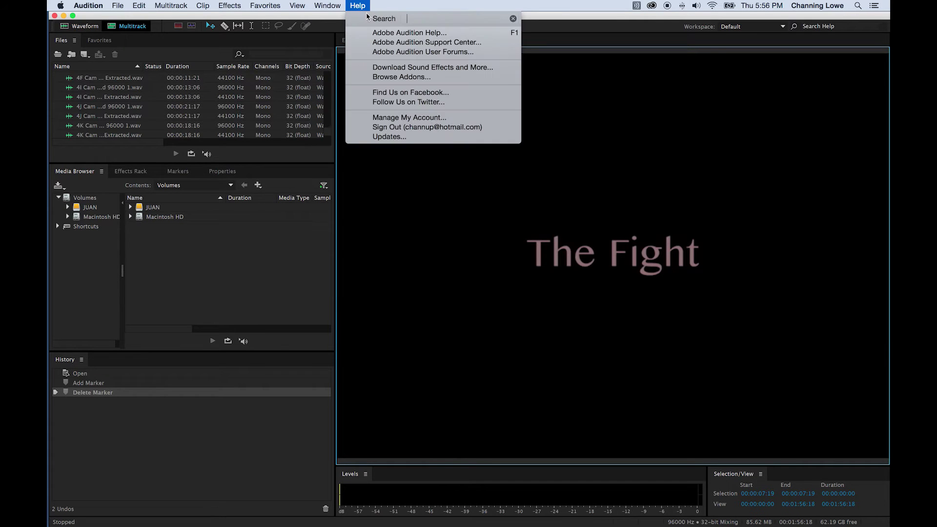
{"action": "mouse_move", "coordinate": [327, 5]}
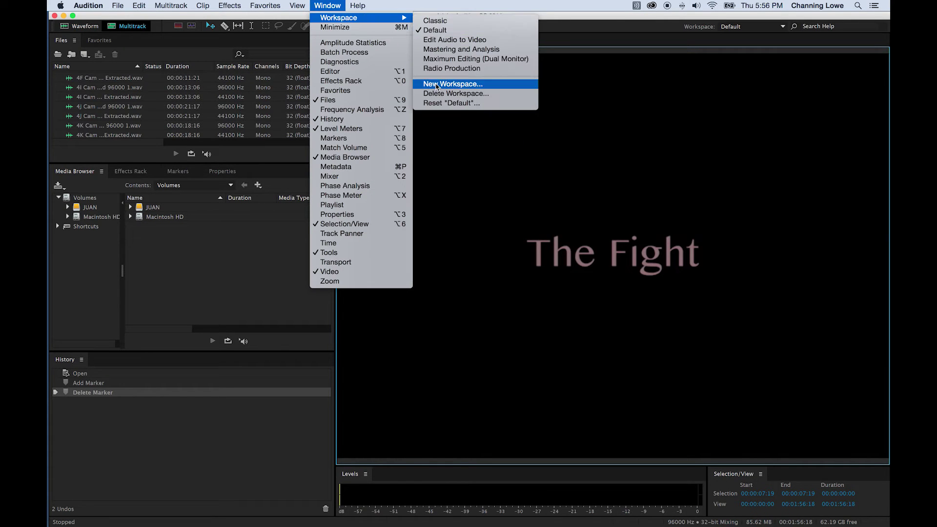
{"action": "left_click", "coordinate": [440, 103]}
{"action": "key", "text": "Return"}
{"action": "left_click_drag", "start_coordinate": [151, 416], "coordinate": [151, 353]}
{"action": "left_click", "coordinate": [102, 361]}
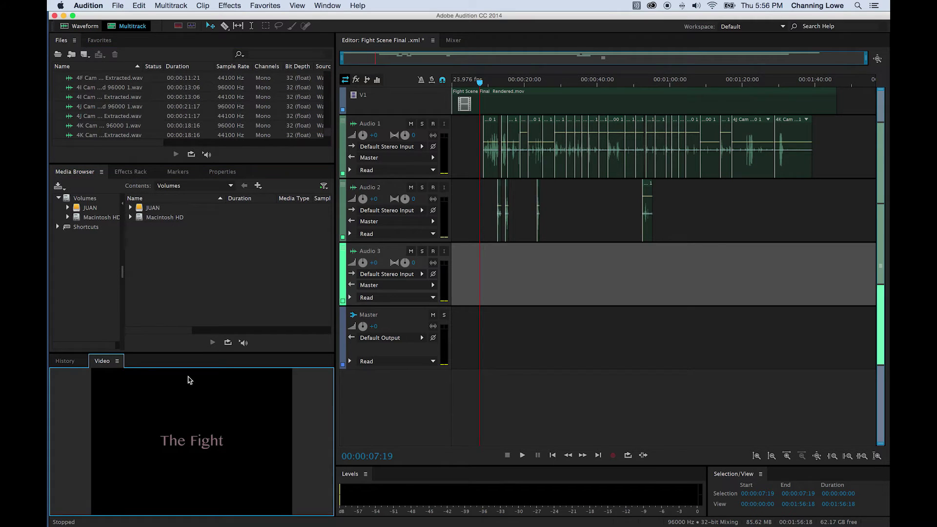
Park the playhead at 00:00:03:03, and try muting and soloing the Audio 2 track
{"action": "left_click", "coordinate": [467, 83]}
{"action": "left_click_drag", "start_coordinate": [467, 84], "coordinate": [462, 84]}
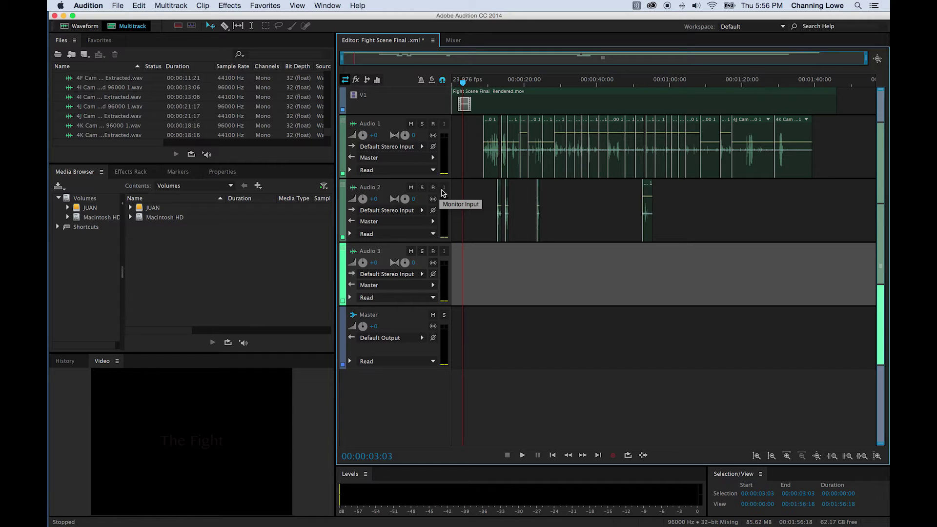
{"action": "left_click", "coordinate": [410, 188]}
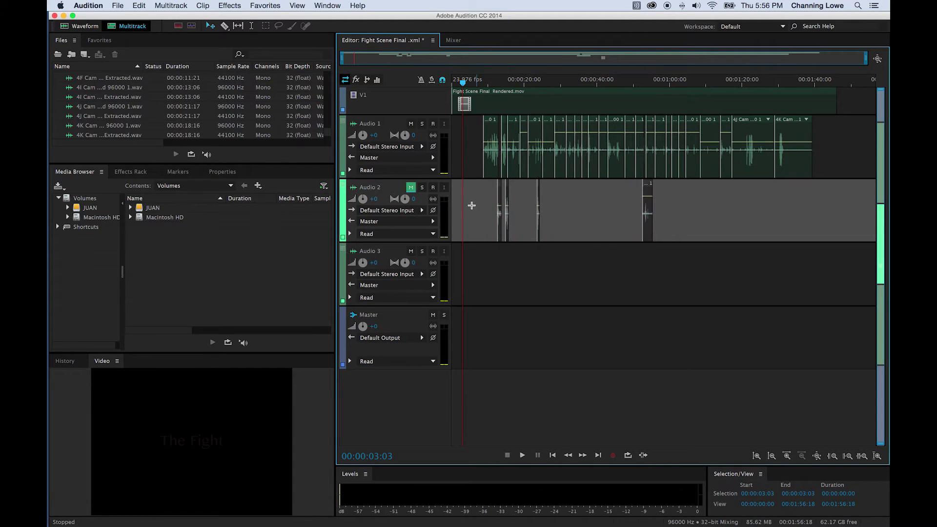
{"action": "left_click", "coordinate": [422, 189]}
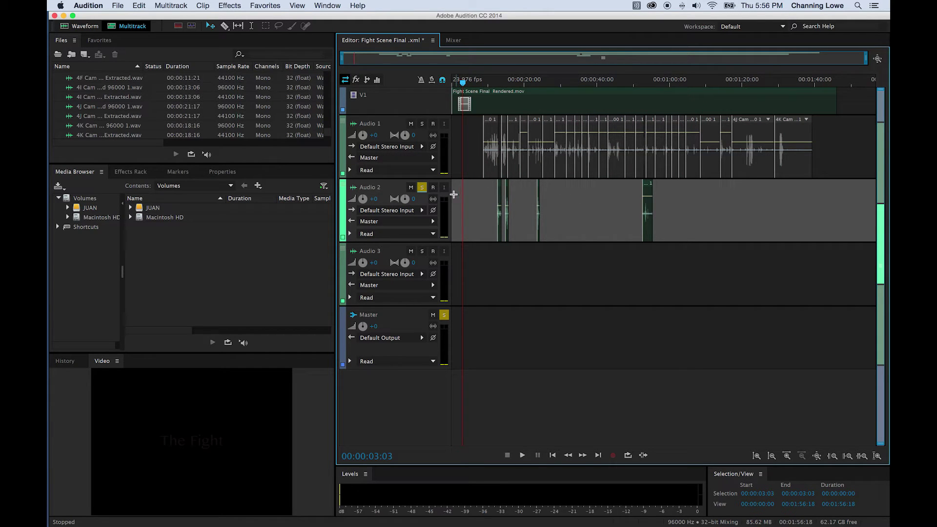
{"action": "left_click", "coordinate": [422, 188]}
Solo the Audio 1 and Audio 2 tracks together, and turn both solos off again
{"action": "left_click", "coordinate": [422, 124]}
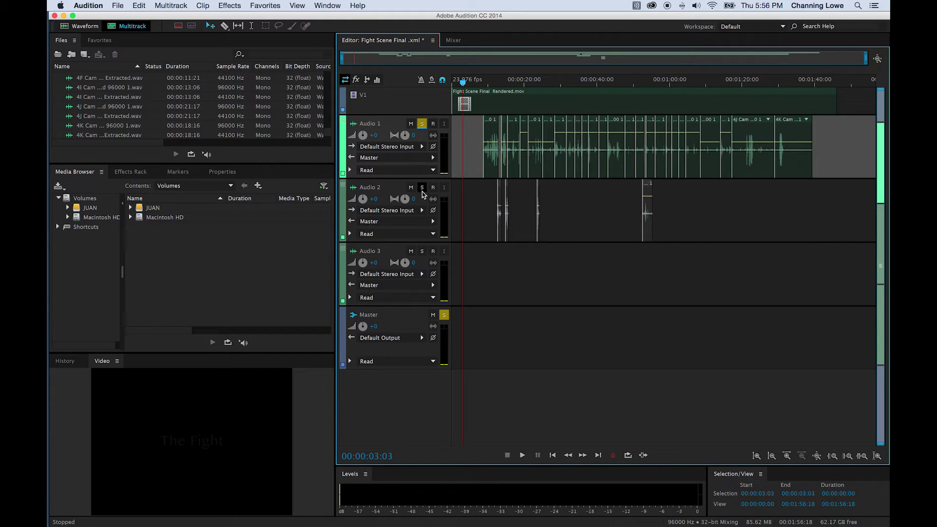
{"action": "left_click", "coordinate": [422, 189]}
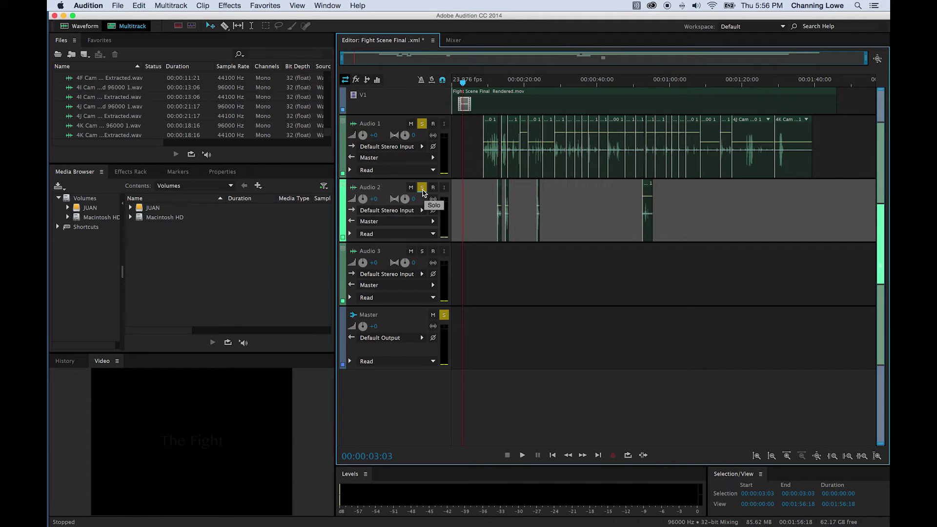
{"action": "left_click", "coordinate": [423, 190]}
{"action": "left_click", "coordinate": [423, 128]}
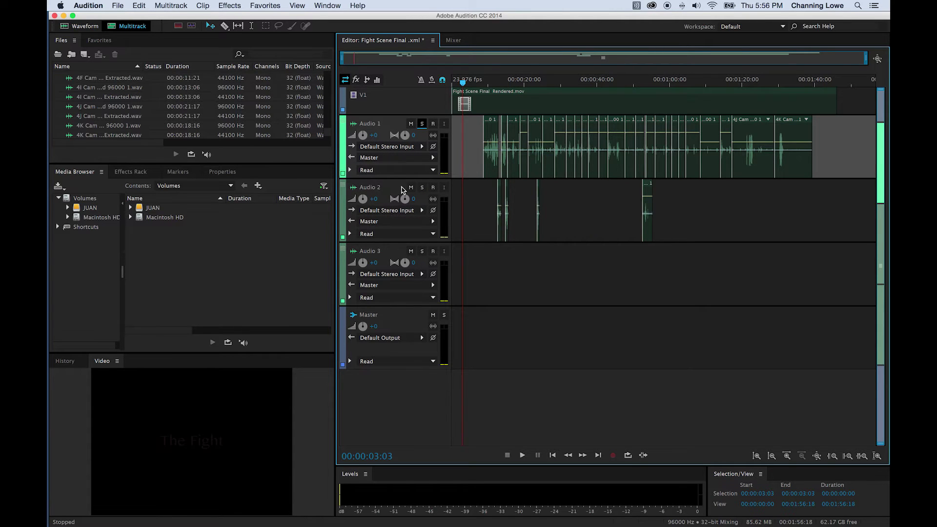
Try a different volume on the Audio 1 track and return it to +0
{"action": "scroll", "coordinate": [403, 189], "scroll_direction": "up", "scroll_amount": 3}
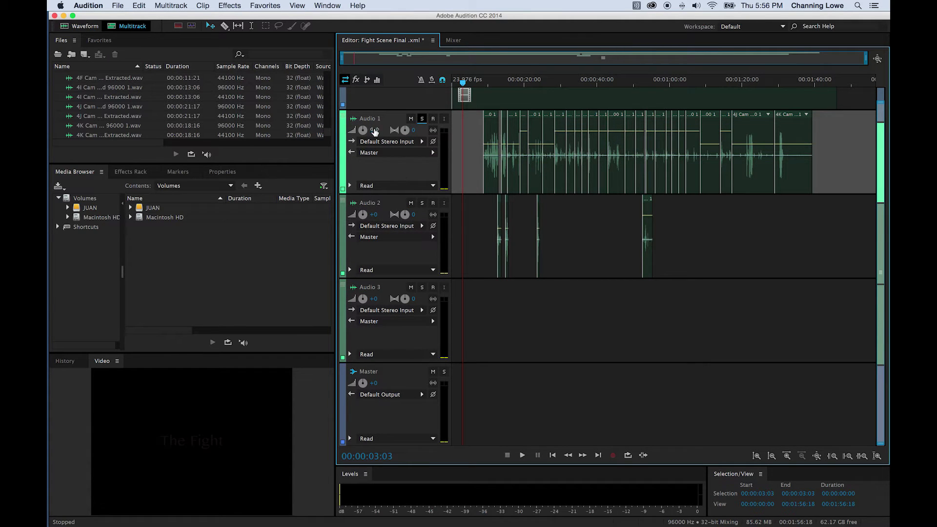
{"action": "left_click_drag", "start_coordinate": [374, 133], "coordinate": [390, 136]}
{"action": "left_click", "coordinate": [376, 131]}
{"action": "key", "text": "Return"}
{"action": "left_click", "coordinate": [237, 244]}
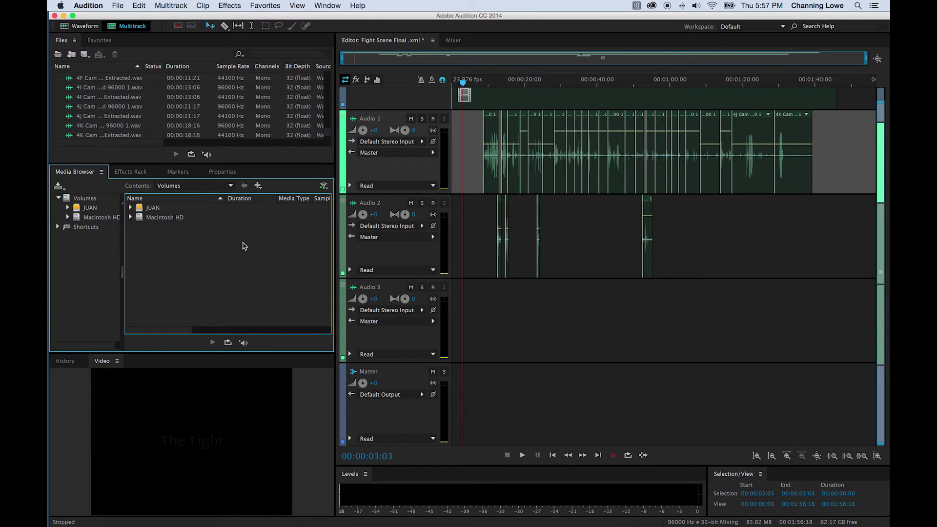
Switch to Word and read the numbered steps in the Sound Sweetening Process document
{"action": "key", "text": "super+Tab"}
{"action": "key", "text": "super+Tab"}
{"action": "key", "text": "super+Tab"}
{"action": "key", "text": "super+Tab"}
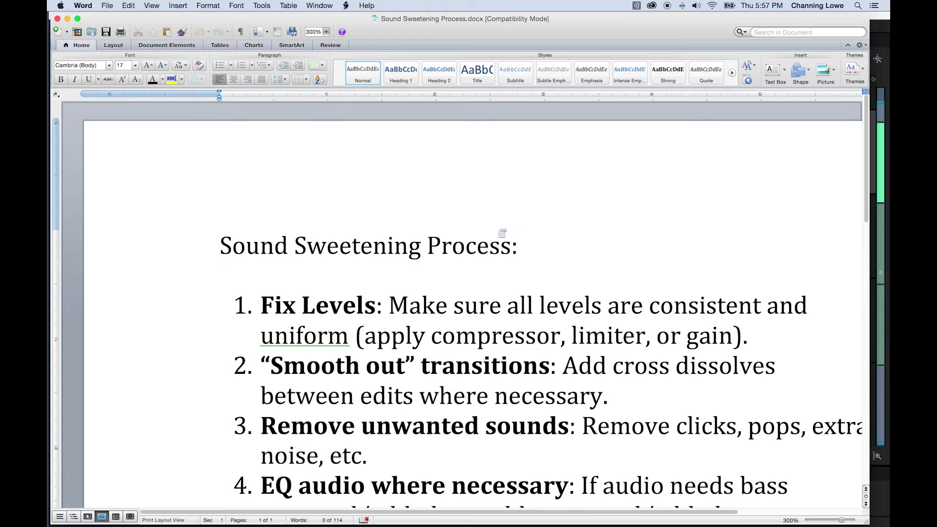
{"action": "scroll", "coordinate": [379, 182], "scroll_direction": "right", "scroll_amount": 3}
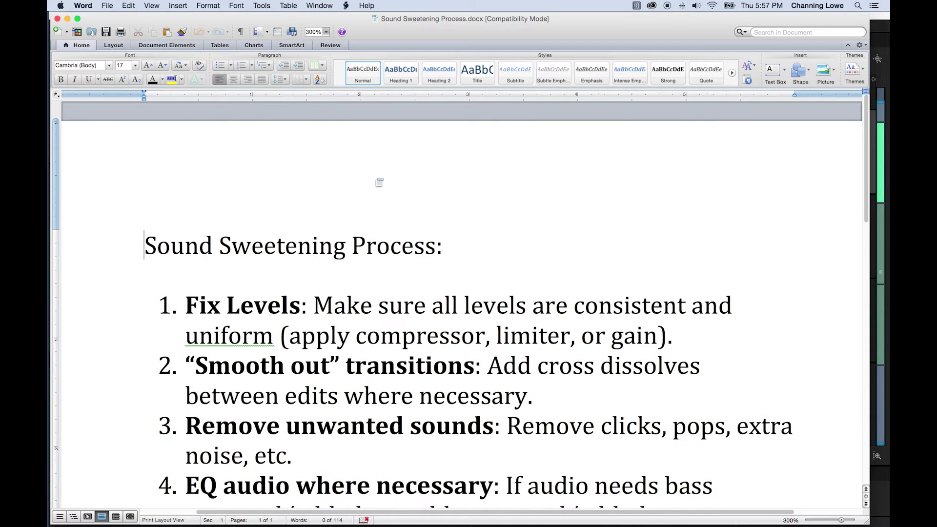
{"action": "scroll", "coordinate": [379, 183], "scroll_direction": "down", "scroll_amount": 1}
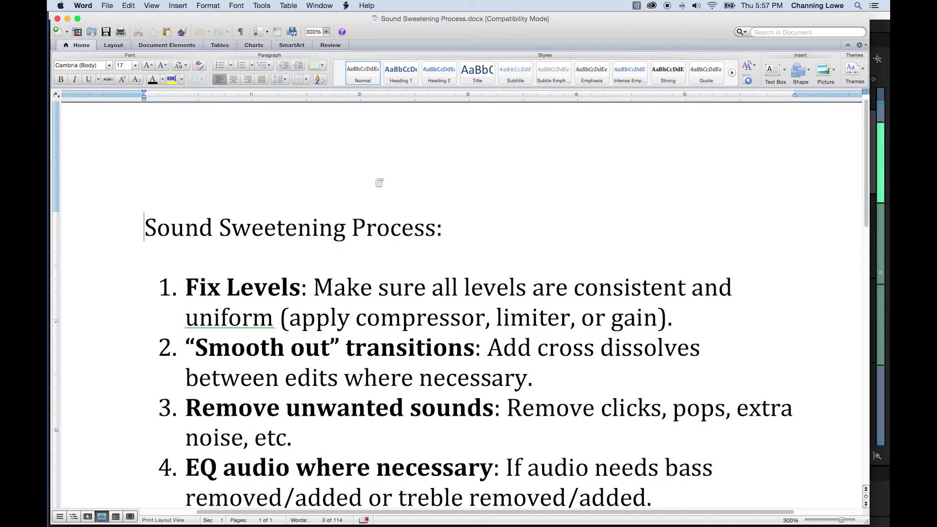
{"action": "scroll", "coordinate": [379, 182], "scroll_direction": "down", "scroll_amount": 5}
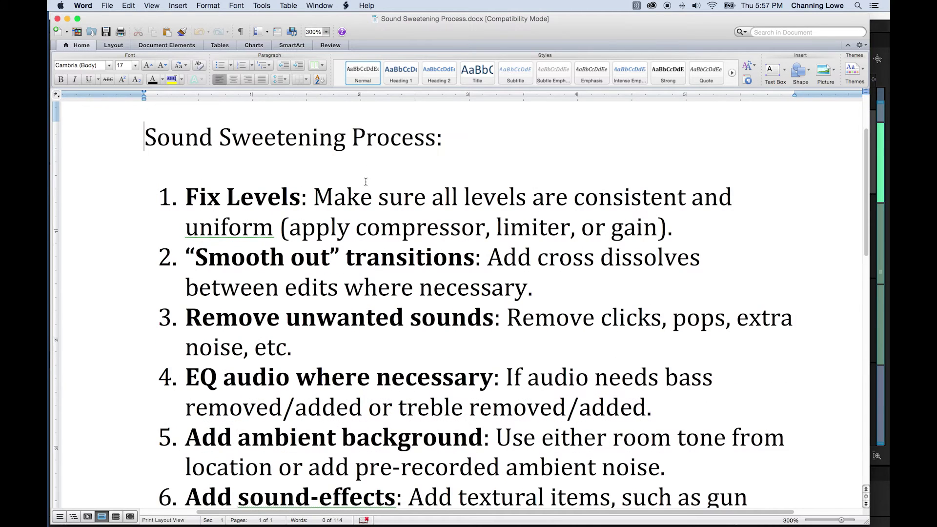
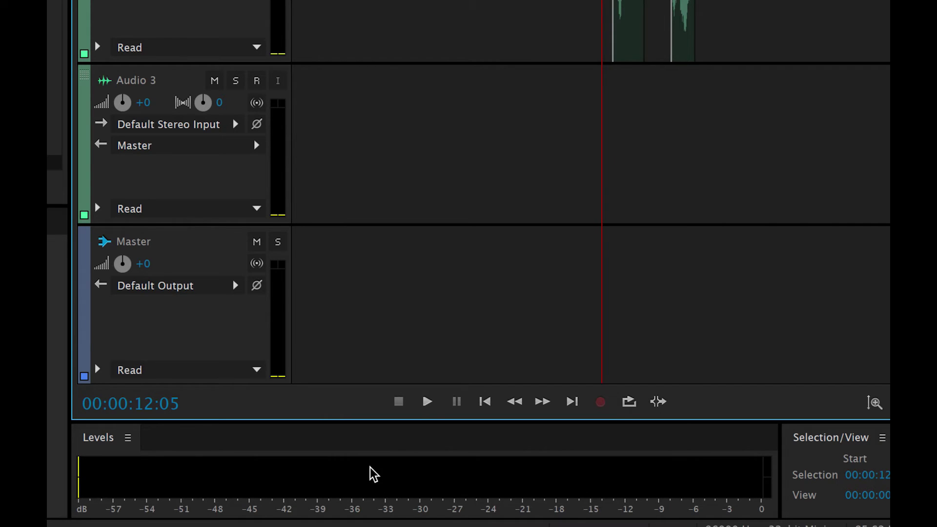
Play the first Audio 1 clip in Audition from 00:00:09:03 to about 00:00:12:03 while checking the level meters
{"action": "scroll", "coordinate": [532, 360], "scroll_direction": "right", "scroll_amount": 1}
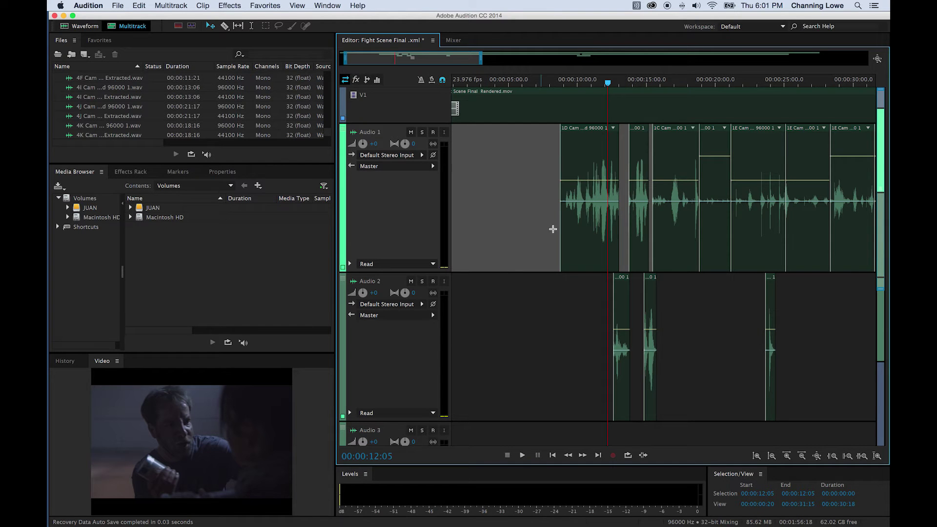
{"action": "left_click", "coordinate": [550, 82]}
{"action": "scroll", "coordinate": [548, 188], "scroll_direction": "up", "scroll_amount": 1}
{"action": "scroll", "coordinate": [548, 188], "scroll_direction": "down", "scroll_amount": 3}
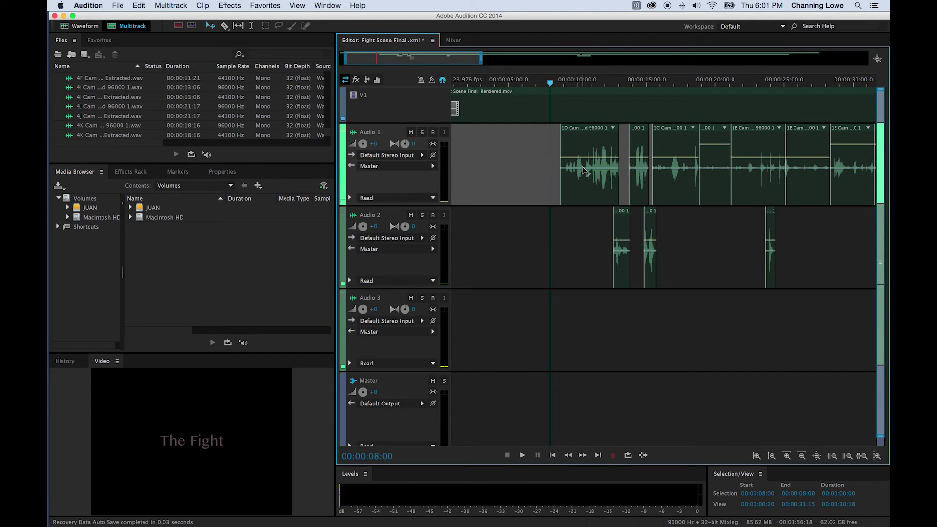
{"action": "scroll", "coordinate": [584, 171], "scroll_direction": "up", "scroll_amount": 3}
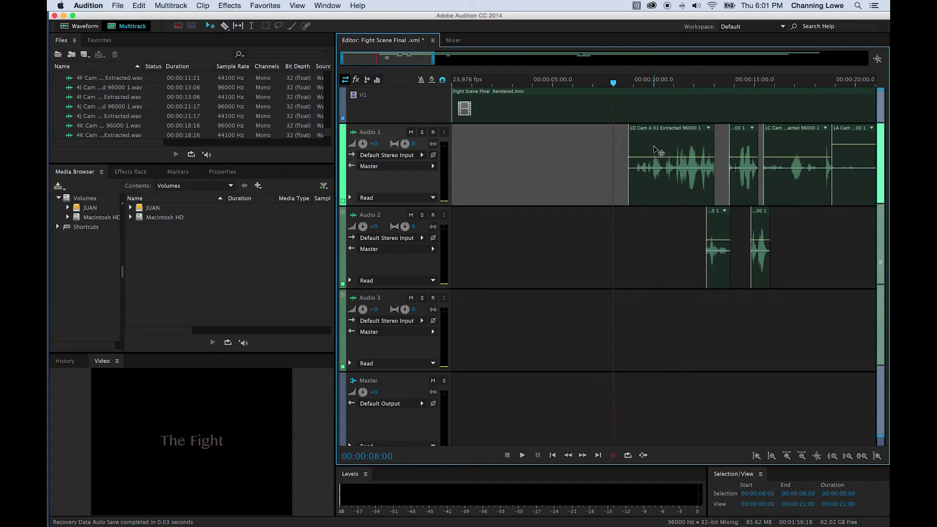
{"action": "scroll", "coordinate": [655, 148], "scroll_direction": "up", "scroll_amount": 2}
{"action": "left_click_drag", "start_coordinate": [667, 83], "coordinate": [693, 84]}
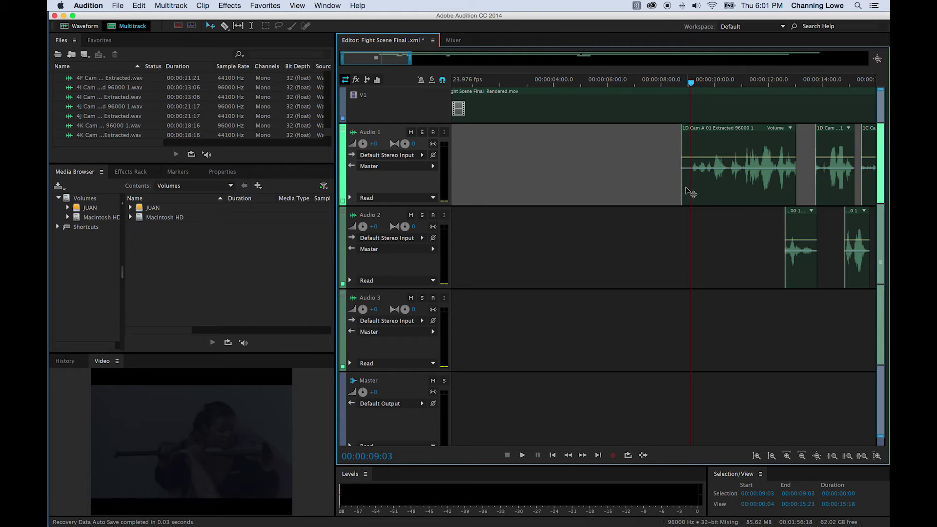
{"action": "key", "text": "space"}
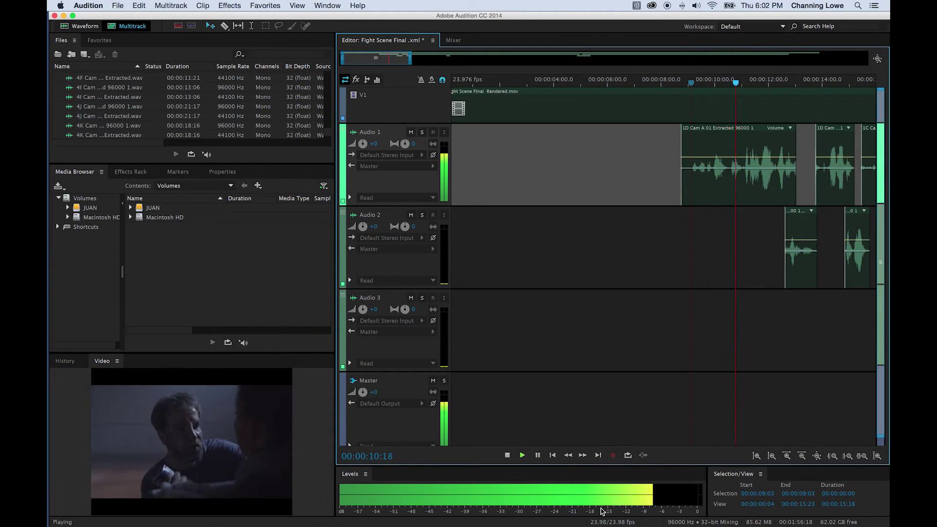
{"action": "key", "text": "space"}
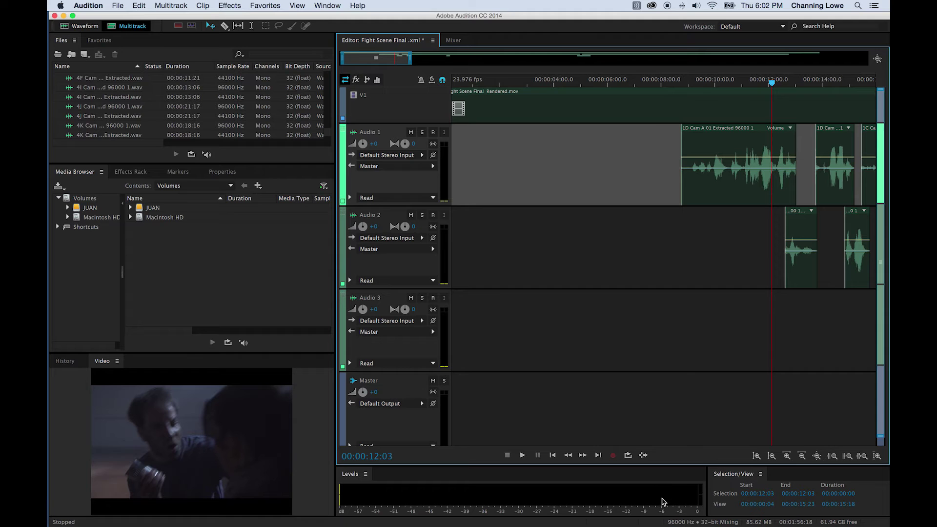
Replay the opening of the first Audio 1 clip from 00:00:09:08 to about 00:00:10:15
{"action": "left_click_drag", "start_coordinate": [756, 87], "coordinate": [709, 81]}
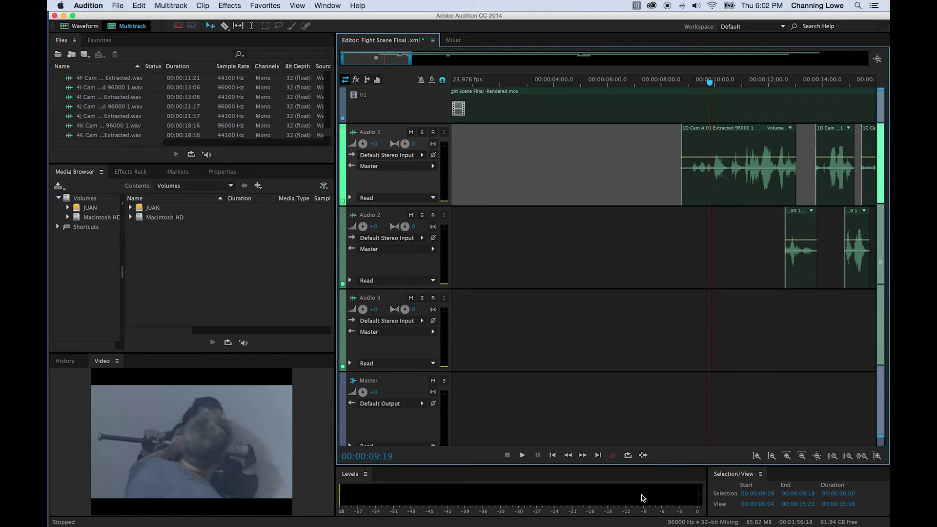
{"action": "left_click_drag", "start_coordinate": [710, 85], "coordinate": [699, 83]}
{"action": "key", "text": "="}
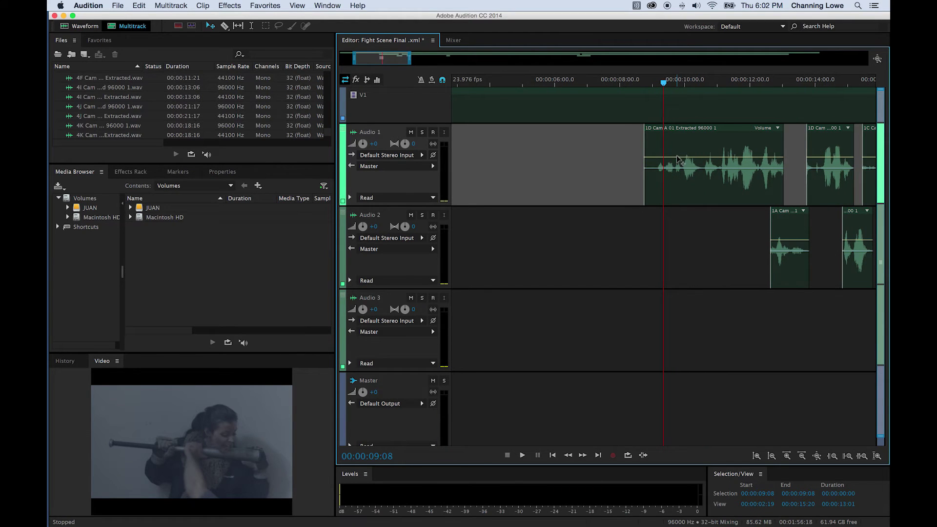
{"action": "key", "text": "space"}
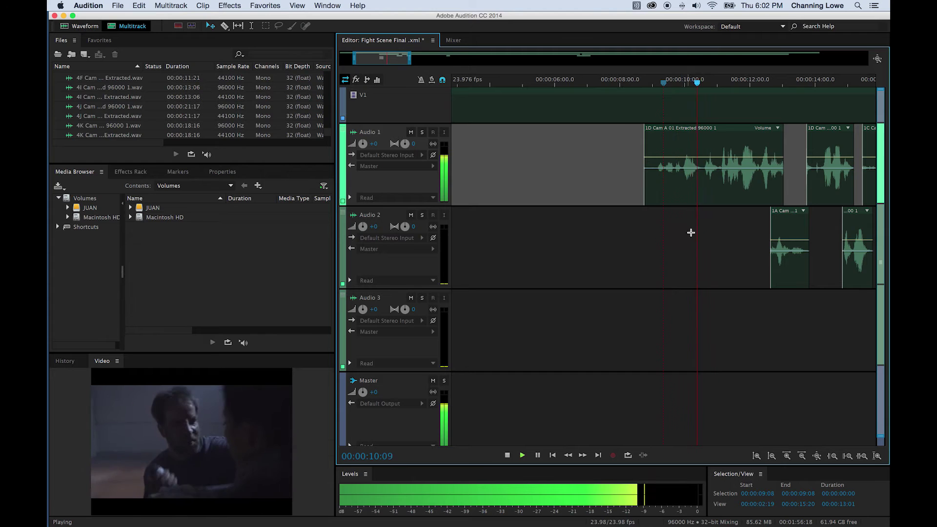
{"action": "key", "text": "space"}
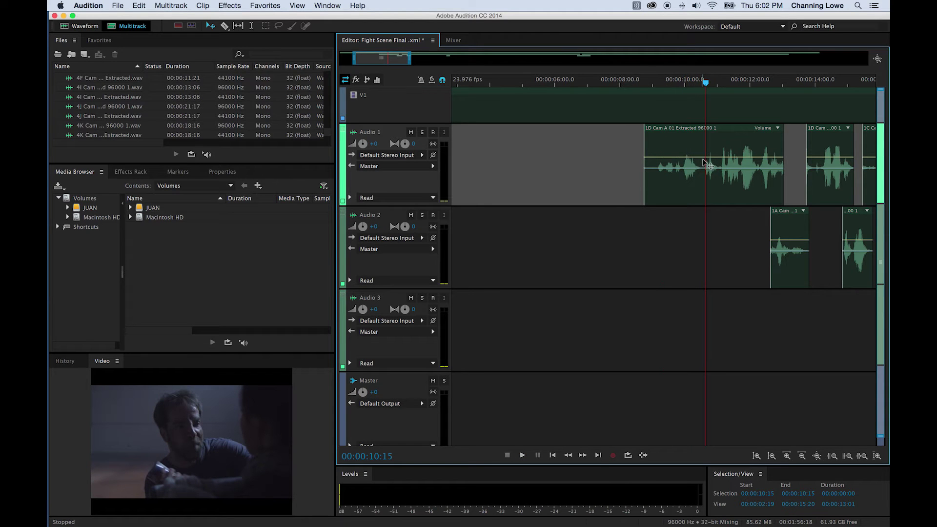
Try lowering the whole volume envelope of the 1D Cam A 01 Extracted 96000 1 clip, and undo it
{"action": "scroll", "coordinate": [702, 165], "scroll_direction": "up", "scroll_amount": 2}
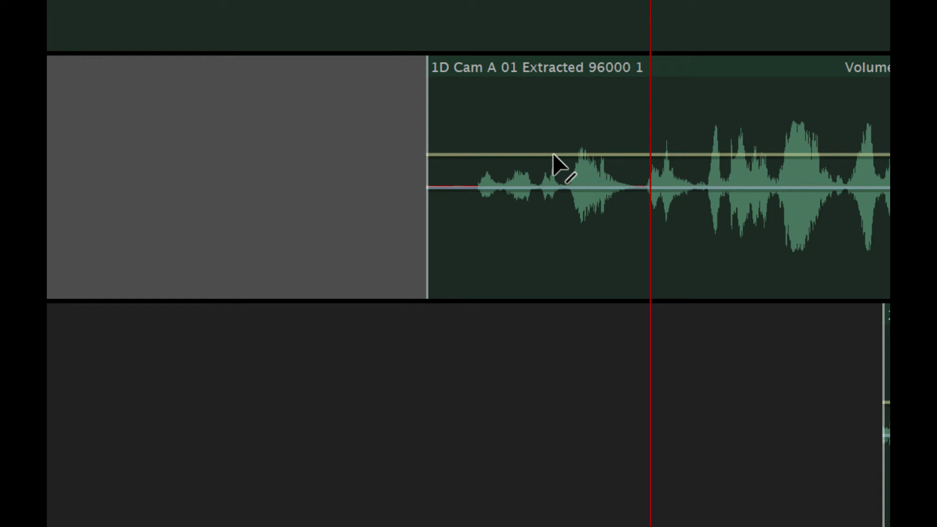
{"action": "mouse_move", "coordinate": [551, 155]}
{"action": "left_mouse_down"}
{"action": "mouse_move", "coordinate": [557, 217]}
{"action": "mouse_move", "coordinate": [556, 154]}
{"action": "mouse_move", "coordinate": [556, 200]}
{"action": "mouse_move", "coordinate": [558, 169]}
{"action": "left_mouse_up"}
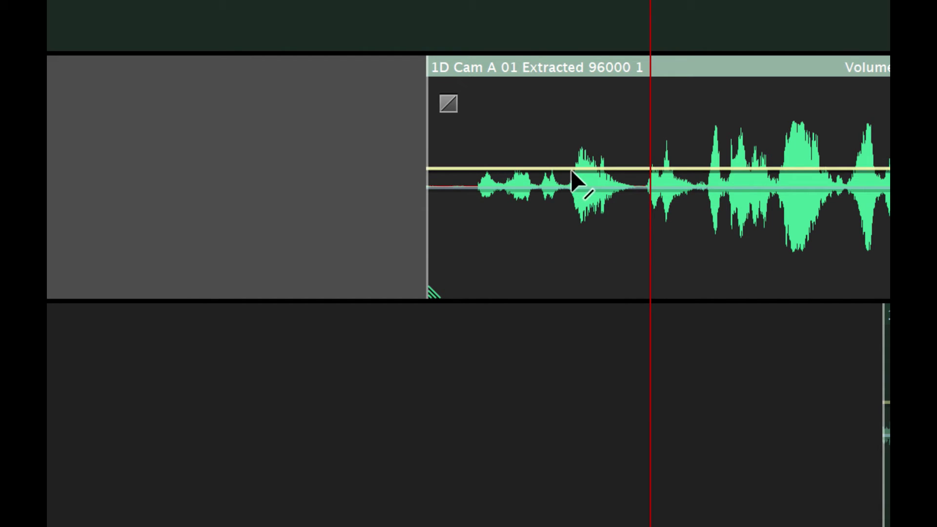
{"action": "key", "text": "super+z"}
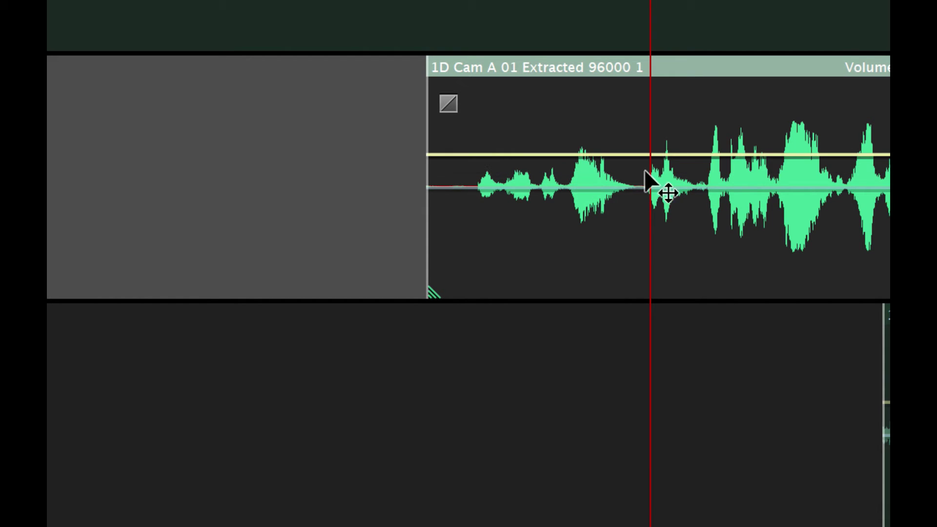
Add two volume keyframes to the first Audio 1 clip, ramping its volume down from just after the playhead to the first loud peak
{"action": "left_click", "coordinate": [682, 156], "text": "super"}
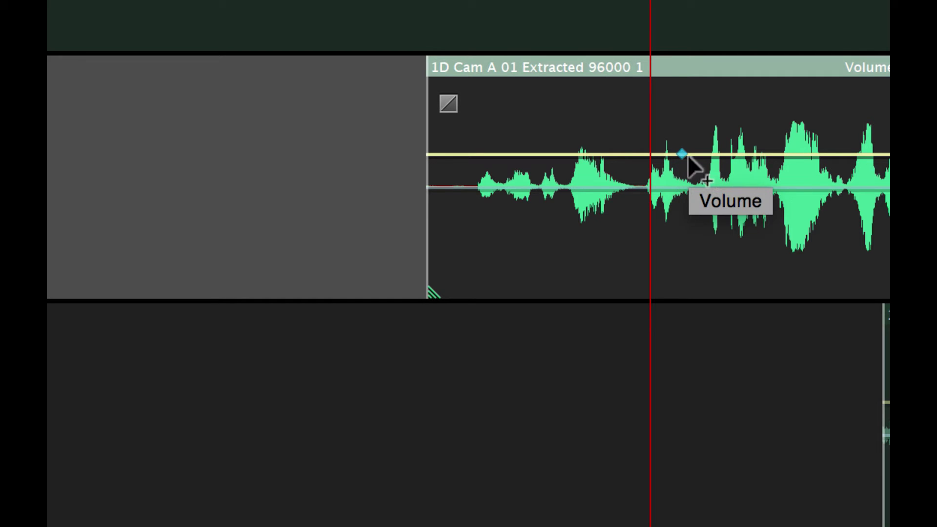
{"action": "left_click", "coordinate": [747, 155], "text": "super"}
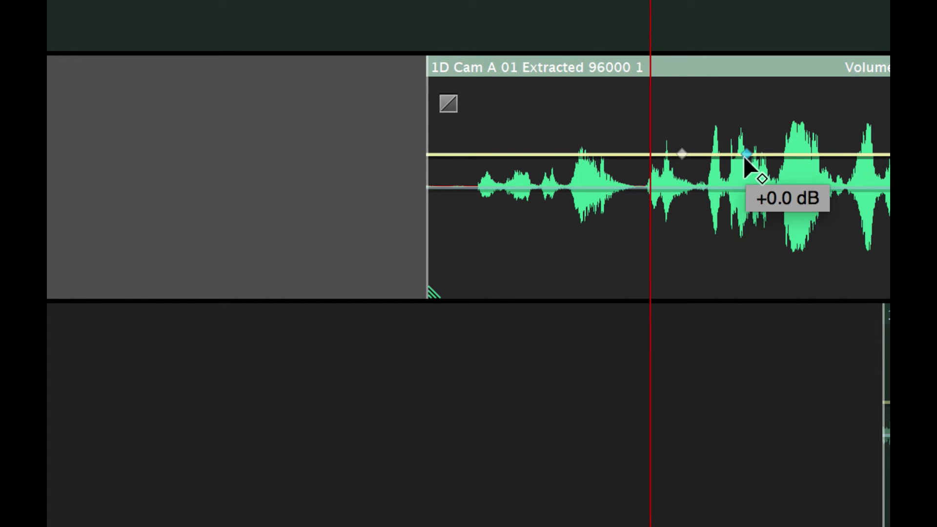
{"action": "left_click_drag", "start_coordinate": [744, 156], "coordinate": [727, 166]}
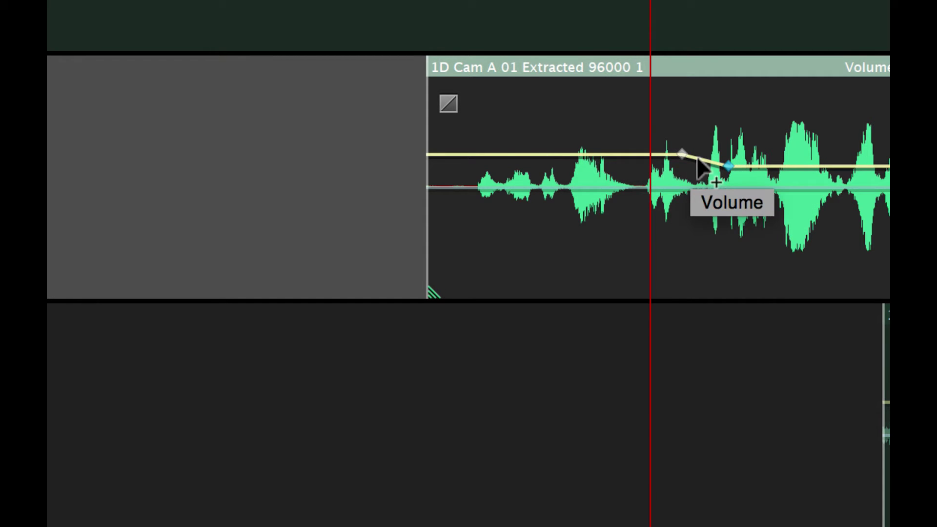
{"action": "left_click_drag", "start_coordinate": [726, 165], "coordinate": [707, 164]}
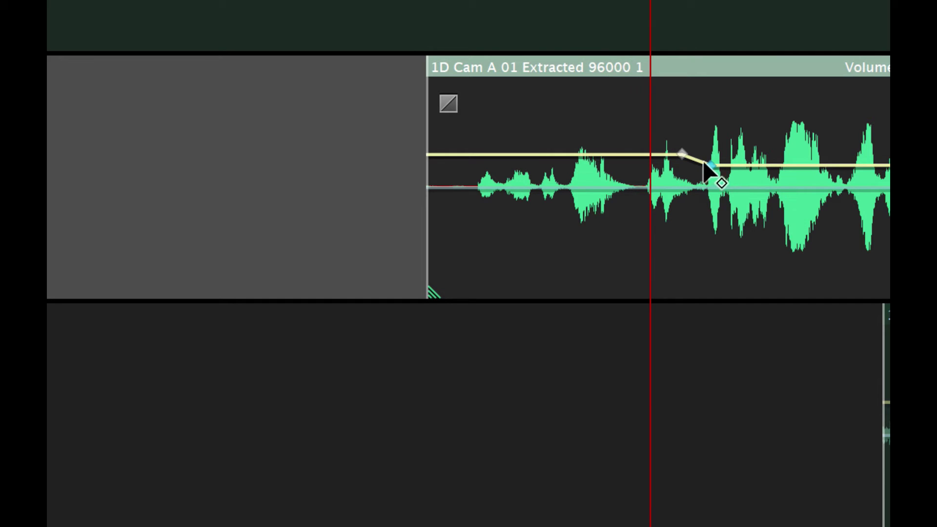
{"action": "left_click", "coordinate": [681, 155]}
{"action": "left_click_drag", "start_coordinate": [681, 152], "coordinate": [655, 151]}
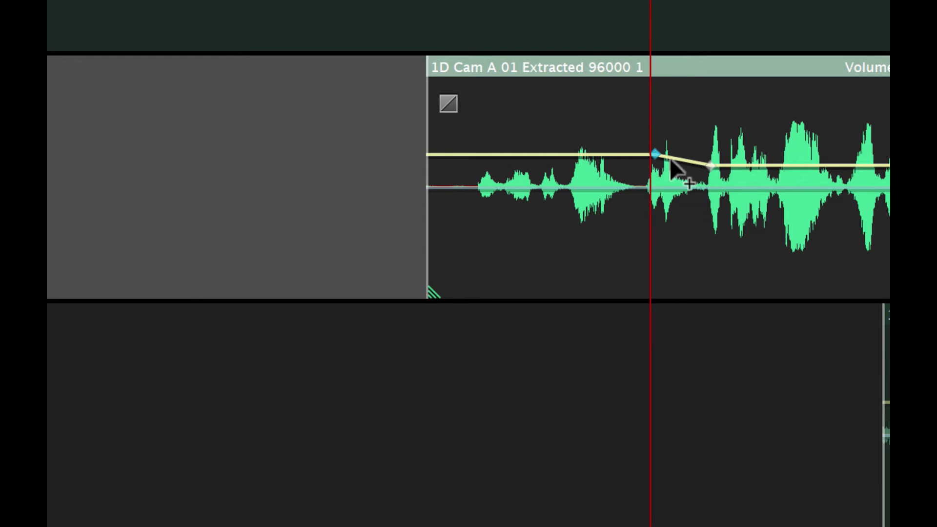
Play the first Audio 1 clip from 00:00:09:14 to about 00:00:12:04 to check the new volume ramp
{"action": "scroll", "coordinate": [703, 166], "scroll_direction": "right", "scroll_amount": 3}
{"action": "scroll", "coordinate": [696, 165], "scroll_direction": "right", "scroll_amount": 1}
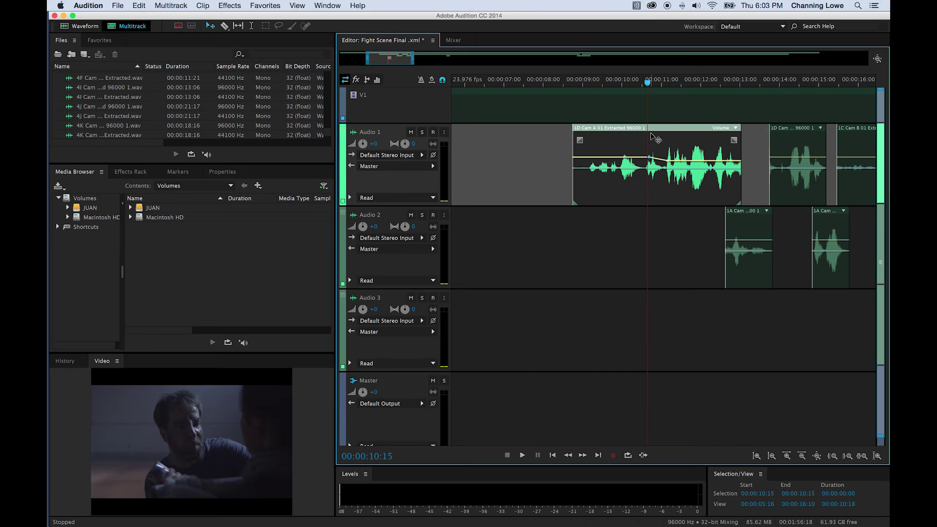
{"action": "left_click", "coordinate": [607, 84]}
{"action": "key", "text": "space"}
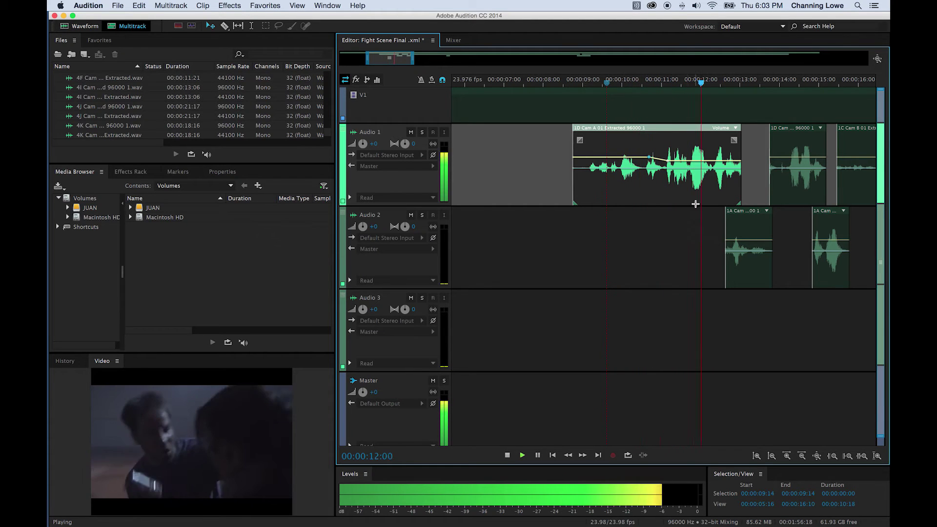
{"action": "key", "text": "space"}
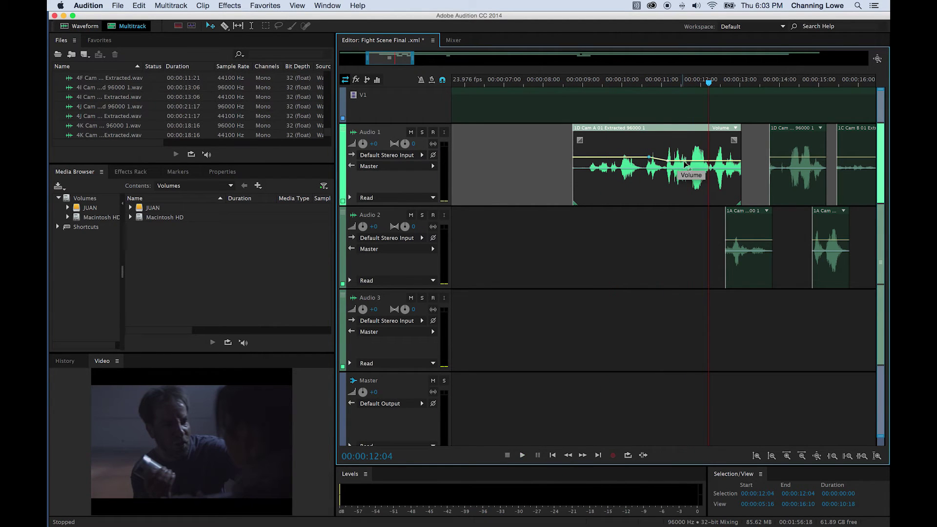
Lower the first Audio 1 clip's loud later section further, and add a keyframed dip to about -2.0 dB before its existing ramp
{"action": "left_click_drag", "start_coordinate": [694, 164], "coordinate": [692, 167]}
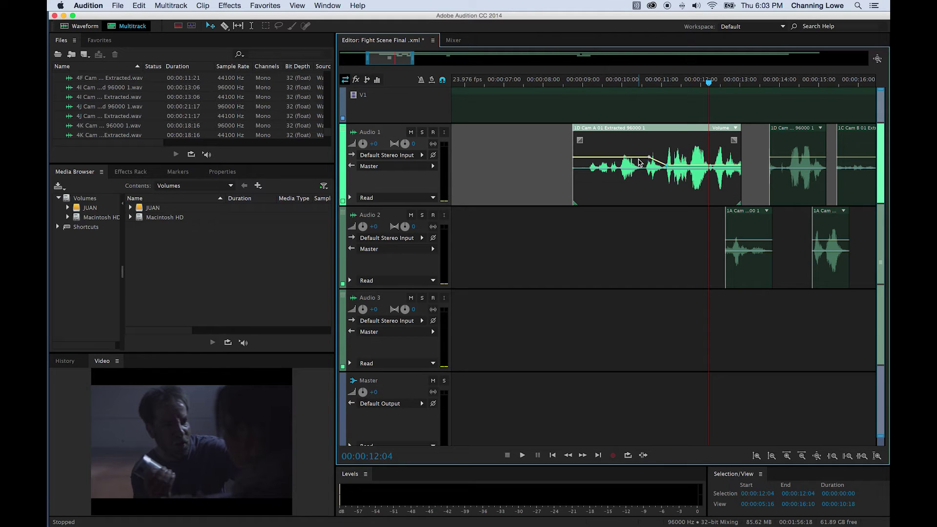
{"action": "left_click_drag", "start_coordinate": [638, 159], "coordinate": [627, 163]}
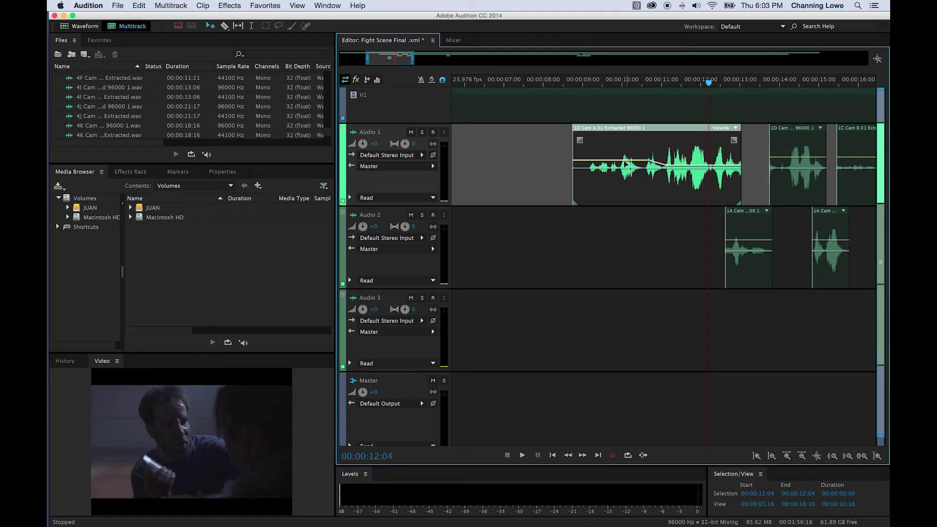
{"action": "left_click", "coordinate": [609, 160]}
{"action": "left_click_drag", "start_coordinate": [609, 160], "coordinate": [609, 157]}
{"action": "left_click_drag", "start_coordinate": [636, 164], "coordinate": [638, 169]}
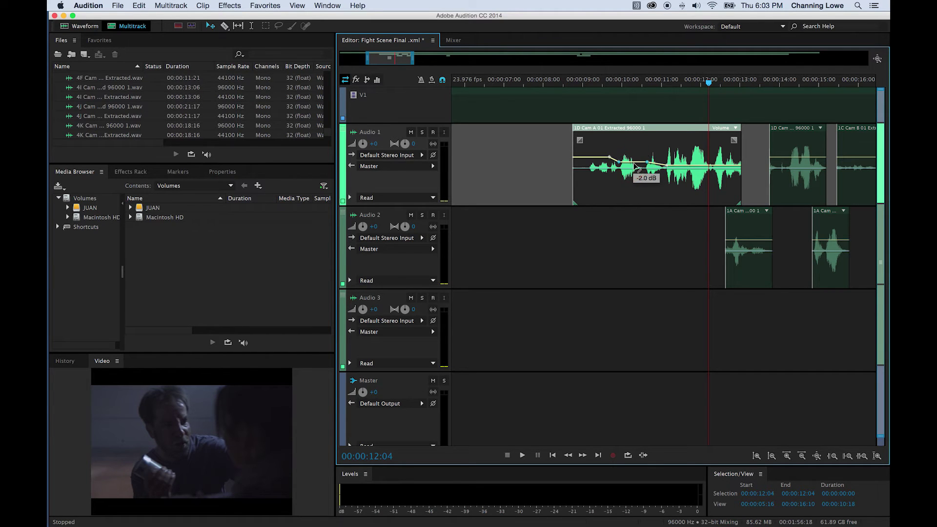
Play the first Audio 1 clip from 00:00:09:01 to 00:00:13:09 while checking the level meters
{"action": "left_click", "coordinate": [584, 82]}
{"action": "key", "text": "space"}
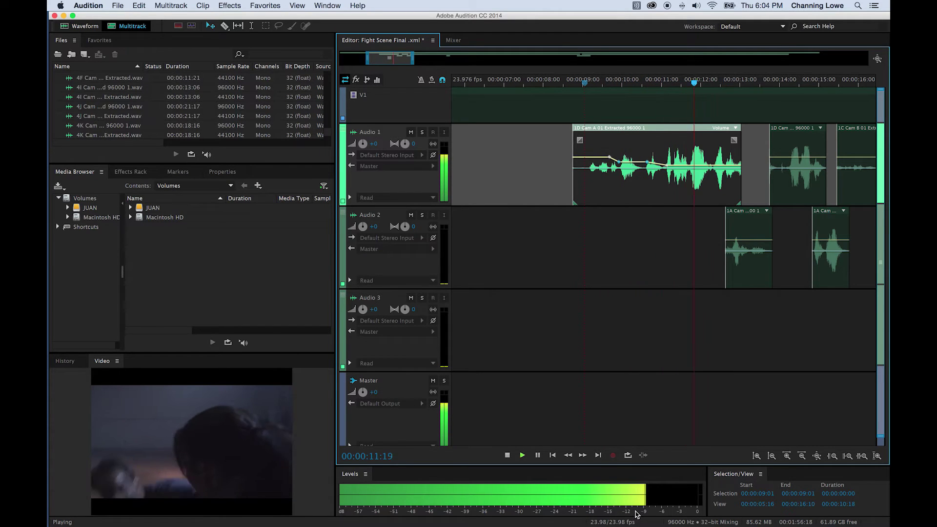
{"action": "key", "text": "space"}
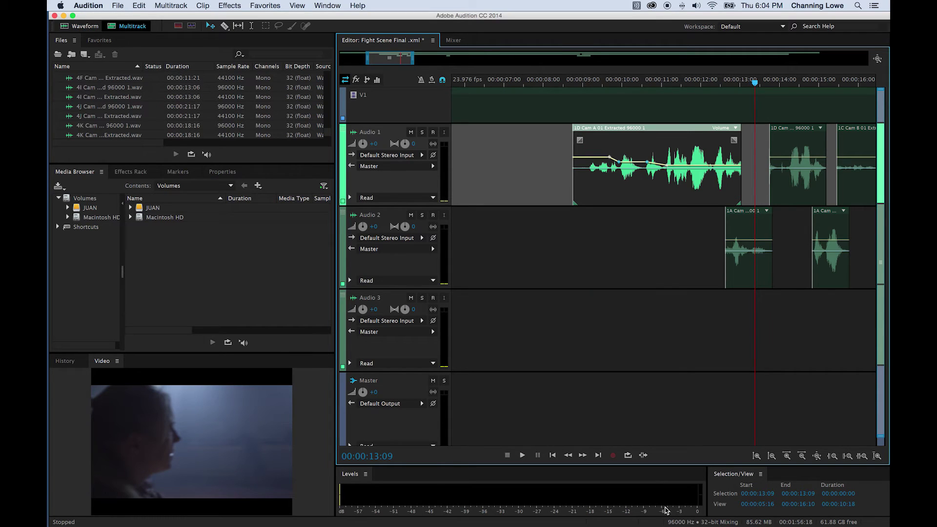
Add a fade-in to the start of the first Audio 1 clip, reaching full level at about 00:00:09:12
{"action": "scroll", "coordinate": [727, 129], "scroll_direction": "right", "scroll_amount": 1}
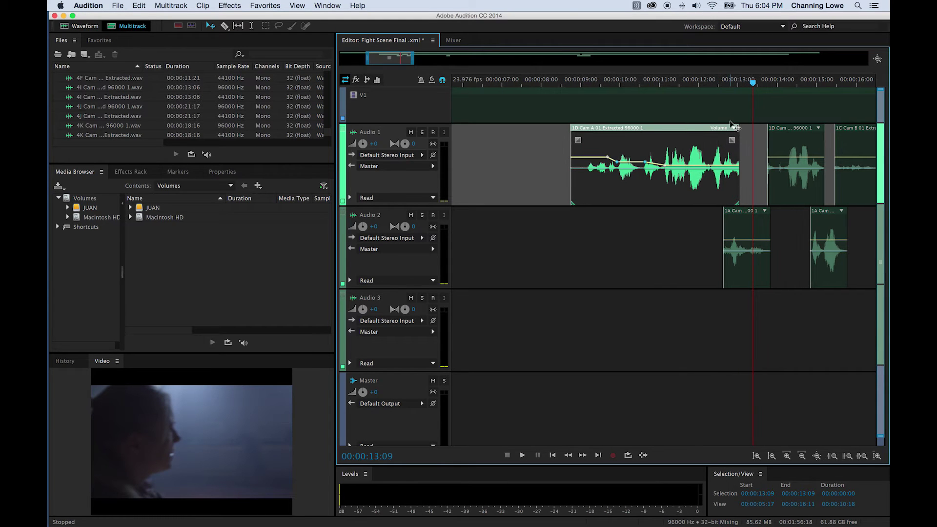
{"action": "left_click_drag", "start_coordinate": [752, 83], "coordinate": [570, 83]}
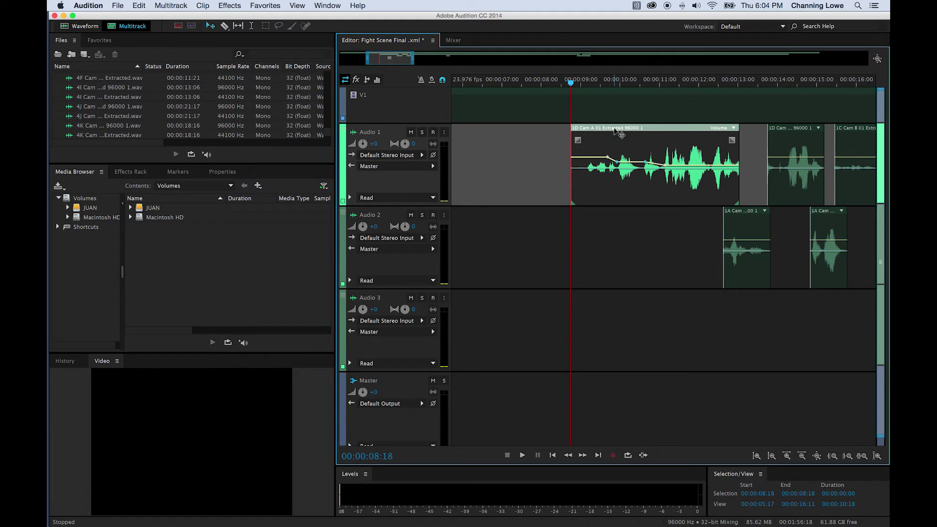
{"action": "left_click_drag", "start_coordinate": [575, 84], "coordinate": [581, 83]}
{"action": "scroll", "coordinate": [586, 157], "scroll_direction": "up", "scroll_amount": 5}
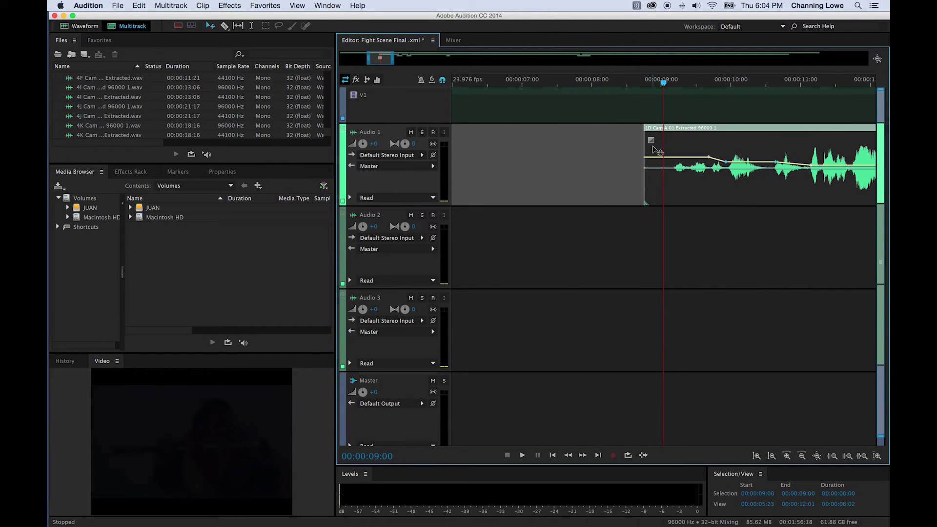
{"action": "left_click_drag", "start_coordinate": [651, 141], "coordinate": [696, 141]}
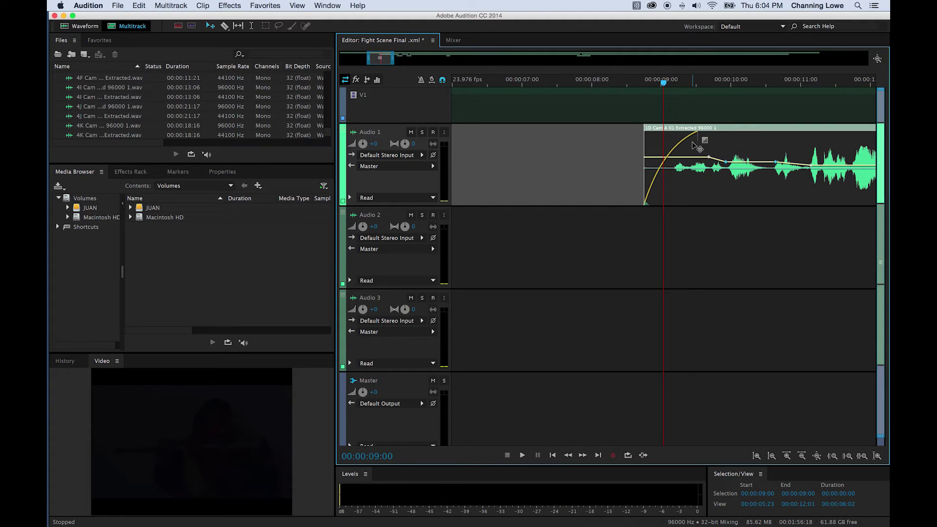
Play the end of the first Audio 1 clip from 00:00:12:12 to 00:00:13:16, and give the clip a short fade-out
{"action": "scroll", "coordinate": [684, 136], "scroll_direction": "down", "scroll_amount": 4}
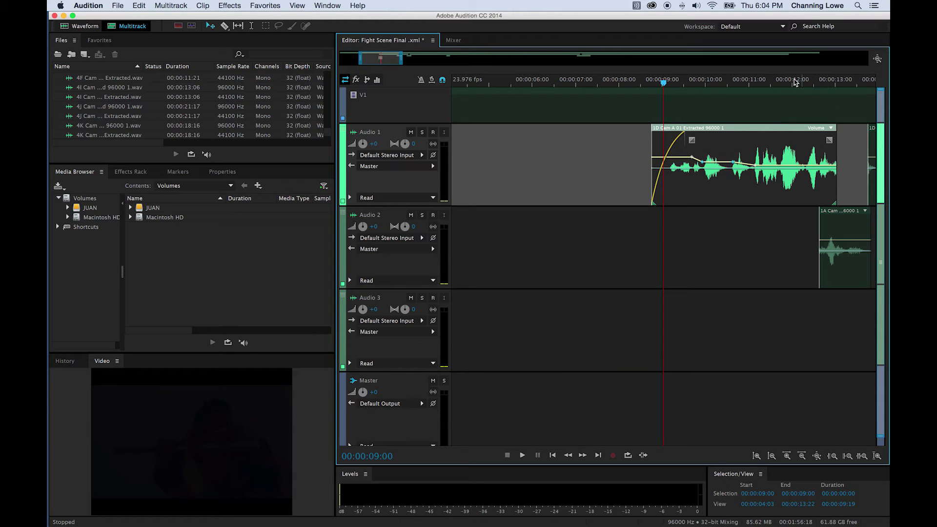
{"action": "left_click", "coordinate": [812, 82]}
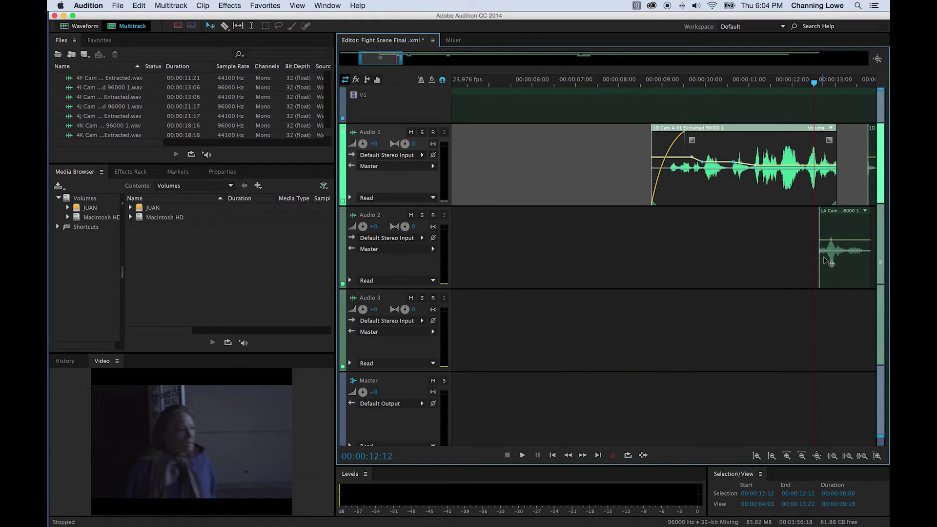
{"action": "key", "text": "equal"}
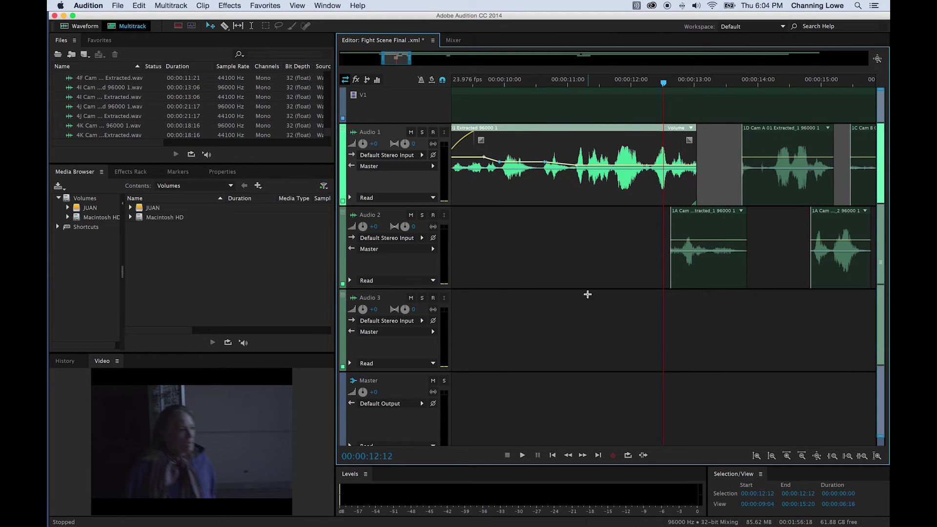
{"action": "key", "text": "space"}
{"action": "key", "text": "space"}
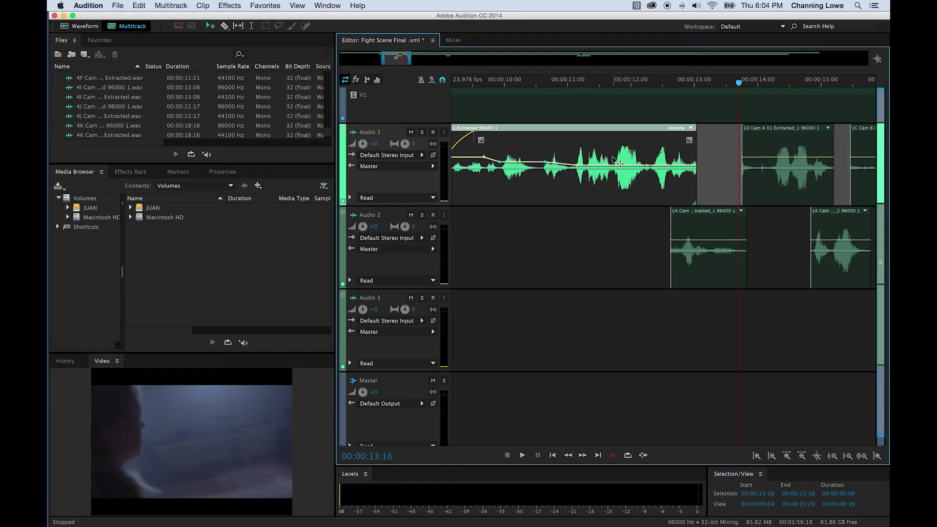
{"action": "left_click_drag", "start_coordinate": [690, 138], "coordinate": [677, 137]}
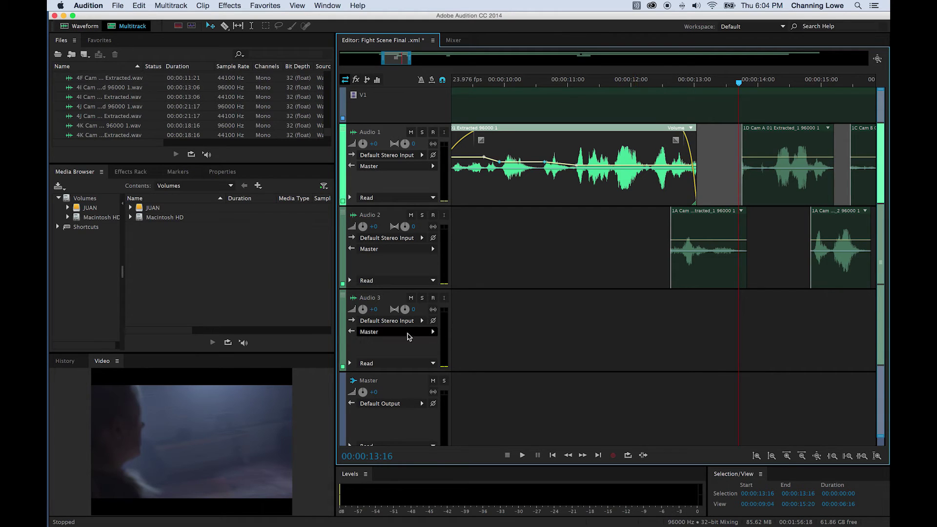
Solo Audio 2 and listen to its first visible clip from 00:00:12:11, and again from 00:00:12:19 to 00:00:13:10
{"action": "left_click", "coordinate": [421, 214]}
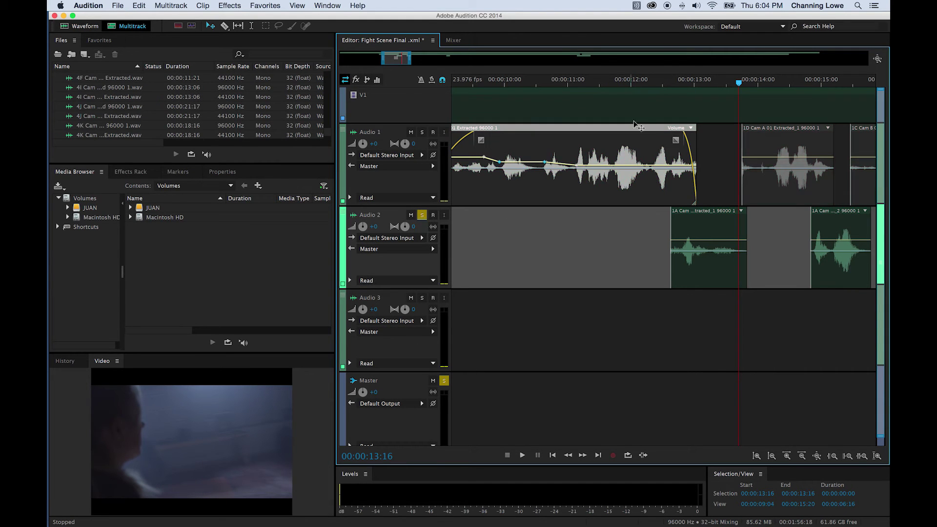
{"action": "left_click", "coordinate": [660, 81]}
{"action": "key", "text": "space"}
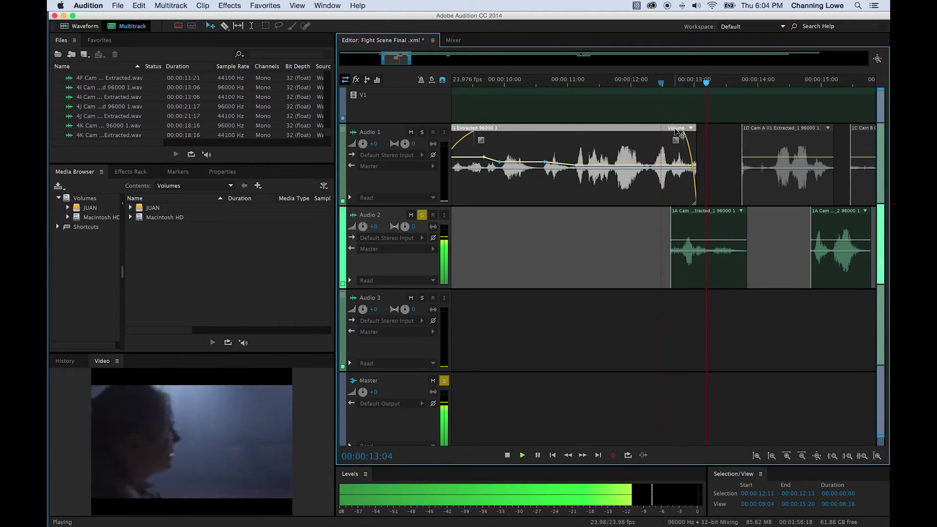
{"action": "key", "text": "space"}
{"action": "left_click", "coordinate": [680, 82]}
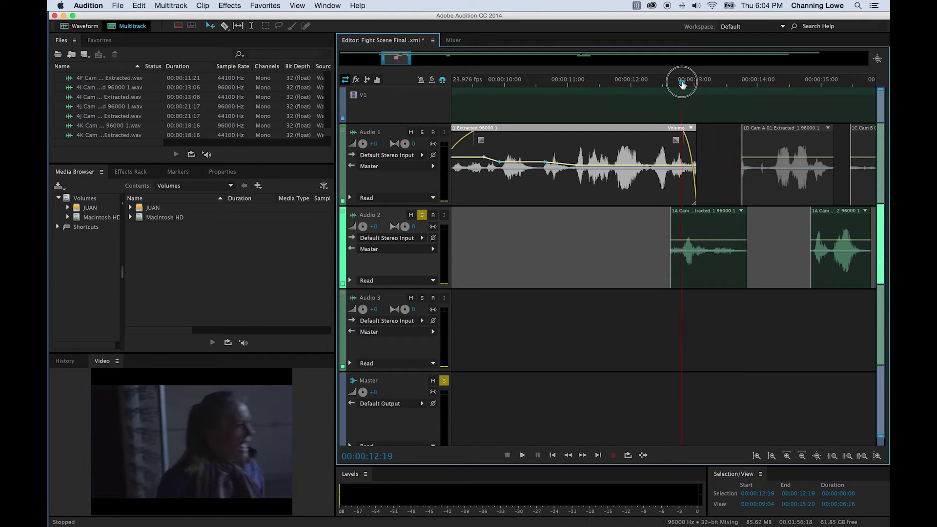
{"action": "key", "text": "space"}
{"action": "key", "text": "space"}
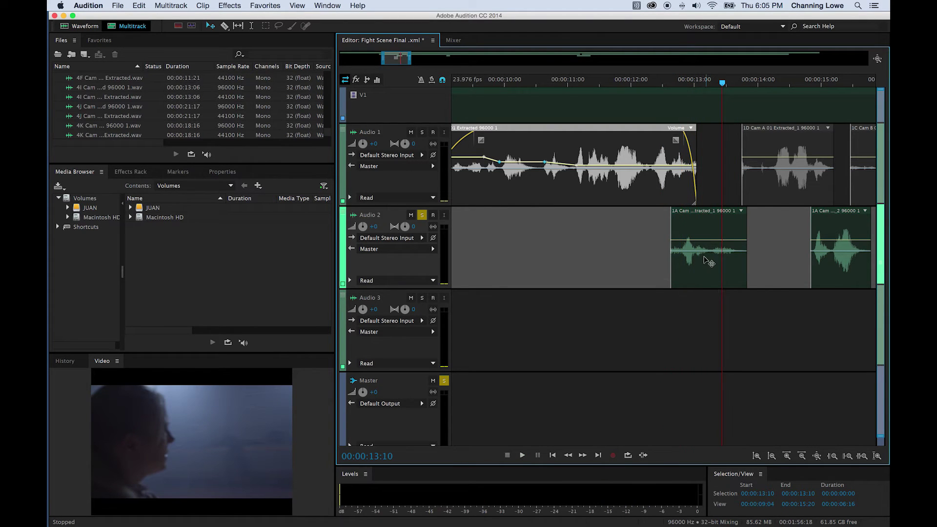
Add a fade-in and a fade-out to the soloed 1A Cam clip on Audio 2, and play it from 00:00:12:09
{"action": "left_click", "coordinate": [679, 222]}
{"action": "left_click_drag", "start_coordinate": [676, 223], "coordinate": [728, 223]}
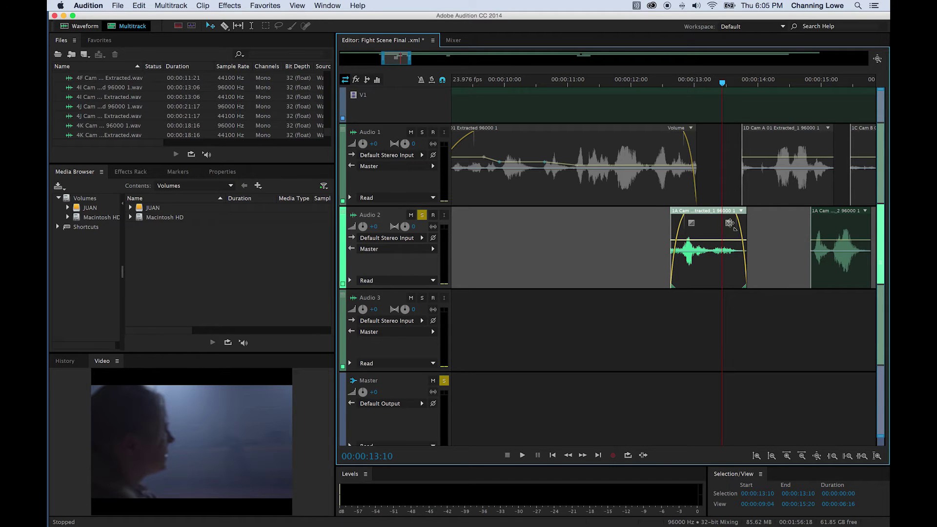
{"action": "left_click", "coordinate": [656, 79]}
{"action": "key", "text": "space"}
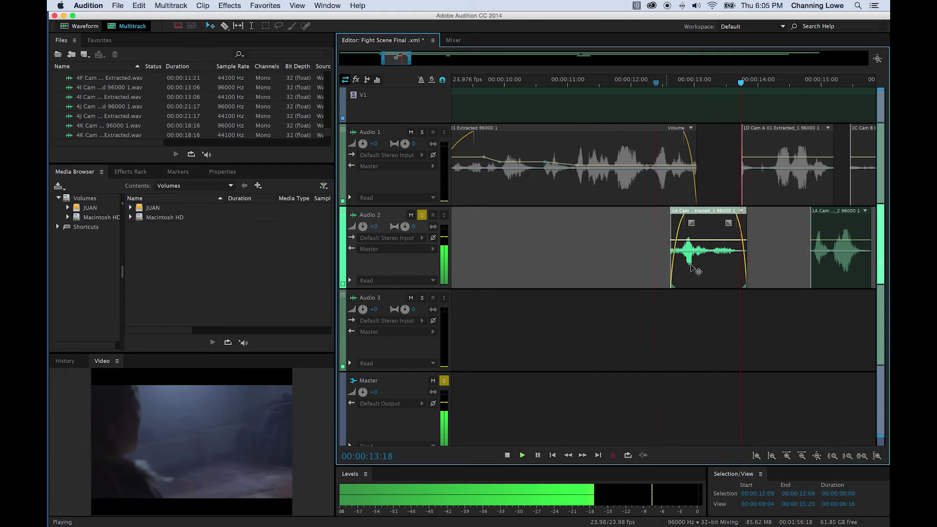
{"action": "key", "text": "space"}
Lower the faded Audio 2 clip's volume envelope slightly and replay it from 00:00:12:17 to 00:00:14:09
{"action": "mouse_move", "coordinate": [710, 244]}
{"action": "left_mouse_down"}
{"action": "mouse_move", "coordinate": [706, 229]}
{"action": "mouse_move", "coordinate": [705, 246]}
{"action": "left_mouse_up"}
{"action": "left_click_drag", "start_coordinate": [697, 87], "coordinate": [720, 84]}
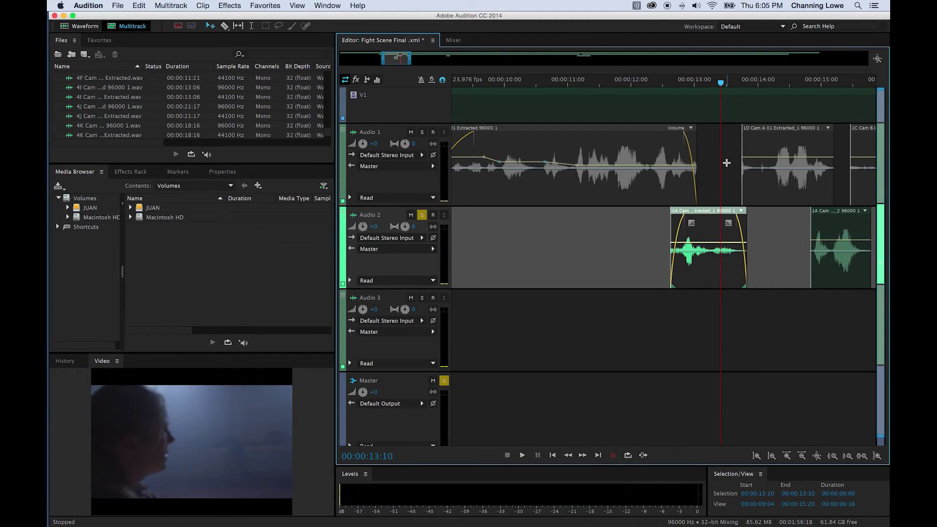
{"action": "left_click", "coordinate": [677, 86]}
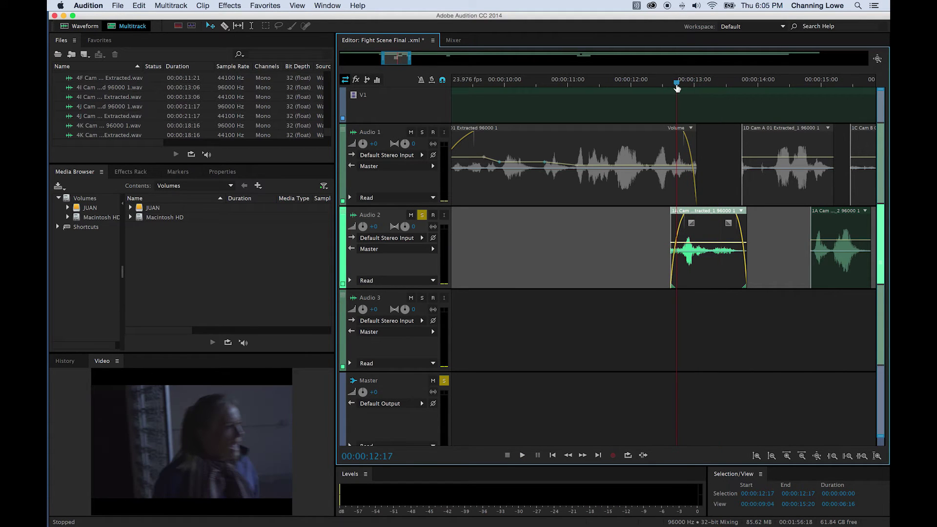
{"action": "key", "text": "space"}
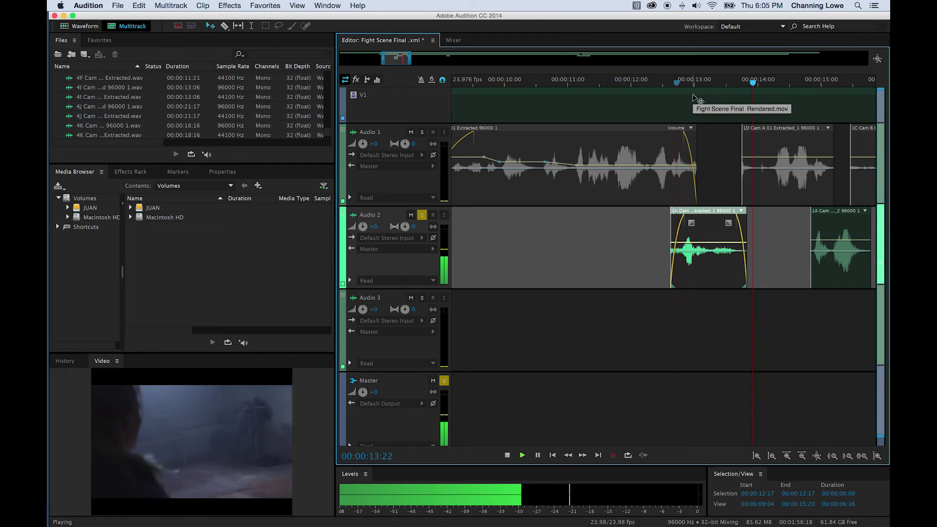
{"action": "key", "text": "space"}
Play the soloed Audio 2 track up to 00:00:14:21, and turn off its solo
{"action": "left_click", "coordinate": [423, 216]}
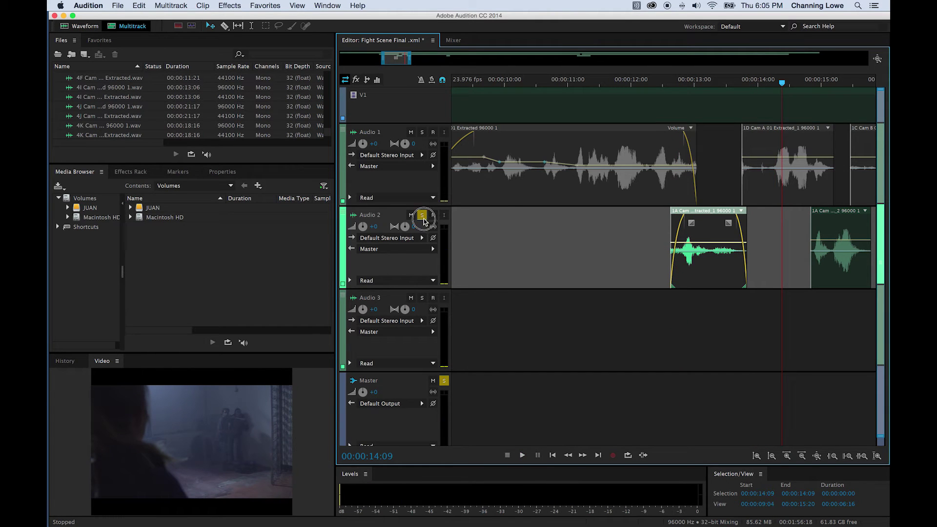
{"action": "left_click", "coordinate": [734, 84]}
{"action": "key", "text": "space"}
{"action": "key", "text": "space"}
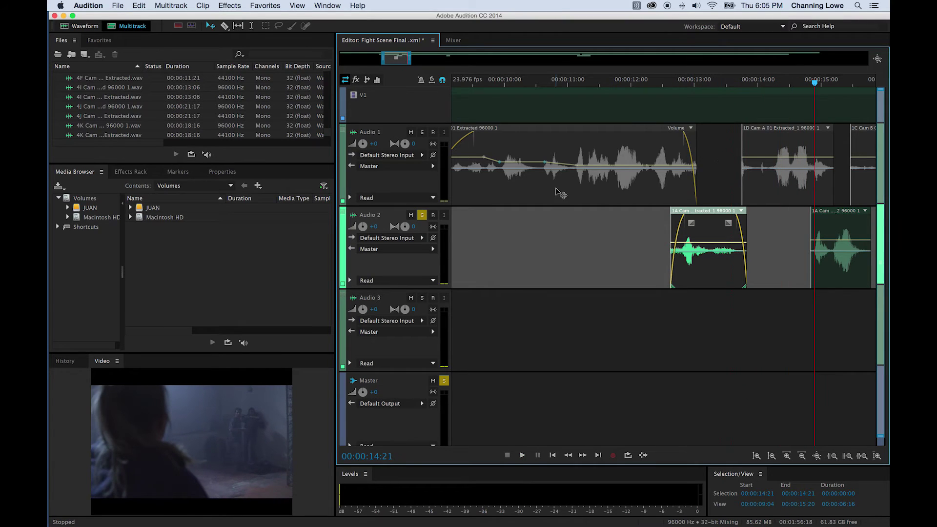
{"action": "left_click", "coordinate": [422, 217]}
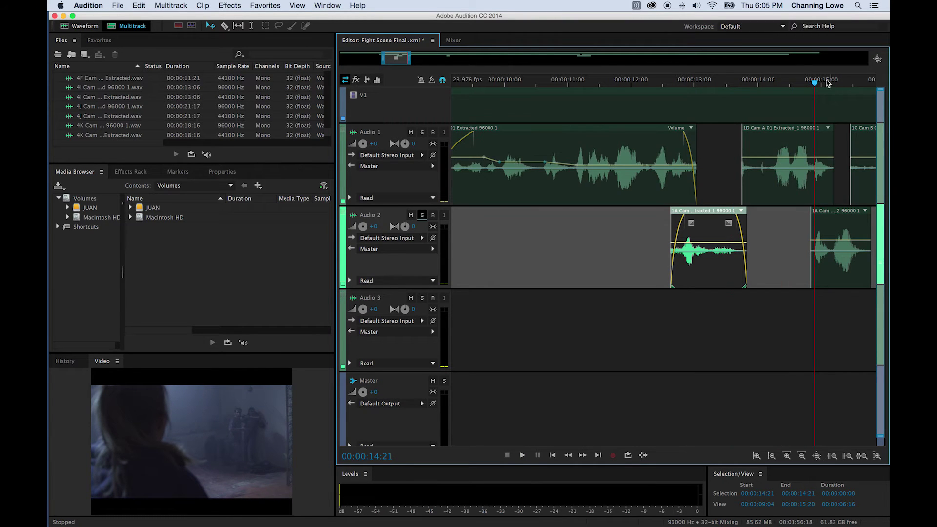
Play the second Audio 1 clip with all tracks from 00:00:13:14 to 00:00:15:02, and again from 00:00:13:23
{"action": "left_click", "coordinate": [730, 83]}
{"action": "key", "text": "space"}
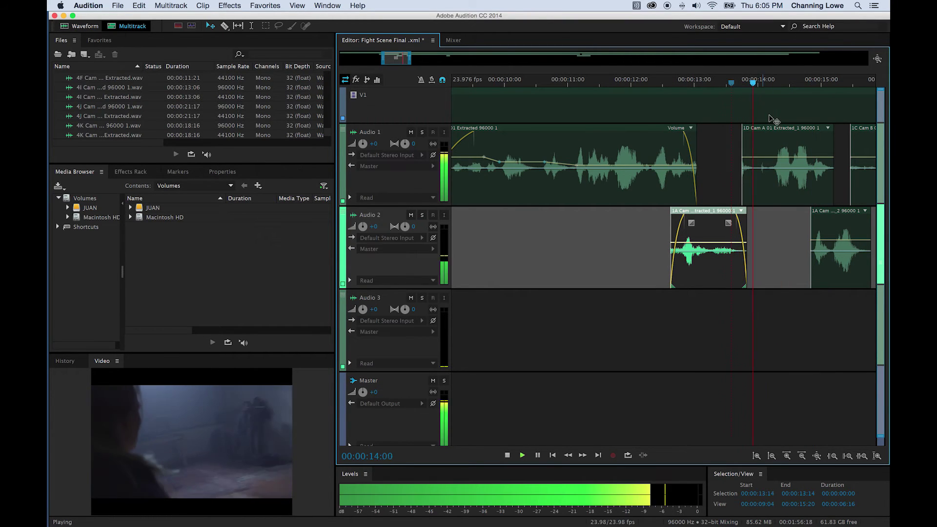
{"action": "key", "text": "space"}
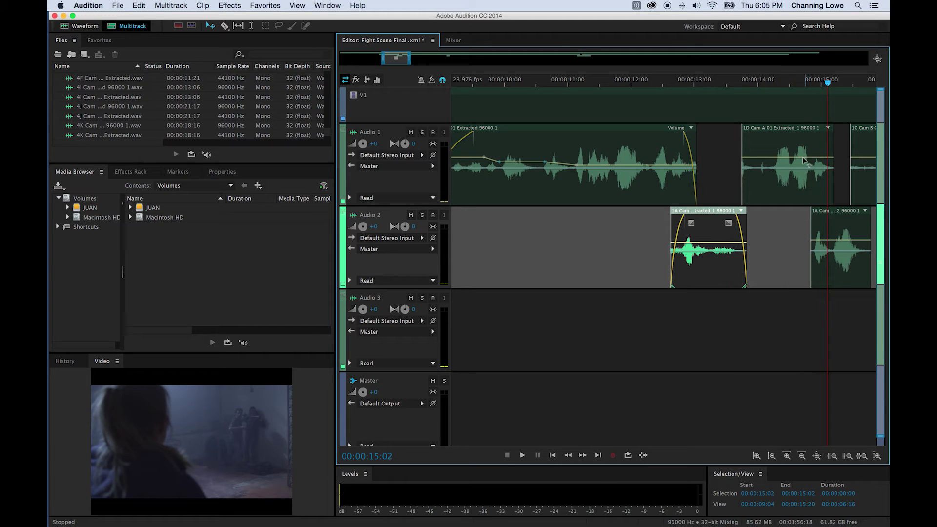
{"action": "left_click", "coordinate": [756, 84]}
{"action": "key", "text": "space"}
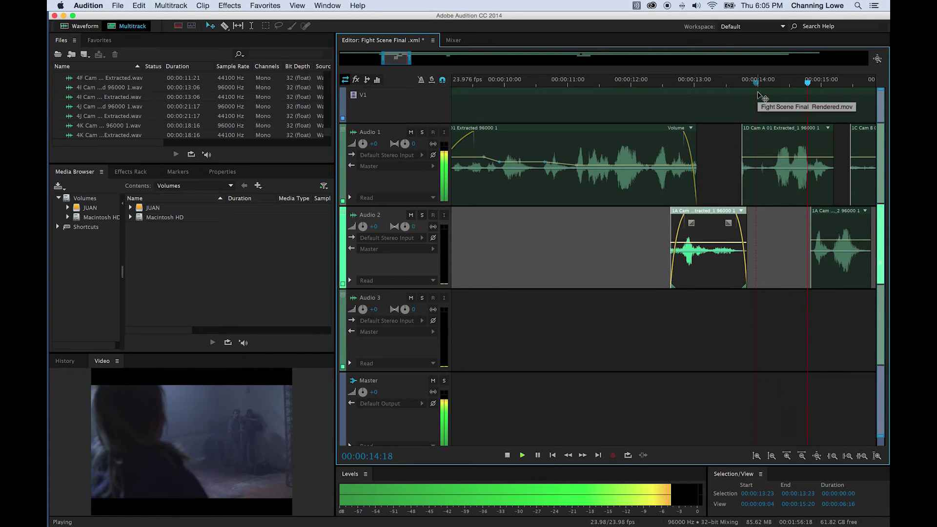
{"action": "key", "text": "space"}
Lower the second 1D Cam A clip's volume envelope on Audio 1 and replay it from 00:00:13:21
{"action": "scroll", "coordinate": [762, 319], "scroll_direction": "left", "scroll_amount": 1}
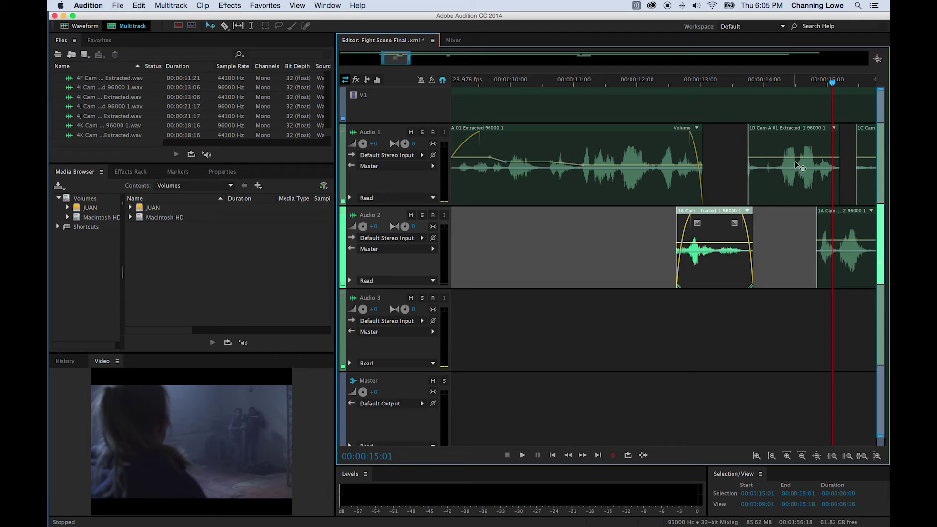
{"action": "left_click_drag", "start_coordinate": [801, 163], "coordinate": [799, 167]}
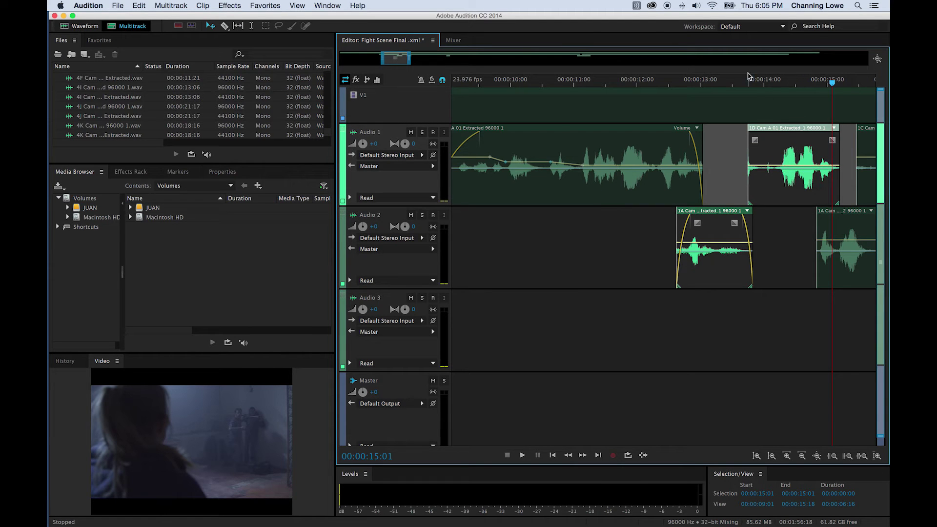
{"action": "left_click", "coordinate": [755, 80]}
{"action": "key", "text": "space"}
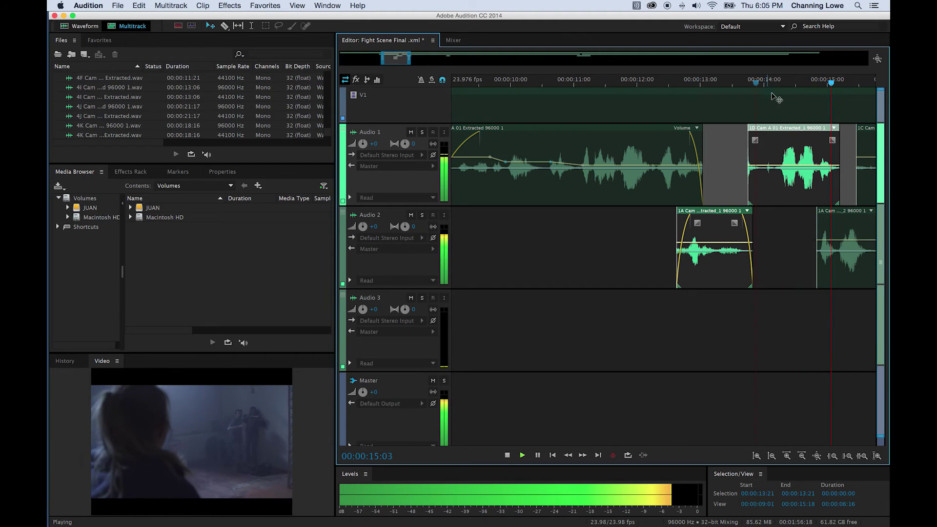
{"action": "key", "text": "space"}
Lower that Audio 1 clip's volume a little further and add a fade-in, replaying it from 00:00:13:18 to 00:00:15:05
{"action": "left_click_drag", "start_coordinate": [790, 167], "coordinate": [790, 169]}
{"action": "left_click", "coordinate": [750, 82]}
{"action": "key", "text": "space"}
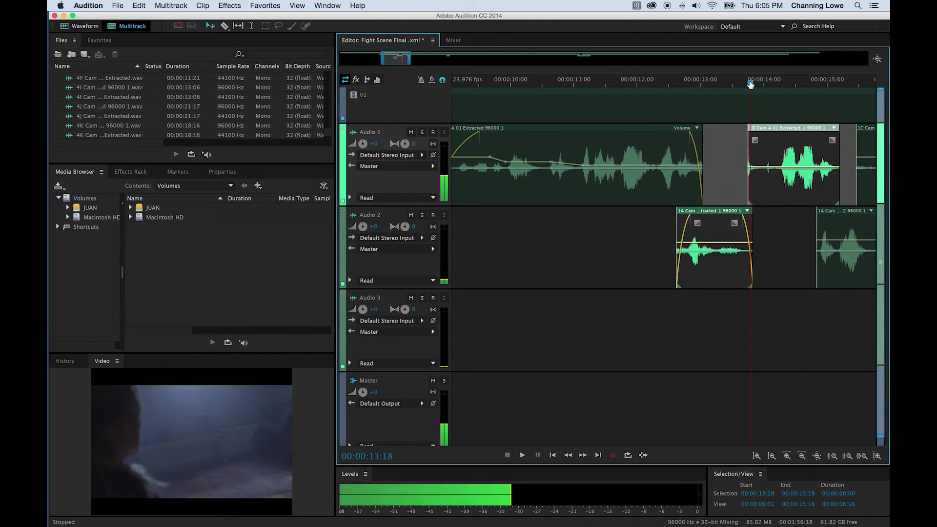
{"action": "key", "text": "space"}
{"action": "left_click_drag", "start_coordinate": [754, 140], "coordinate": [775, 146]}
Select the 1A Cam A 03 Extracted_2 clip on Audio 2 and play it from 00:00:14:18 to 00:00:15:18
{"action": "scroll", "coordinate": [805, 223], "scroll_direction": "up", "scroll_amount": 5}
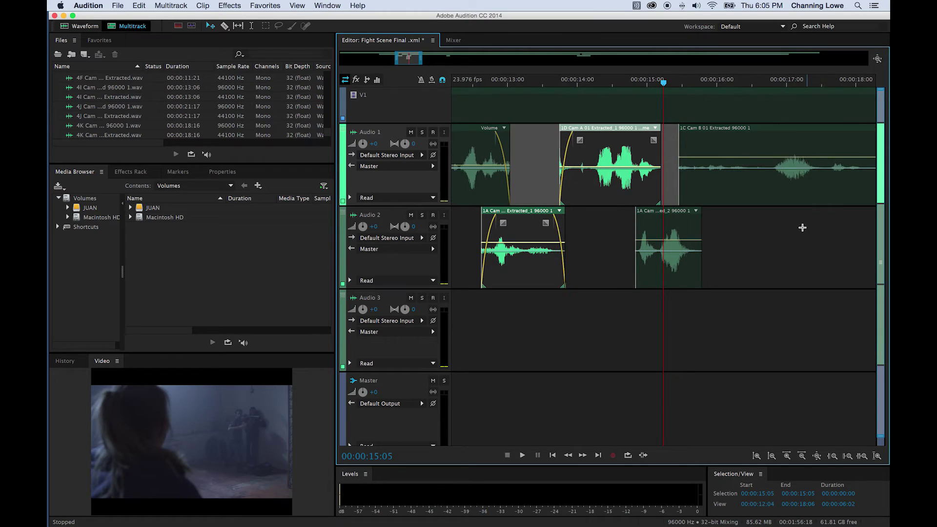
{"action": "scroll", "coordinate": [630, 231], "scroll_direction": "up", "scroll_amount": 1}
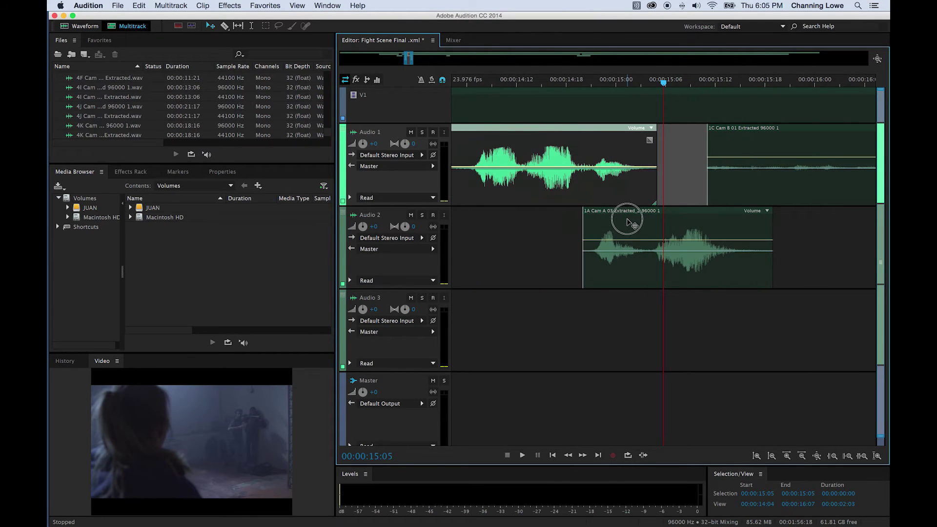
{"action": "left_click", "coordinate": [620, 232]}
{"action": "key", "text": "space"}
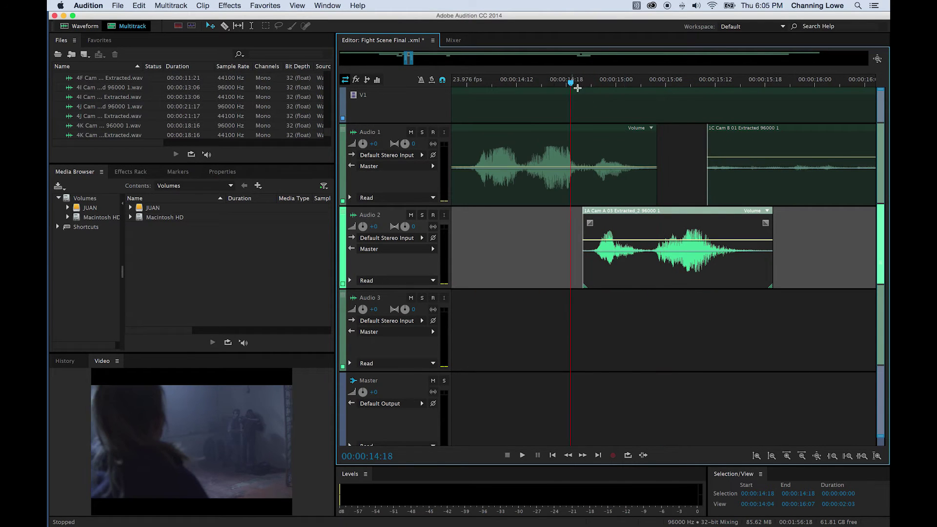
{"action": "key", "text": "space"}
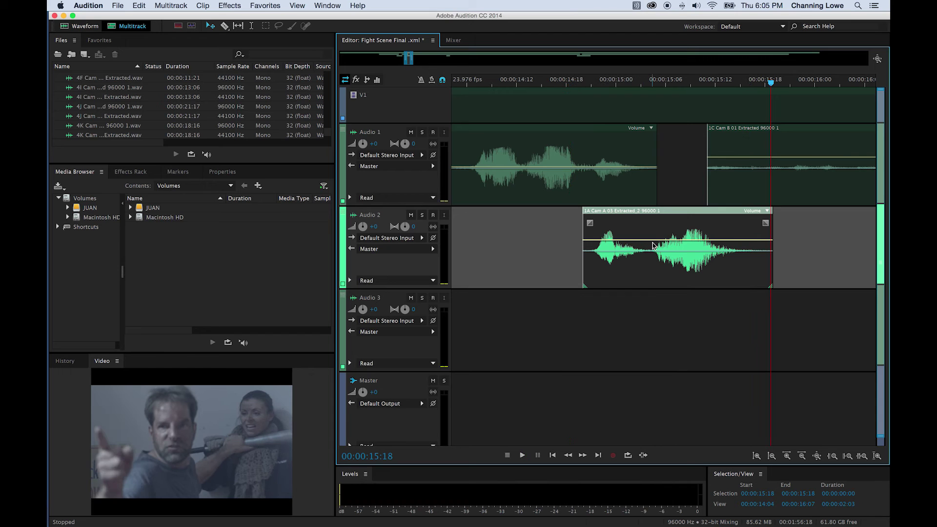
Lower the second half of the selected Audio 2 clip with two volume keyframes and replay it from 00:00:14:17
{"action": "left_click", "coordinate": [655, 247]}
{"action": "left_click", "coordinate": [637, 240]}
{"action": "left_click_drag", "start_coordinate": [666, 243], "coordinate": [665, 250]}
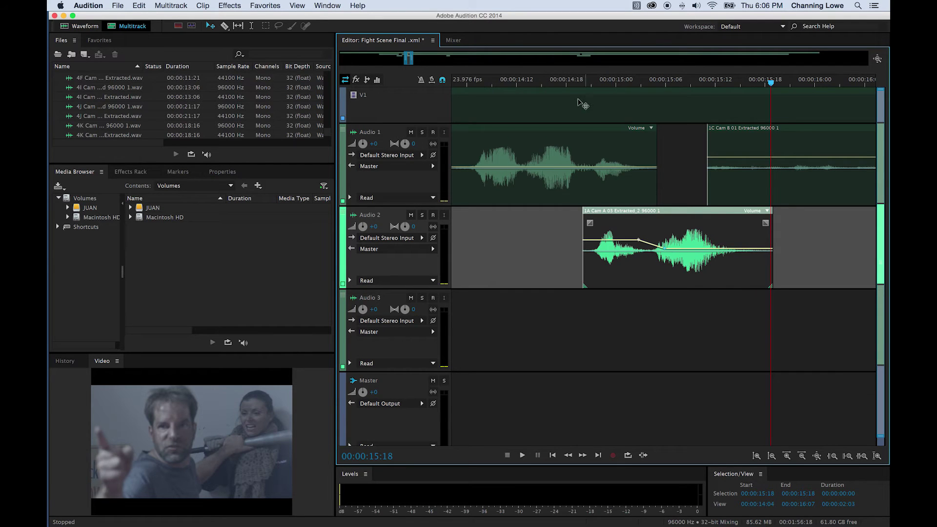
{"action": "left_click", "coordinate": [563, 81]}
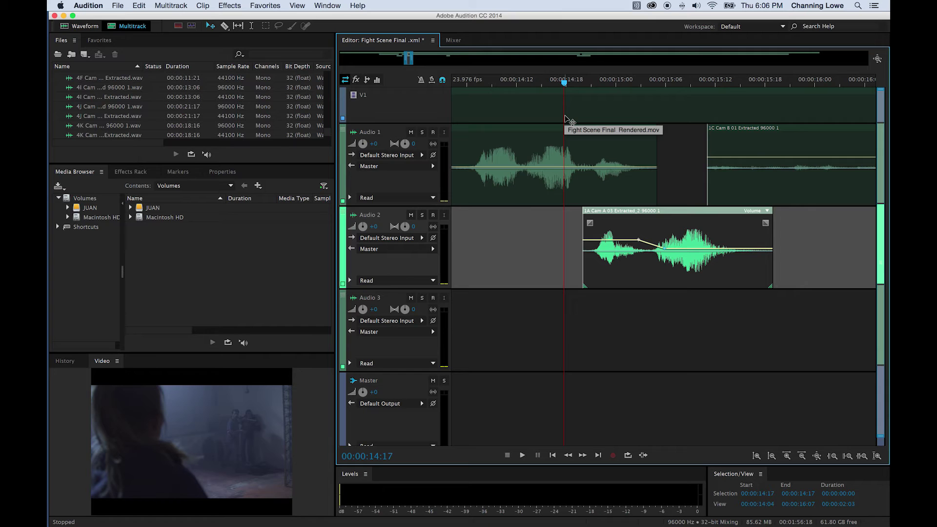
{"action": "key", "text": "space"}
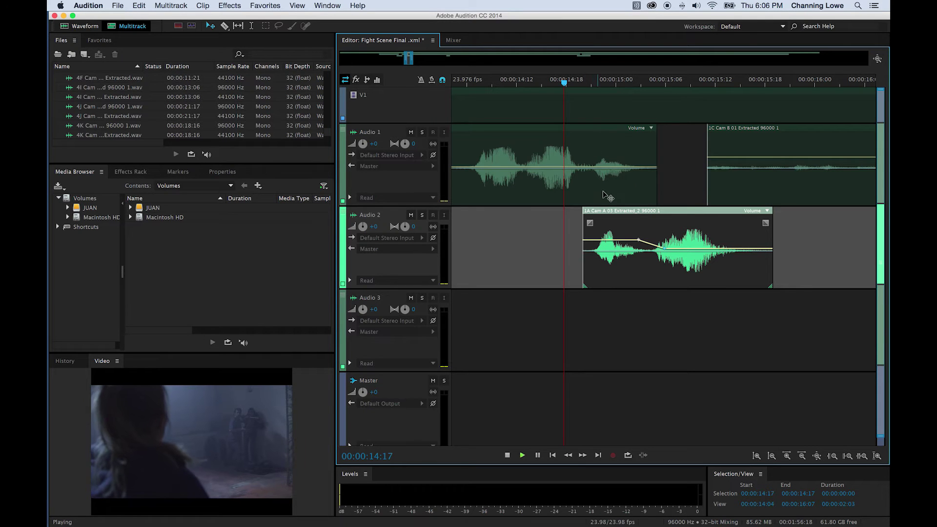
{"action": "key", "text": "space"}
Reduce the second half of that Audio 2 clip further and play on from 00:00:15:09 to 00:00:16:09
{"action": "left_click_drag", "start_coordinate": [675, 248], "coordinate": [675, 254]}
{"action": "left_click", "coordinate": [625, 241]}
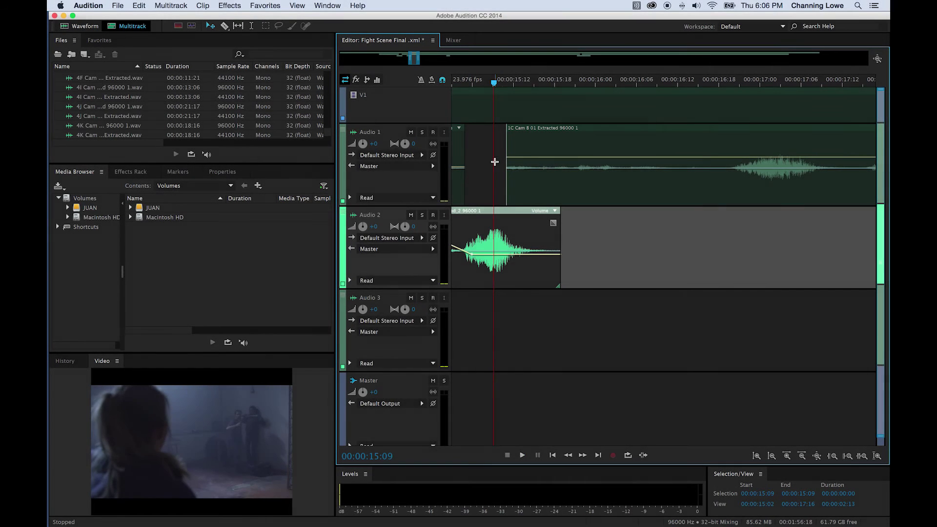
{"action": "key", "text": "space"}
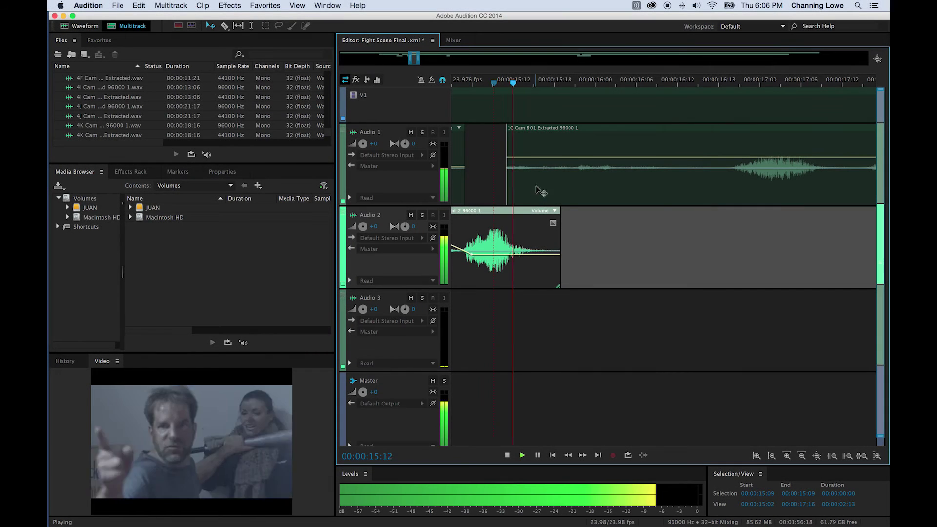
{"action": "key", "text": "space"}
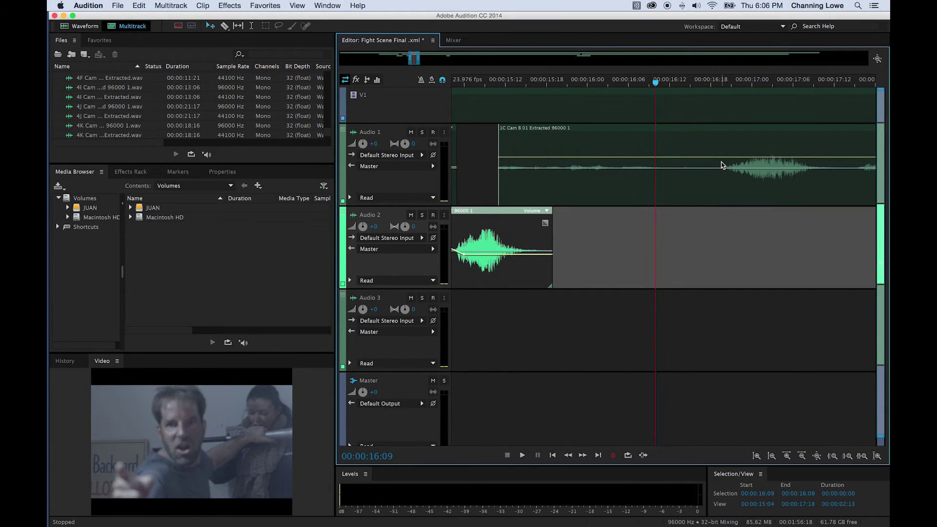
Raise the quiet opening of the 1C Cam B clip on Audio 1 with two volume keyframes and add a fade-in, replaying from 00:00:15:09
{"action": "left_click", "coordinate": [729, 158]}
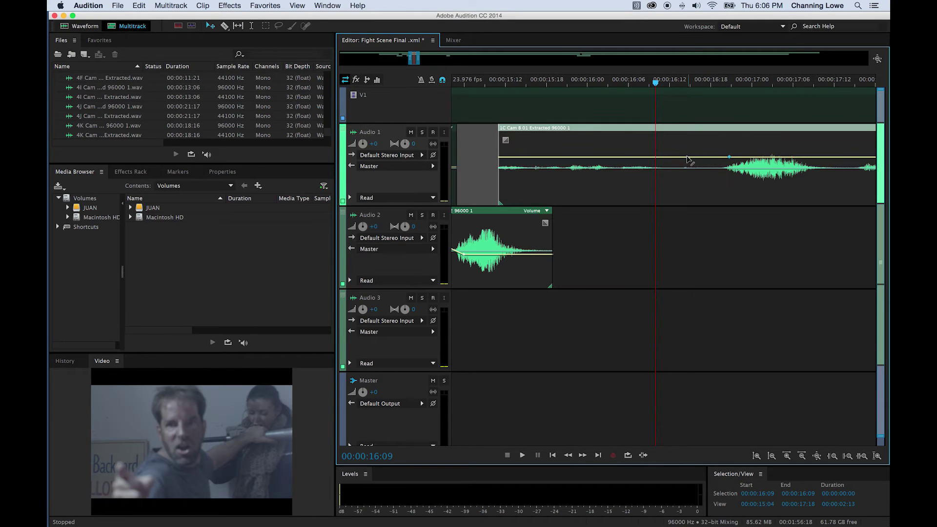
{"action": "left_click_drag", "start_coordinate": [669, 157], "coordinate": [666, 137]}
{"action": "left_click_drag", "start_coordinate": [505, 137], "coordinate": [531, 140]}
{"action": "key", "text": "space"}
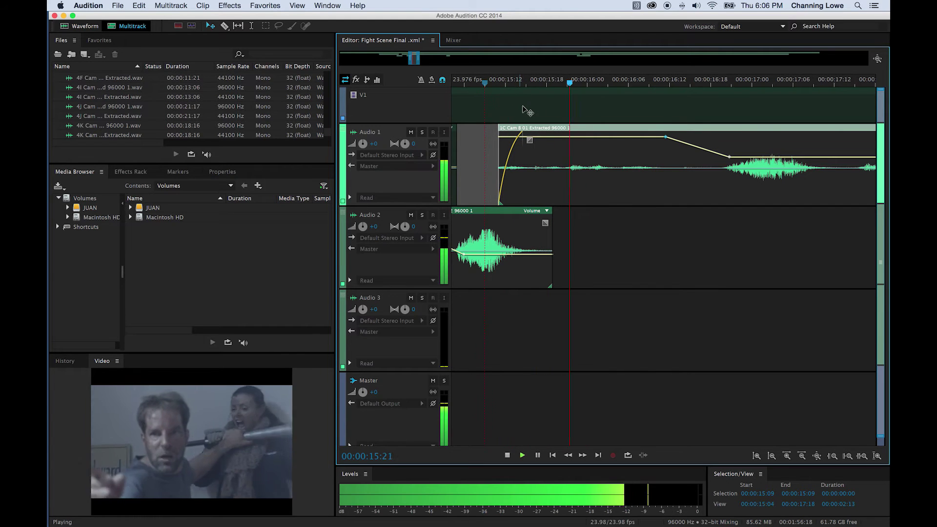
{"action": "key", "text": "space"}
Lower the 1C Cam B clip's opening volume section slightly and replay it from 00:00:15:11 to 00:00:16:15
{"action": "left_click_drag", "start_coordinate": [577, 137], "coordinate": [577, 144]}
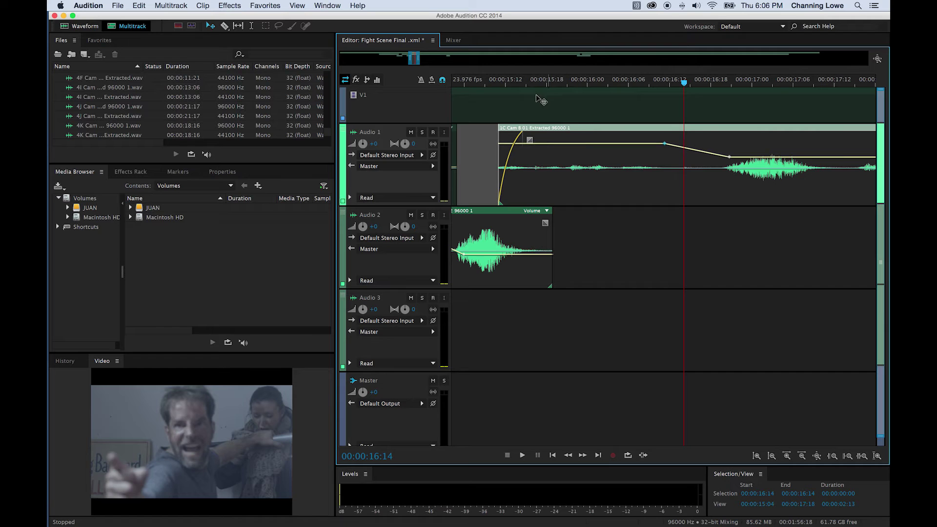
{"action": "key", "text": "space"}
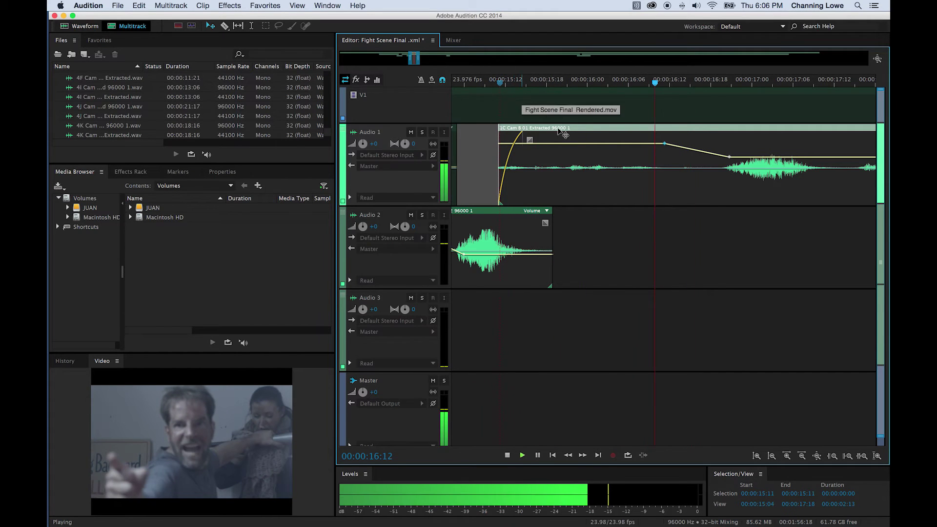
{"action": "key", "text": "space"}
Raise the 1C Cam B clip's opening volume section slightly and replay it from 00:00:15:11 to 00:00:16:21
{"action": "left_click", "coordinate": [579, 145]}
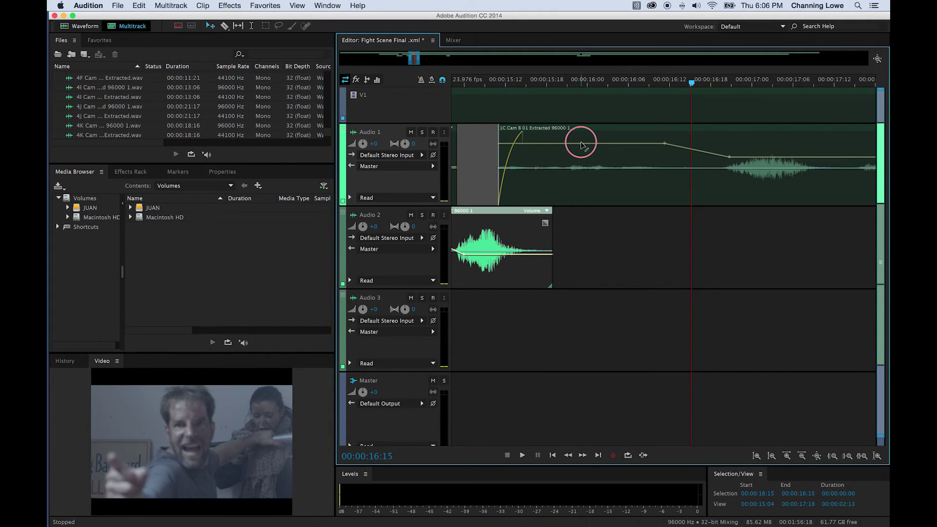
{"action": "left_click_drag", "start_coordinate": [580, 144], "coordinate": [583, 143]}
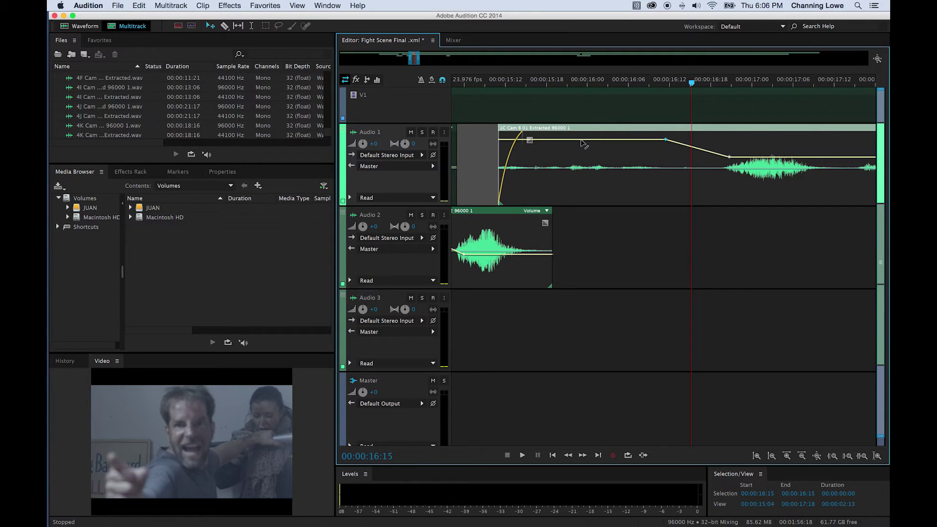
{"action": "left_click", "coordinate": [509, 86]}
{"action": "key", "text": "space"}
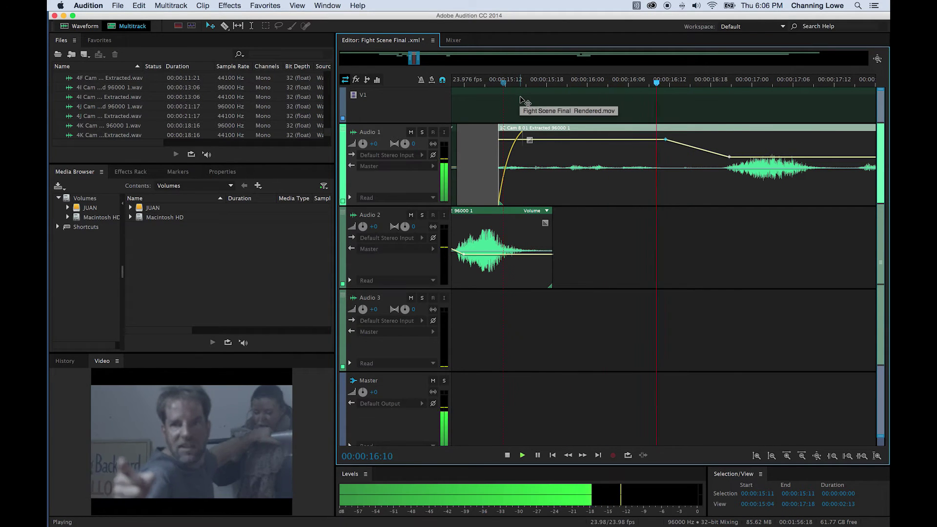
{"action": "key", "text": "space"}
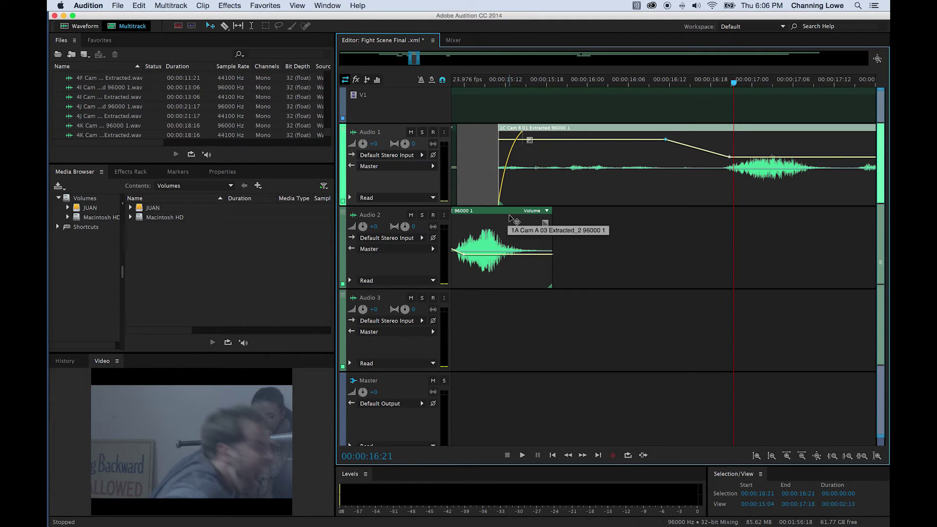
Switch to the Sound Sweetening Process document in Word and highlight the "Smooth out" transitions item
{"action": "key", "text": "super+Tab"}
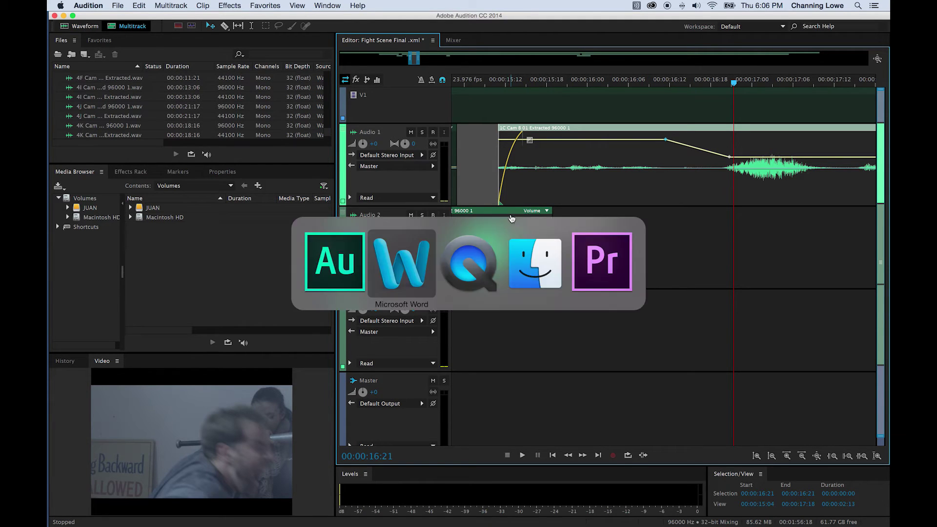
{"action": "left_click", "coordinate": [477, 242]}
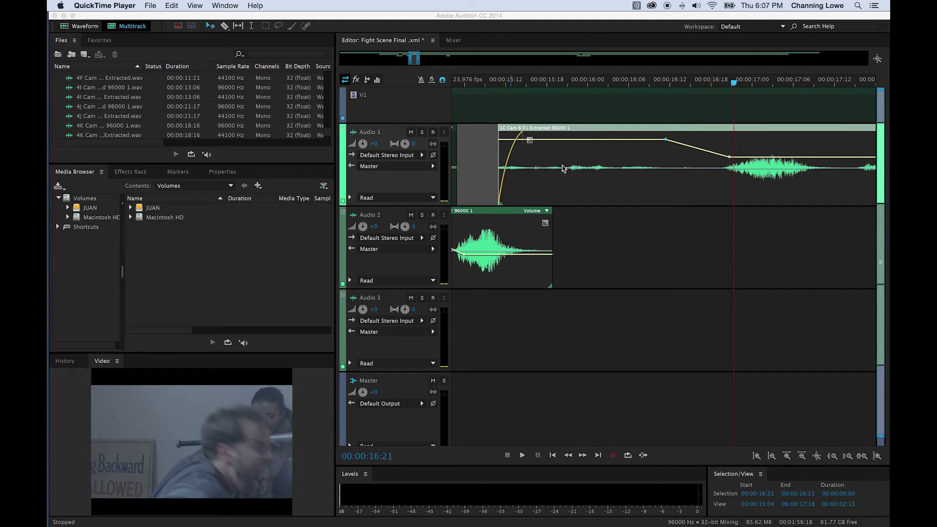
{"action": "key", "text": "super+Tab"}
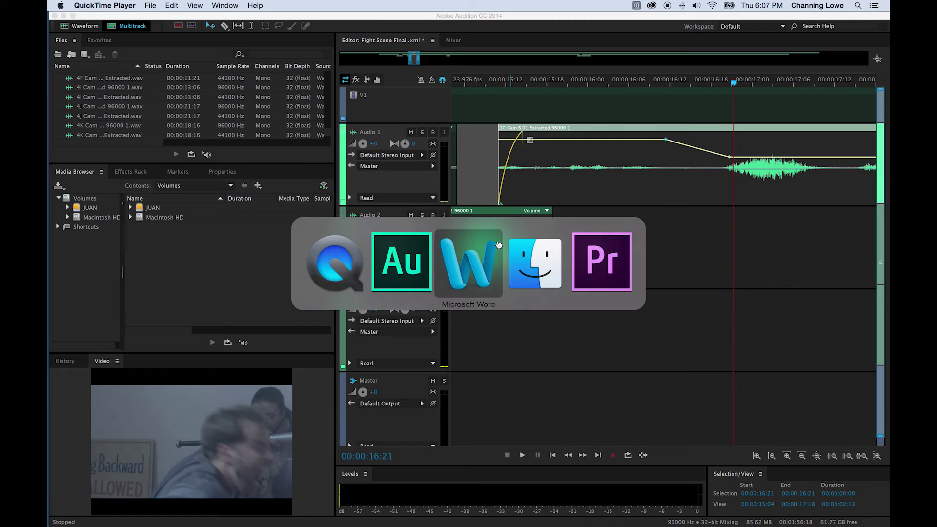
{"action": "left_click", "coordinate": [479, 257]}
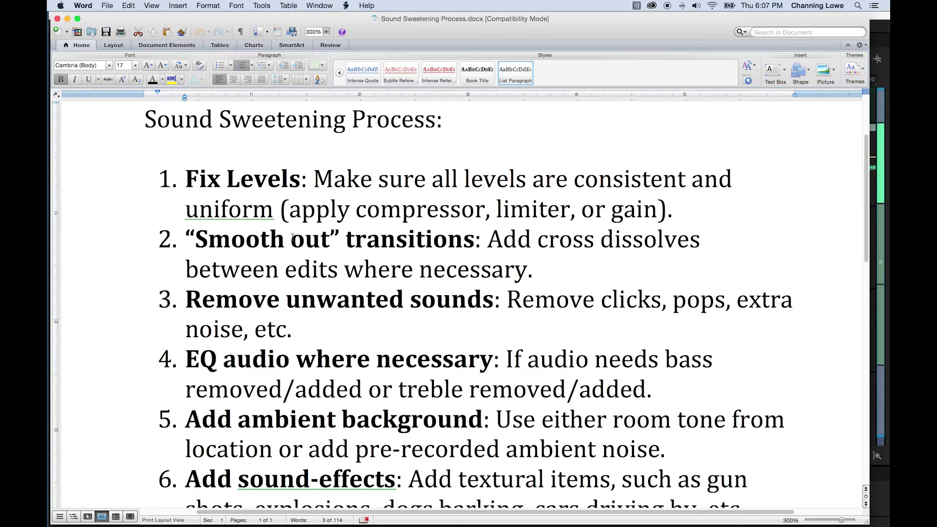
{"action": "left_click_drag", "start_coordinate": [195, 248], "coordinate": [519, 266]}
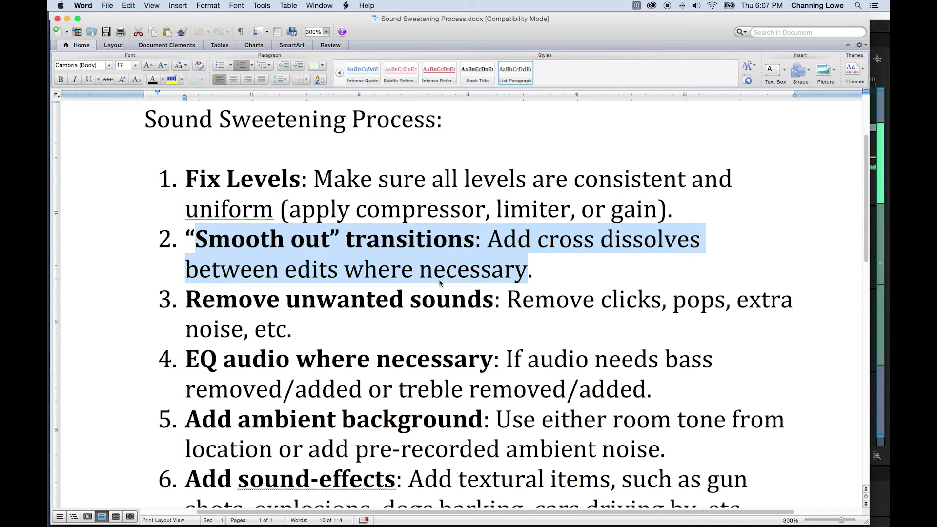
Replace "dissolves" with "fades" in item 2 of the Sound Sweetening Process list
{"action": "left_click_drag", "start_coordinate": [600, 242], "coordinate": [713, 241]}
{"action": "type", "text": "d"}
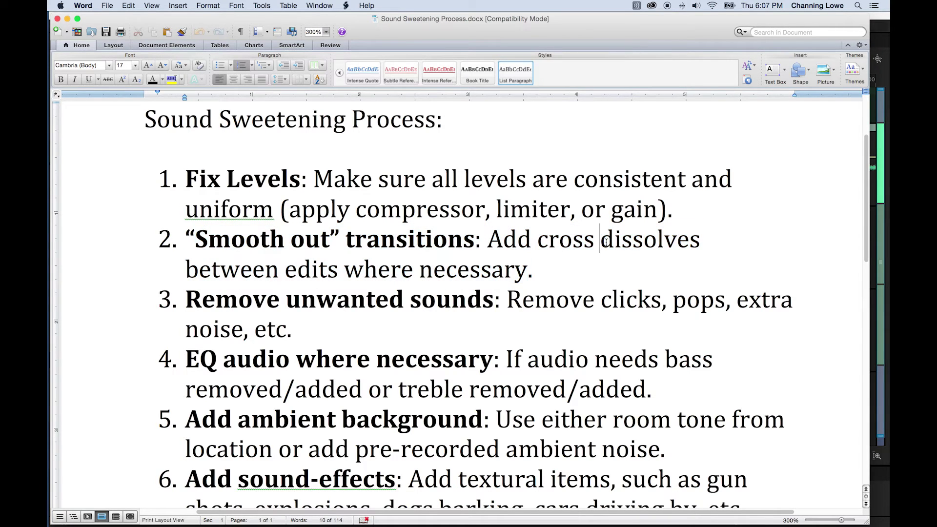
{"action": "key", "text": "BackSpace"}
{"action": "type", "text": "fades"}
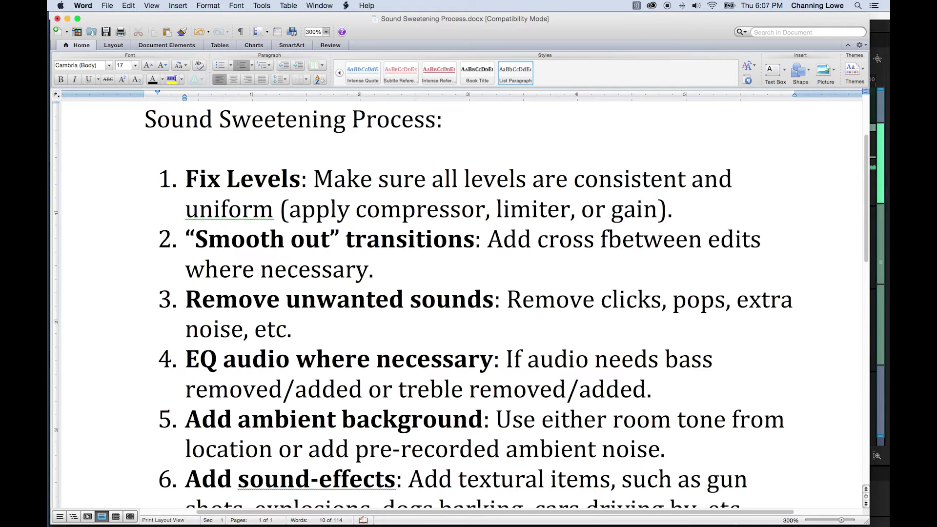
{"action": "scroll", "coordinate": [697, 249], "scroll_direction": "up", "scroll_amount": 3}
{"action": "scroll", "coordinate": [697, 248], "scroll_direction": "left", "scroll_amount": 4}
{"action": "scroll", "coordinate": [697, 248], "scroll_direction": "up", "scroll_amount": 2}
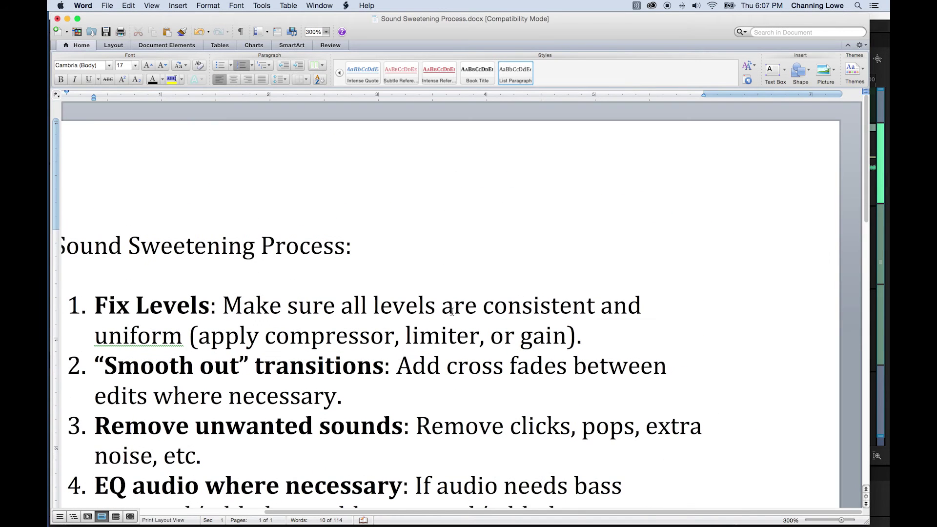
{"action": "scroll", "coordinate": [311, 372], "scroll_direction": "down", "scroll_amount": 2}
Switch back to Audition, show the scene's clips on all tracks, and play them from 00:00:08:17 to 00:00:10:06
{"action": "key", "text": "super+Tab"}
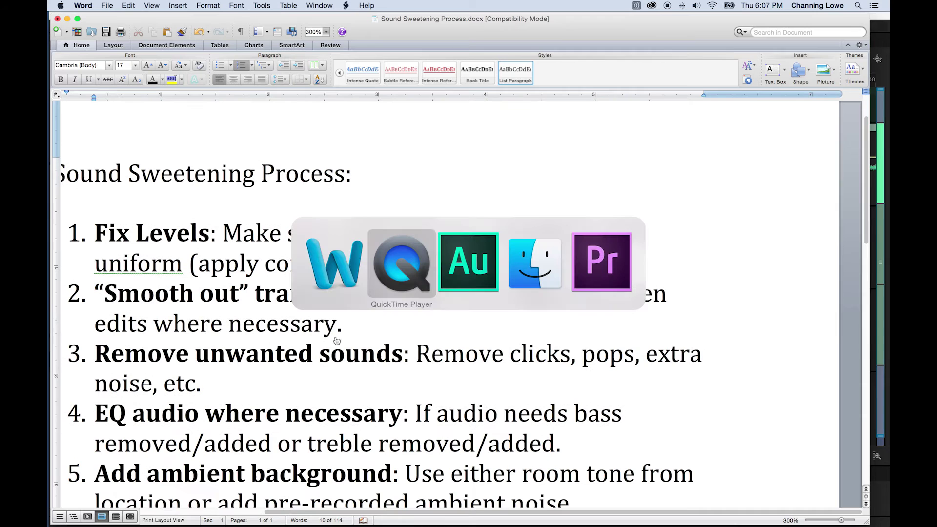
{"action": "left_click", "coordinate": [451, 285]}
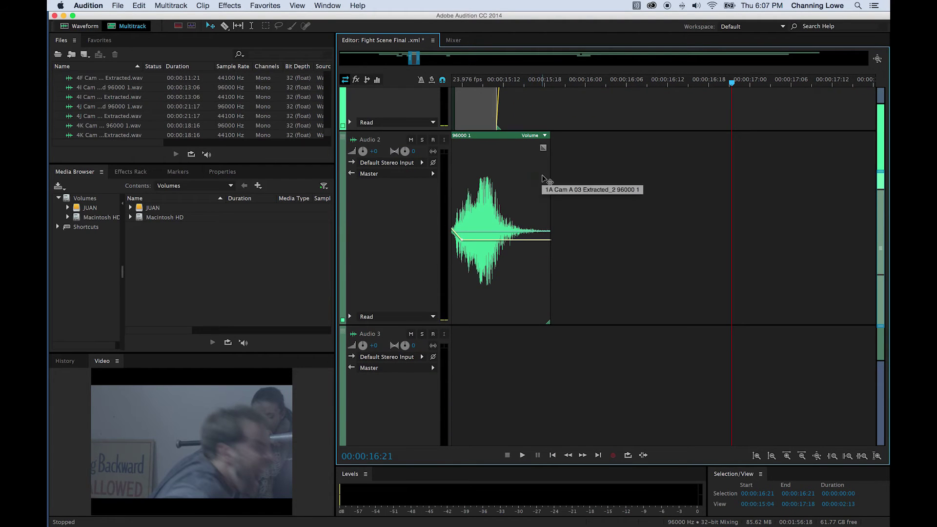
{"action": "scroll", "coordinate": [546, 178], "scroll_direction": "up", "scroll_amount": 5}
{"action": "key", "text": "super+backslash"}
{"action": "scroll", "coordinate": [551, 87], "scroll_direction": "up", "scroll_amount": 8}
{"action": "scroll", "coordinate": [583, 95], "scroll_direction": "up", "scroll_amount": 2}
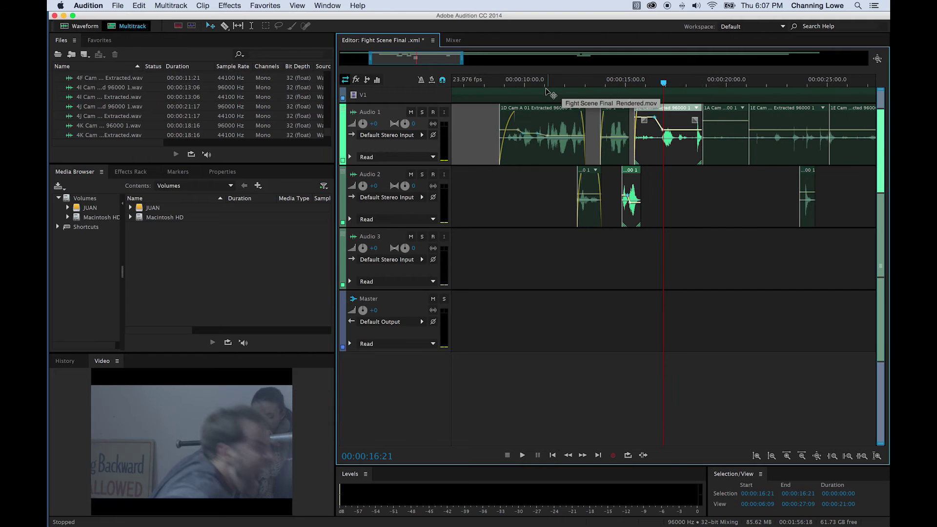
{"action": "left_click", "coordinate": [498, 82]}
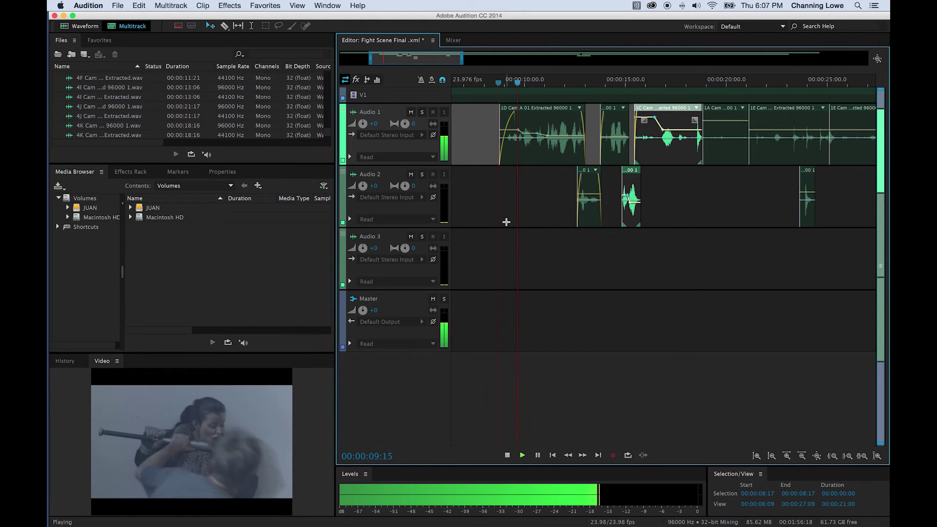
{"action": "key", "text": "space"}
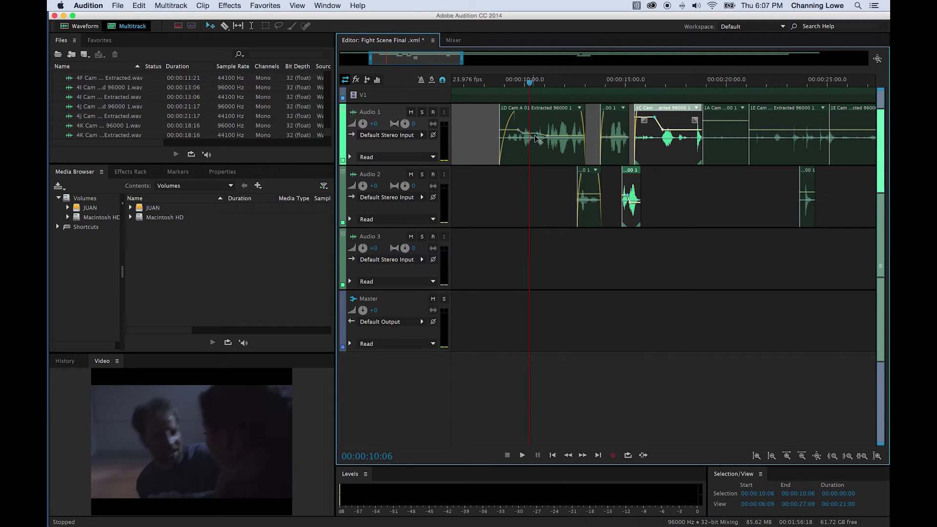
Play the transitions around the first Audio 2 clip, from 00:00:12:12 to 00:00:14:11
{"action": "scroll", "coordinate": [563, 115], "scroll_direction": "up", "scroll_amount": 5}
{"action": "left_click", "coordinate": [613, 91]}
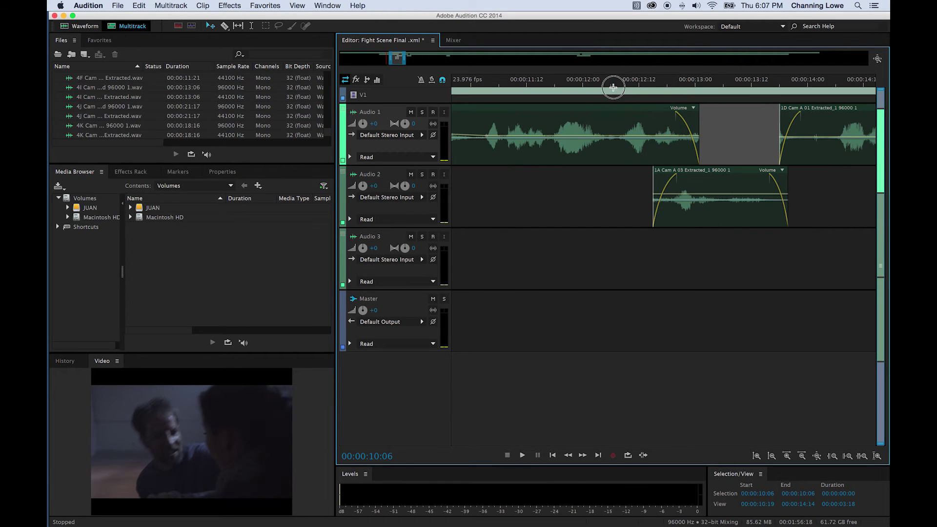
{"action": "key", "text": "space"}
{"action": "key", "text": "space"}
{"action": "left_click", "coordinate": [639, 82]}
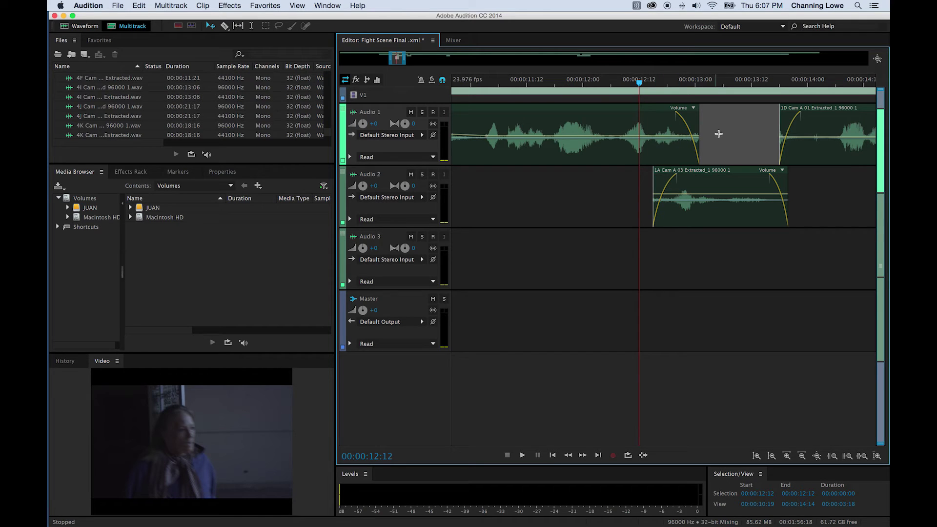
{"action": "key", "text": "space"}
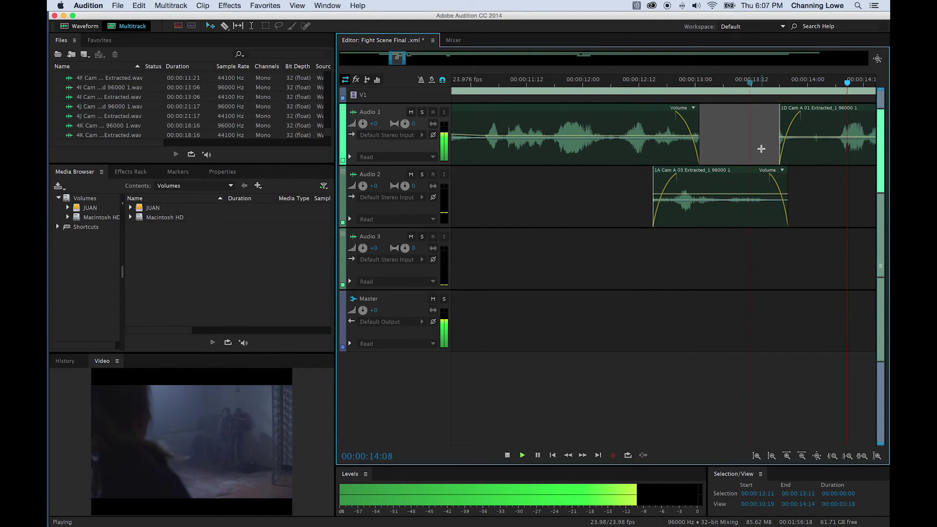
{"action": "key", "text": "space"}
Add short fades to the end of 1D Cam A 01 Extracted_1 and the start of 1A Cam A 03 Extracted_2, and play from 00:00:14:11 to 00:00:15:13
{"action": "scroll", "coordinate": [742, 146], "scroll_direction": "down", "scroll_amount": 2}
{"action": "scroll", "coordinate": [737, 147], "scroll_direction": "down", "scroll_amount": 1}
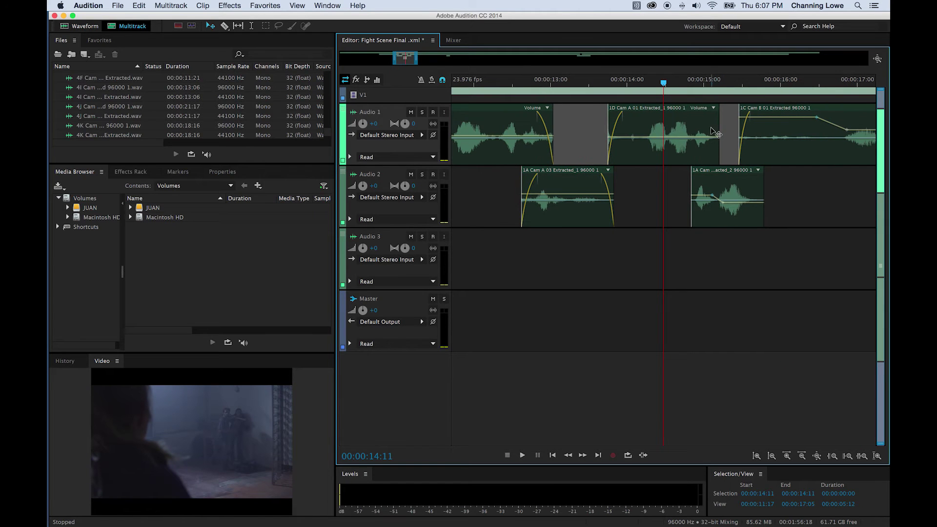
{"action": "scroll", "coordinate": [701, 123], "scroll_direction": "up", "scroll_amount": 5}
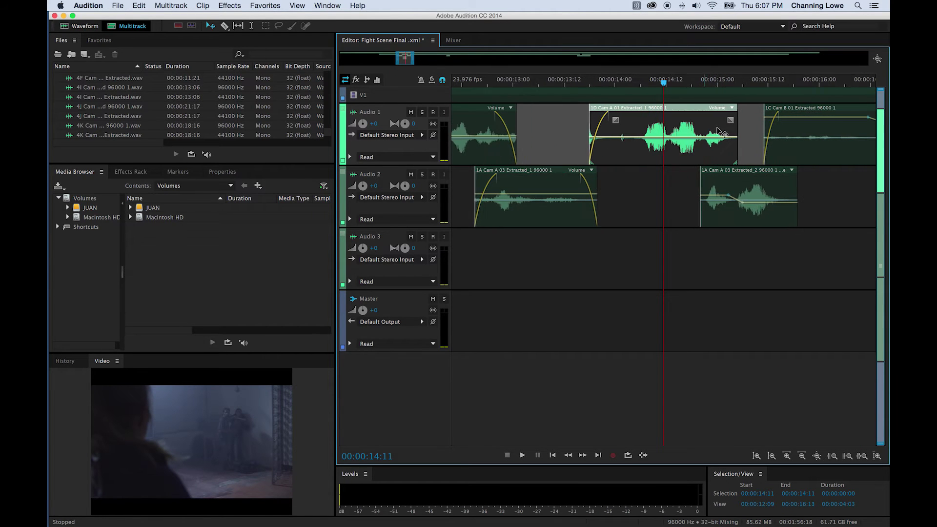
{"action": "left_click_drag", "start_coordinate": [787, 120], "coordinate": [771, 121]}
{"action": "left_click", "coordinate": [752, 188]}
{"action": "left_click_drag", "start_coordinate": [735, 183], "coordinate": [752, 182]}
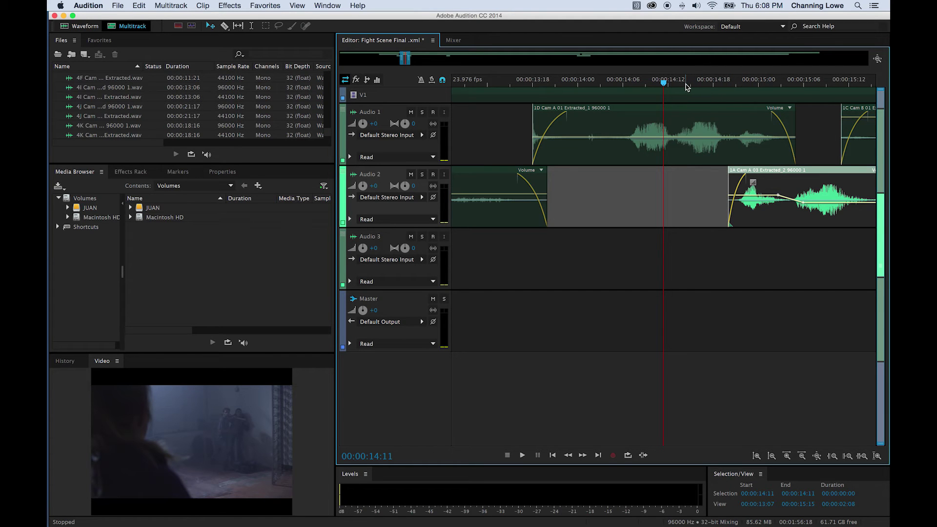
{"action": "key", "text": "space"}
{"action": "key", "text": "space"}
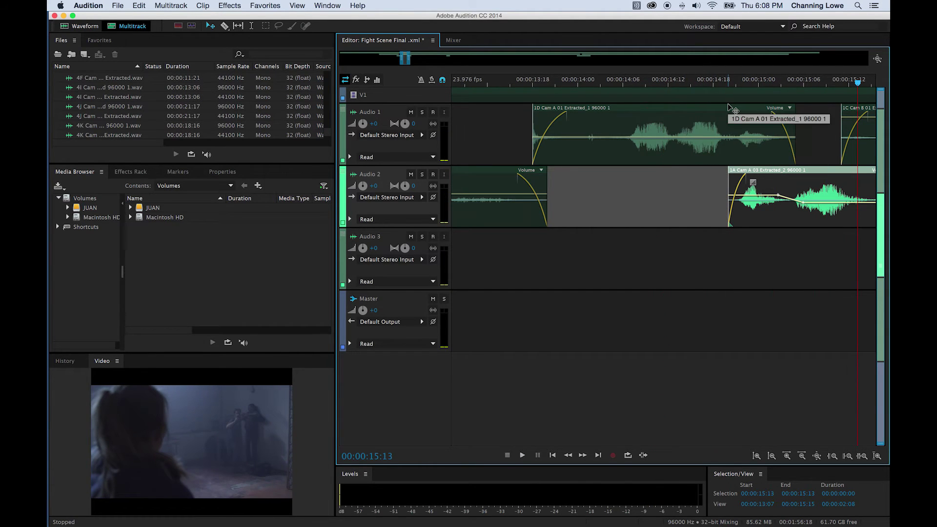
Play the 1C Cam B 01 clip from 00:00:15:13 to its end at 00:00:18:19
{"action": "scroll", "coordinate": [736, 129], "scroll_direction": "right", "scroll_amount": 5}
{"action": "scroll", "coordinate": [713, 156], "scroll_direction": "down", "scroll_amount": 3}
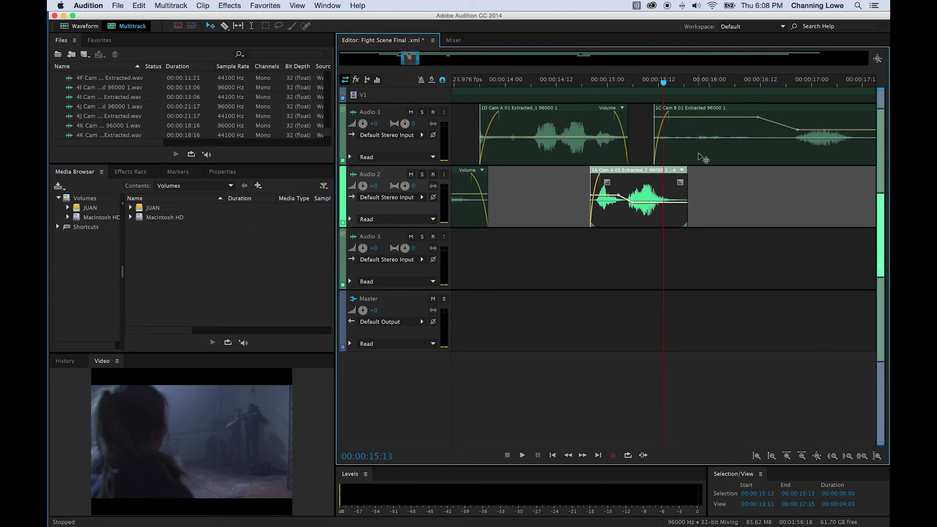
{"action": "key", "text": "space"}
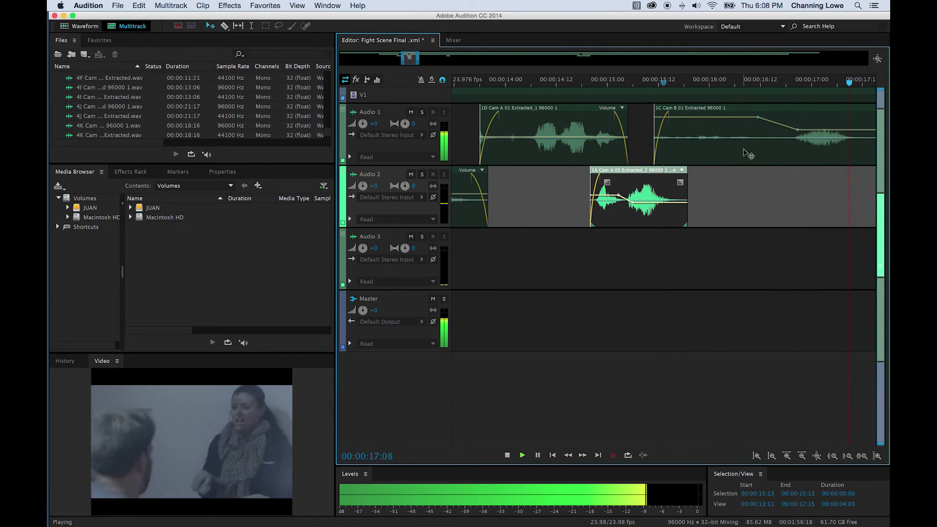
{"action": "key", "text": "space"}
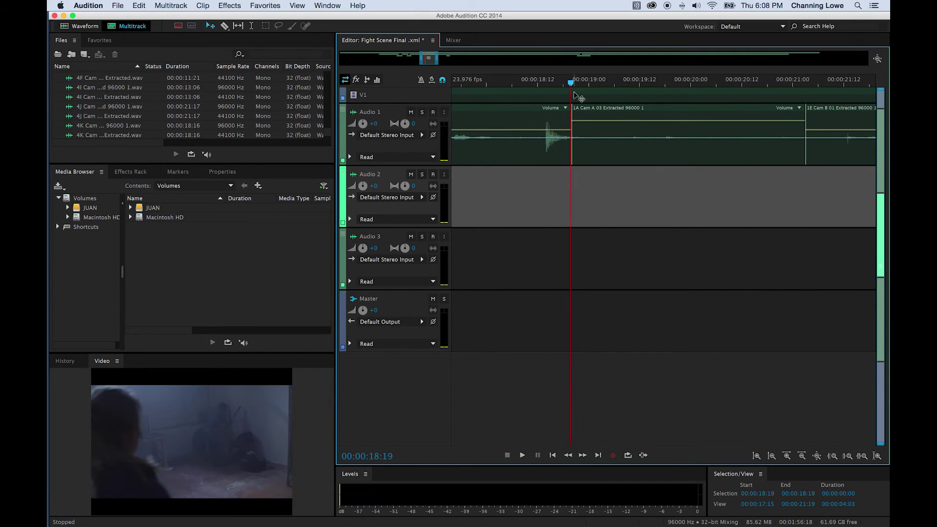
Play the cuts at both ends of the 1A Cam A 03 clip on Audio 1, from 00:00:18:12 to past 00:00:21:14
{"action": "left_click_drag", "start_coordinate": [564, 89], "coordinate": [540, 85]}
{"action": "key", "text": "equal"}
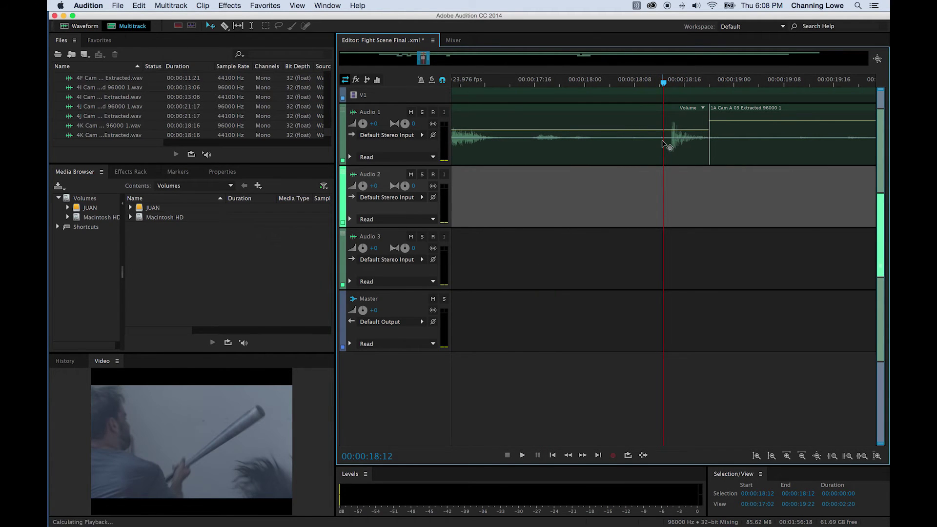
{"action": "key", "text": "space"}
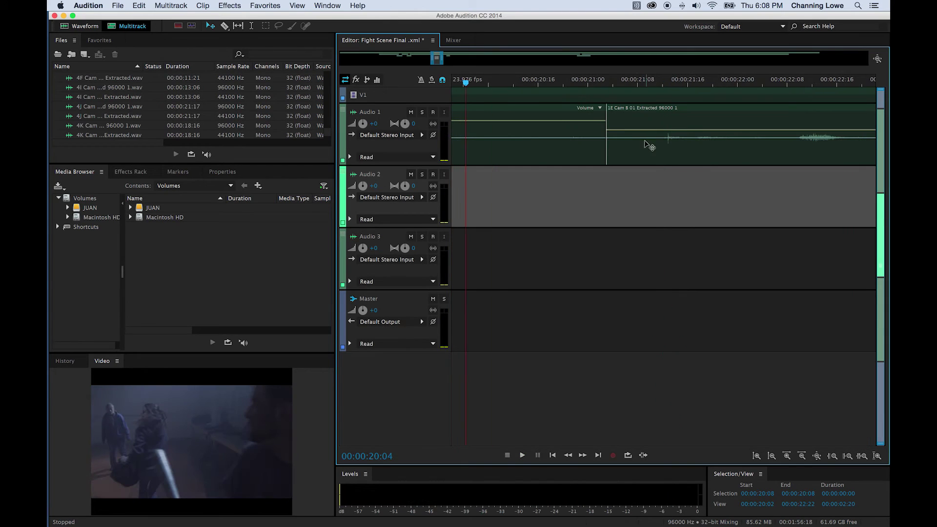
{"action": "key", "text": "minus"}
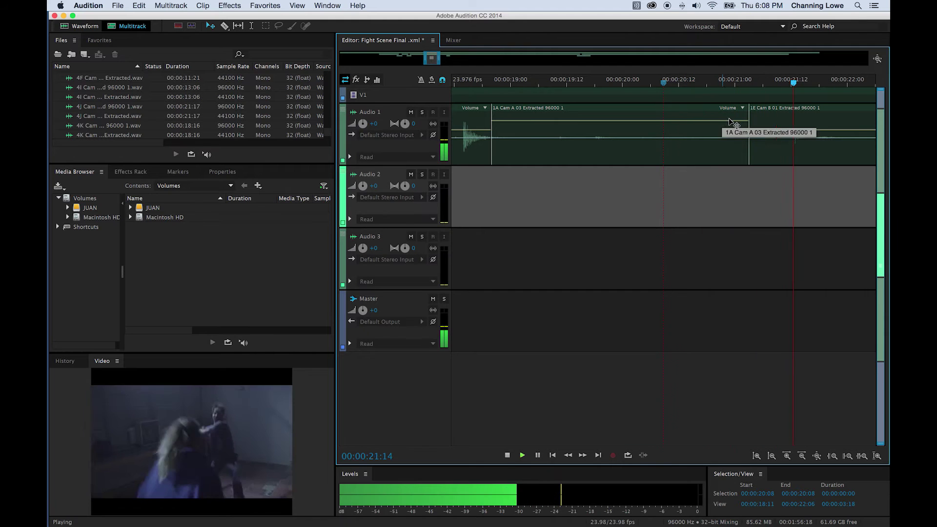
{"action": "key", "text": "space"}
Extend the end of the 1A Cam A 03 clip about 6 frames over the 1E Cam B 01 clip to create a crossfade
{"action": "left_click", "coordinate": [731, 82]}
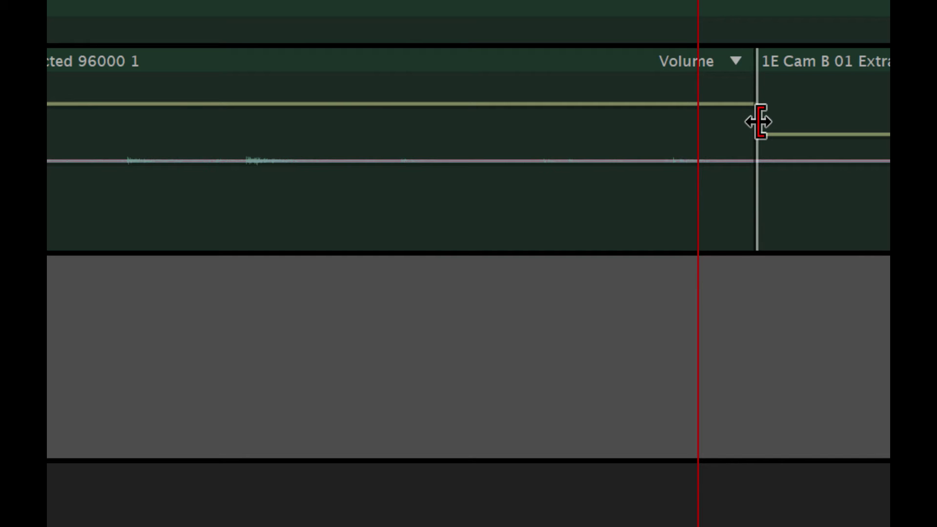
{"action": "left_click", "coordinate": [753, 122]}
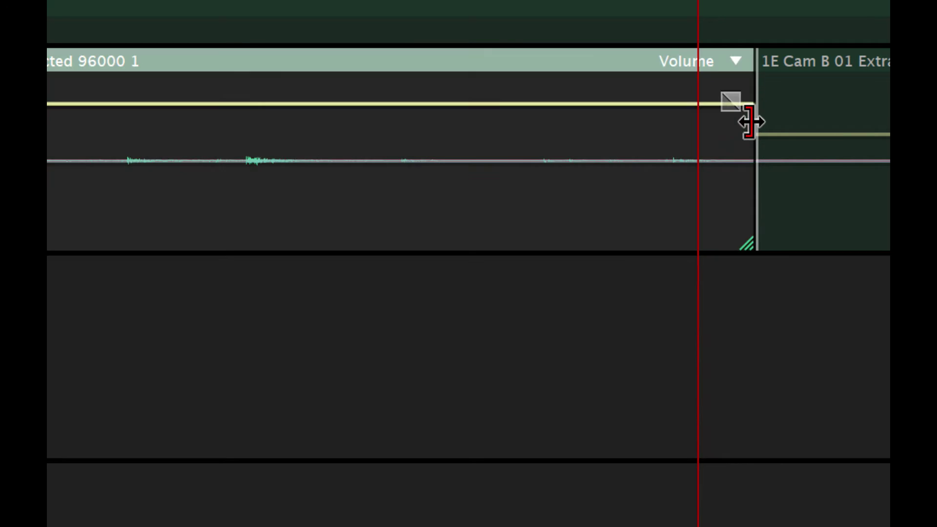
{"action": "left_click_drag", "start_coordinate": [754, 121], "coordinate": [840, 130]}
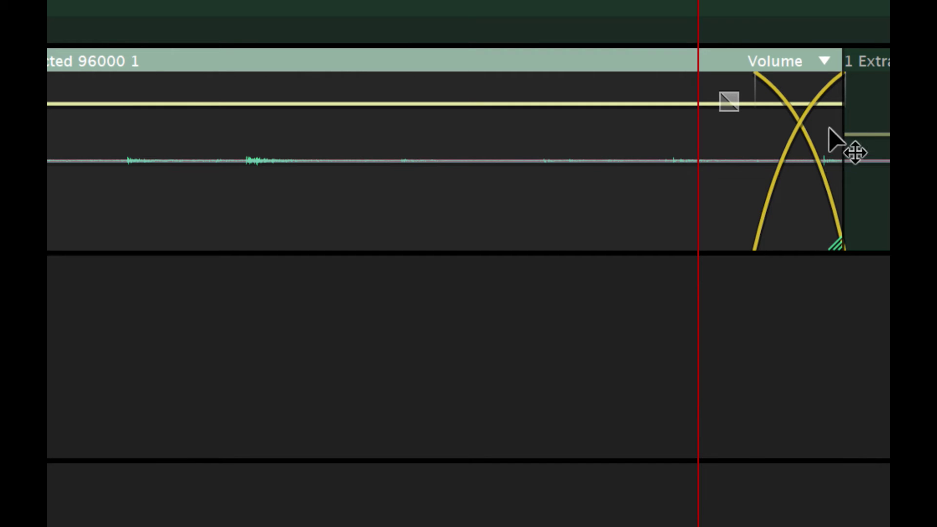
{"action": "mouse_move", "coordinate": [838, 120]}
{"action": "left_mouse_down"}
{"action": "mouse_move", "coordinate": [721, 121]}
{"action": "mouse_move", "coordinate": [834, 121]}
{"action": "left_mouse_up"}
Examine the crossfade between the 1A Cam A 03 and 1E Cam B 01 clips, both among the surrounding clips and close up
{"action": "key", "text": "shift+minus"}
{"action": "scroll", "coordinate": [776, 123], "scroll_direction": "up", "scroll_amount": 5}
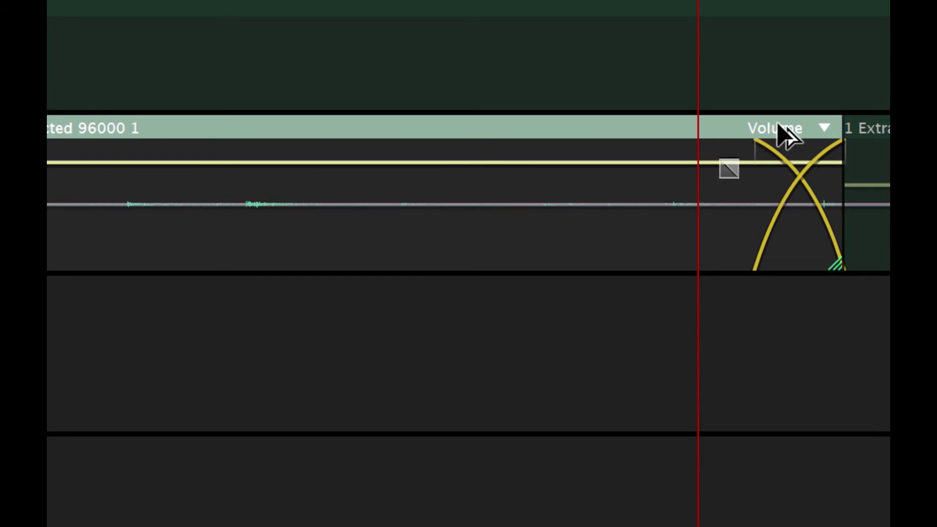
{"action": "scroll", "coordinate": [759, 134], "scroll_direction": "down", "scroll_amount": 10}
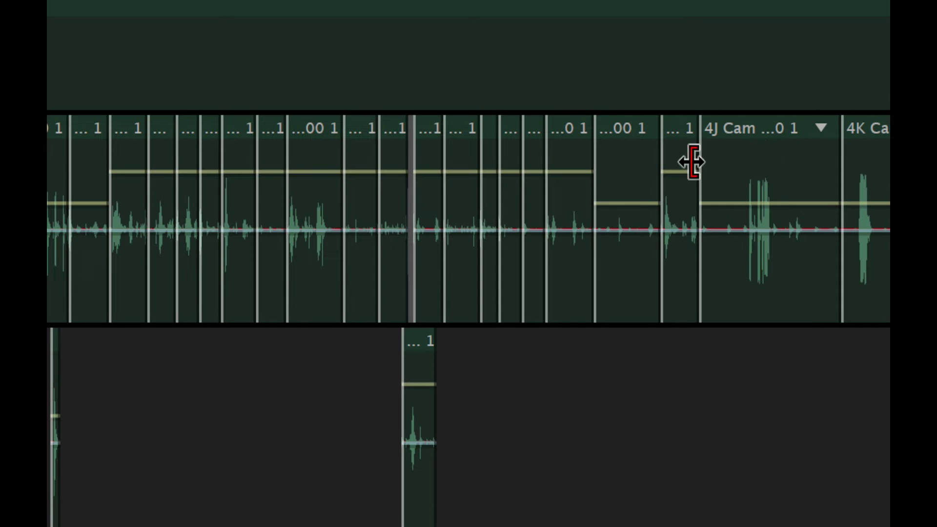
{"action": "scroll", "coordinate": [627, 166], "scroll_direction": "up", "scroll_amount": 1}
{"action": "scroll", "coordinate": [473, 203], "scroll_direction": "up", "scroll_amount": 8}
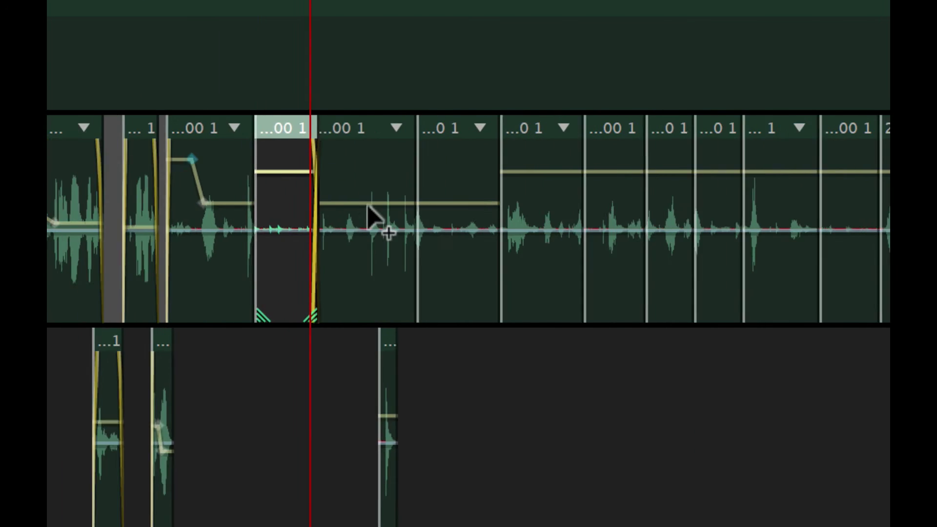
{"action": "scroll", "coordinate": [434, 195], "scroll_direction": "up", "scroll_amount": 6}
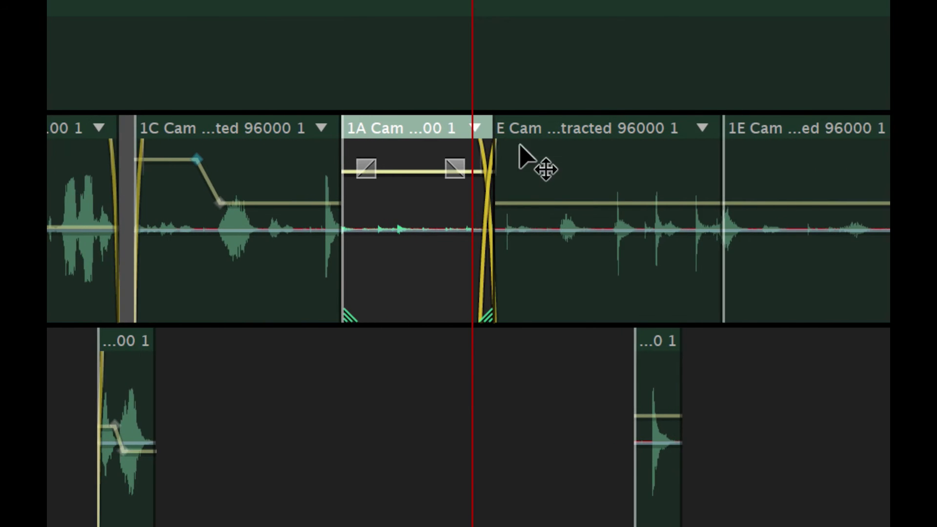
{"action": "scroll", "coordinate": [511, 130], "scroll_direction": "up", "scroll_amount": 5}
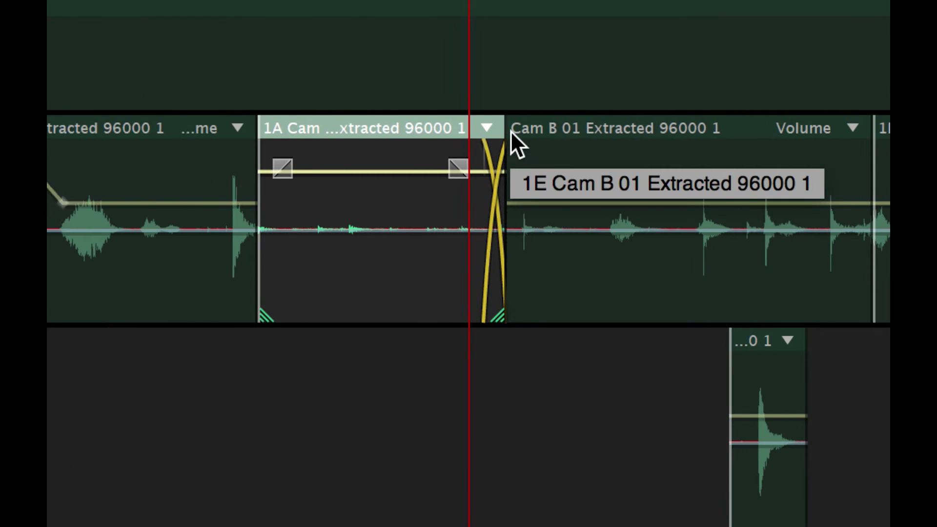
{"action": "scroll", "coordinate": [503, 137], "scroll_direction": "up", "scroll_amount": 2}
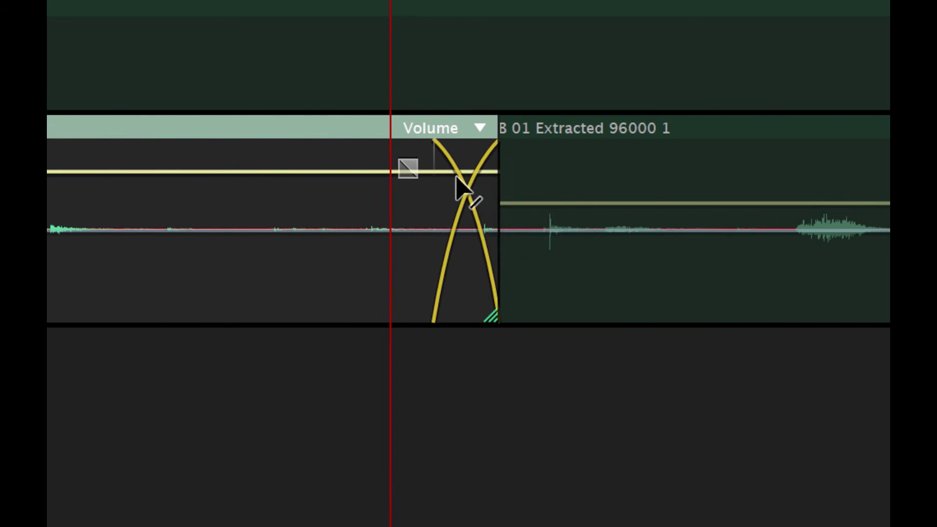
{"action": "scroll", "coordinate": [449, 173], "scroll_direction": "up", "scroll_amount": 6}
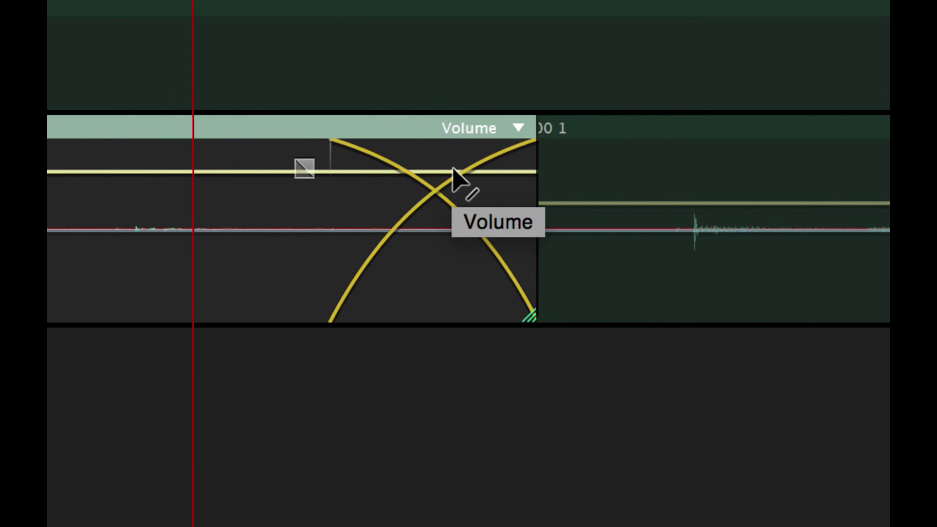
{"action": "scroll", "coordinate": [453, 171], "scroll_direction": "up", "scroll_amount": 1}
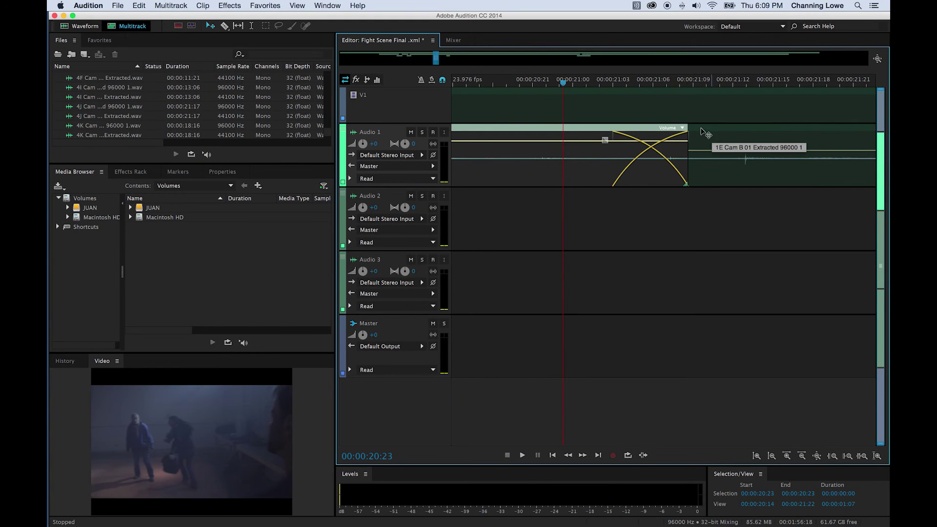
Play through the crossfade into the 1E Cam B 01 clip, from 00:00:20:23 to 00:00:21:17
{"action": "scroll", "coordinate": [587, 81], "scroll_direction": "up", "scroll_amount": 1}
{"action": "key", "text": "space"}
{"action": "key", "text": "space"}
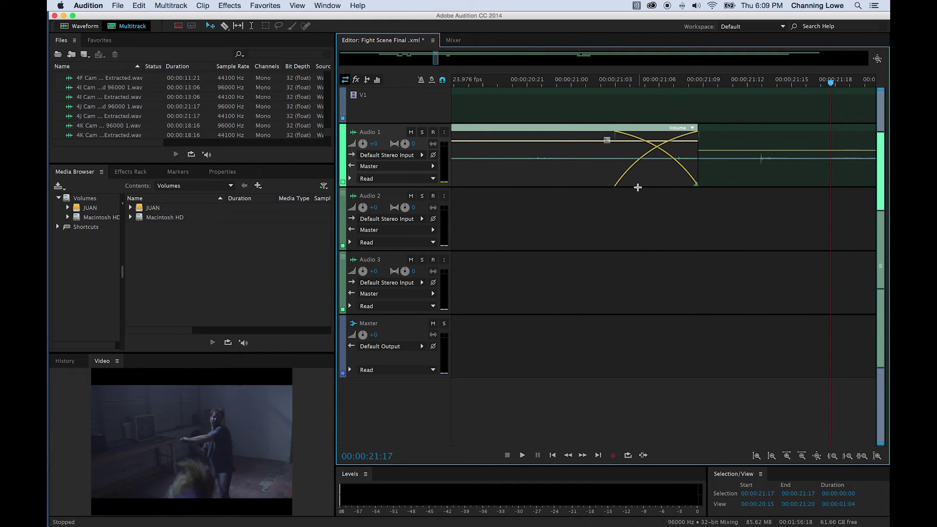
Move the playhead to 00:00:18:11 and extend the 1C Cam B 01 clip's end about 7 frames over 1A Cam A 03 to create a crossfade
{"action": "scroll", "coordinate": [692, 153], "scroll_direction": "down", "scroll_amount": 4}
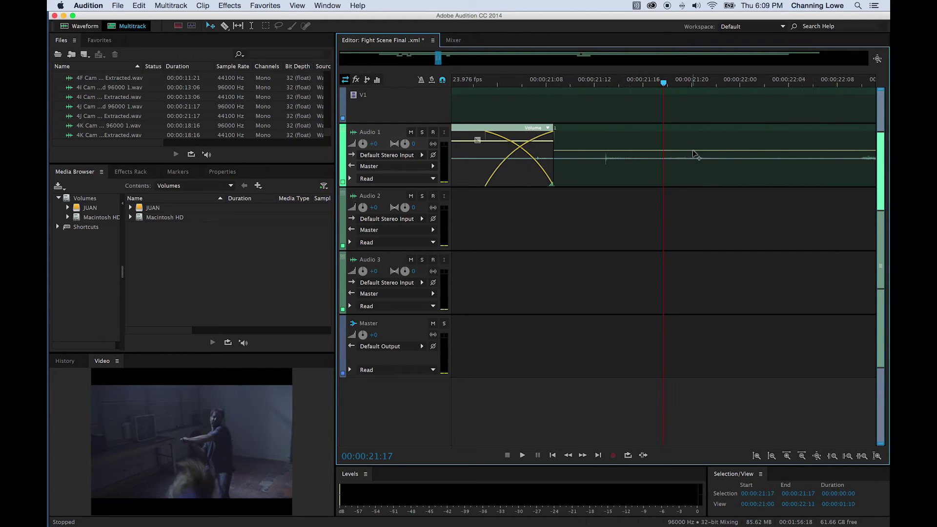
{"action": "scroll", "coordinate": [676, 170], "scroll_direction": "down", "scroll_amount": 3}
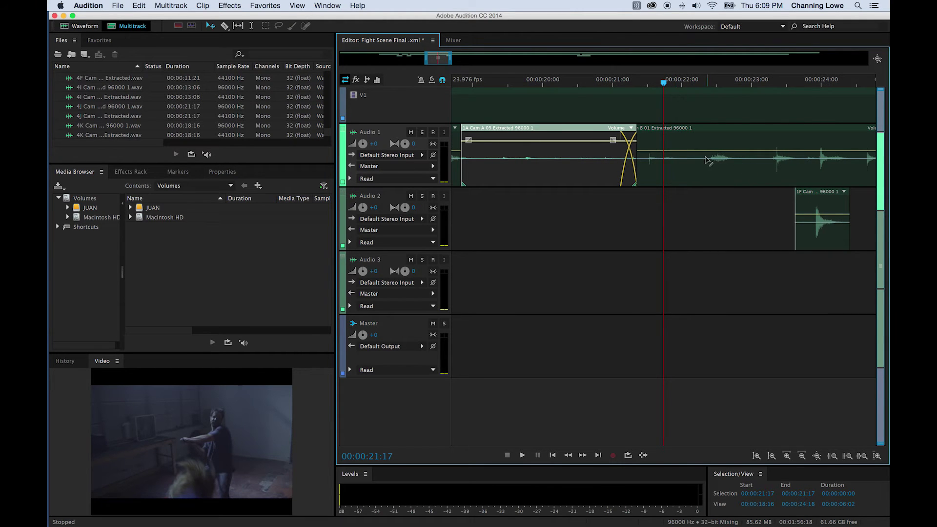
{"action": "left_click_drag", "start_coordinate": [489, 88], "coordinate": [507, 94]}
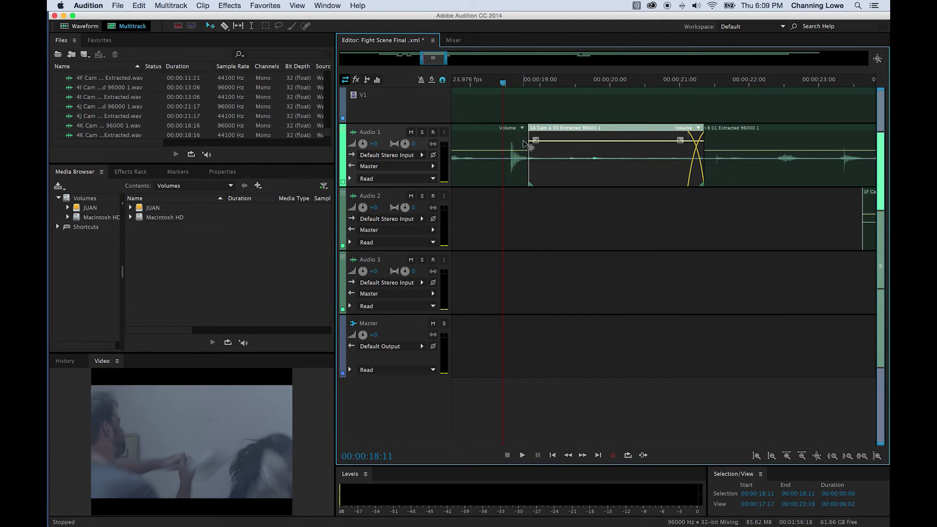
{"action": "left_click_drag", "start_coordinate": [527, 143], "coordinate": [546, 152]}
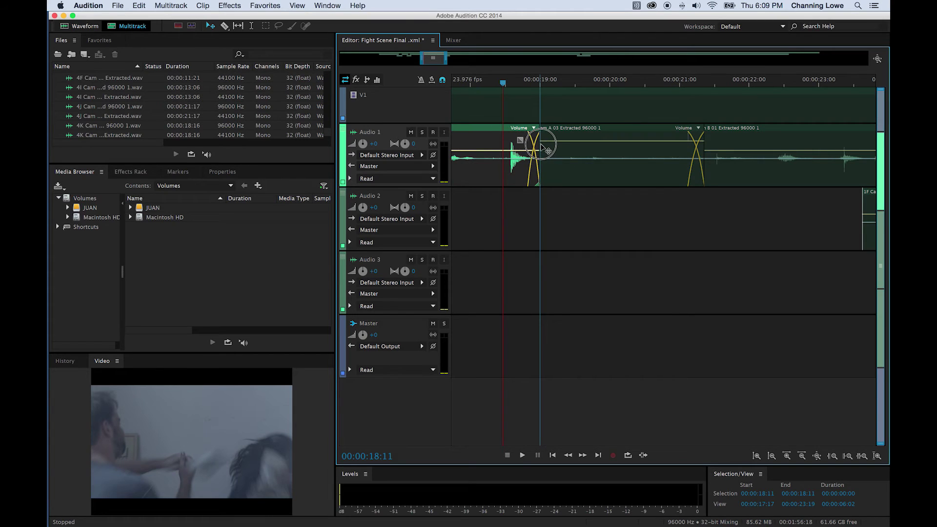
Play through both Audio 1 crossfades from 00:00:18:11 to 00:00:24:08
{"action": "key", "text": "space"}
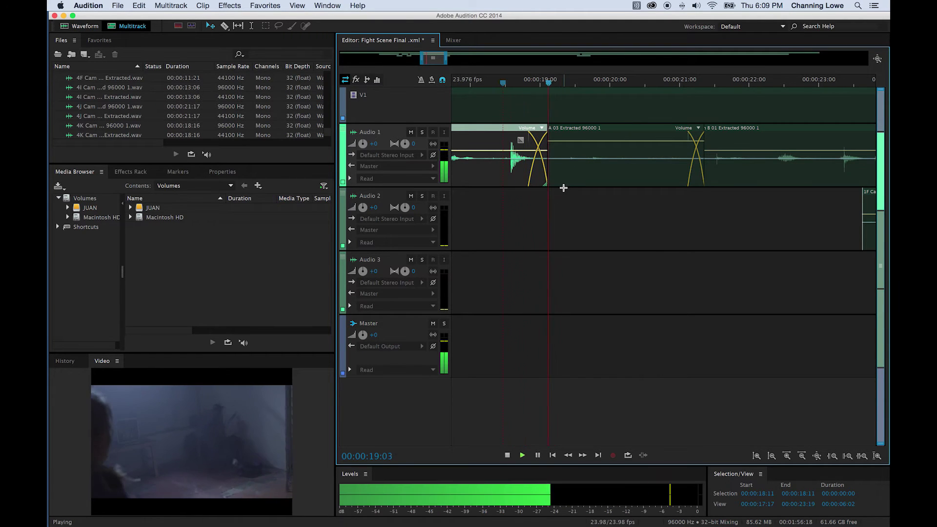
{"action": "key", "text": "space"}
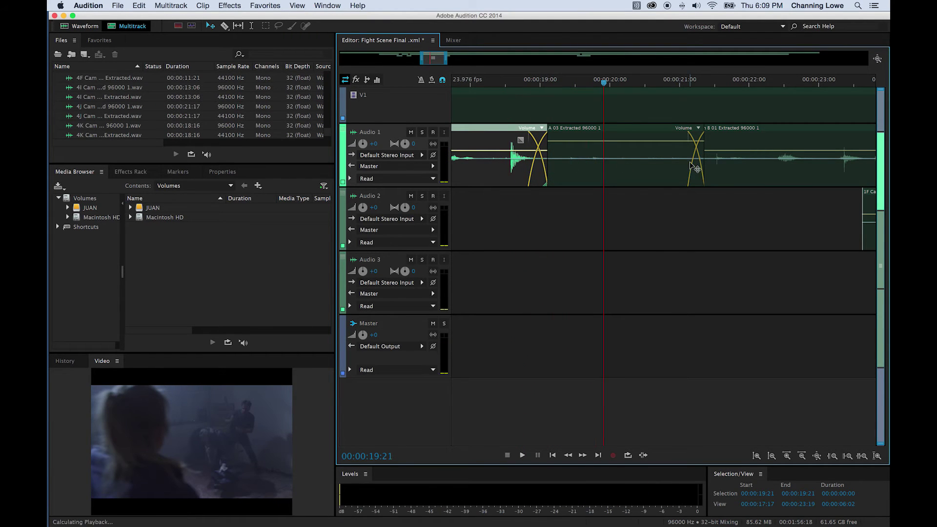
{"action": "key", "text": "space"}
{"action": "scroll", "coordinate": [685, 119], "scroll_direction": "down", "scroll_amount": 3}
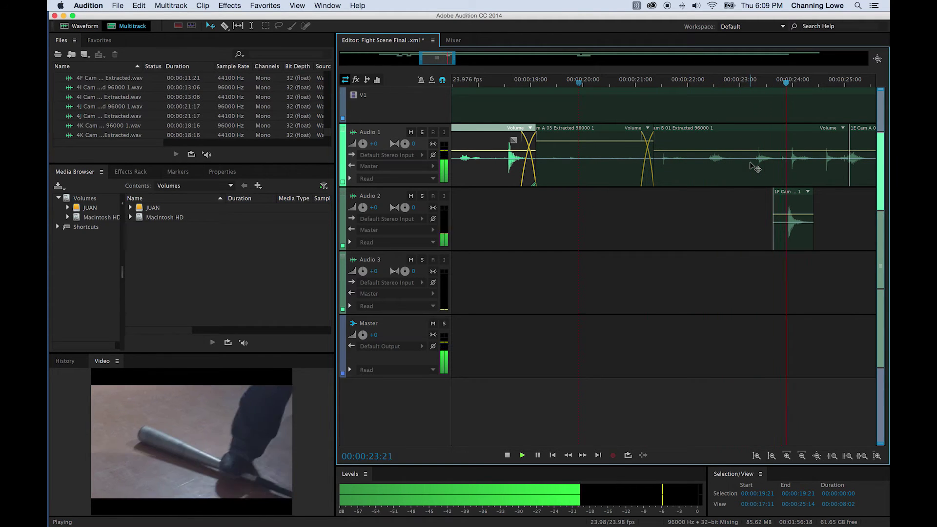
{"action": "key", "text": "space"}
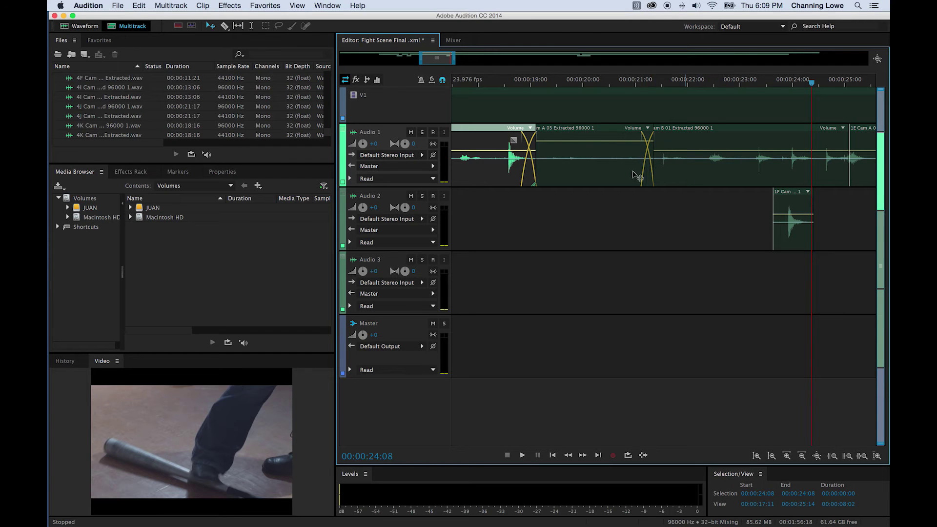
Show the full Fight Scene Final session timeline and switch to the Ismene to Fix.xml session
{"action": "key", "text": "backslash"}
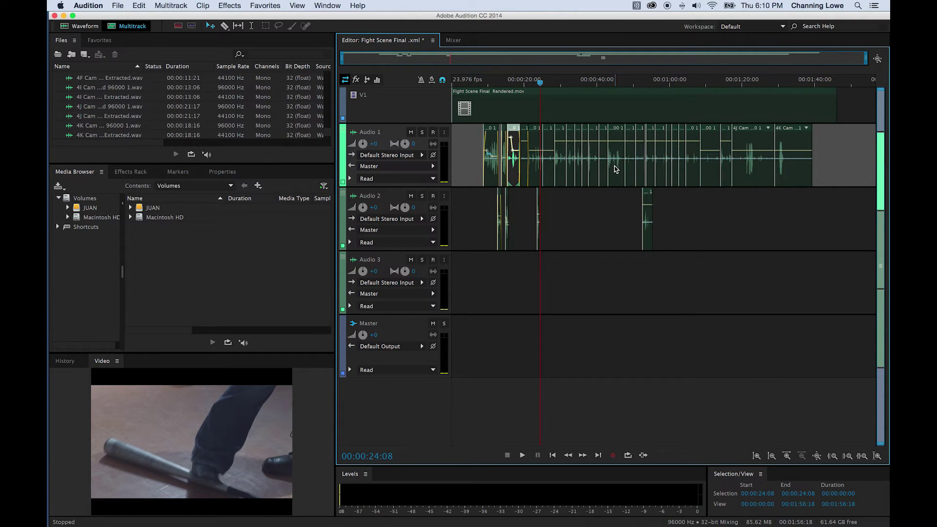
{"action": "key", "text": "super+Tab"}
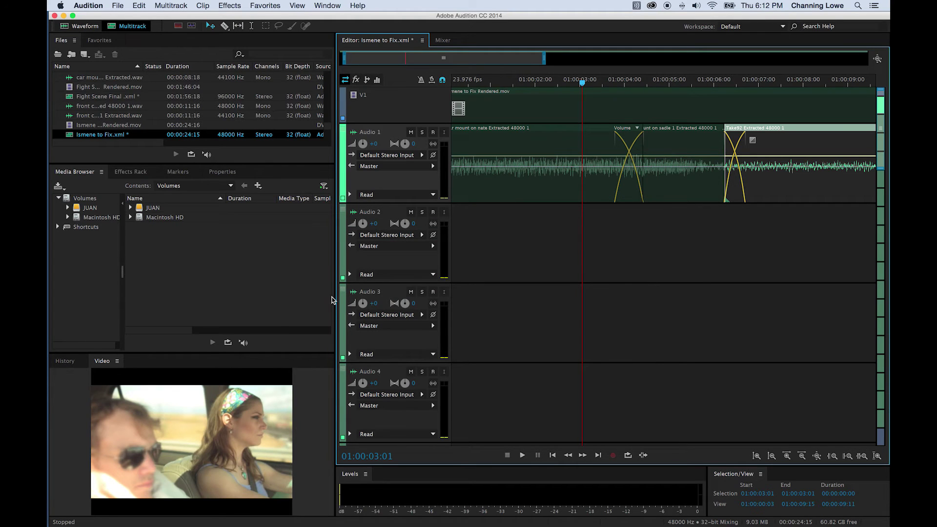
Play the car mount on nate clip on Audio 1 from 01:00:00:07 and again from 01:00:01:02
{"action": "left_click_drag", "start_coordinate": [546, 87], "coordinate": [482, 83]}
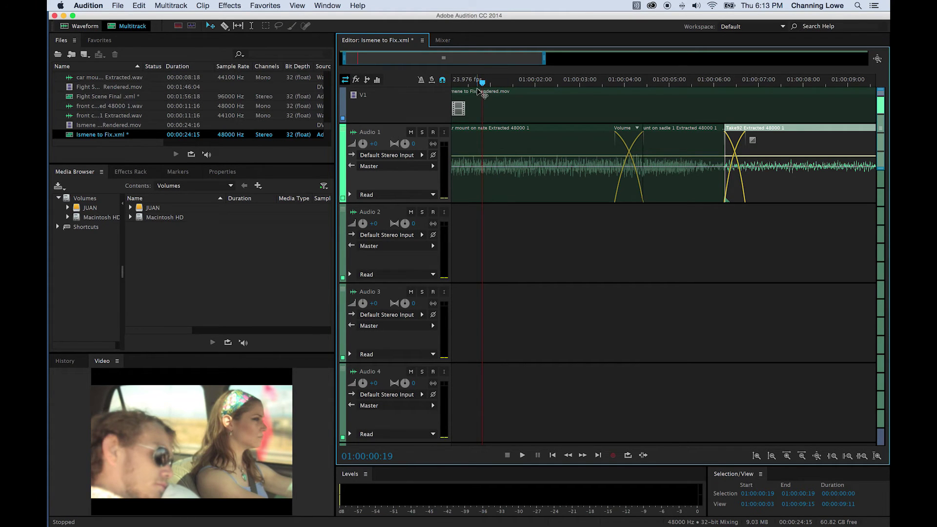
{"action": "left_click_drag", "start_coordinate": [481, 83], "coordinate": [459, 84]}
{"action": "key", "text": "space"}
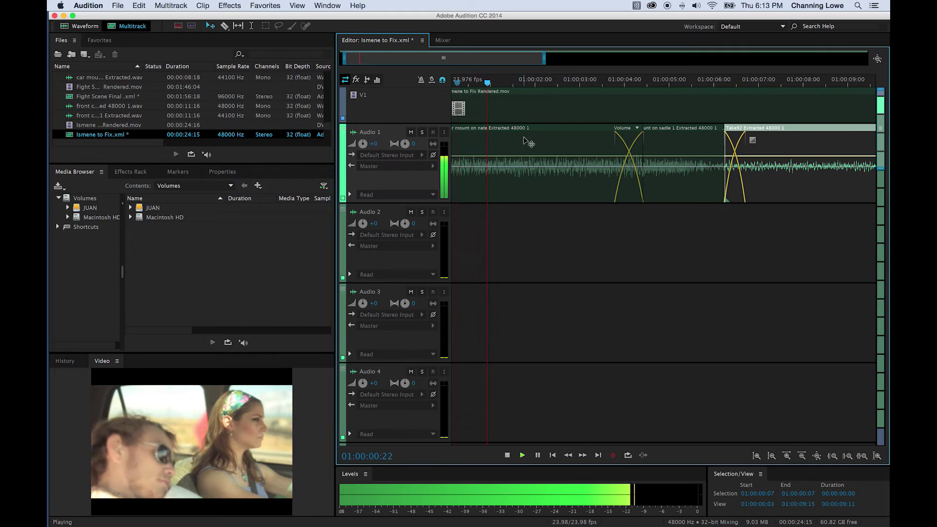
{"action": "key", "text": "space"}
{"action": "left_click_drag", "start_coordinate": [537, 88], "coordinate": [496, 84]}
{"action": "key", "text": "space"}
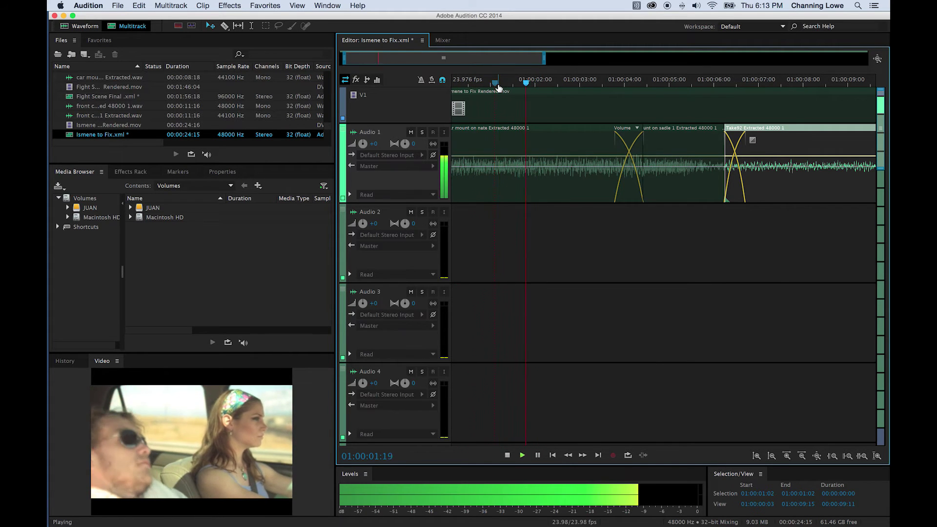
{"action": "key", "text": "space"}
Play the session from its start at 01:00:00:00 to 01:00:01:22
{"action": "scroll", "coordinate": [520, 94], "scroll_direction": "up", "scroll_amount": 3}
{"action": "left_click_drag", "start_coordinate": [561, 84], "coordinate": [382, 102]}
{"action": "key", "text": "XF86AudioRaiseVolume"}
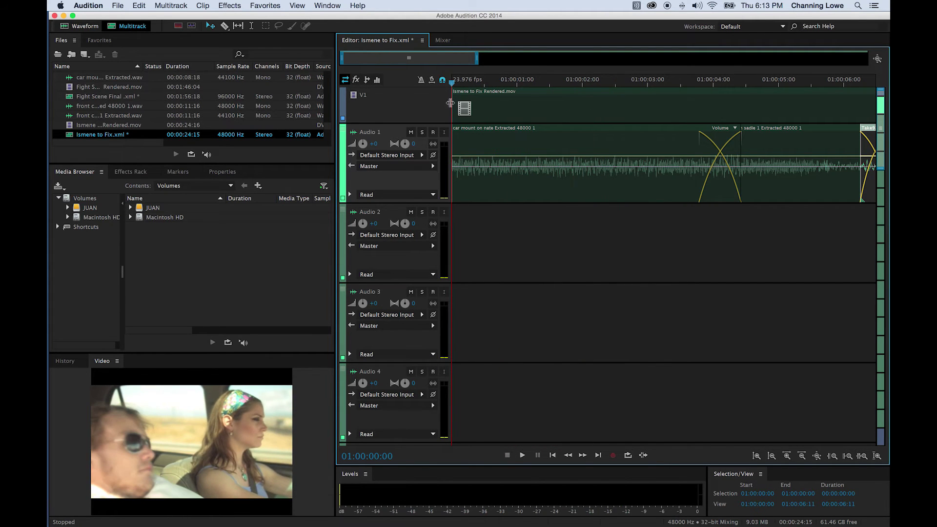
{"action": "key", "text": "space"}
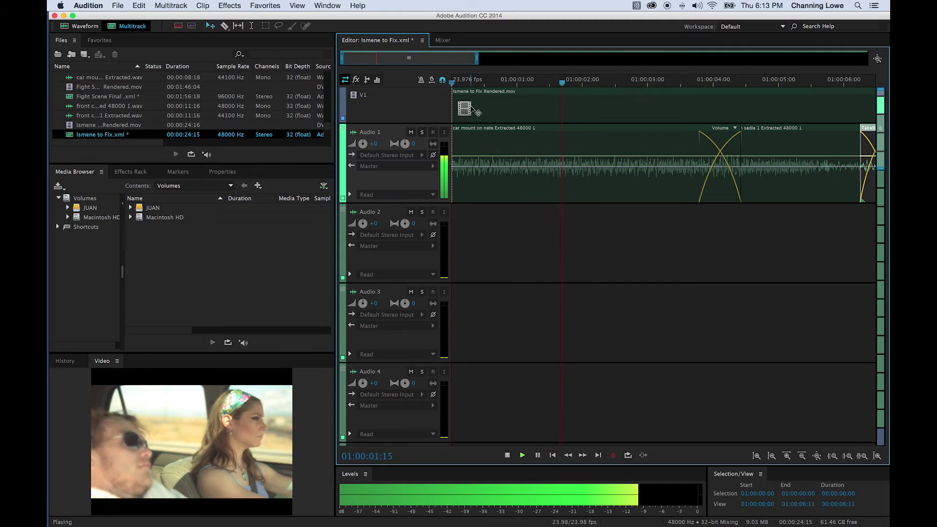
{"action": "key", "text": "space"}
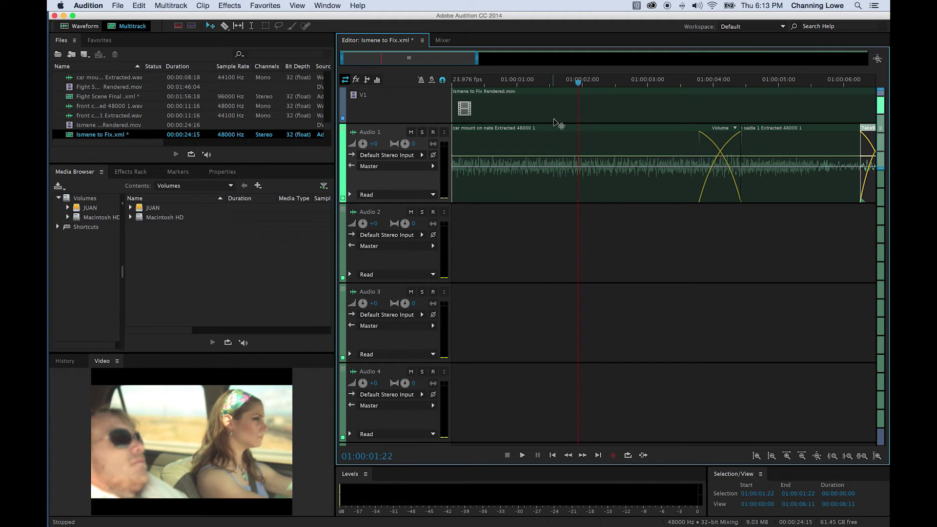
Scrub back through the car mount on nate clip from 01:00:01:20 to 01:00:01:03 and check the clip's available commands
{"action": "left_click_drag", "start_coordinate": [580, 85], "coordinate": [572, 83]}
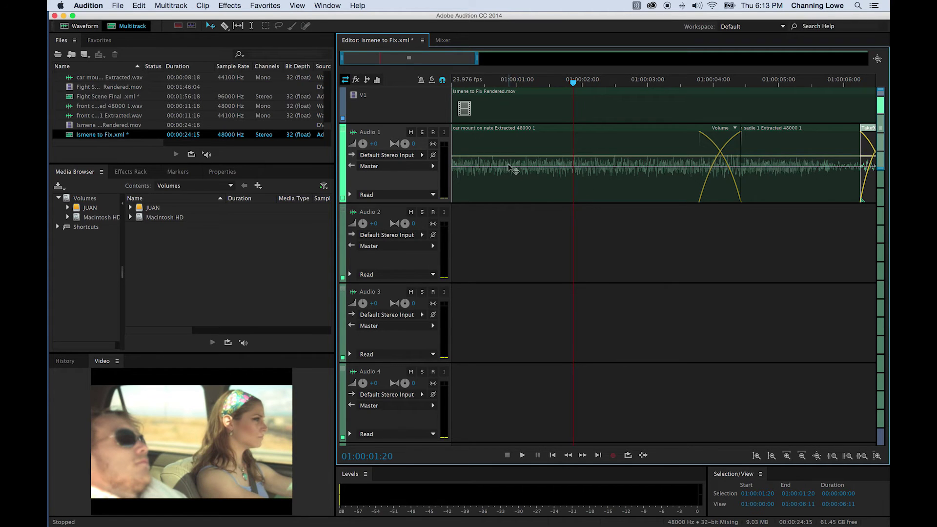
{"action": "scroll", "coordinate": [504, 162], "scroll_direction": "down", "scroll_amount": 1}
{"action": "scroll", "coordinate": [536, 119], "scroll_direction": "up", "scroll_amount": 1}
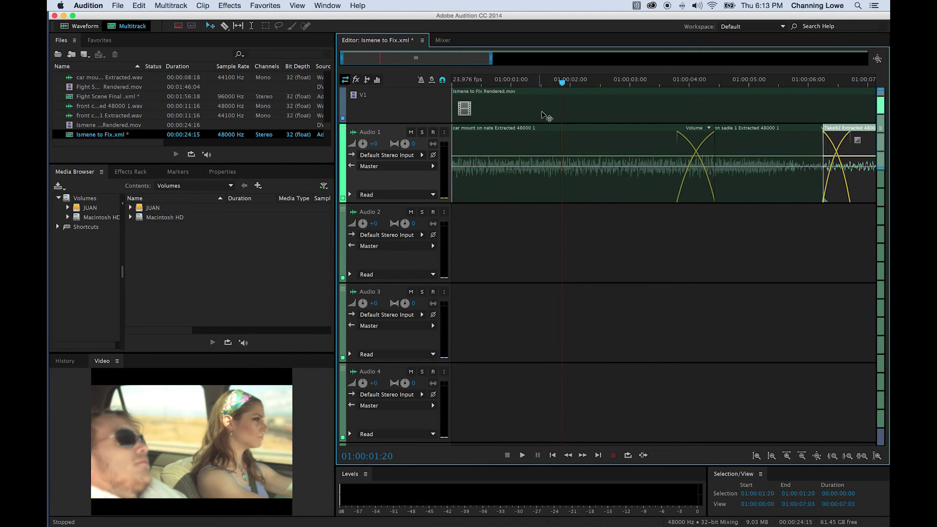
{"action": "left_click_drag", "start_coordinate": [570, 83], "coordinate": [550, 84]}
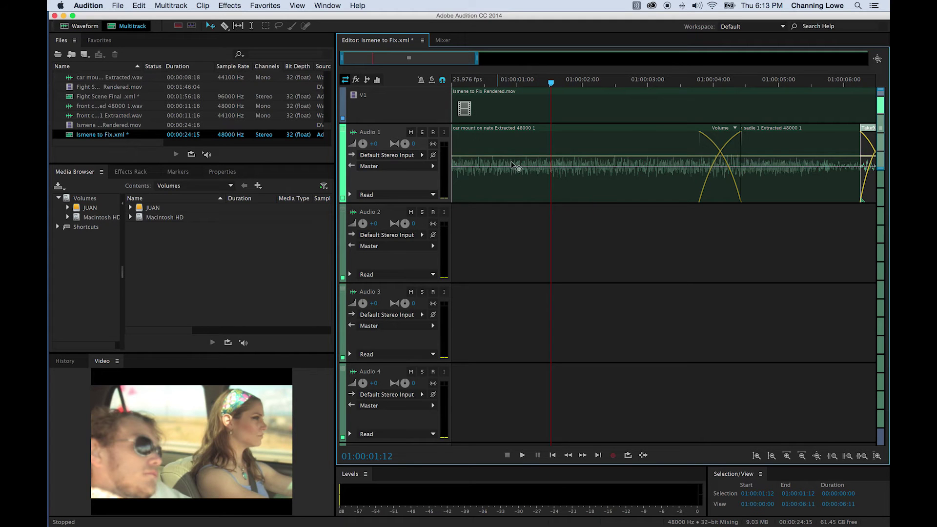
{"action": "scroll", "coordinate": [552, 168], "scroll_direction": "up", "scroll_amount": 3}
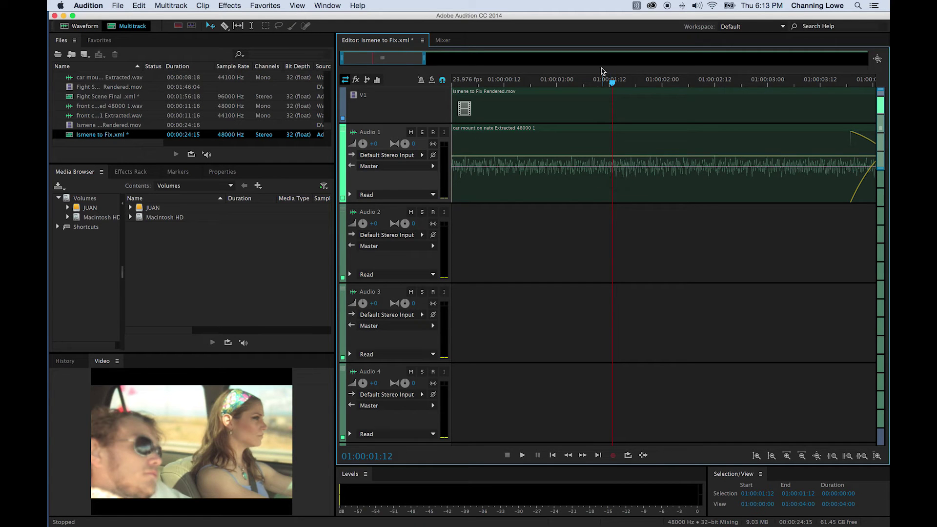
{"action": "left_click_drag", "start_coordinate": [617, 84], "coordinate": [571, 83]}
{"action": "right_click", "coordinate": [552, 150]}
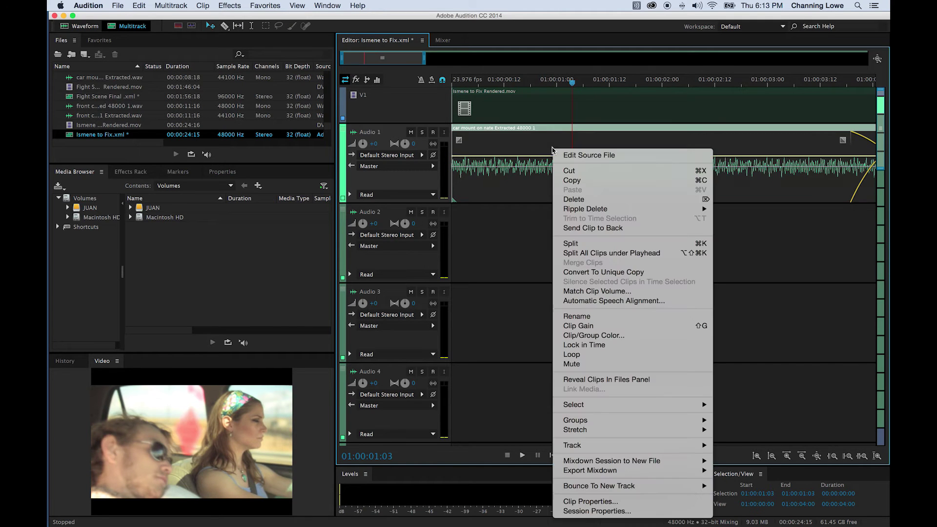
{"action": "left_click", "coordinate": [531, 160]}
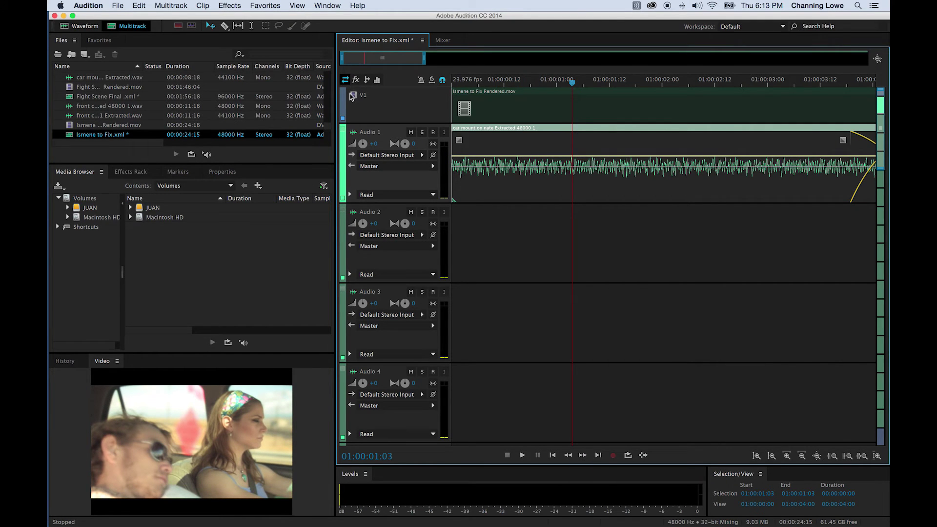
{"action": "scroll", "coordinate": [531, 141], "scroll_direction": "down", "scroll_amount": 5}
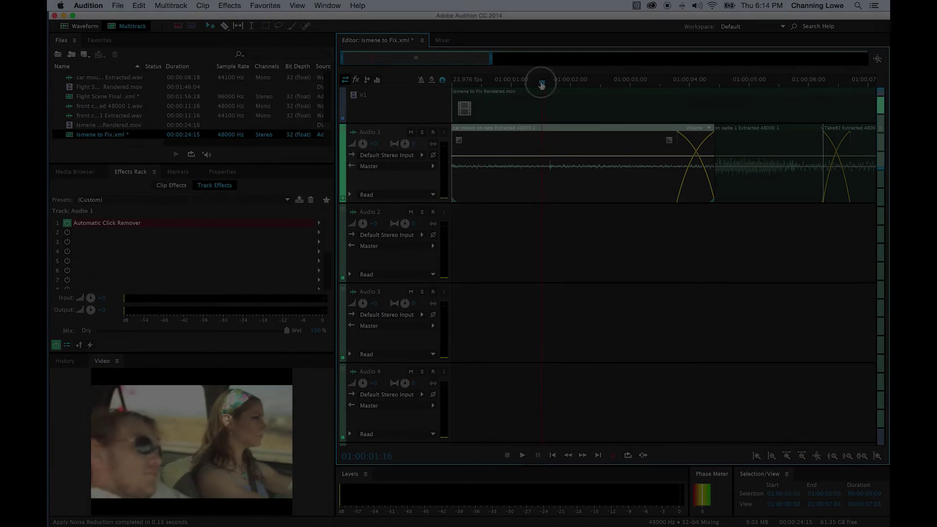
Split the car mount on nate clip at 01:00:01:07 and about 01:00:02:00, on either side of the noise spike
{"action": "scroll", "coordinate": [547, 153], "scroll_direction": "up", "scroll_amount": 2}
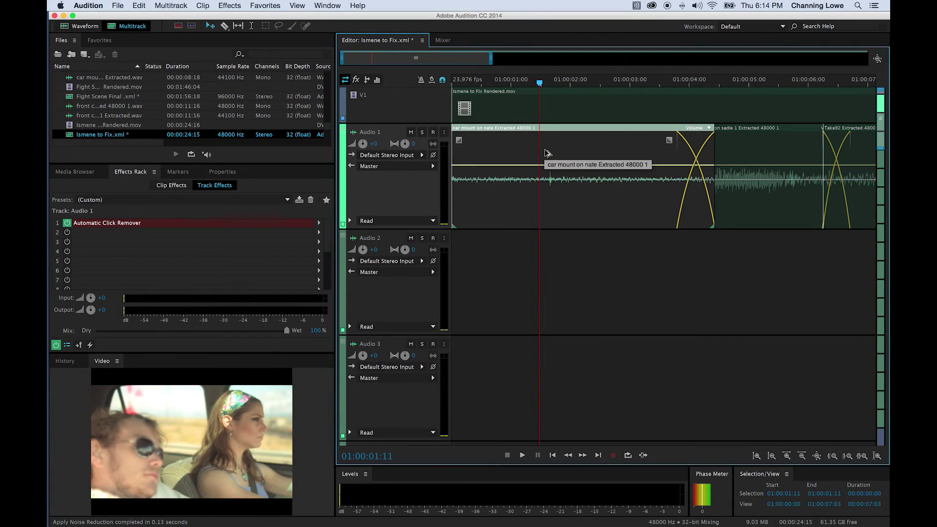
{"action": "scroll", "coordinate": [571, 182], "scroll_direction": "up", "scroll_amount": 1}
{"action": "scroll", "coordinate": [573, 185], "scroll_direction": "up", "scroll_amount": 2}
{"action": "left_click_drag", "start_coordinate": [584, 87], "coordinate": [565, 88]}
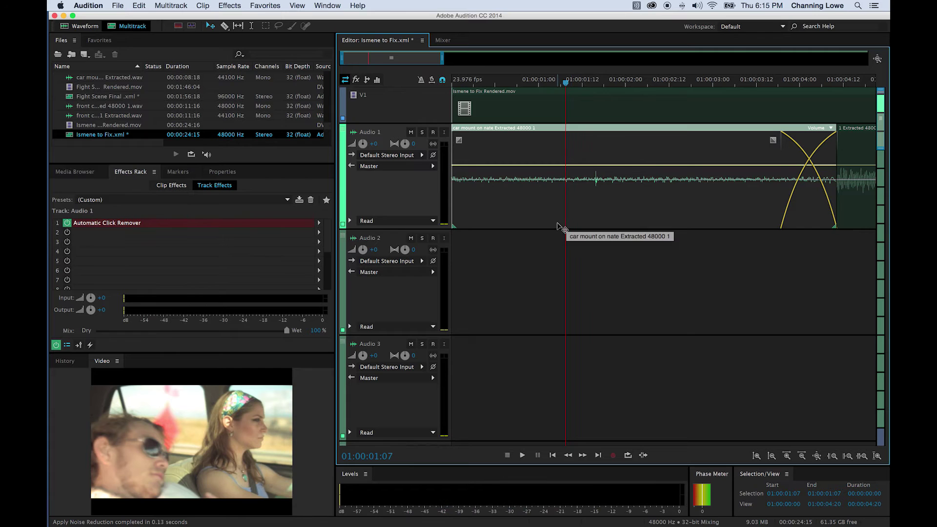
{"action": "key", "text": "r"}
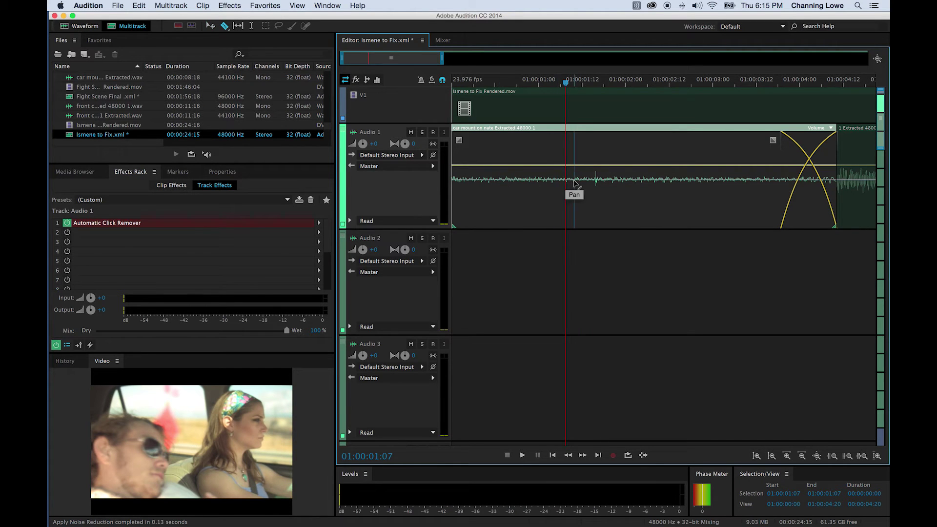
{"action": "left_click", "coordinate": [567, 158]}
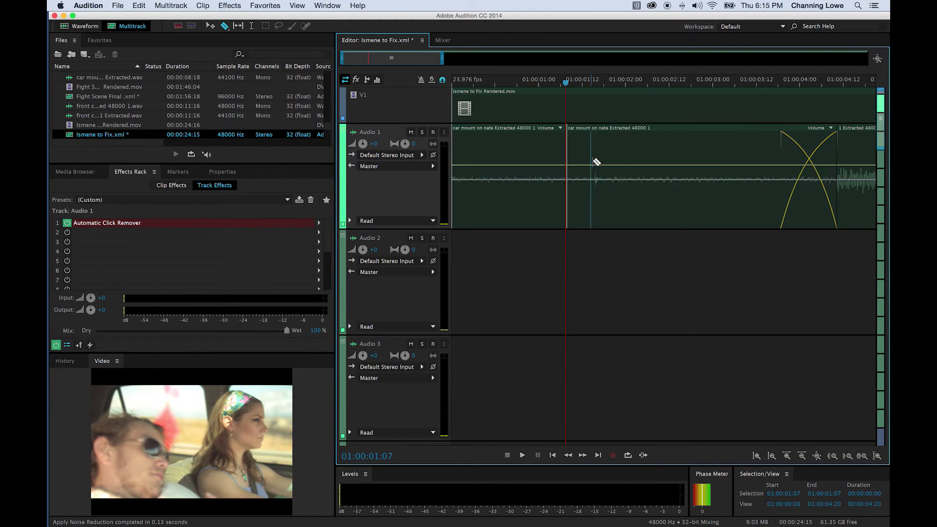
{"action": "left_click", "coordinate": [628, 161]}
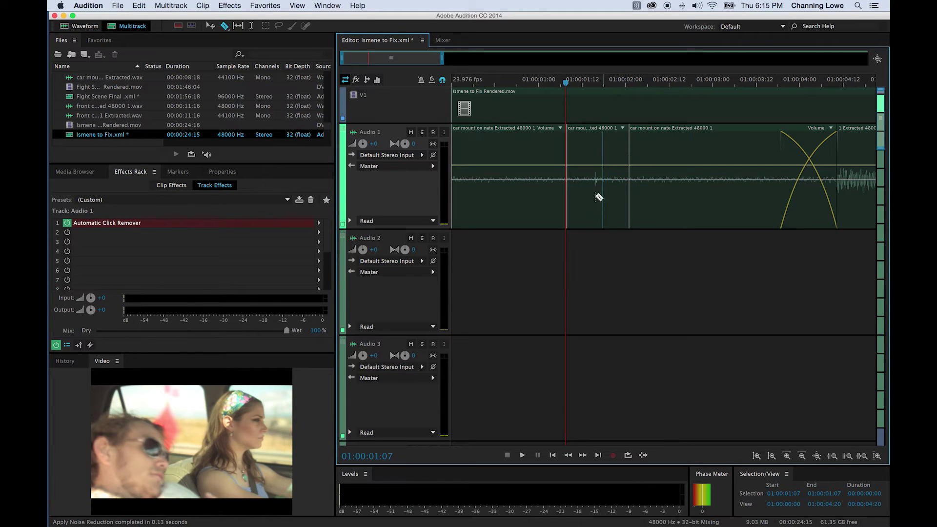
Delete the short middle segment containing the noise spike, leaving a gap on Audio 1
{"action": "key", "text": "v"}
{"action": "scroll", "coordinate": [595, 159], "scroll_direction": "right", "scroll_amount": 1}
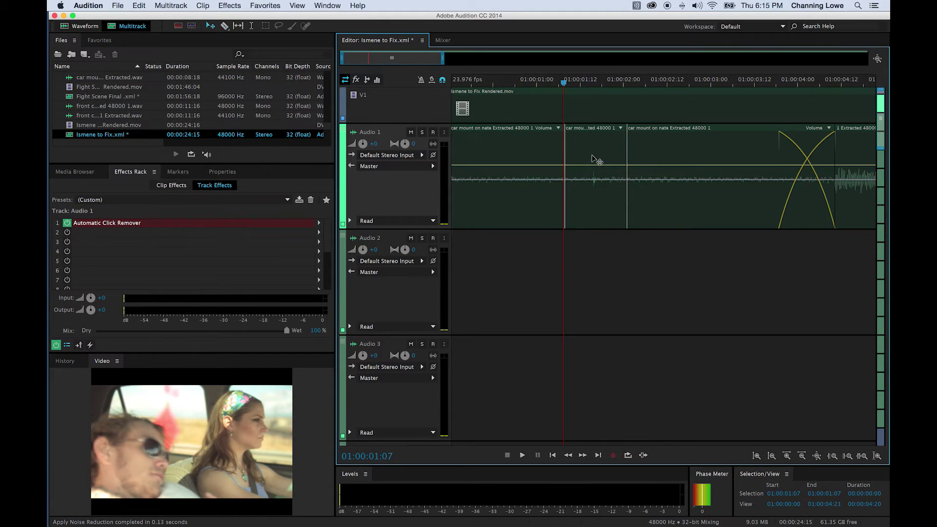
{"action": "left_click", "coordinate": [597, 155]}
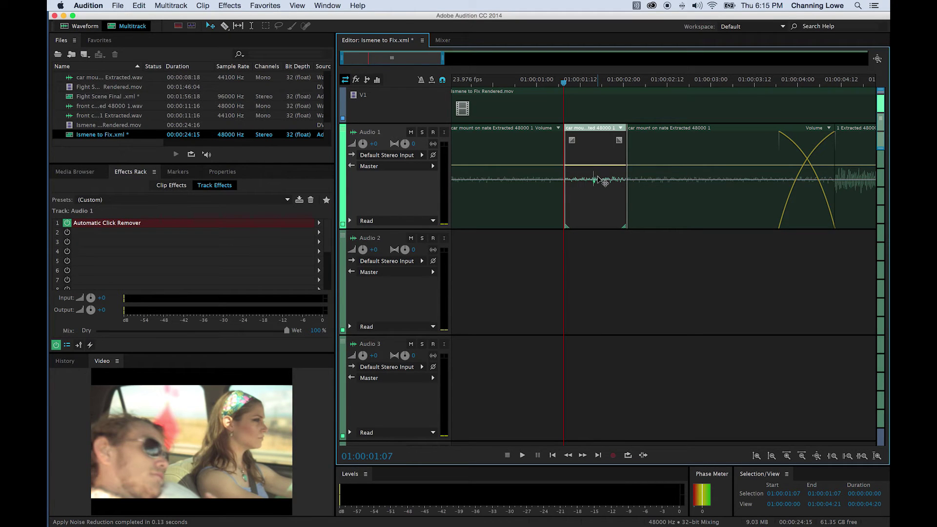
{"action": "key", "text": "Delete"}
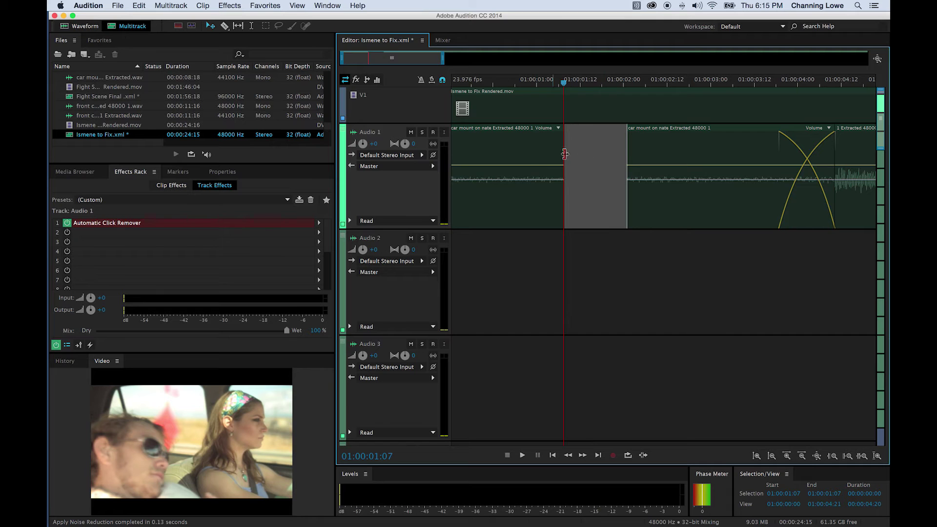
Play the first car mount on nate segment from the session start to 01:00:01:02
{"action": "left_click", "coordinate": [537, 78]}
{"action": "key", "text": "space"}
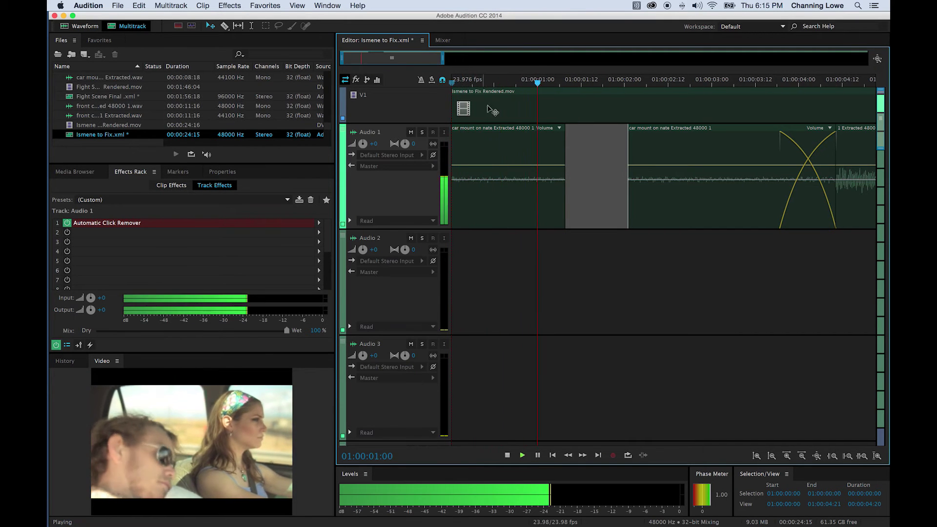
{"action": "key", "text": "space"}
Paste a copy of the first segment at 01:00:01:03 and shift it about 3 frames earlier to crossfade both sides of the gap
{"action": "left_click", "coordinate": [513, 155]}
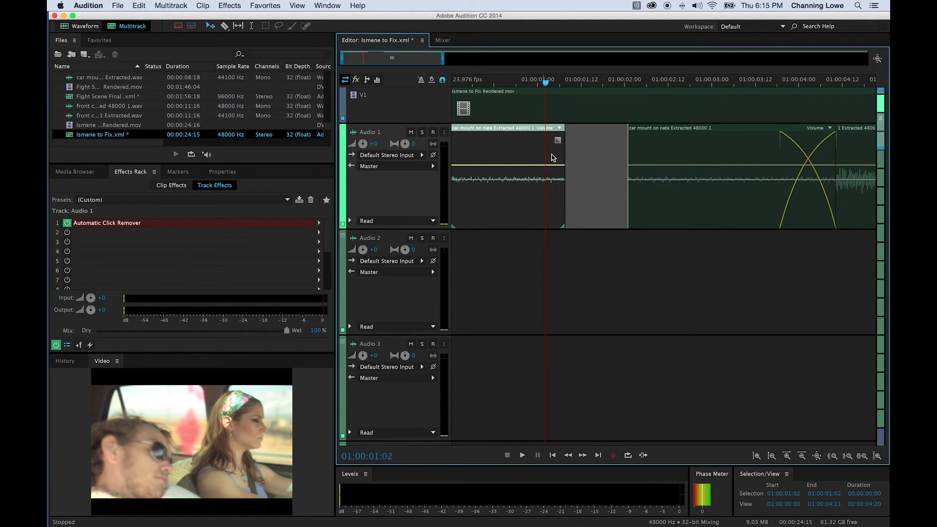
{"action": "left_click_drag", "start_coordinate": [549, 84], "coordinate": [550, 84]}
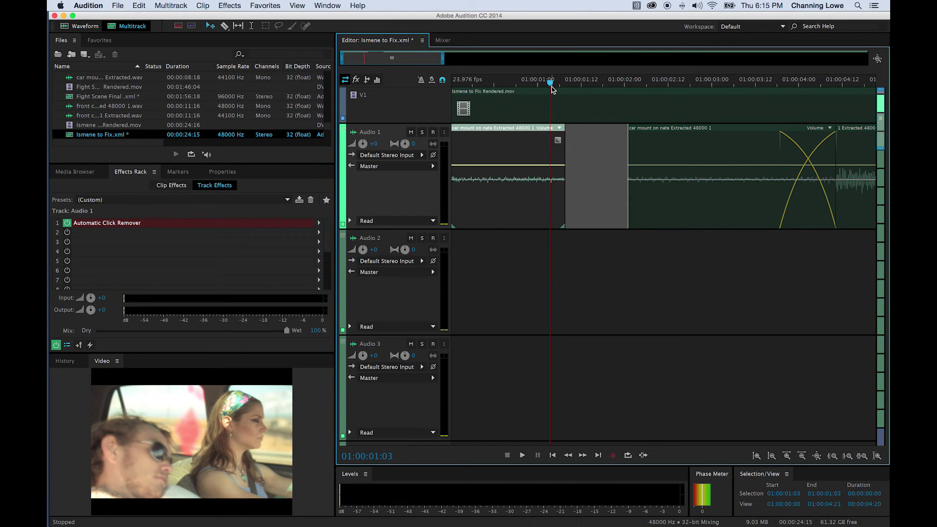
{"action": "key", "text": "super+v"}
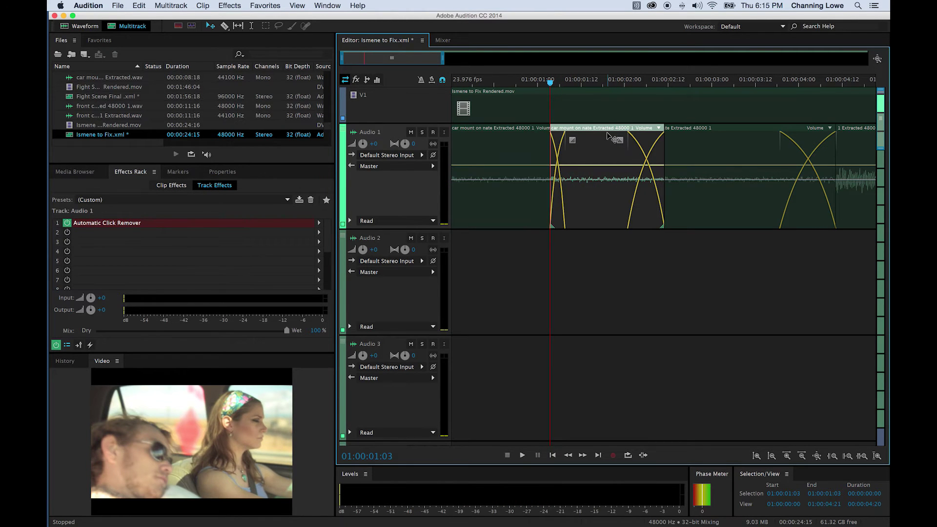
{"action": "left_click_drag", "start_coordinate": [607, 136], "coordinate": [594, 139]}
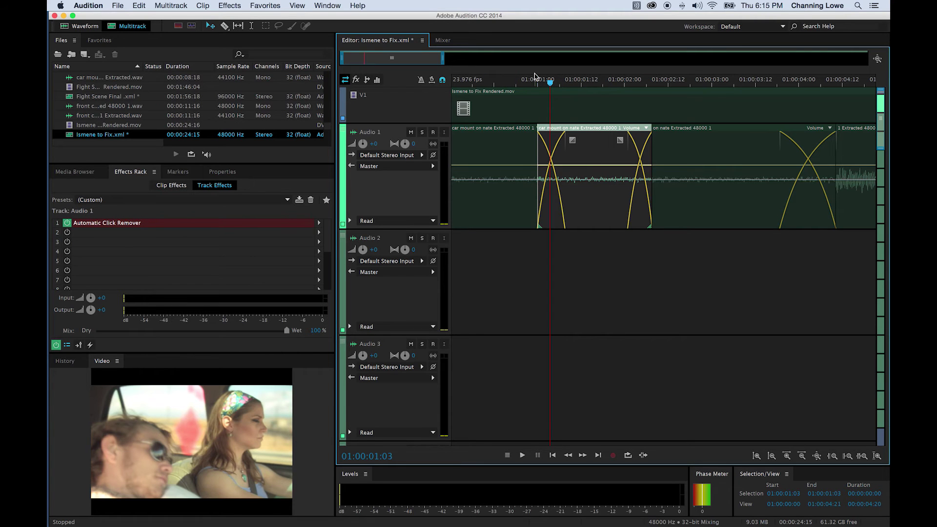
Play from 01:00:00:11 to 01:00:03:00 through the pasted filler clip and delete that clip
{"action": "left_click", "coordinate": [492, 83]}
{"action": "key", "text": "space"}
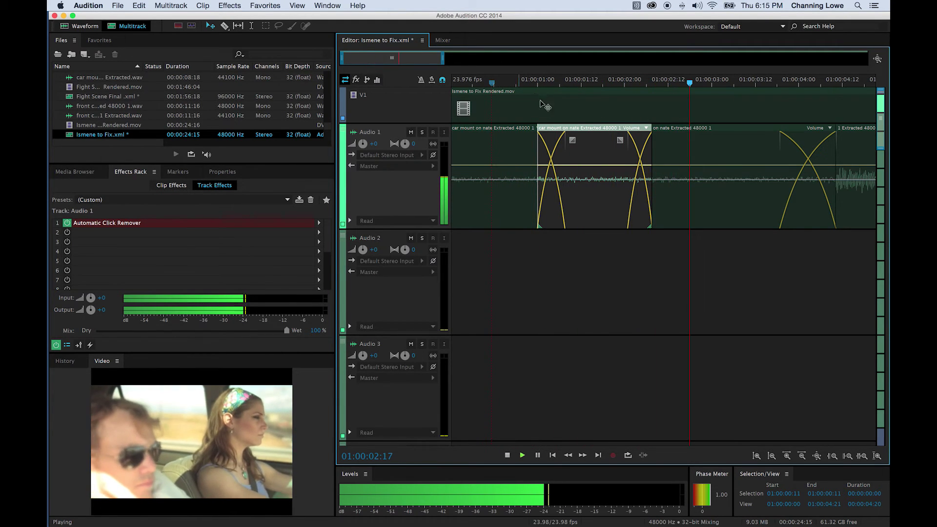
{"action": "key", "text": "space"}
{"action": "key", "text": "Delete"}
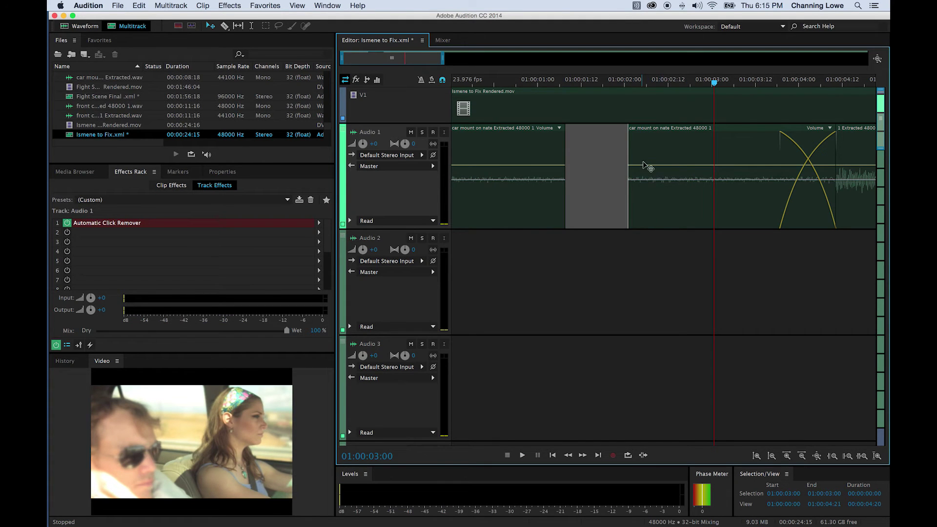
Select and copy the range from 01:00:02:07 to 01:00:02:22 in the segment after the gap using the Time Selection tool
{"action": "mouse_move", "coordinate": [658, 81]}
{"action": "left_mouse_down"}
{"action": "mouse_move", "coordinate": [642, 80]}
{"action": "mouse_move", "coordinate": [659, 82]}
{"action": "left_mouse_up"}
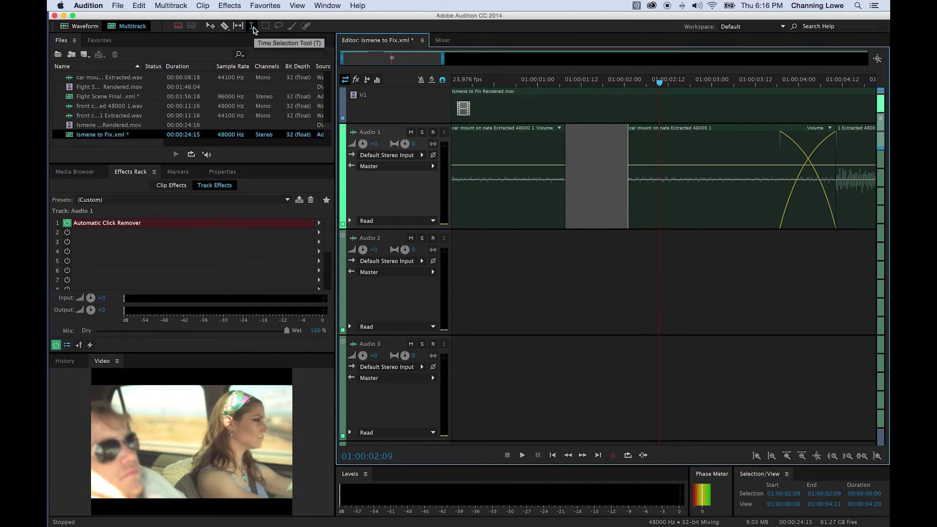
{"action": "left_click", "coordinate": [251, 27]}
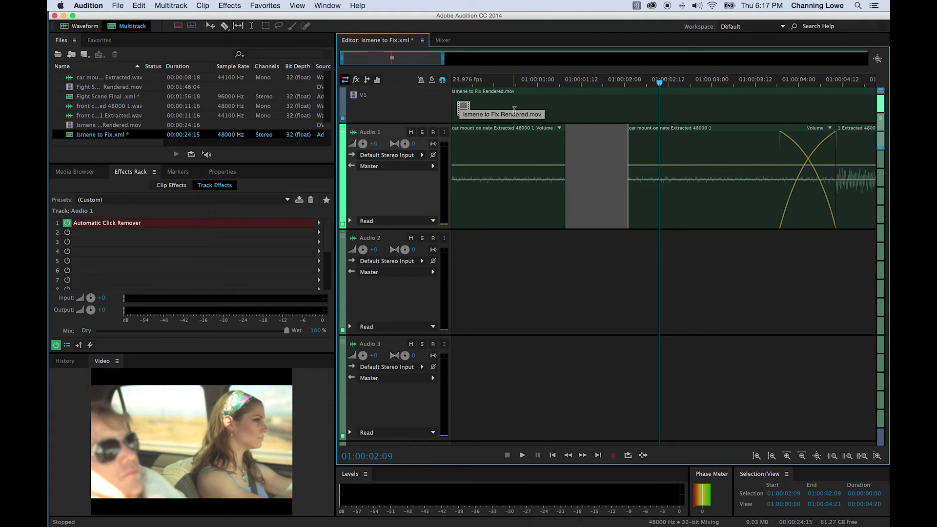
{"action": "left_click", "coordinate": [652, 154]}
{"action": "left_click_drag", "start_coordinate": [652, 154], "coordinate": [706, 160]}
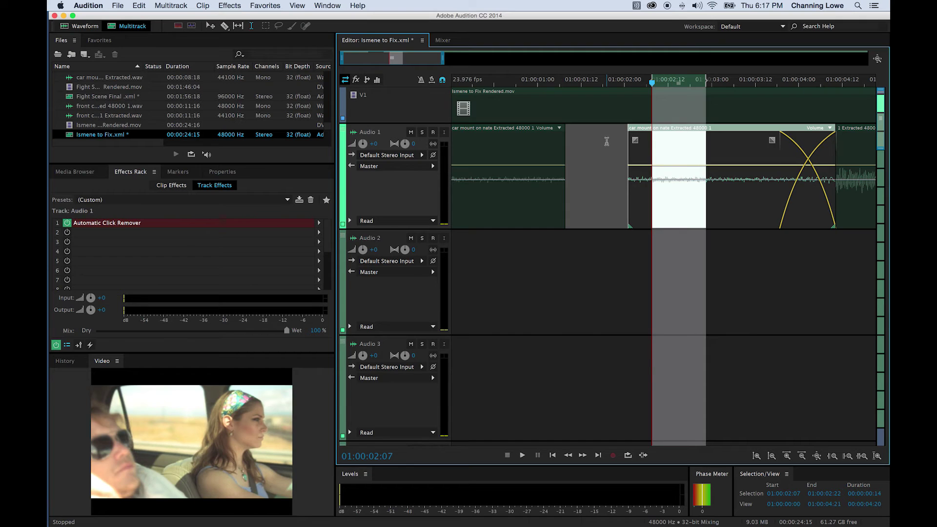
Paste the copied room tone at 01:00:01:14 on Audio 1 and shift it earlier to centre it in the gap
{"action": "left_click", "coordinate": [668, 87]}
{"action": "left_click", "coordinate": [604, 86]}
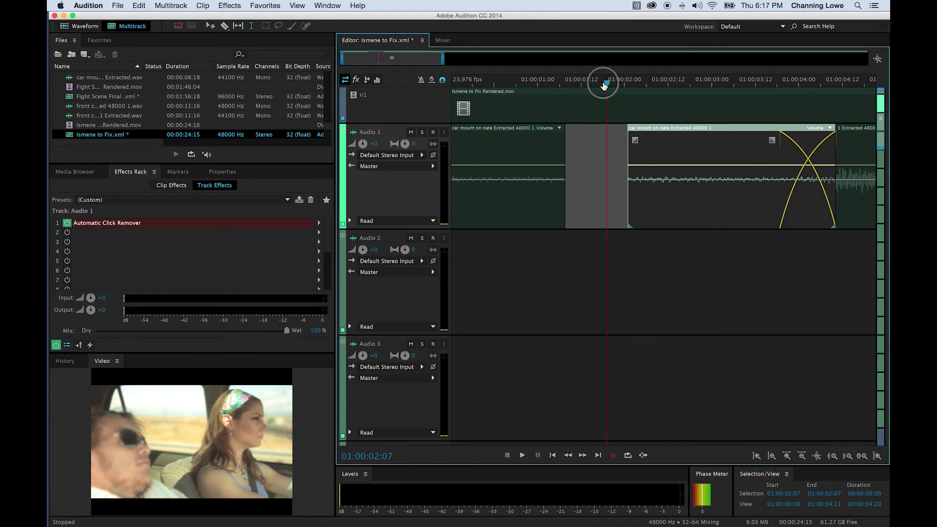
{"action": "left_click", "coordinate": [585, 83]}
{"action": "left_click", "coordinate": [589, 167]}
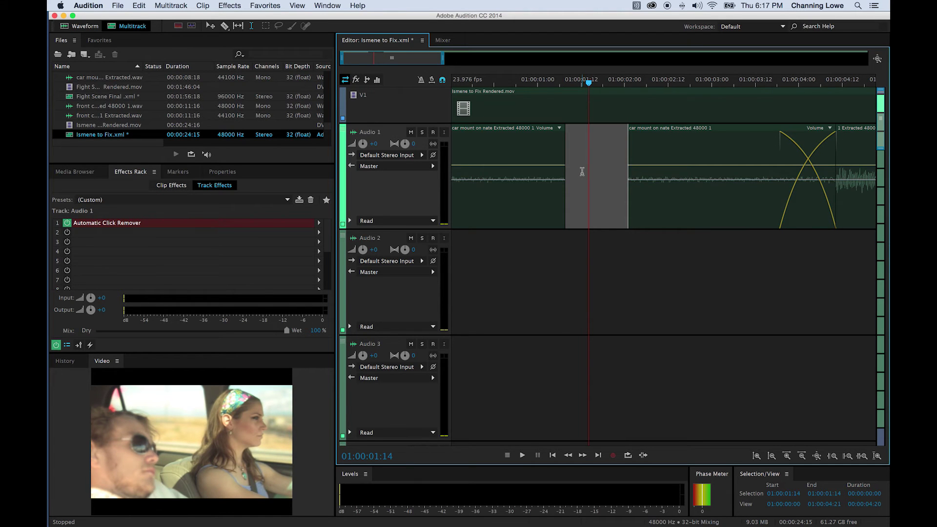
{"action": "key", "text": "super+v"}
{"action": "left_click_drag", "start_coordinate": [612, 133], "coordinate": [594, 132]}
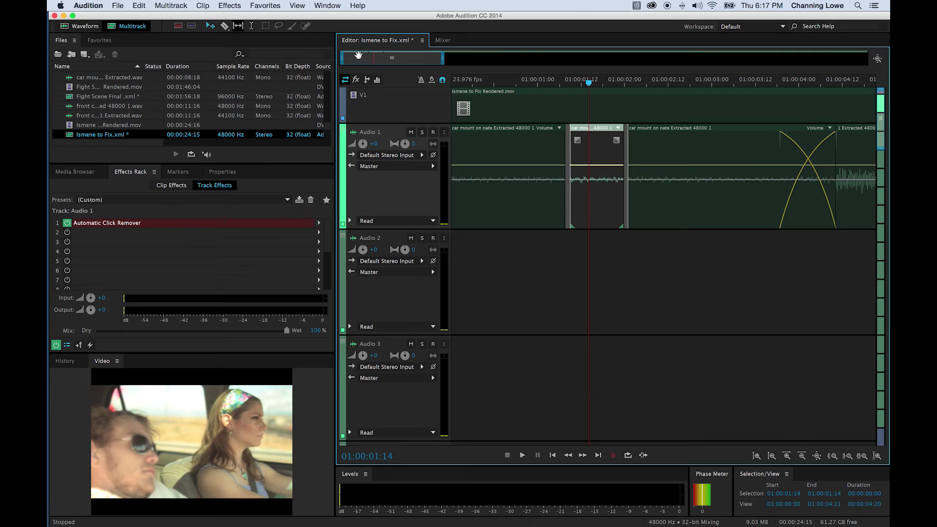
Extend both ends of the pasted room tone clip over the neighbouring segments to create a short crossfade on each side
{"action": "left_click_drag", "start_coordinate": [623, 156], "coordinate": [636, 156]}
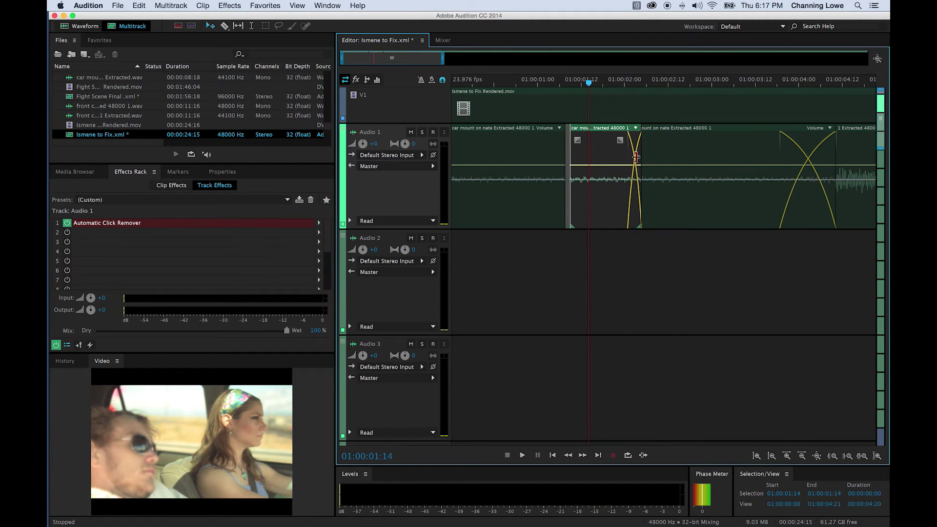
{"action": "left_click", "coordinate": [571, 157]}
{"action": "left_click_drag", "start_coordinate": [571, 158], "coordinate": [554, 156]}
Play from 01:00:00:02 to 01:00:03:17 to check the filled gap and its crossfades
{"action": "left_click", "coordinate": [520, 82]}
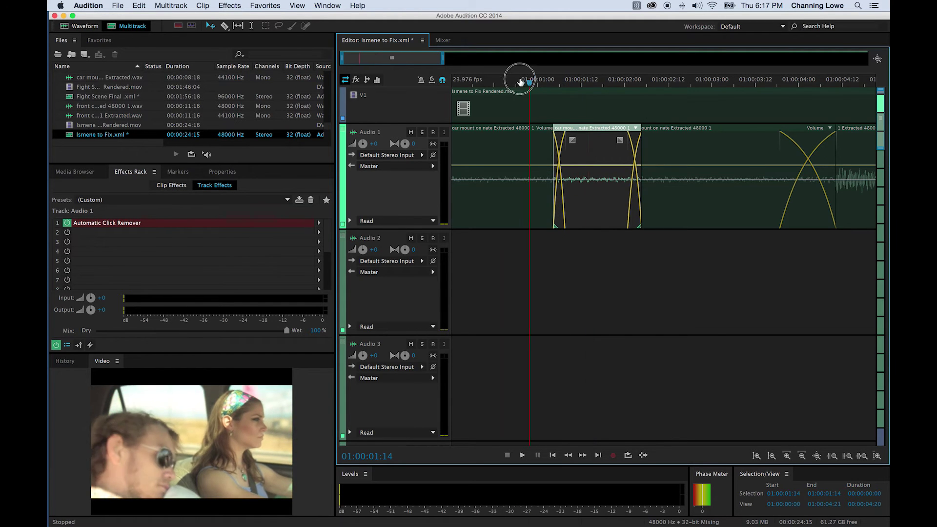
{"action": "left_click", "coordinate": [461, 82]}
{"action": "key", "text": "space"}
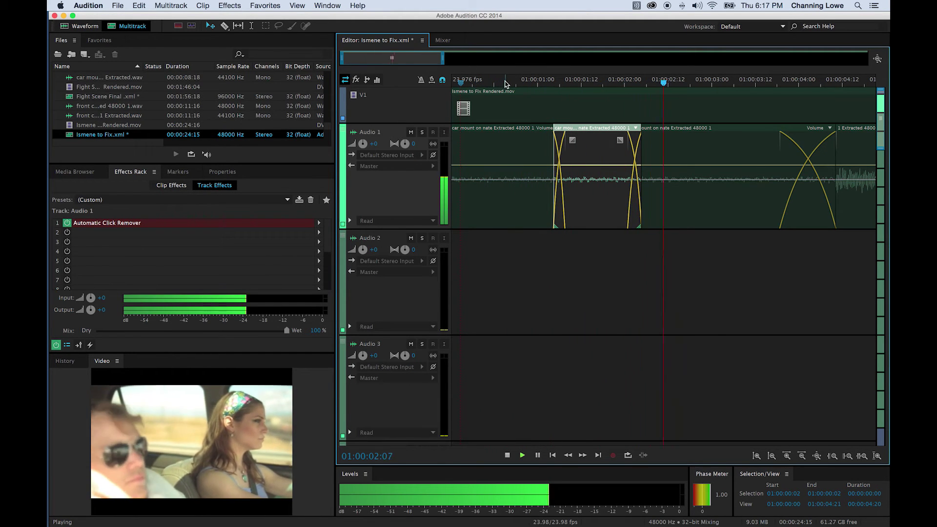
{"action": "key", "text": "space"}
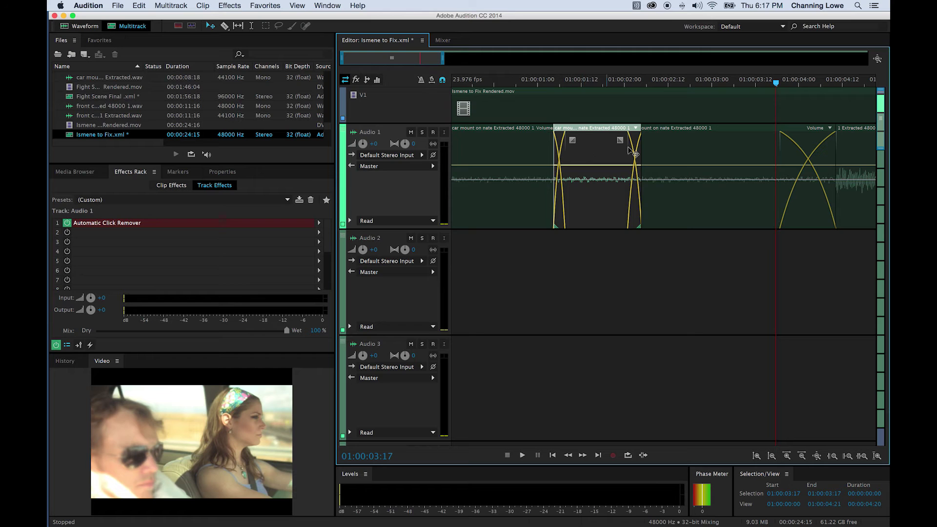
Switch to the Sound Sweetening Process document in Word, review the list through the EQ audio item, and return to Audition
{"action": "key", "text": "backslash"}
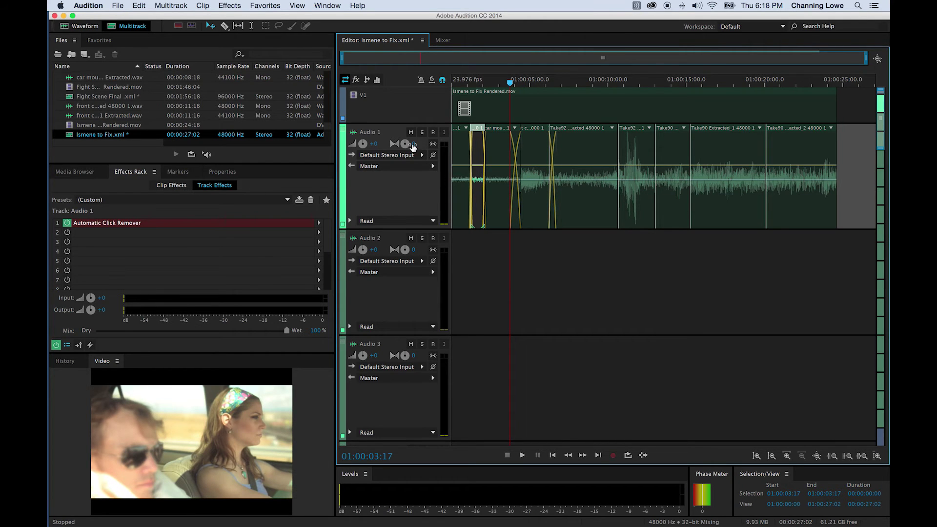
{"action": "key", "text": "super+Tab"}
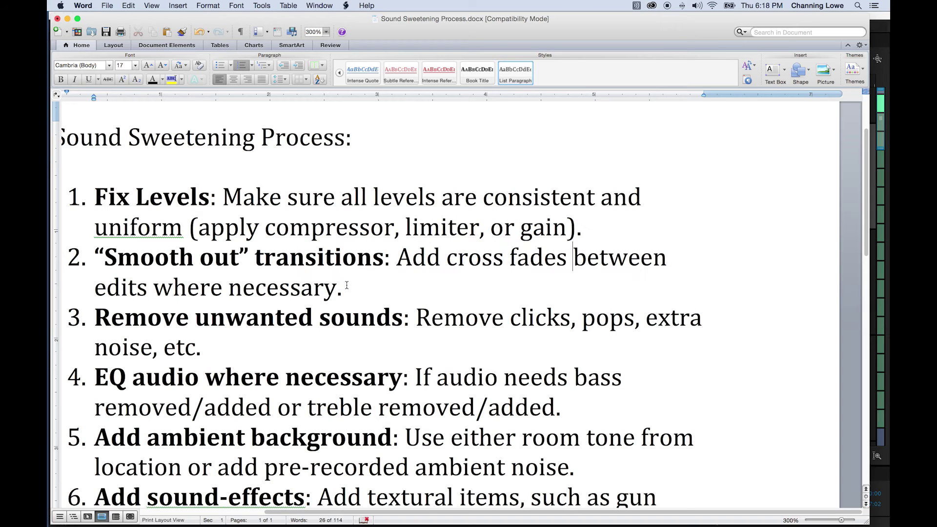
{"action": "scroll", "coordinate": [347, 285], "scroll_direction": "down", "scroll_amount": 2}
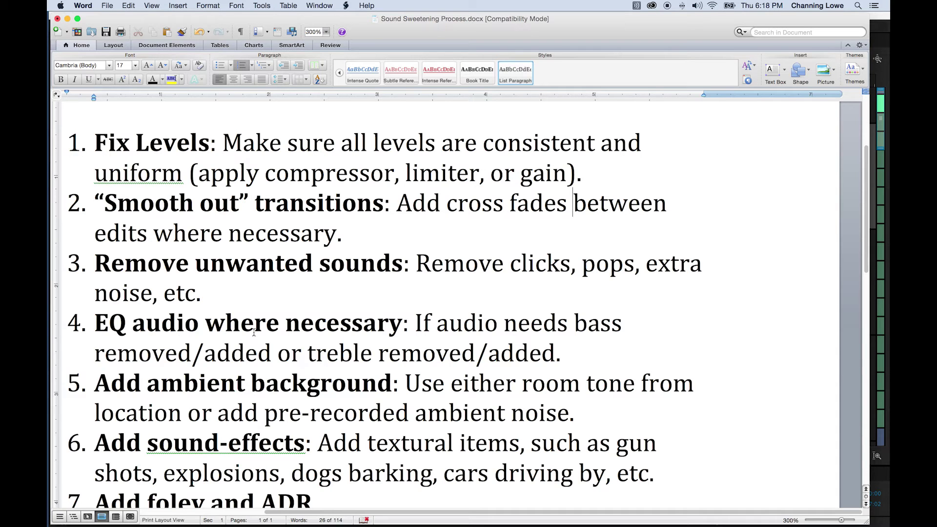
{"action": "key", "text": "super+Tab"}
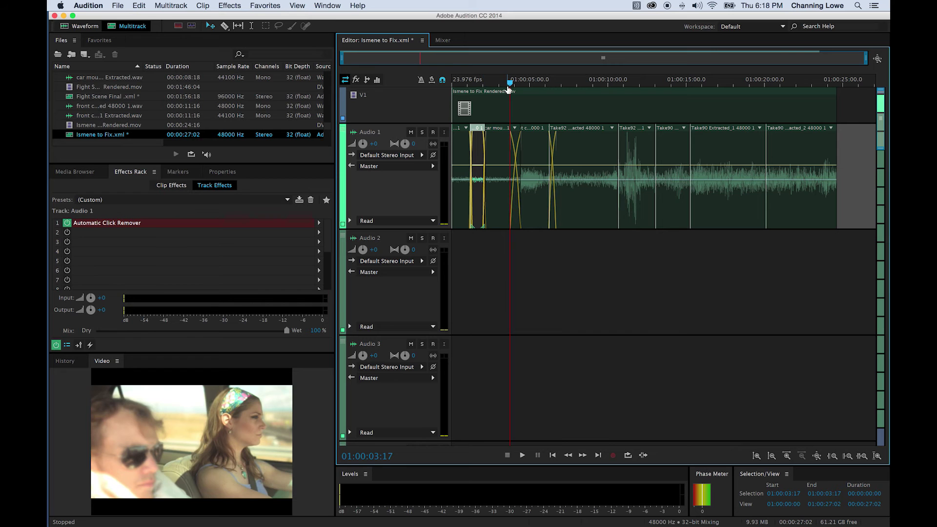
{"action": "left_click_drag", "start_coordinate": [509, 88], "coordinate": [503, 84]}
{"action": "scroll", "coordinate": [532, 100], "scroll_direction": "up", "scroll_amount": 3}
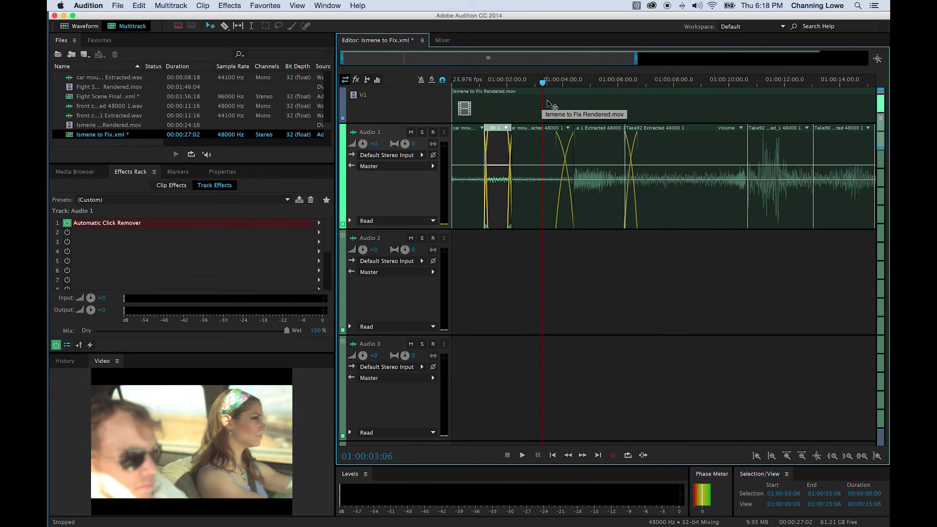
{"action": "scroll", "coordinate": [547, 103], "scroll_direction": "up", "scroll_amount": 3}
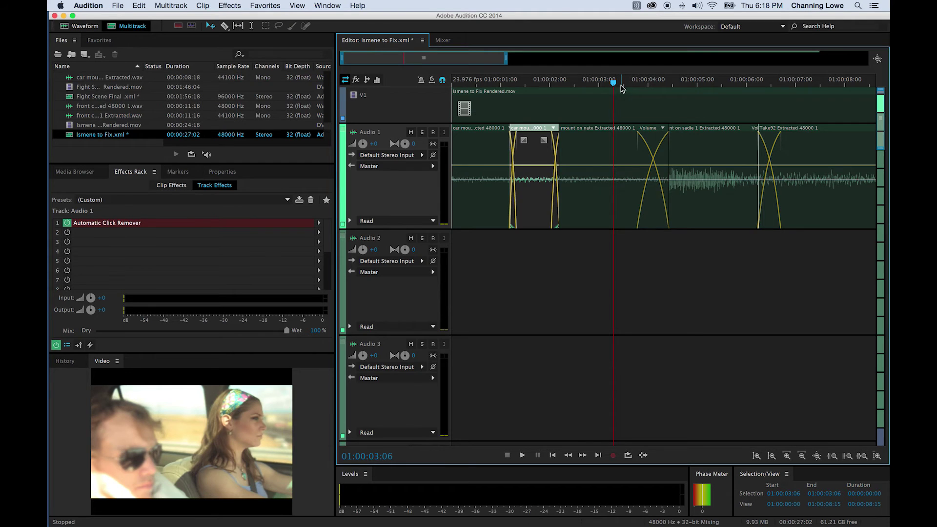
{"action": "left_click_drag", "start_coordinate": [613, 83], "coordinate": [682, 93]}
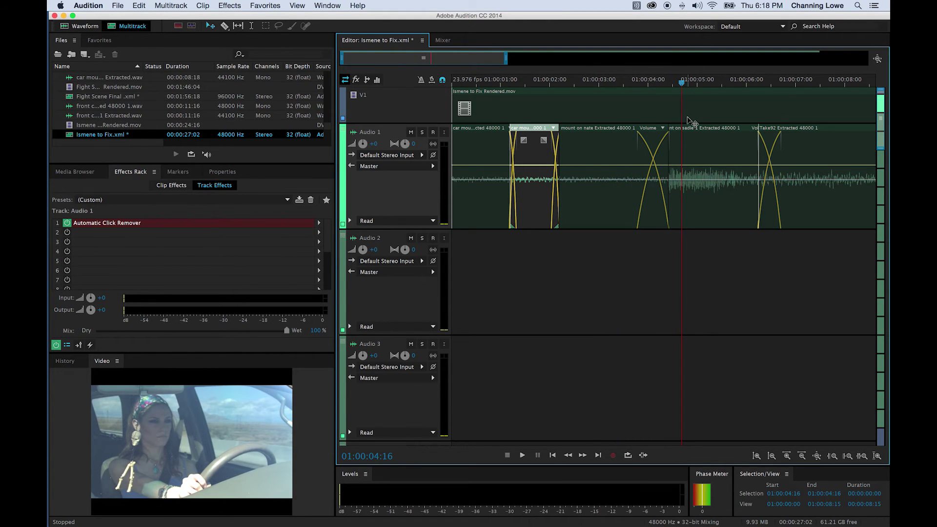
{"action": "key", "text": "backslash"}
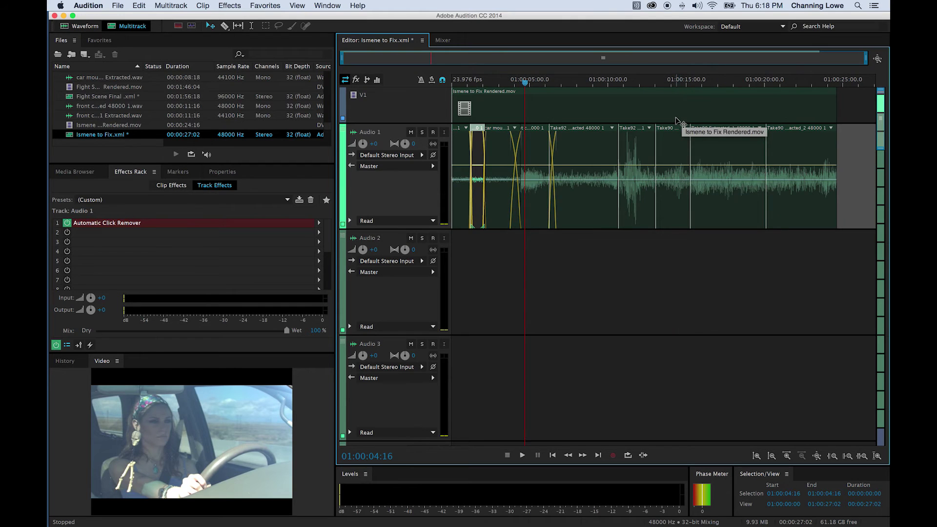
Play the Take92 Extracted_1 segment twice from 01:00:10:14 to about 01:00:12:08 with the system volume raised
{"action": "left_click", "coordinate": [617, 82]}
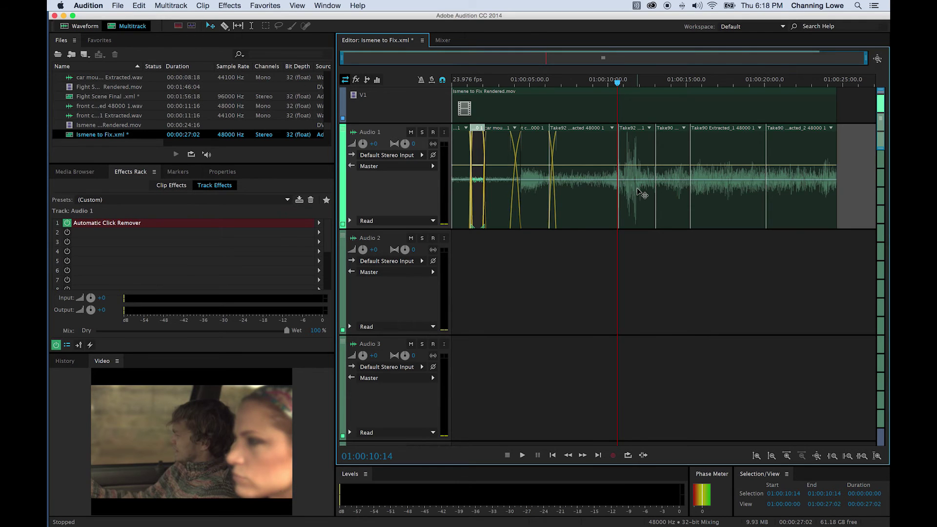
{"action": "key", "text": "equal"}
{"action": "key", "text": "XF86AudioRaiseVolume"}
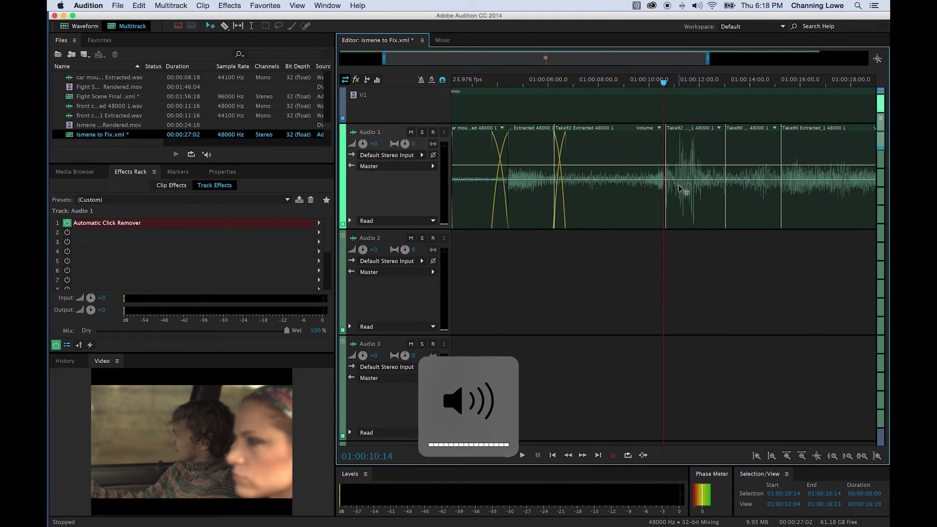
{"action": "key", "text": "space"}
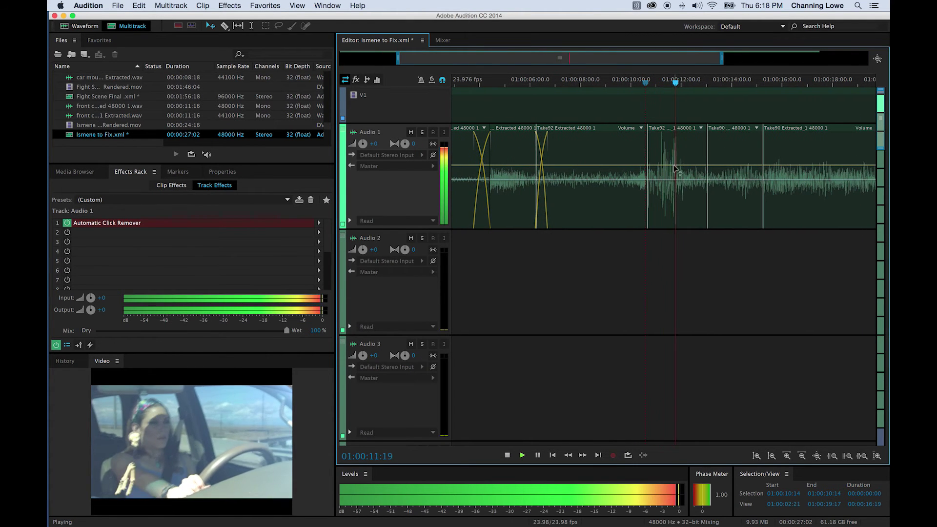
{"action": "key", "text": "space"}
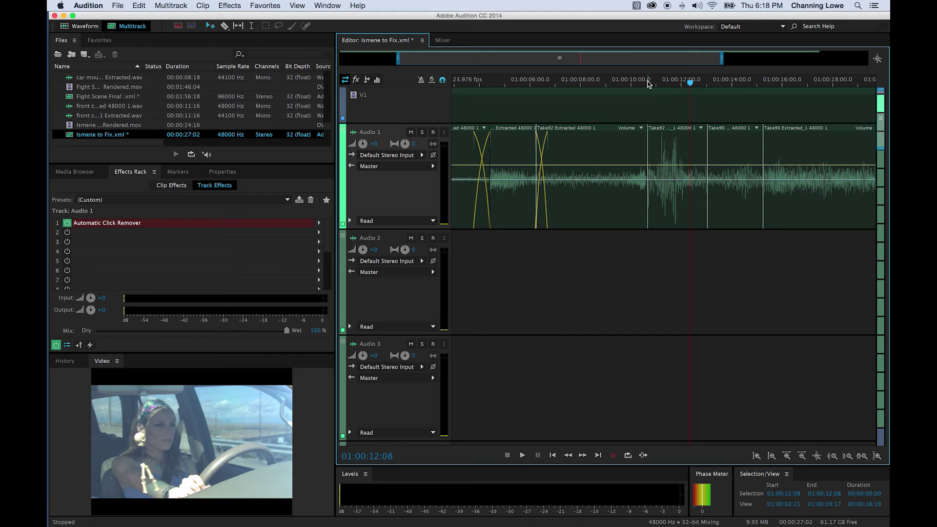
{"action": "left_click", "coordinate": [646, 83]}
{"action": "key", "text": "space"}
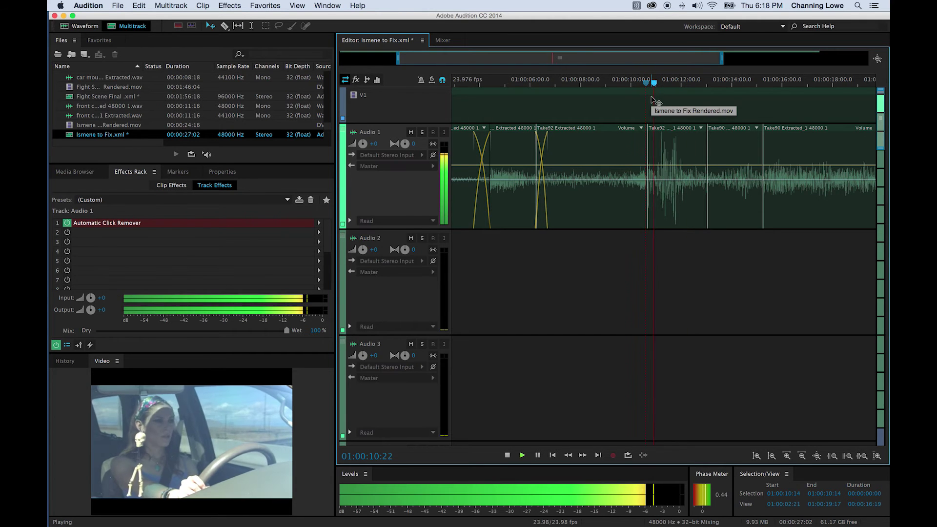
{"action": "key", "text": "space"}
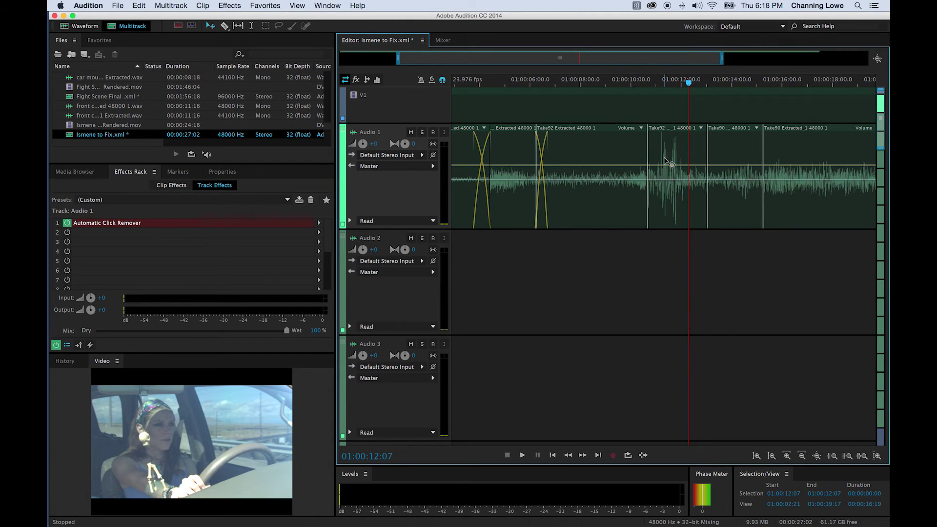
Add a Parametric Equalizer as a clip effect on the Take92 Extracted_1 segment
{"action": "left_click", "coordinate": [668, 164]}
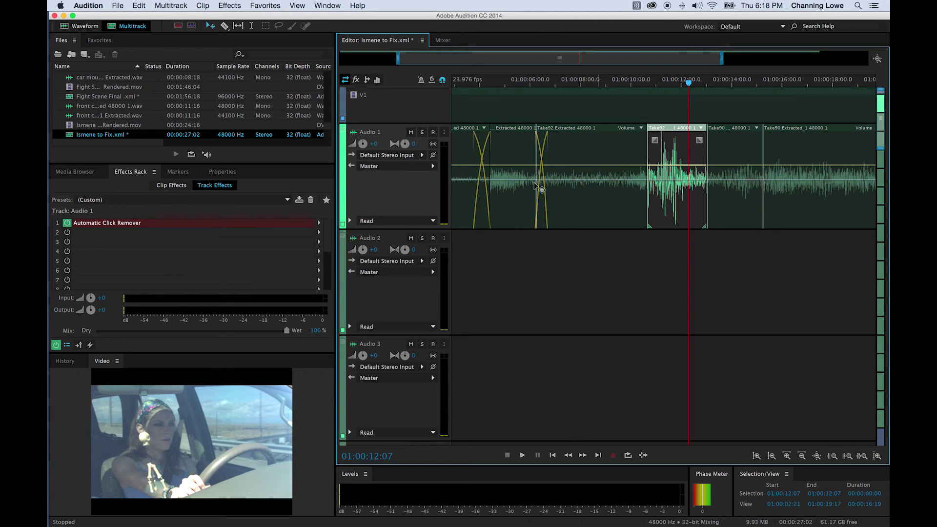
{"action": "left_click", "coordinate": [184, 190]}
{"action": "left_click", "coordinate": [171, 187]}
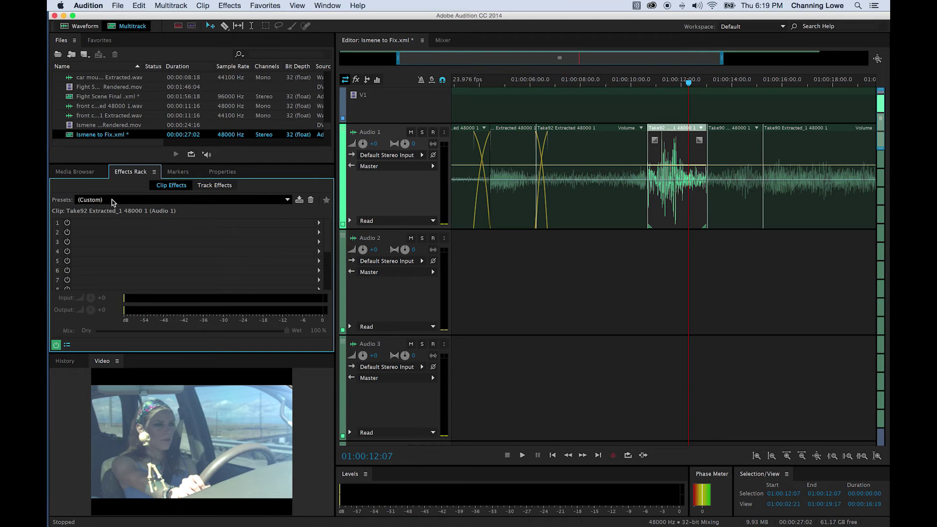
{"action": "left_click", "coordinate": [234, 8]}
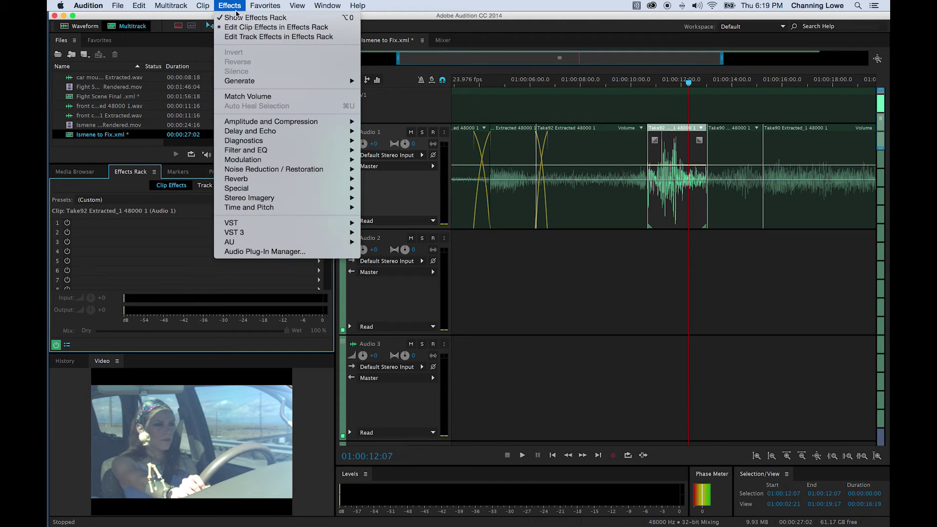
{"action": "mouse_move", "coordinate": [270, 161]}
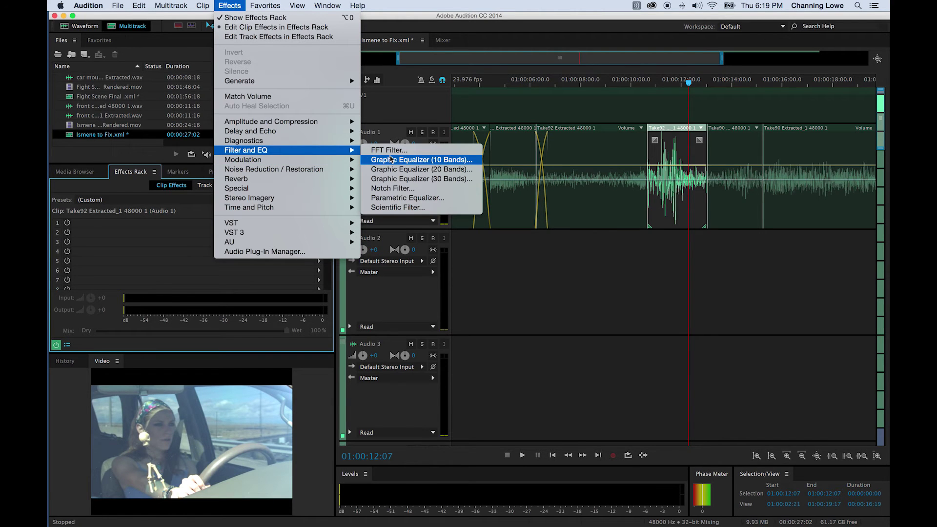
{"action": "left_click", "coordinate": [390, 198]}
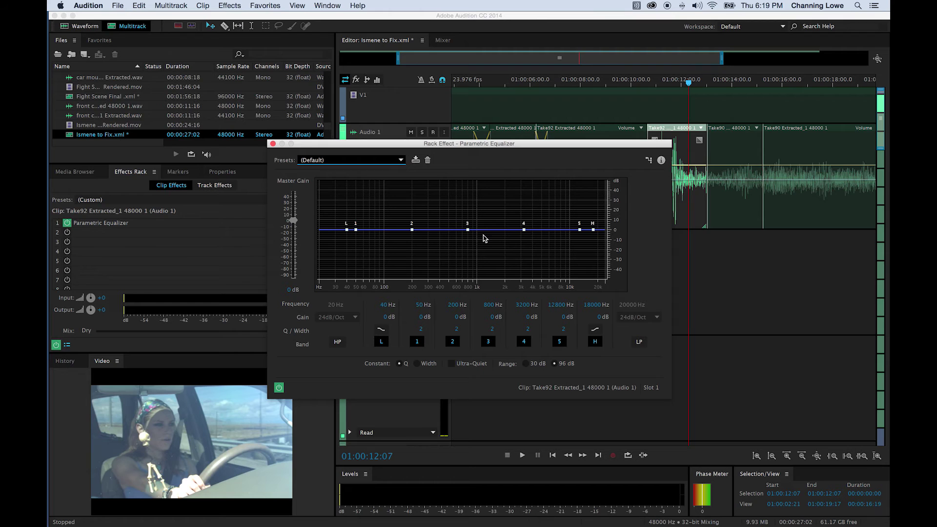
Set EQ band 1 to 77 Hz at -34.9 dB, band 2 to 195 Hz at 14.1 dB and band 3 to 684 Hz at 5.6 dB
{"action": "left_click", "coordinate": [356, 232]}
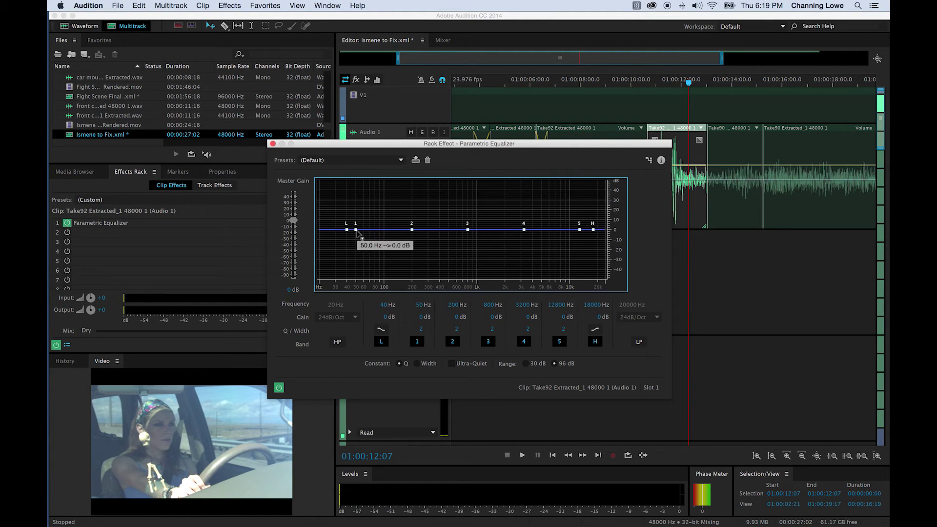
{"action": "left_click_drag", "start_coordinate": [356, 231], "coordinate": [373, 265]}
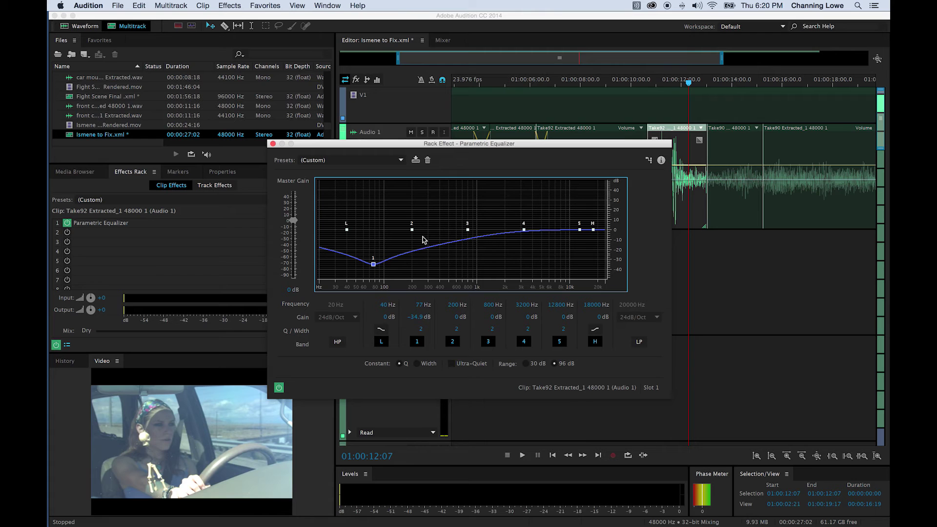
{"action": "left_click_drag", "start_coordinate": [413, 232], "coordinate": [412, 216]}
{"action": "left_click_drag", "start_coordinate": [468, 229], "coordinate": [462, 225]}
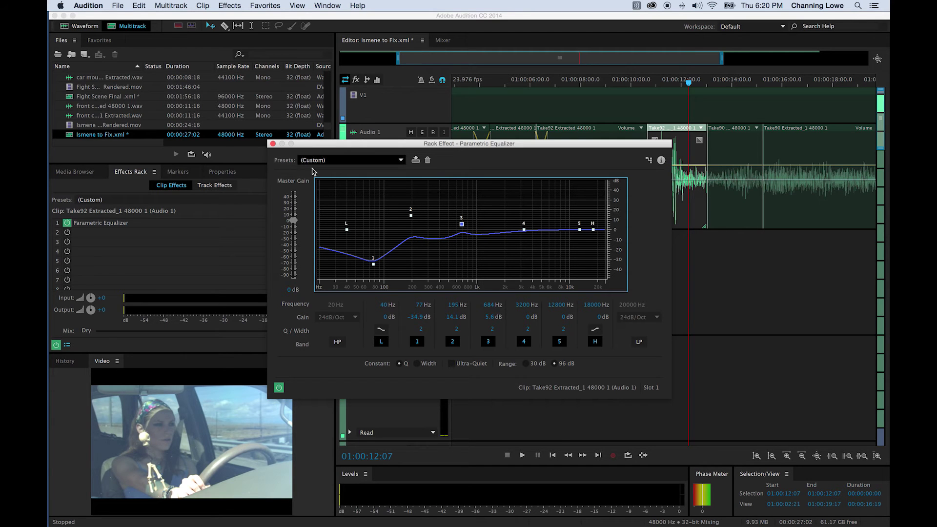
{"action": "left_click", "coordinate": [284, 176]}
Move the equalizer window clear of the clip and play the equalized segment from 01:00:10:09 to 01:00:12:04
{"action": "left_click_drag", "start_coordinate": [557, 148], "coordinate": [434, 141]}
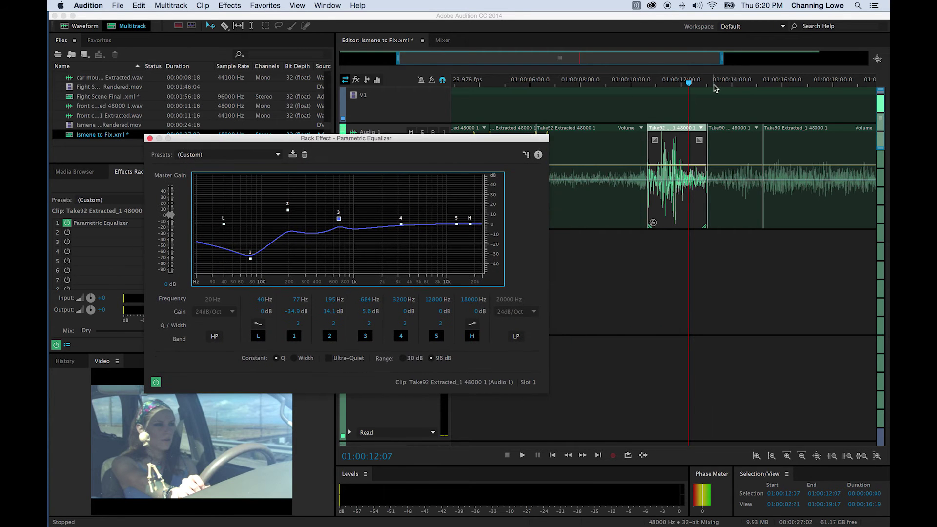
{"action": "left_click", "coordinate": [633, 80]}
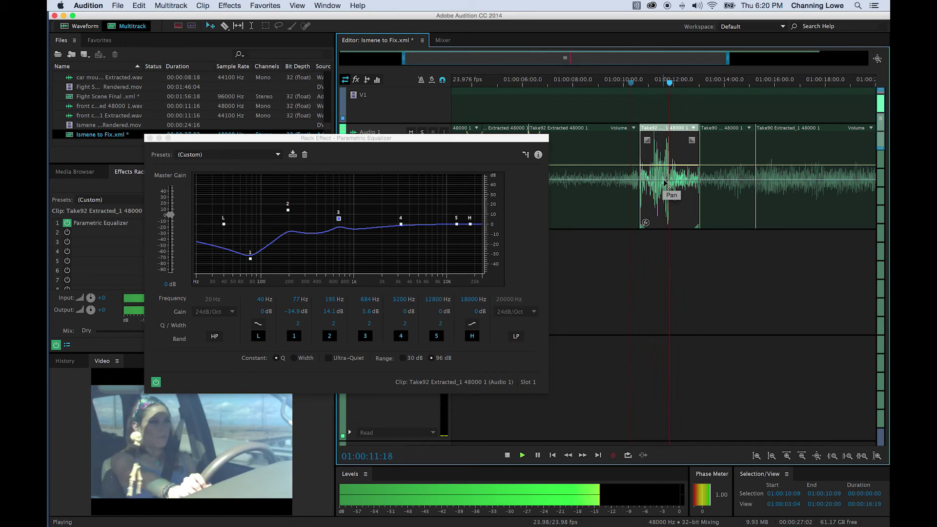
{"action": "key", "text": "space"}
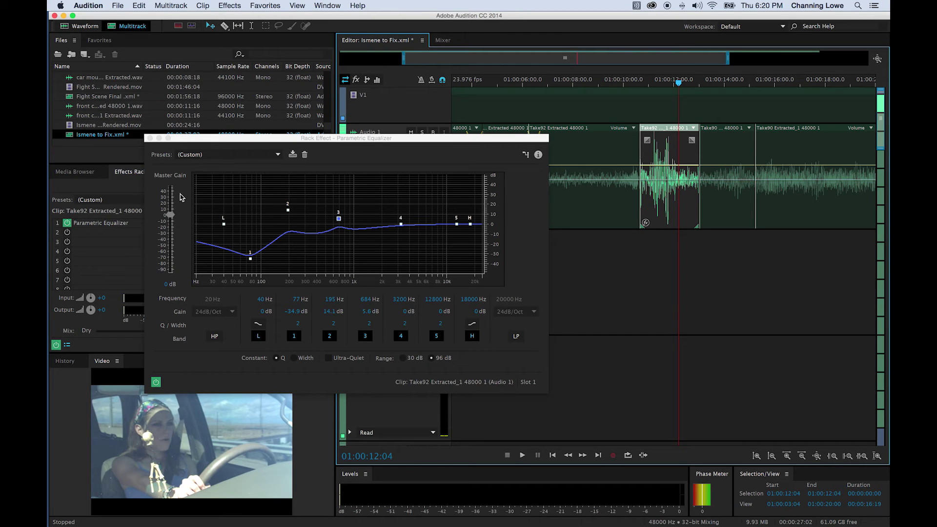
Reset EQ band 1 to 0 dB at 80 Hz
{"action": "left_click_drag", "start_coordinate": [252, 259], "coordinate": [252, 224]}
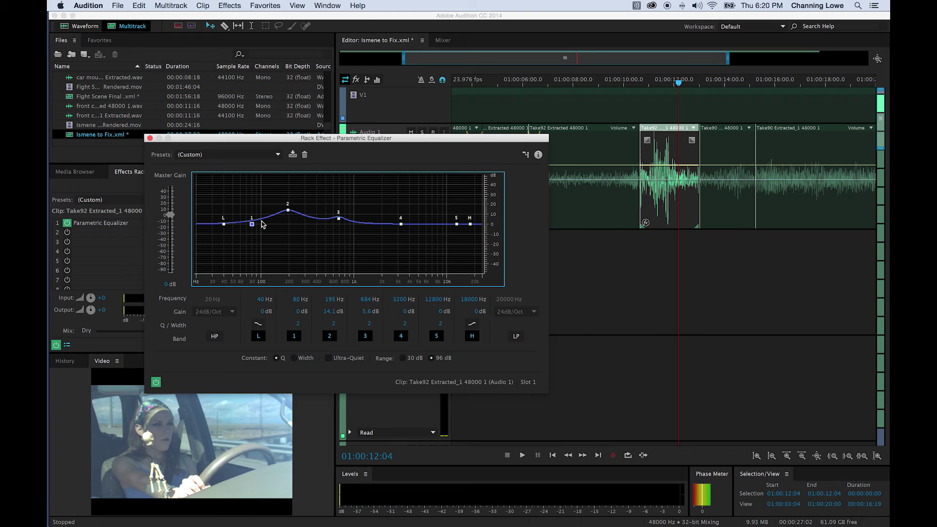
{"action": "left_click", "coordinate": [290, 212]}
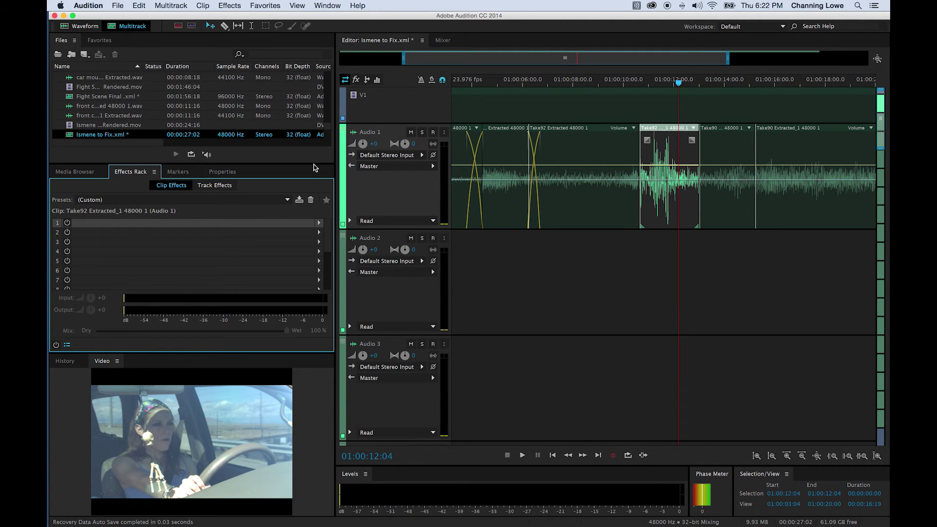
Place the playhead at 01:00:06:10, at the start of the first Take92 segment
{"action": "left_click", "coordinate": [533, 82]}
{"action": "key", "text": "backslash"}
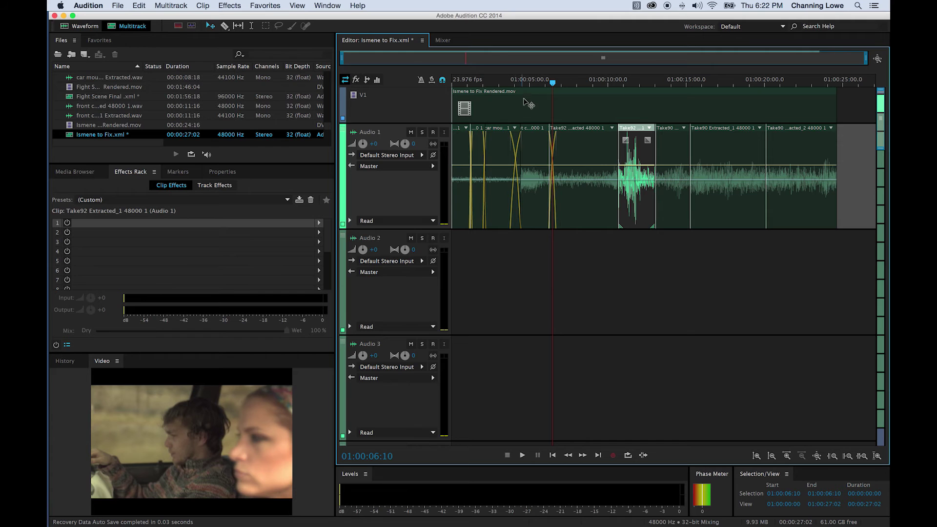
Open the recent Fight Scene Final .xml session and place the playhead at 00:00:10:12
{"action": "left_click", "coordinate": [114, 6]}
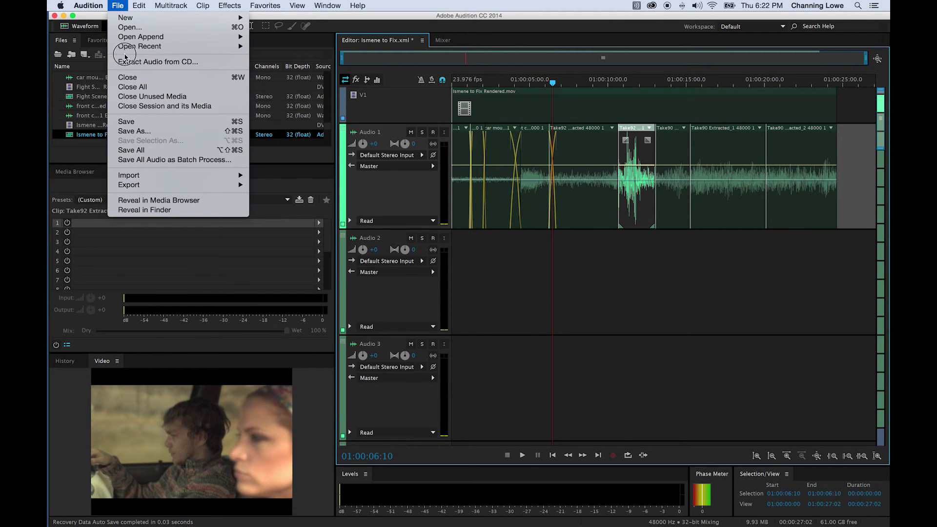
{"action": "mouse_move", "coordinate": [241, 47]}
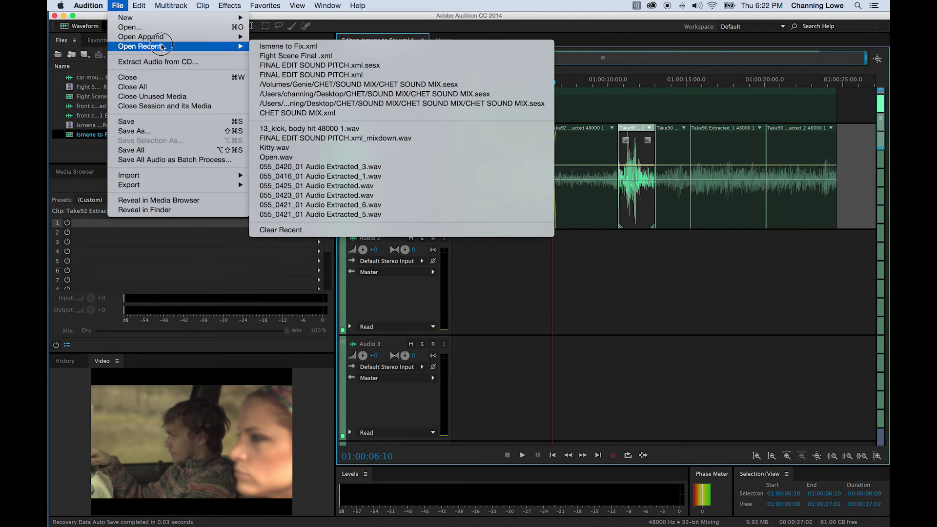
{"action": "left_click", "coordinate": [273, 56]}
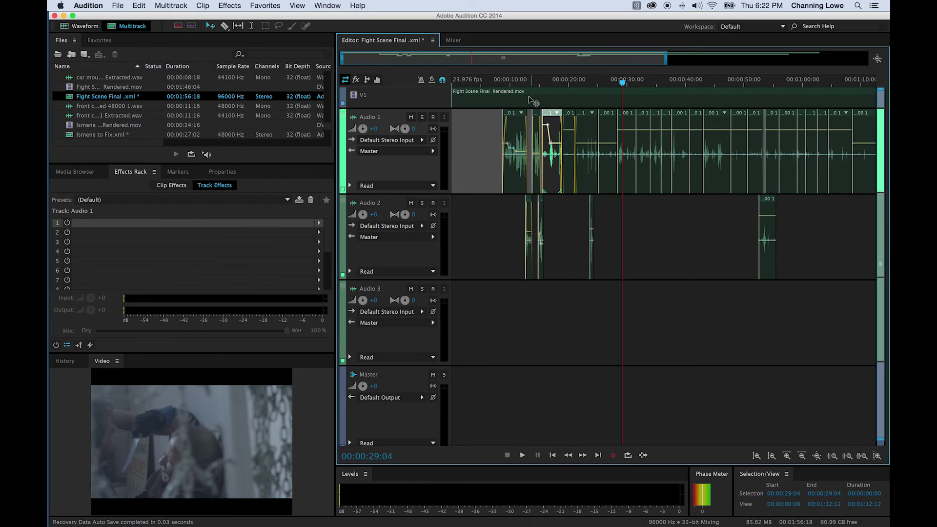
{"action": "left_click", "coordinate": [507, 81]}
{"action": "left_click_drag", "start_coordinate": [508, 84], "coordinate": [512, 83]}
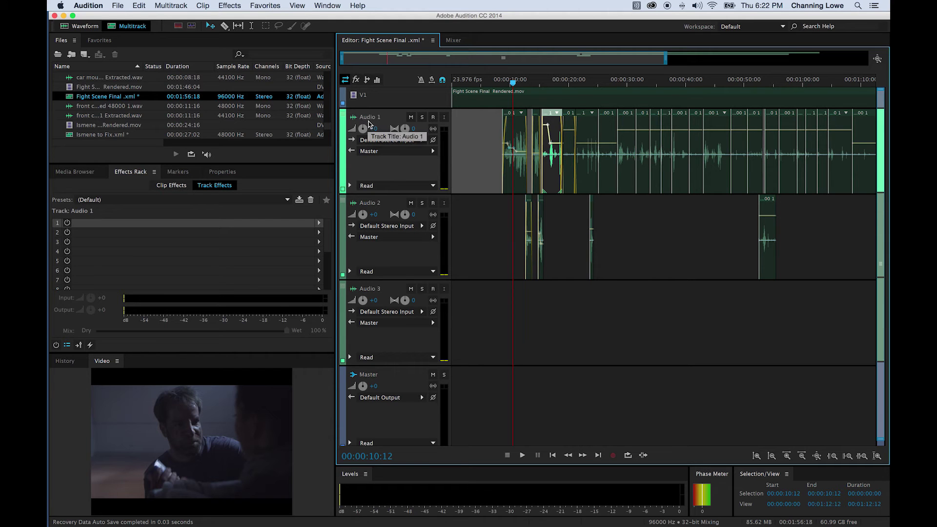
Rename the Audio 1 track as Dialogue 01 and the Audio 2 track as Dialogue 02
{"action": "left_click", "coordinate": [370, 117]}
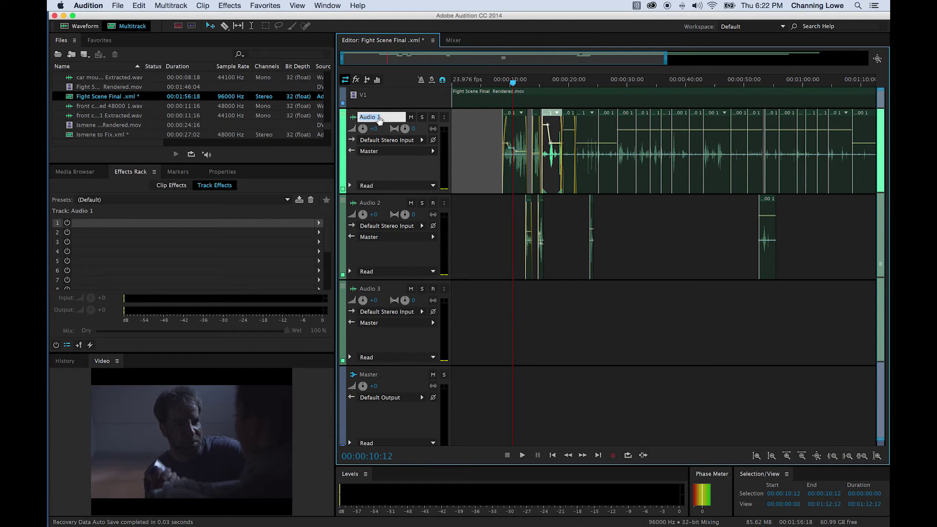
{"action": "type", "text": "Dial"}
{"action": "left_click", "coordinate": [383, 204]}
{"action": "type", "text": "Dia"}
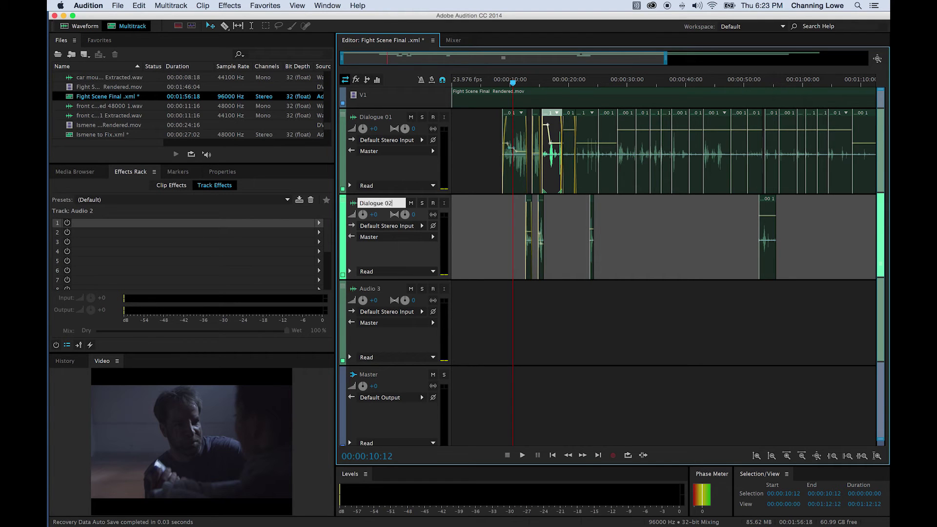
{"action": "left_click", "coordinate": [483, 296]}
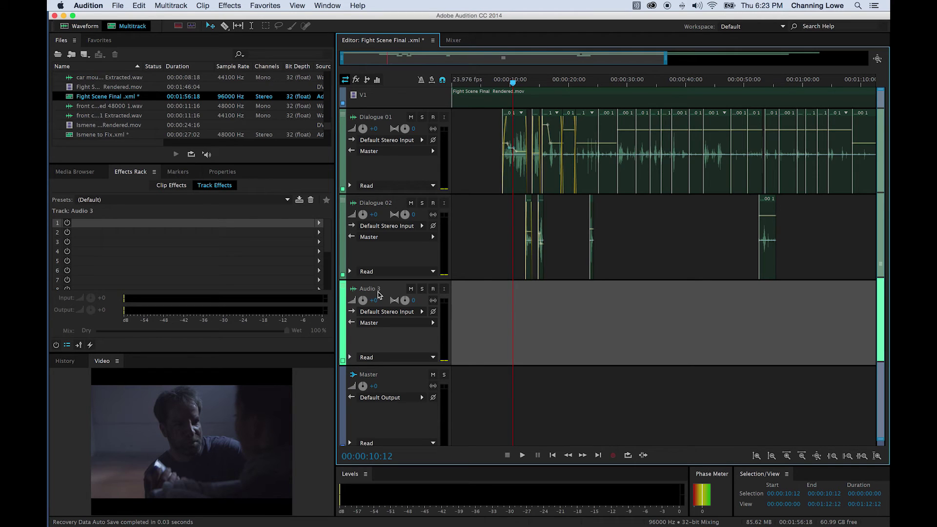
Switch to Word to consult the steps in Sound Sweetening Process.docx, and return to Audition
{"action": "key", "text": "super+Tab"}
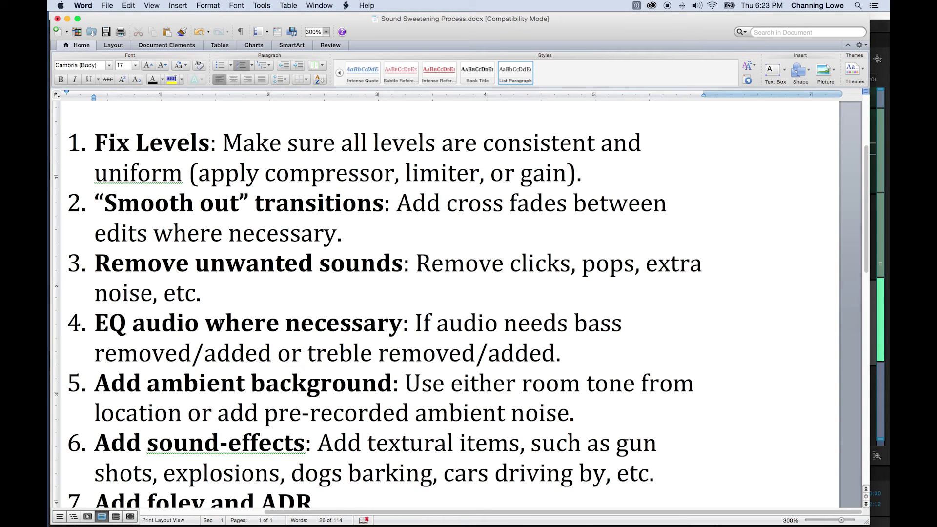
{"action": "key", "text": "super+Tab"}
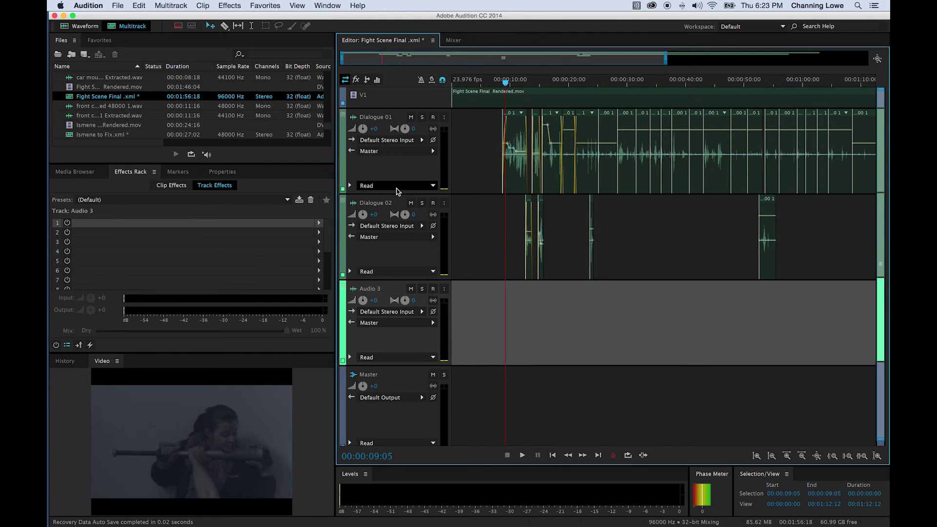
Reopen the recent Ismene to Fix.xml session
{"action": "key", "text": "super+o"}
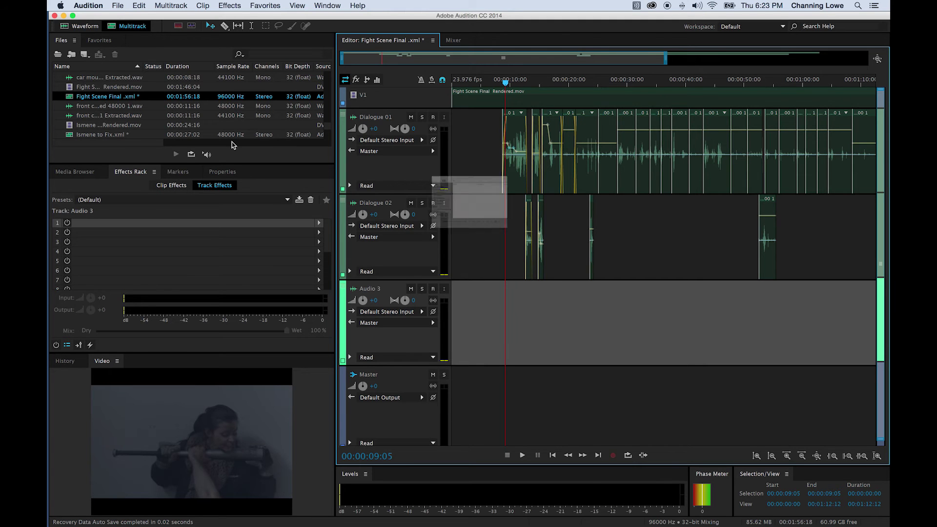
{"action": "key", "text": "Escape"}
{"action": "left_click", "coordinate": [120, 6]}
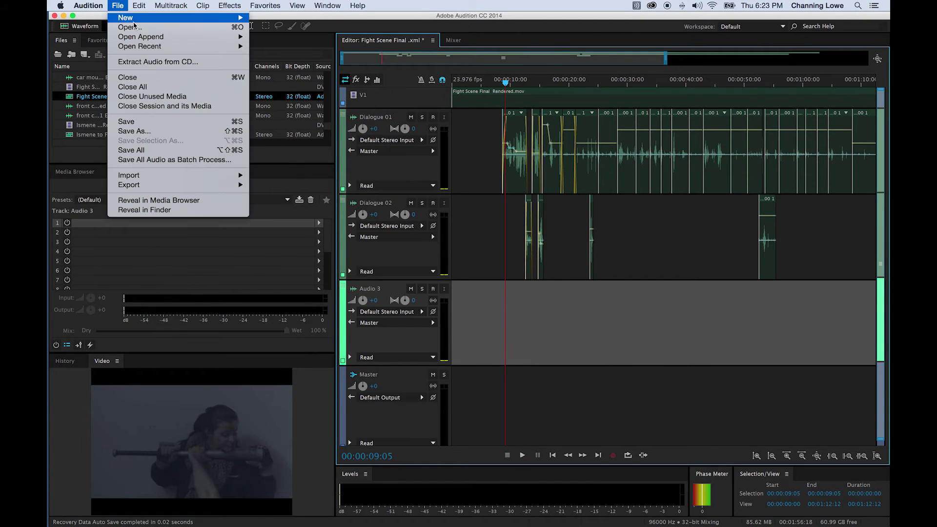
{"action": "mouse_move", "coordinate": [148, 47]}
{"action": "left_click", "coordinate": [285, 56]}
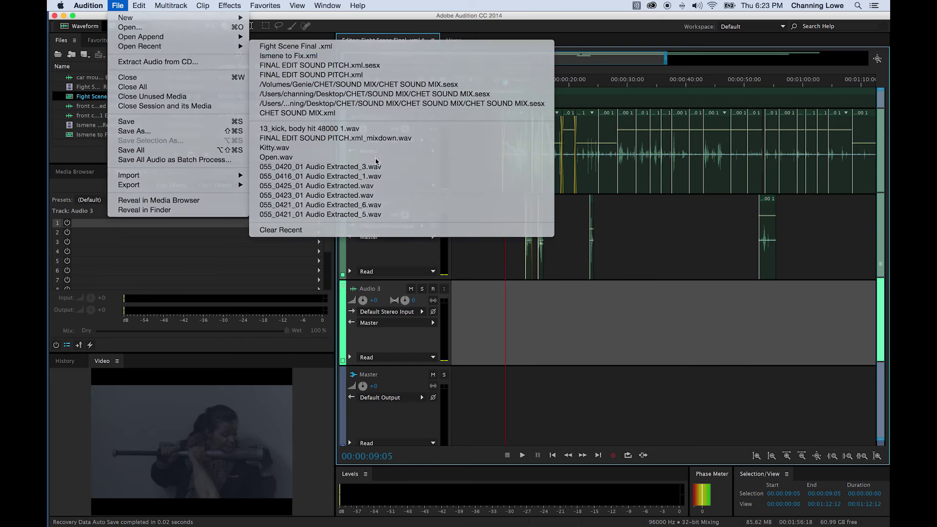
Play the background noise in the first Take92 segment from 01:00:07:18 to 01:00:08:18
{"action": "mouse_move", "coordinate": [566, 80]}
{"action": "left_mouse_down"}
{"action": "mouse_move", "coordinate": [592, 80]}
{"action": "mouse_move", "coordinate": [573, 80]}
{"action": "left_mouse_up"}
{"action": "key", "text": "space"}
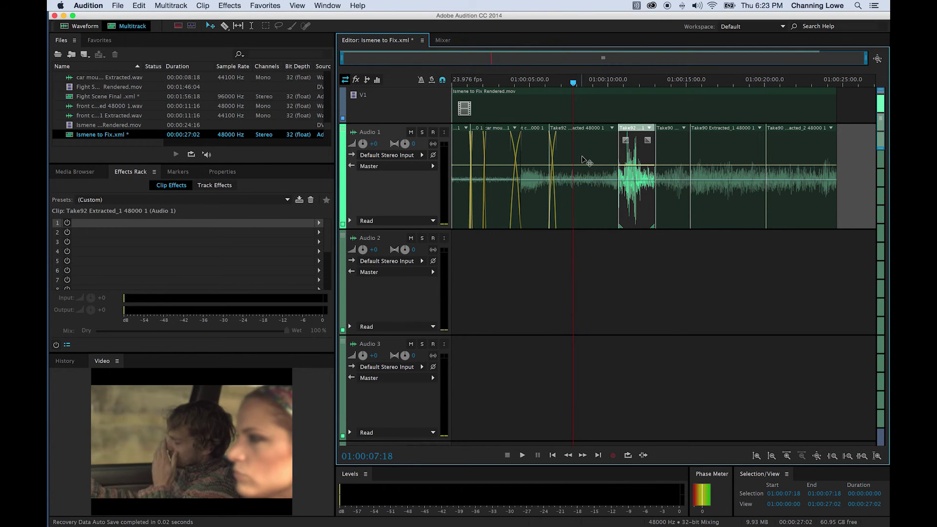
{"action": "key", "text": "space"}
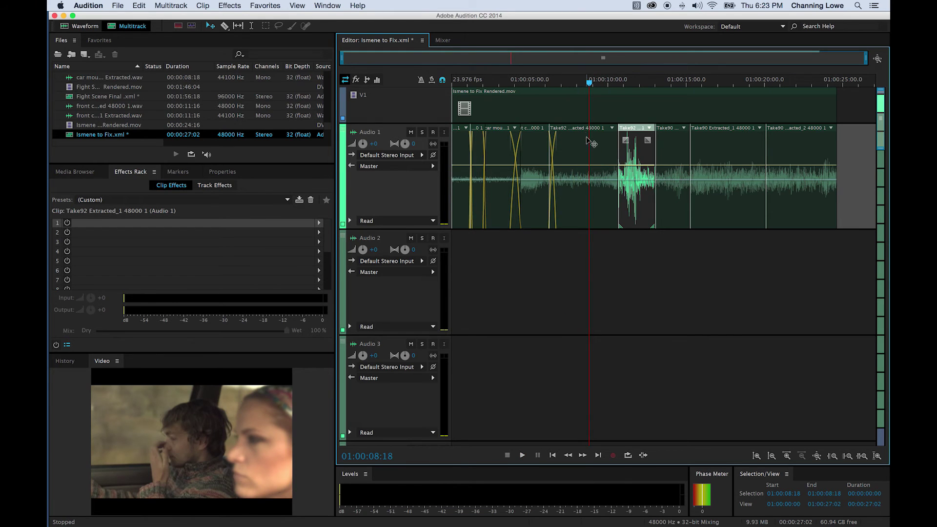
Open the first Take92 segment in the waveform editor and place the playhead at 01:00:08:13
{"action": "key", "text": "equal"}
{"action": "key", "text": "equal"}
{"action": "key", "text": "equal"}
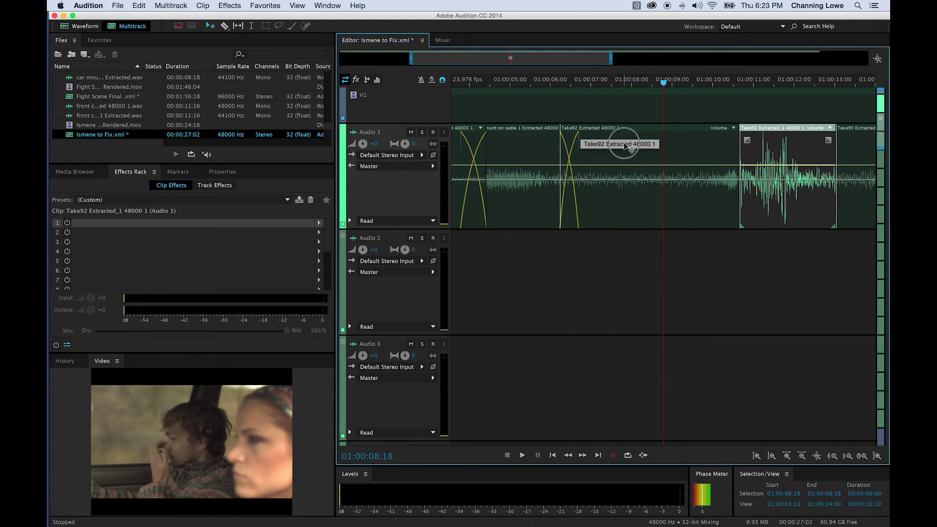
{"action": "double_click", "coordinate": [604, 144]}
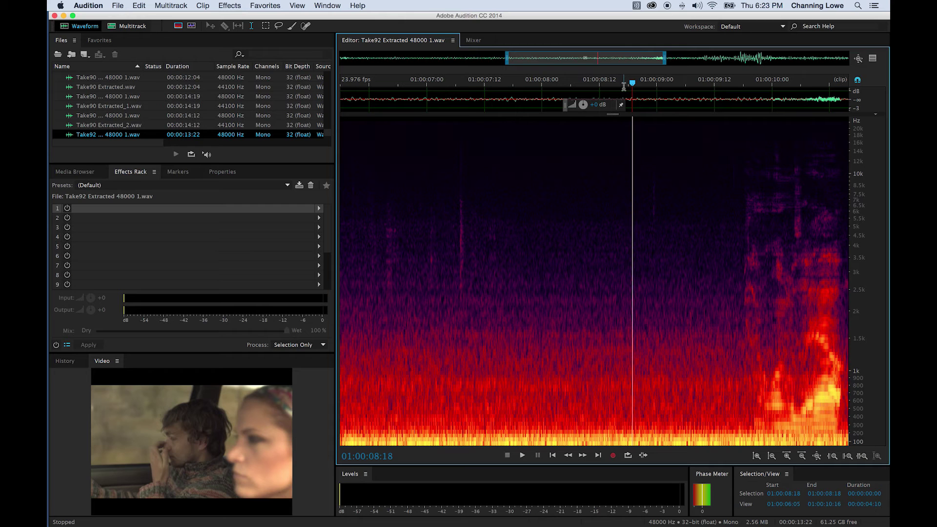
{"action": "left_click_drag", "start_coordinate": [618, 84], "coordinate": [605, 85]}
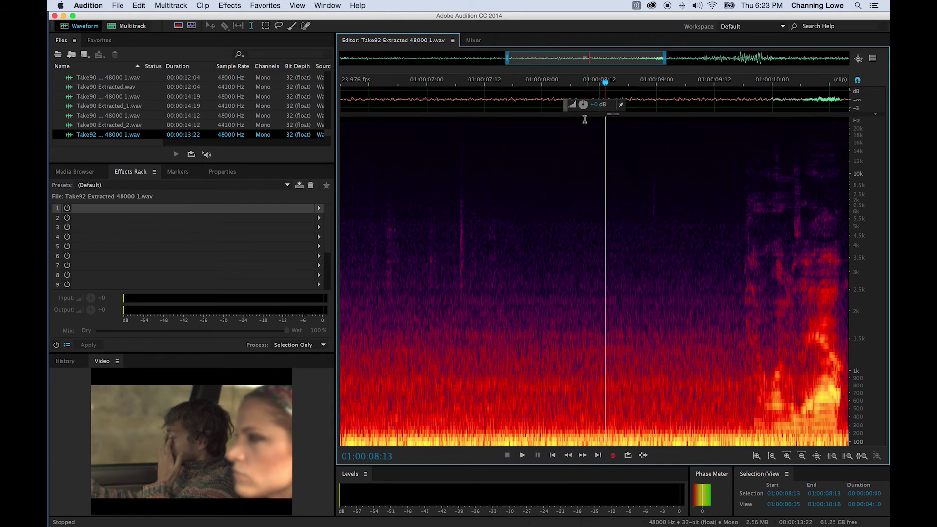
Compare the spectral frequency and spectral pitch displays of the Take92 file, and return to the plain waveform display
{"action": "left_click", "coordinate": [179, 26]}
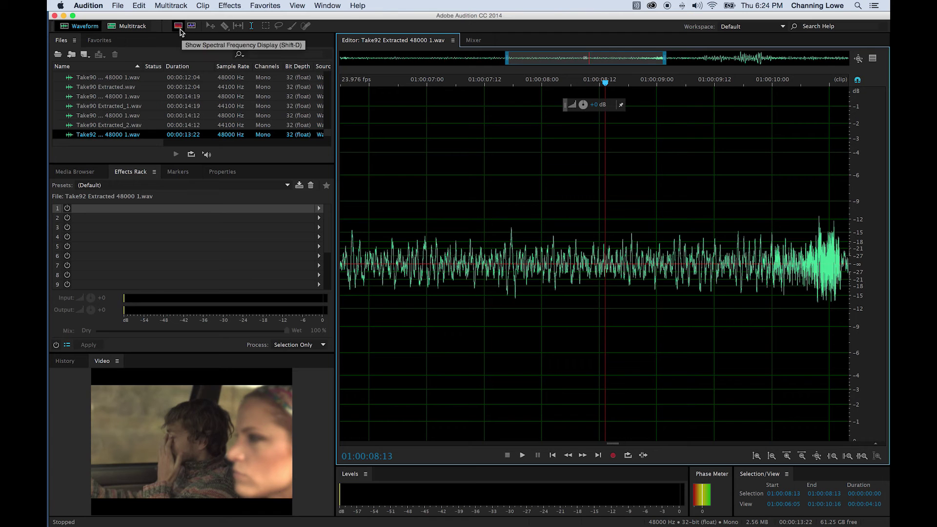
{"action": "left_click", "coordinate": [181, 28]}
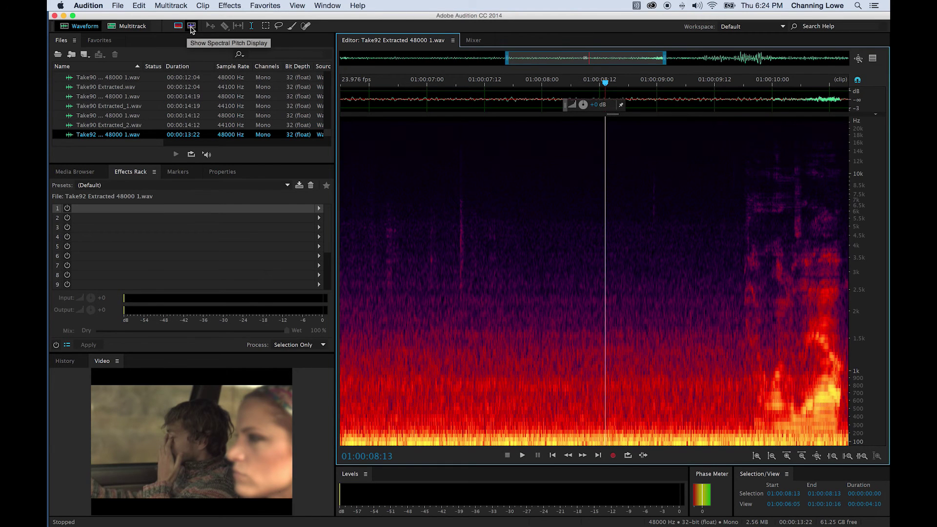
{"action": "left_click", "coordinate": [191, 27]}
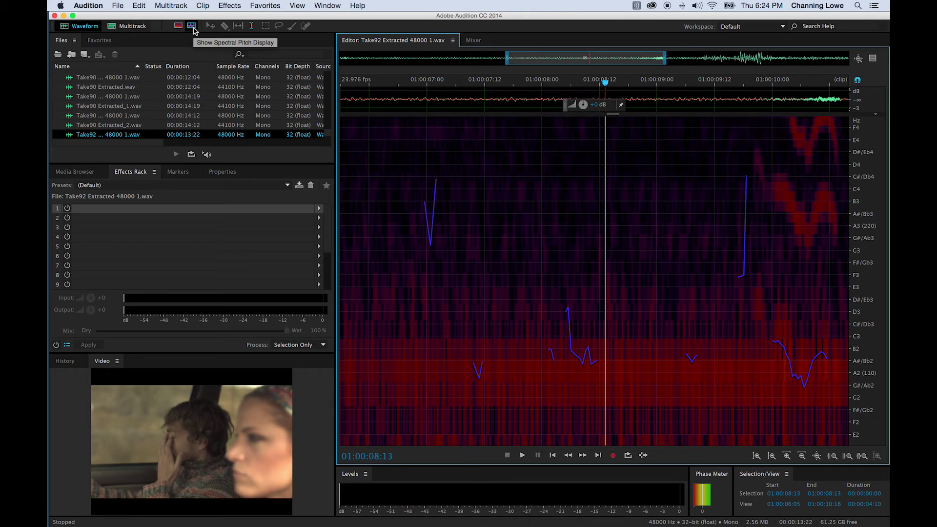
{"action": "left_click", "coordinate": [191, 28]}
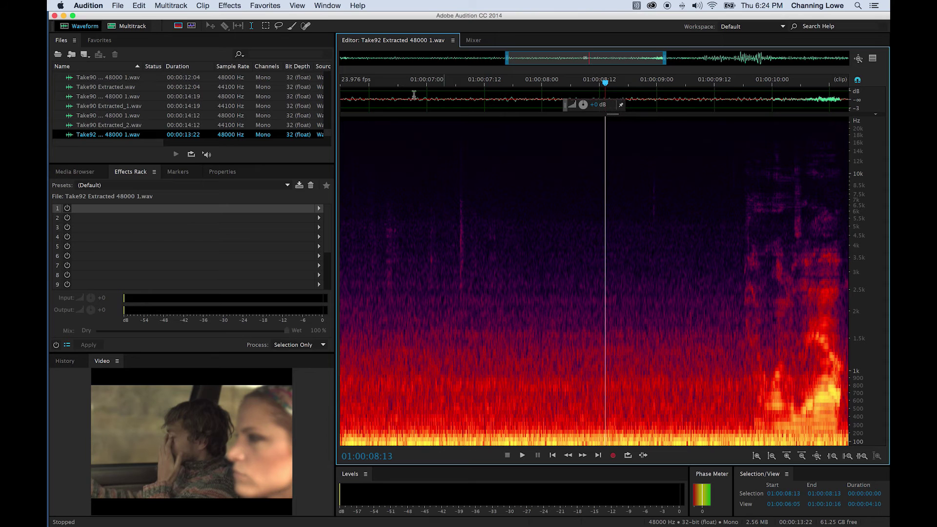
{"action": "left_click", "coordinate": [178, 26]}
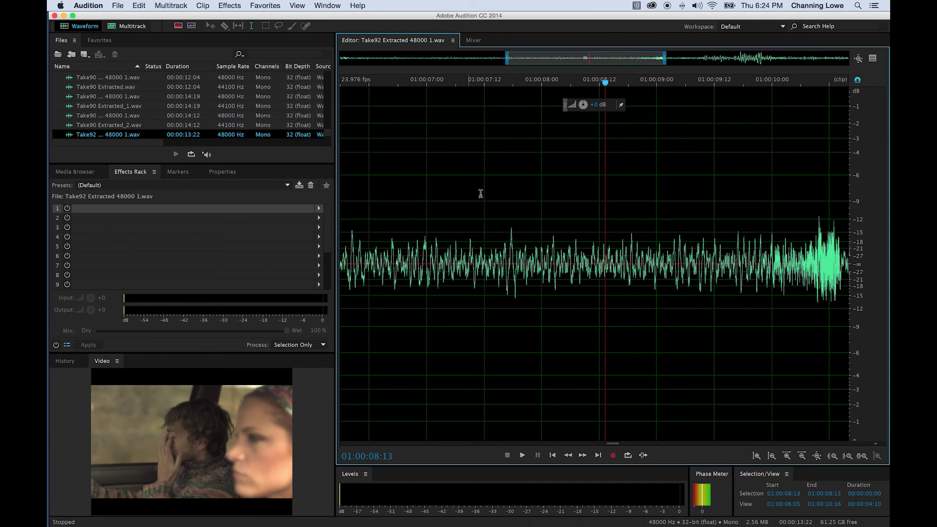
Select the noise-only stretch from 01:00:07:12 to 01:00:08:10 in the Take92 waveform and capture it as the noise print
{"action": "left_click_drag", "start_coordinate": [512, 84], "coordinate": [483, 98]}
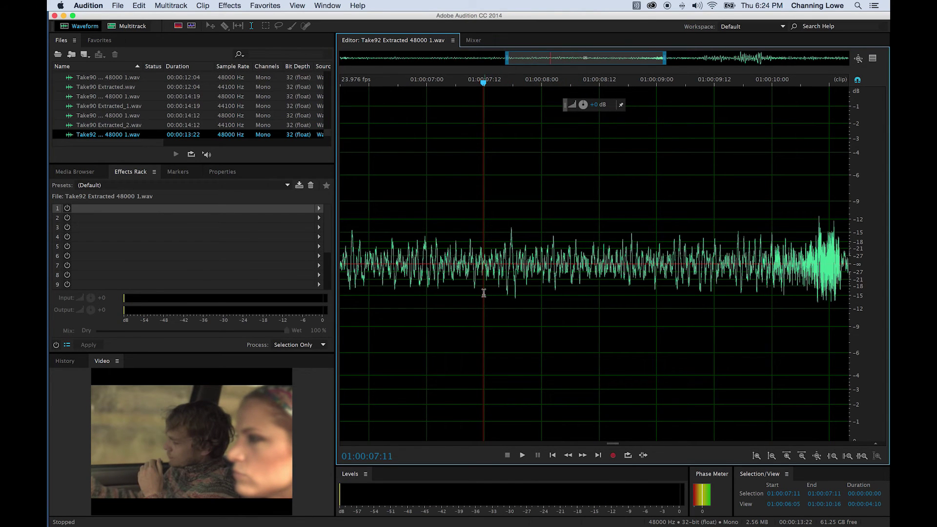
{"action": "left_click_drag", "start_coordinate": [483, 292], "coordinate": [590, 298]}
{"action": "key", "text": "space"}
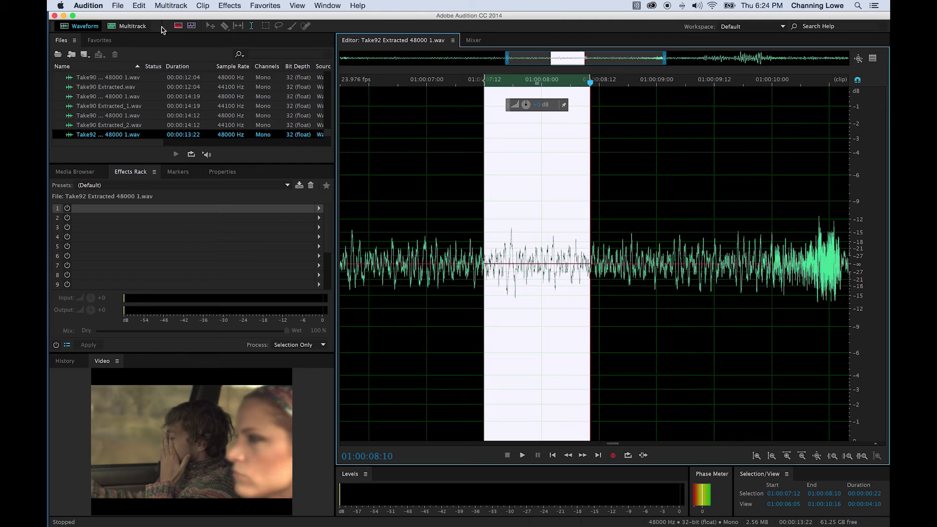
{"action": "left_click", "coordinate": [229, 5]}
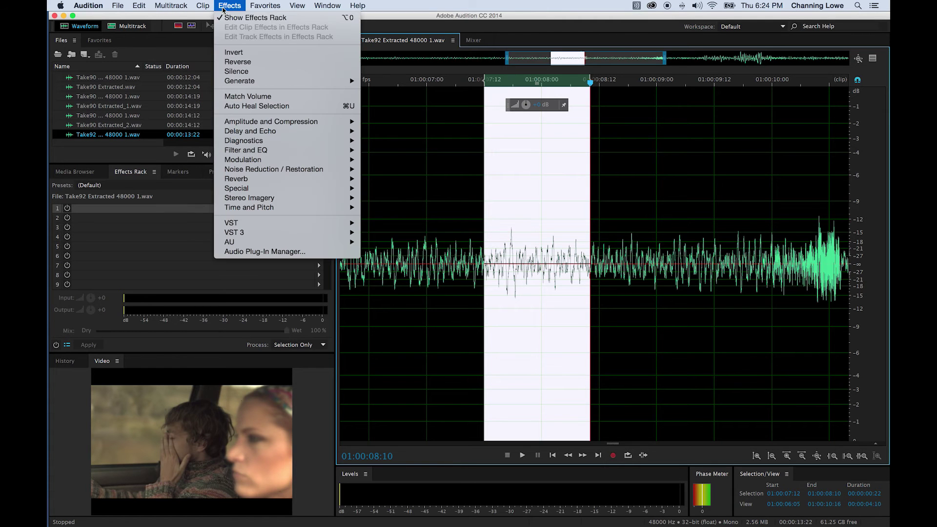
{"action": "mouse_move", "coordinate": [261, 171]}
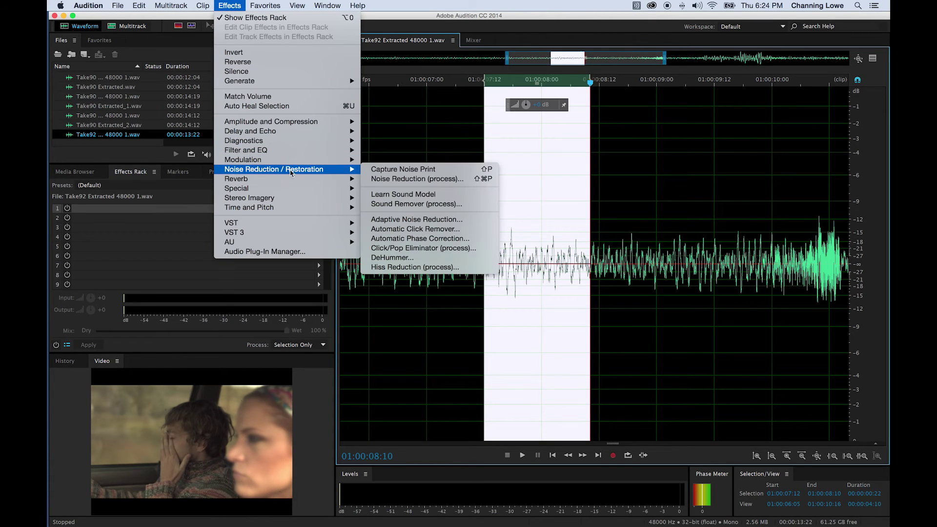
{"action": "left_click", "coordinate": [419, 172]}
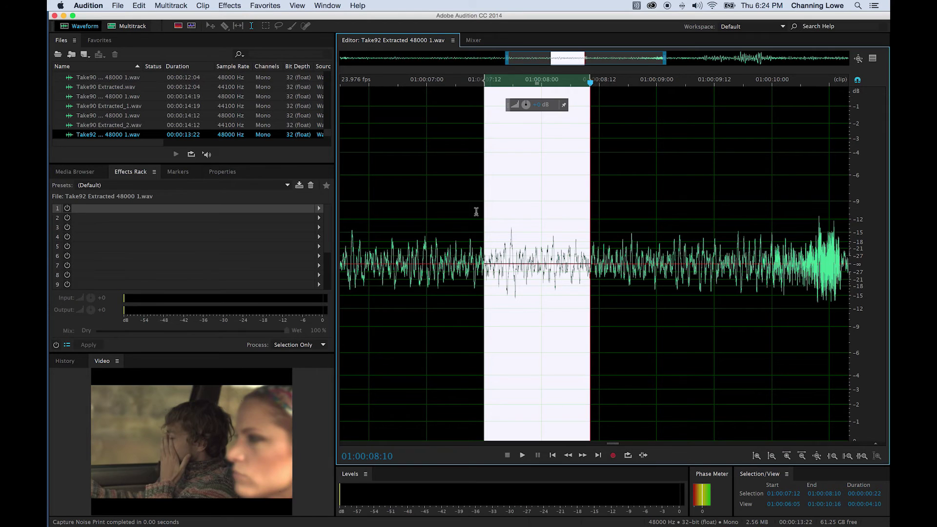
Select the entire Take92 file and open the Noise Reduction process for it
{"action": "left_click", "coordinate": [460, 210]}
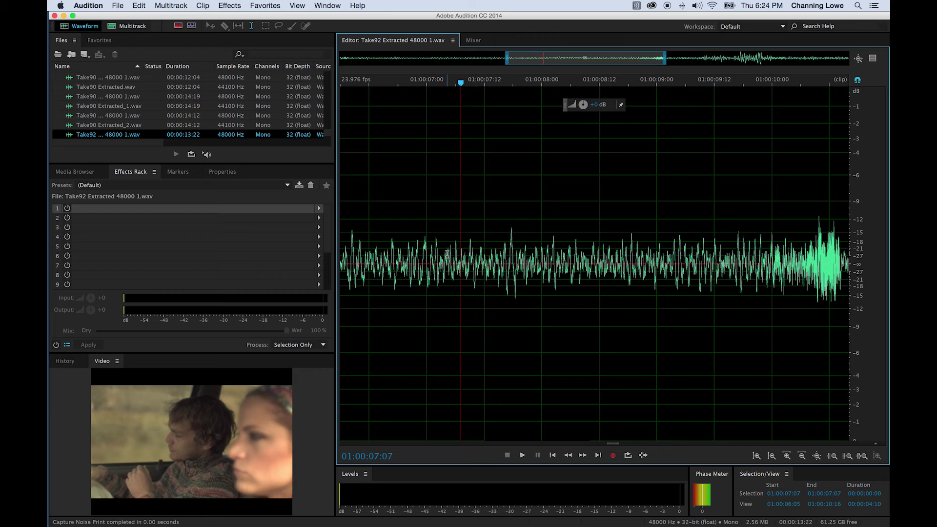
{"action": "key", "text": "super+a"}
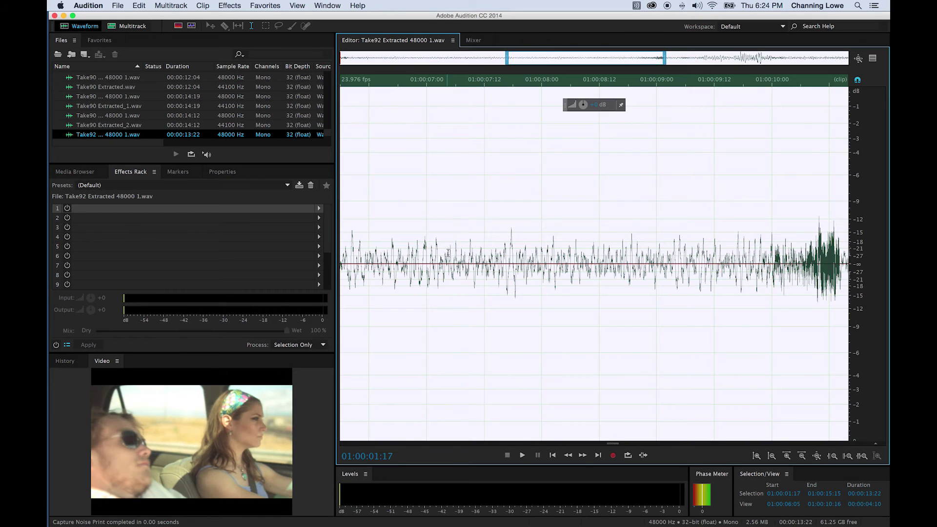
{"action": "left_click", "coordinate": [241, 5]}
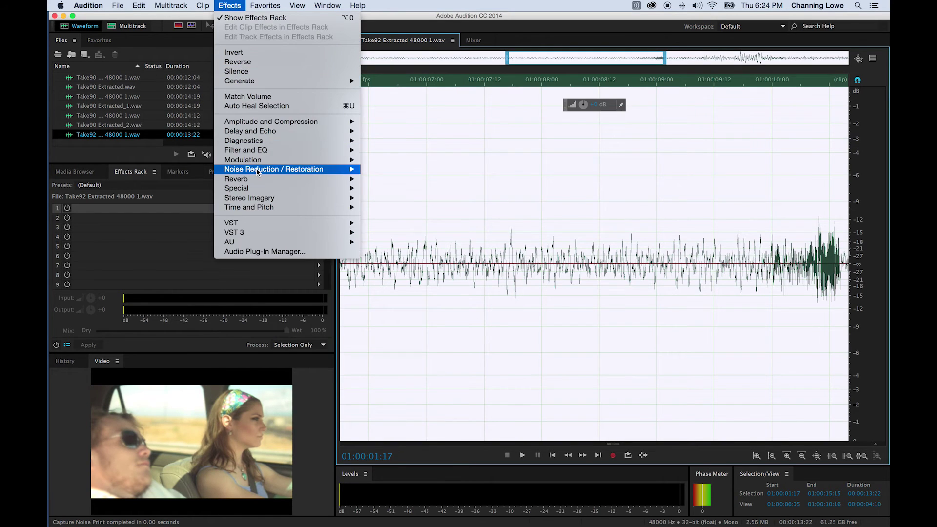
{"action": "mouse_move", "coordinate": [258, 172]}
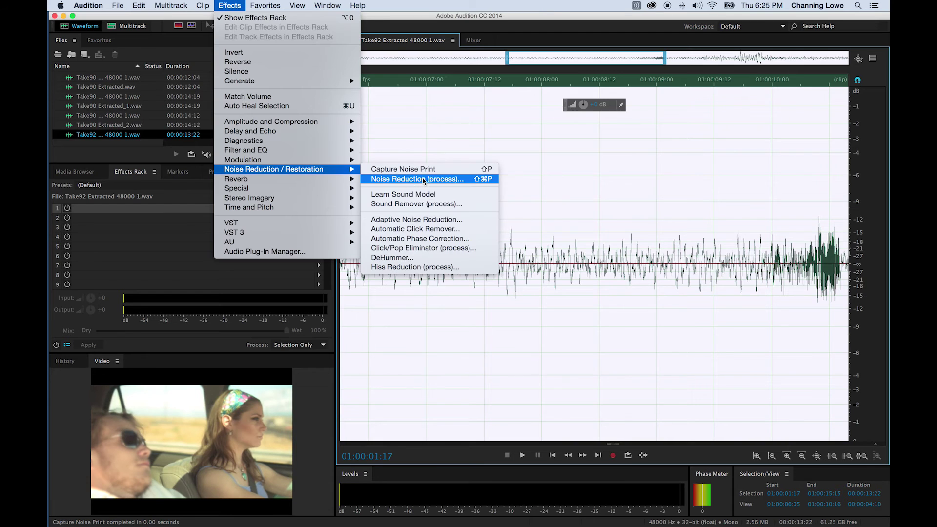
{"action": "left_click", "coordinate": [424, 180]}
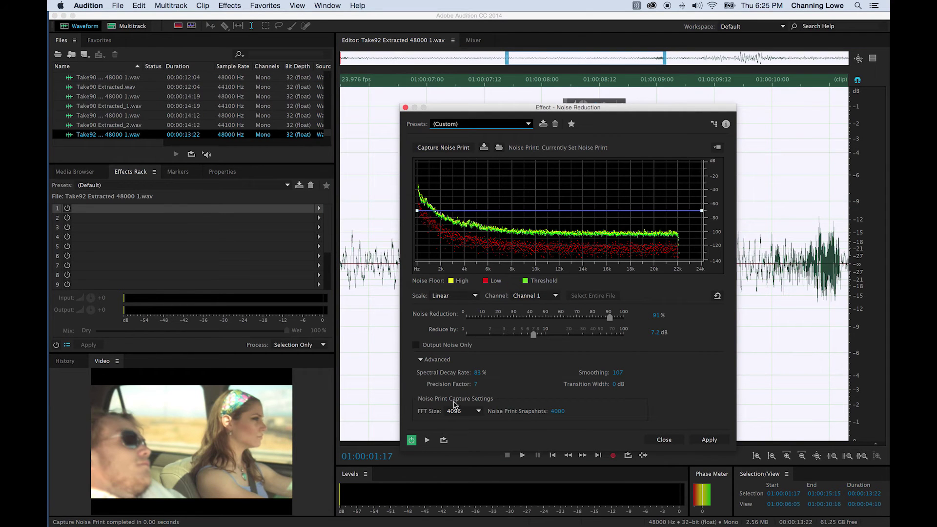
Preview the noise reduction on the Take92 clip while raising the reduction amount to 63.9 dB
{"action": "left_click", "coordinate": [428, 440]}
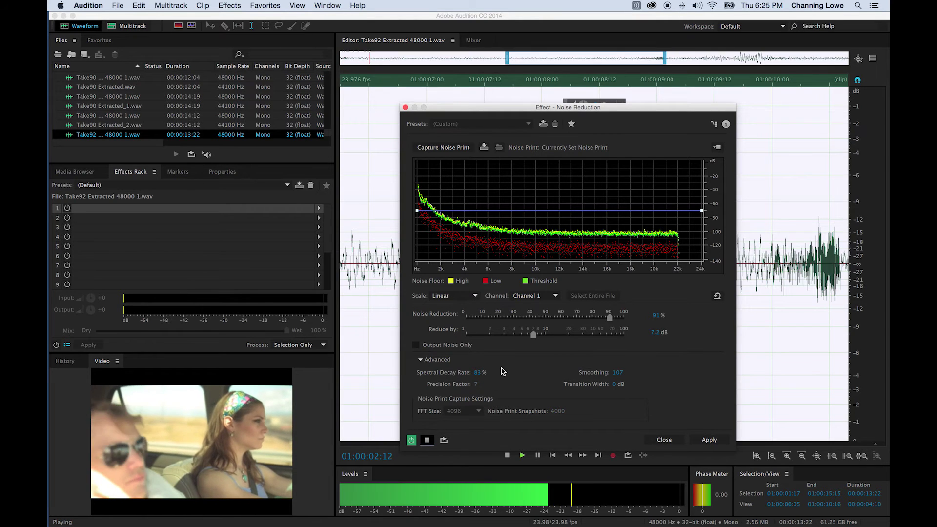
{"action": "left_click_drag", "start_coordinate": [533, 334], "coordinate": [608, 336]}
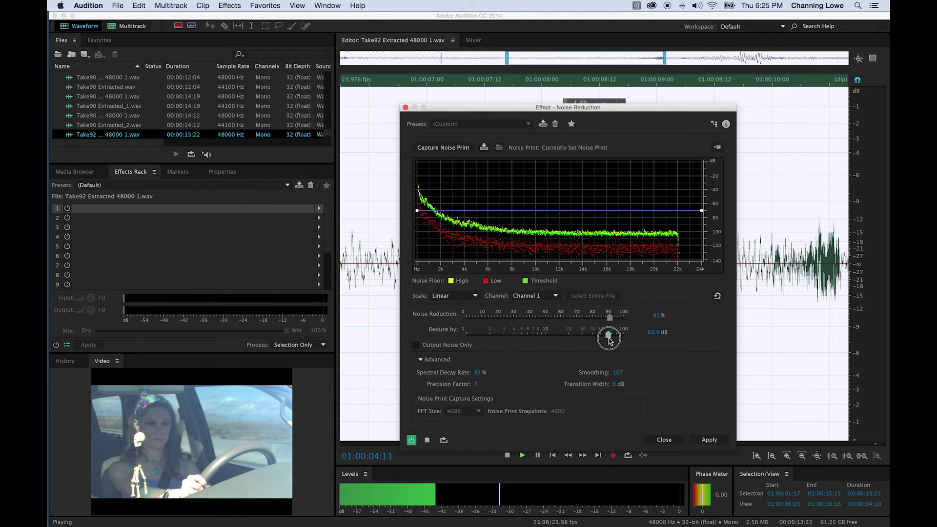
{"action": "key", "text": "space"}
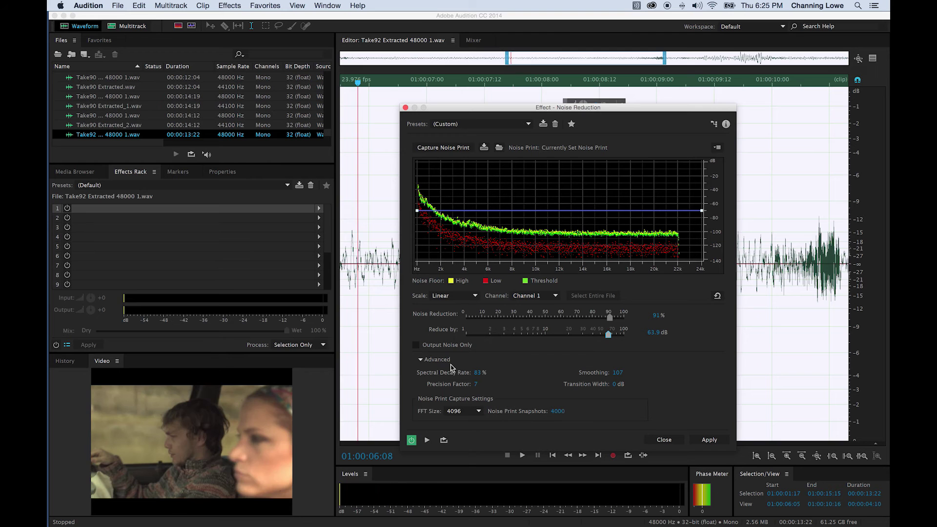
{"action": "key", "text": "XF86AudioRaiseVolume"}
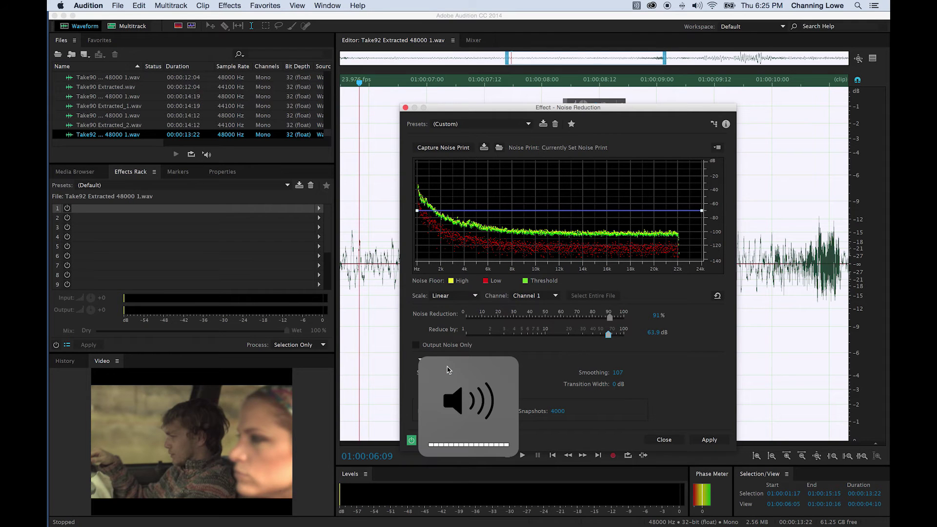
{"action": "key", "text": "space"}
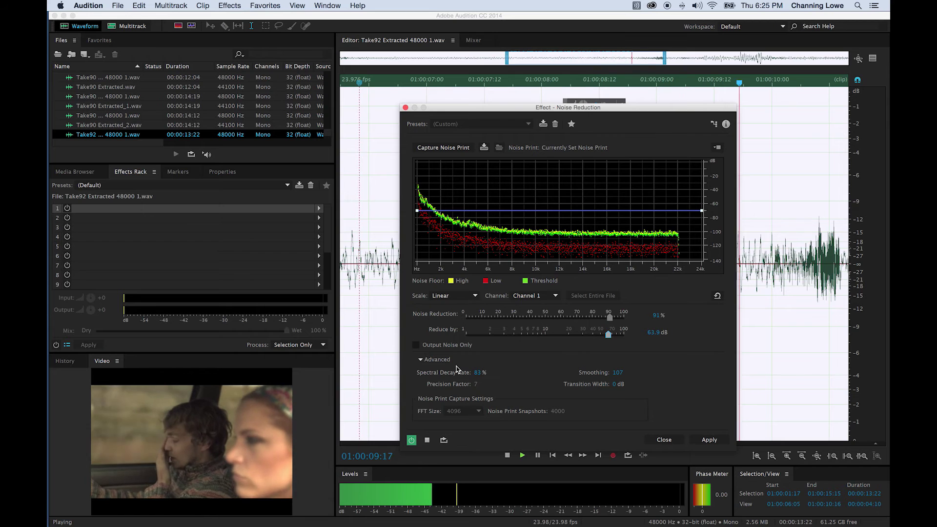
{"action": "key", "text": "space"}
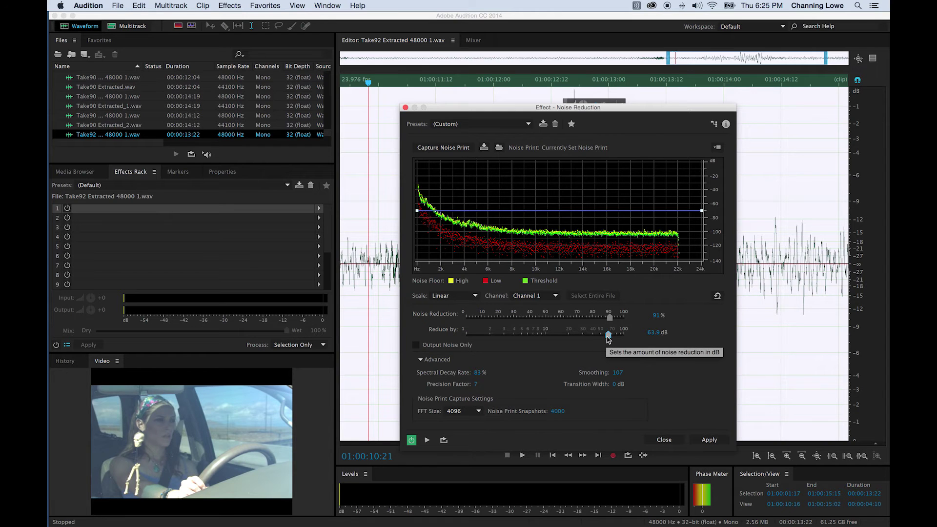
Lower the noise reduction to about 64% and the reduction amount to 11.5 dB, preview it and apply the effect to the Take92 clip
{"action": "left_click_drag", "start_coordinate": [609, 316], "coordinate": [554, 337]}
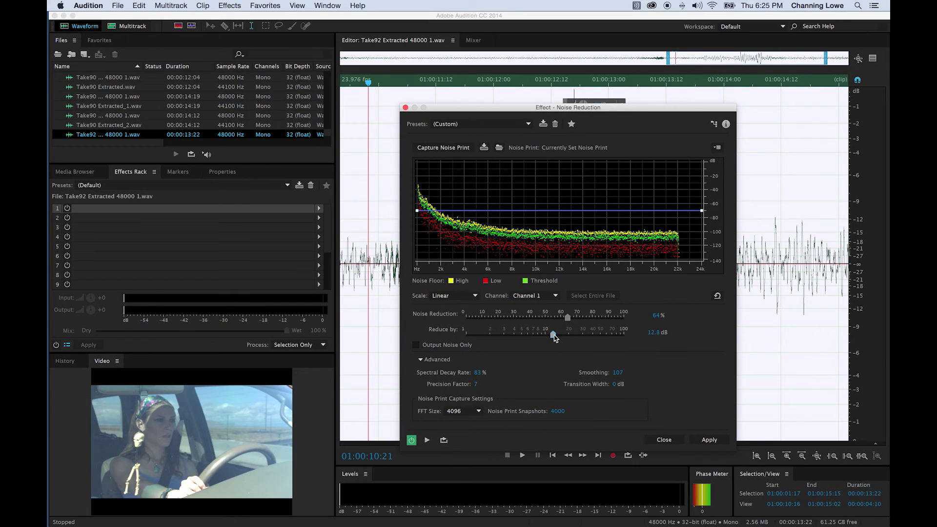
{"action": "left_click", "coordinate": [426, 440]}
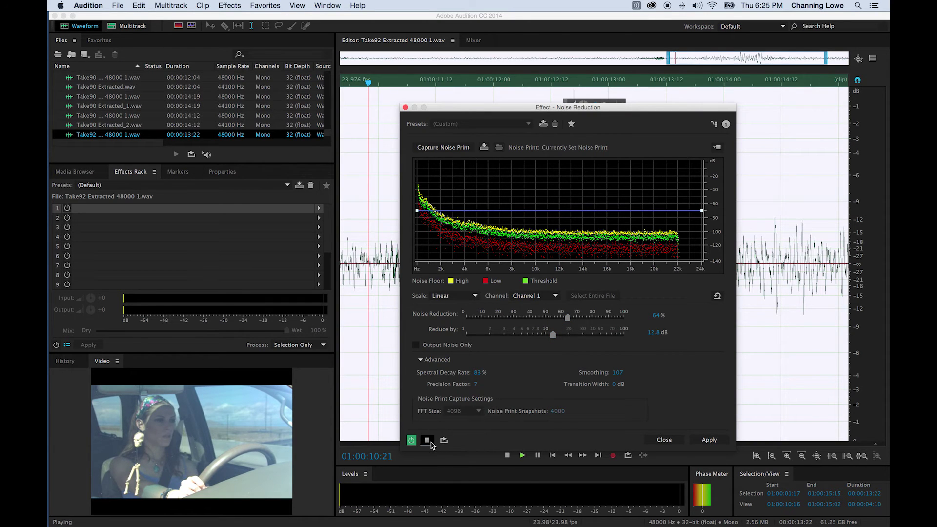
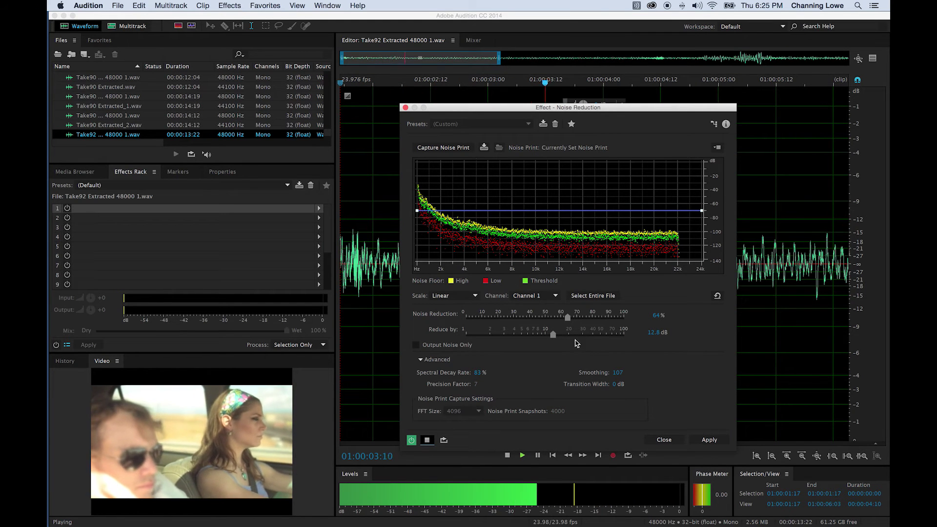
{"action": "left_click_drag", "start_coordinate": [553, 335], "coordinate": [549, 336]}
{"action": "left_click", "coordinate": [566, 319]}
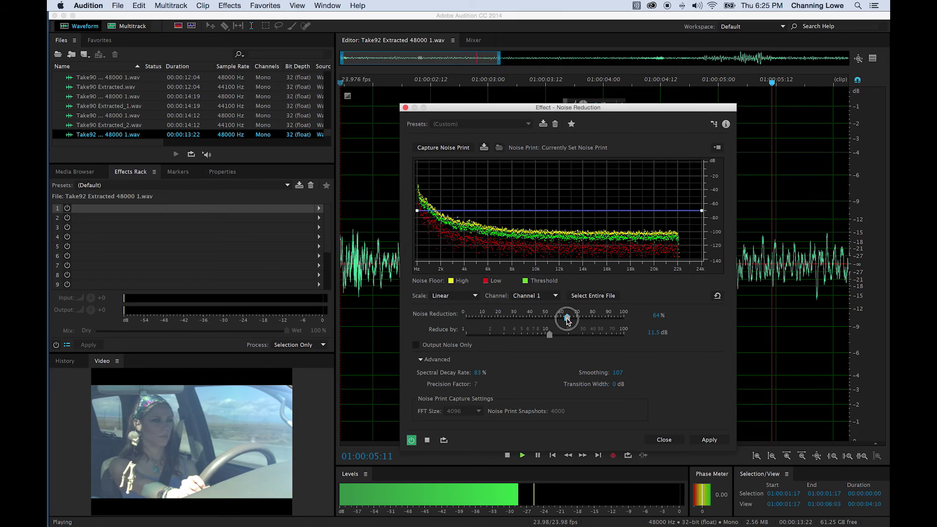
{"action": "left_click", "coordinate": [678, 444]}
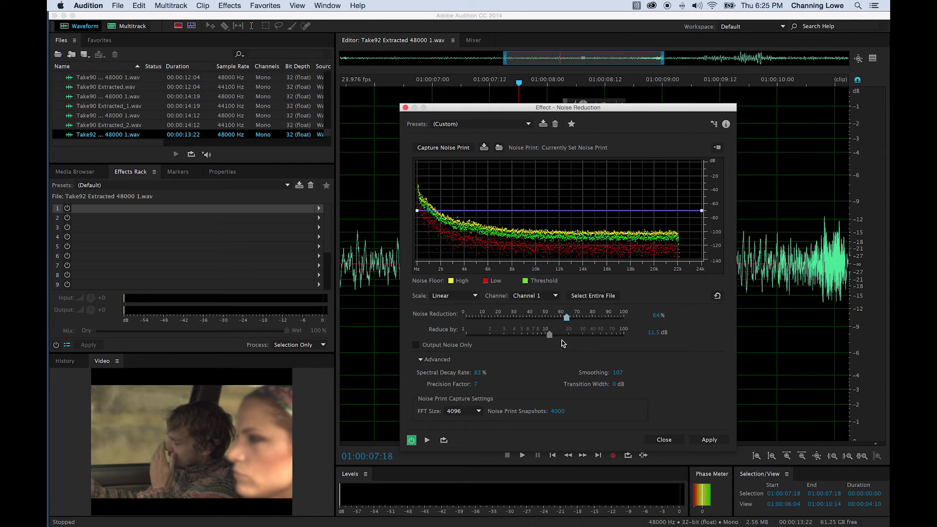
{"action": "left_click", "coordinate": [710, 440]}
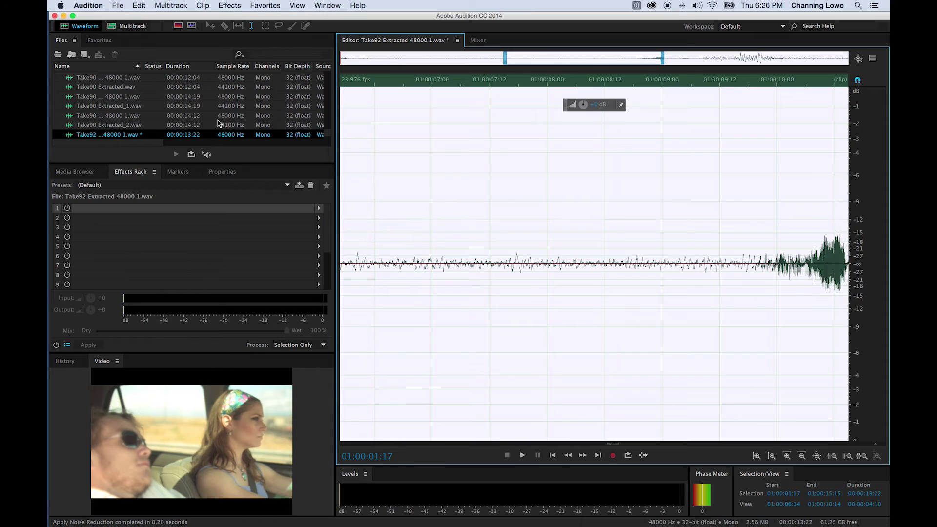
Return to the Ismene to Fix multitrack session and check the sound around the start of the cleaned Take92 clip
{"action": "left_click", "coordinate": [127, 26]}
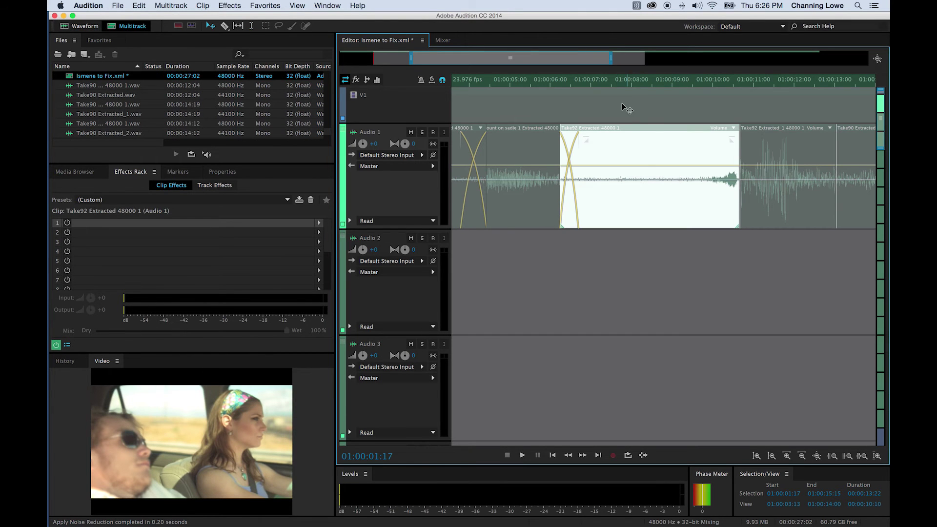
{"action": "left_click", "coordinate": [613, 100]}
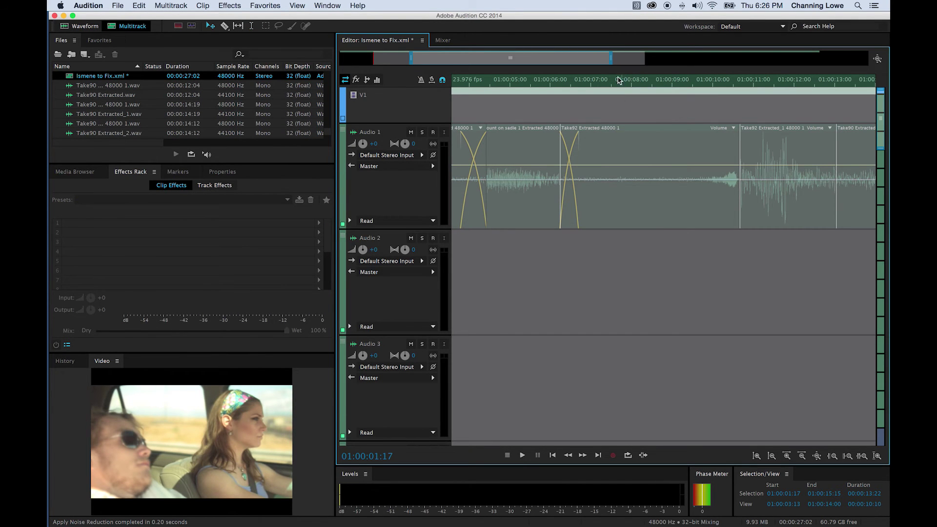
{"action": "left_click", "coordinate": [607, 106]}
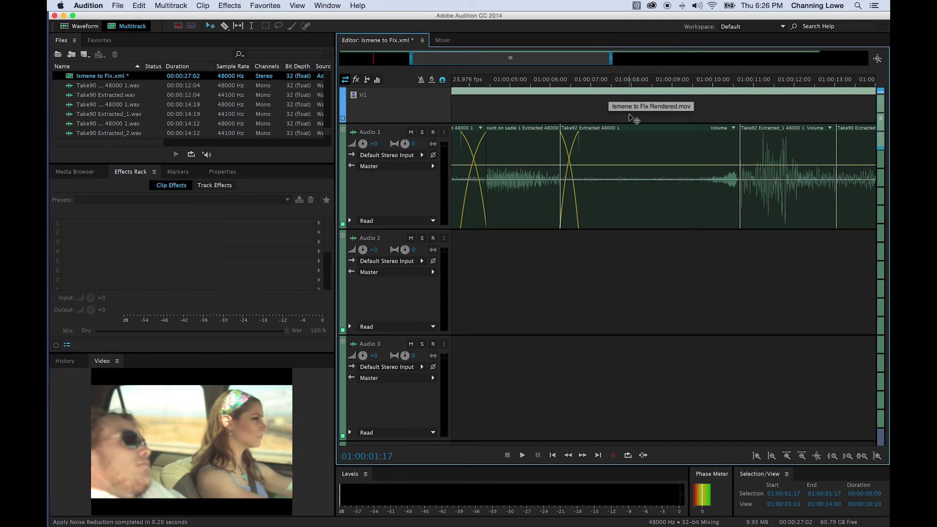
{"action": "left_click", "coordinate": [607, 81]}
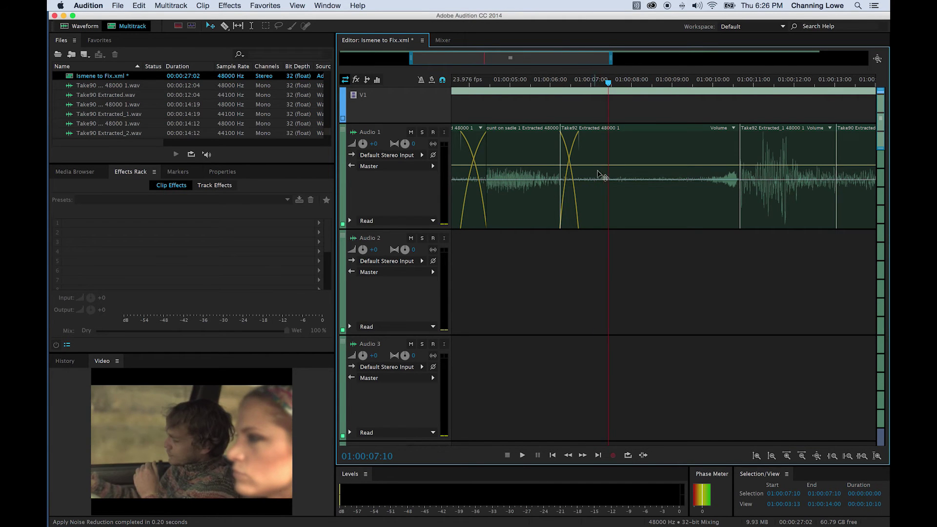
{"action": "left_click", "coordinate": [581, 84]}
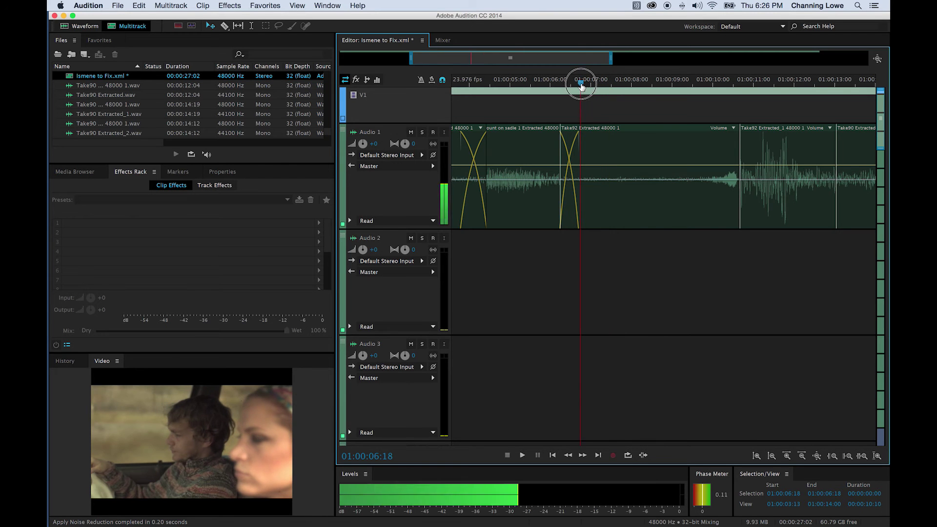
Open the front car mount clip in the waveform editor, apply Noise Reduction to its whole length with the current settings and play it back
{"action": "double_click", "coordinate": [537, 156]}
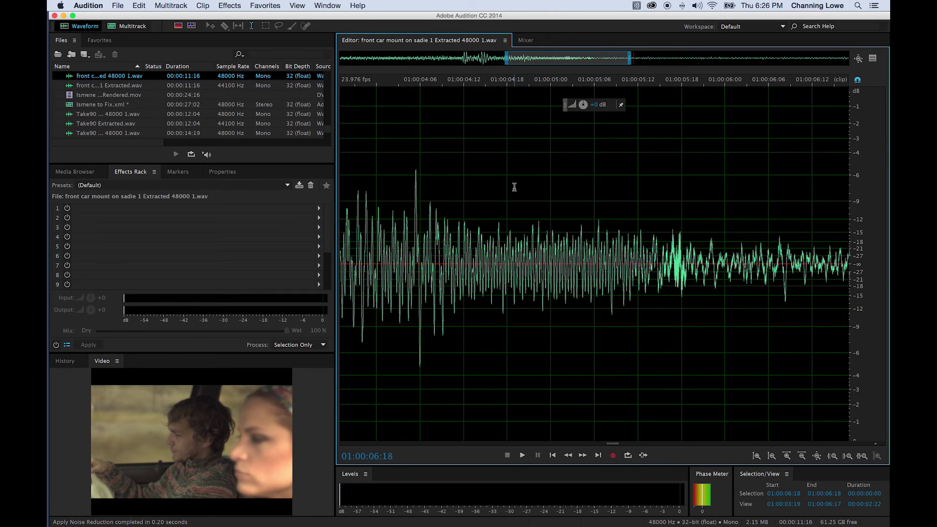
{"action": "key", "text": "space"}
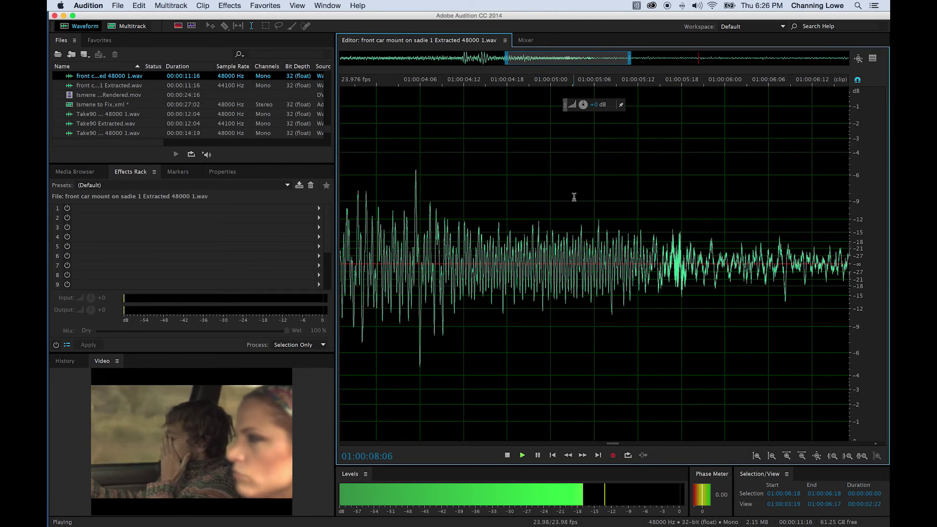
{"action": "key", "text": "space"}
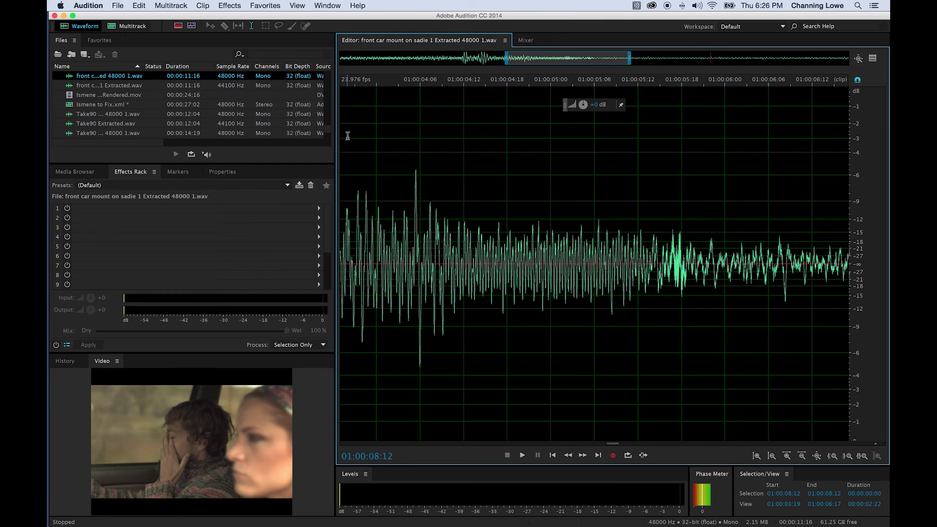
{"action": "key", "text": "super+a"}
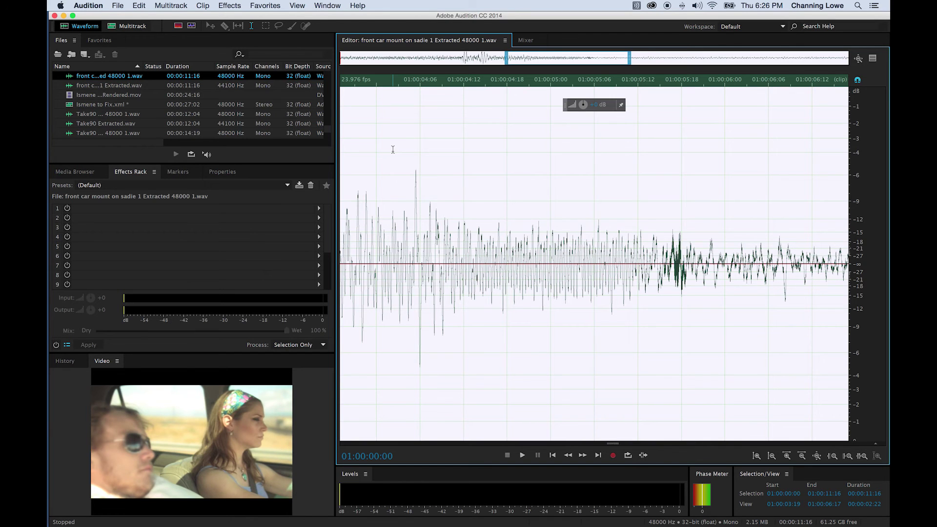
{"action": "key", "text": "super+shift+p"}
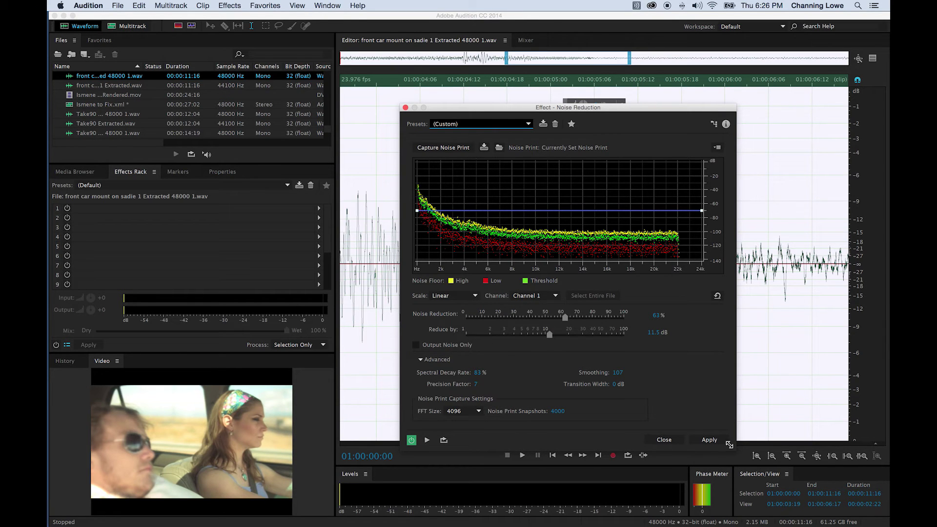
{"action": "left_click", "coordinate": [715, 442]}
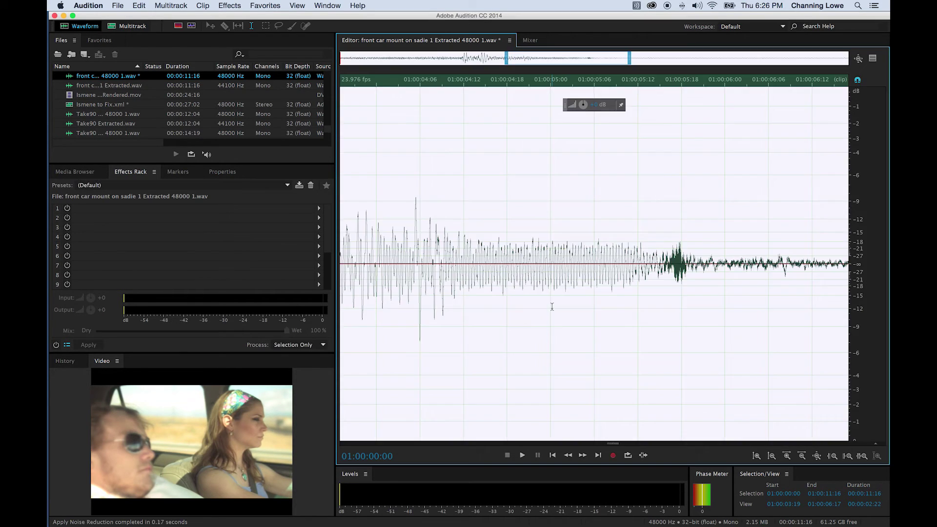
{"action": "key", "text": "space"}
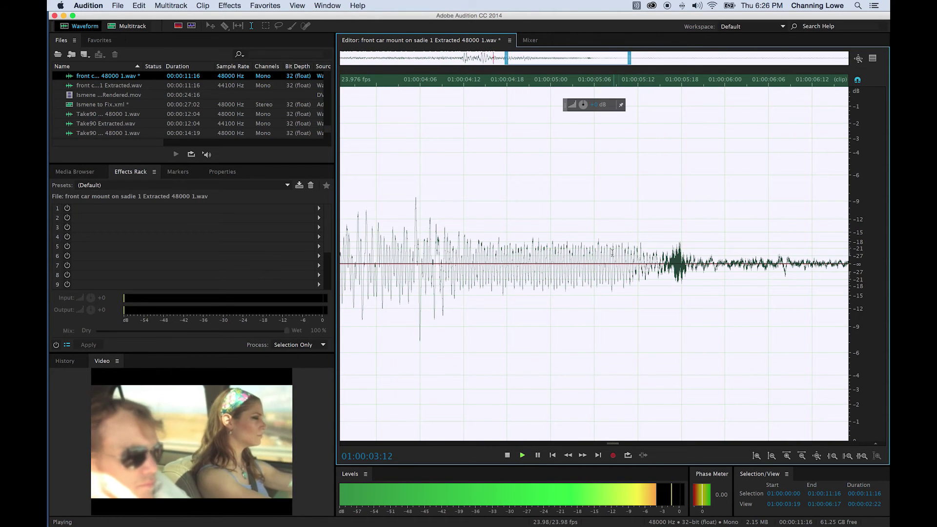
{"action": "key", "text": "space"}
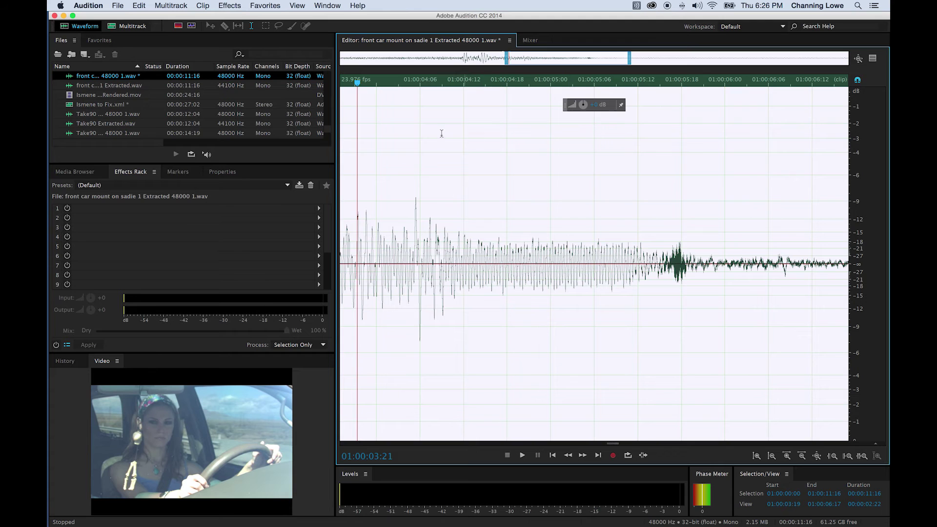
Return to the multitrack view, clear the time selection and open the Fight Scene Final .xml session
{"action": "left_click", "coordinate": [126, 25]}
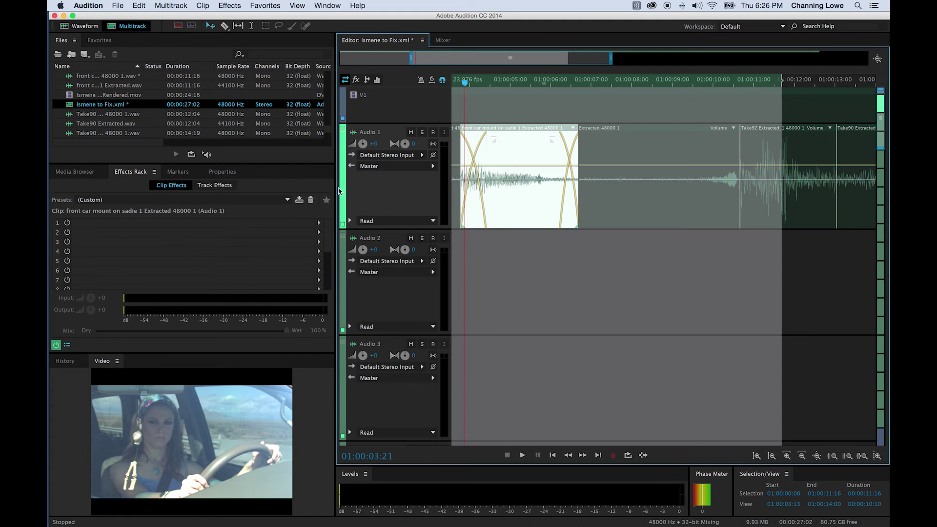
{"action": "left_click", "coordinate": [459, 260]}
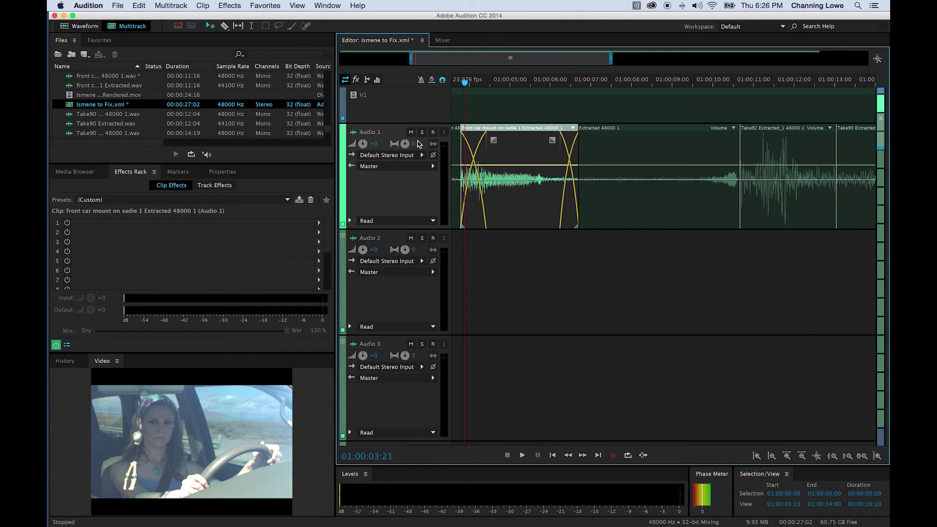
{"action": "left_click", "coordinate": [120, 5]}
{"action": "mouse_move", "coordinate": [146, 46]}
{"action": "left_click", "coordinate": [303, 57]}
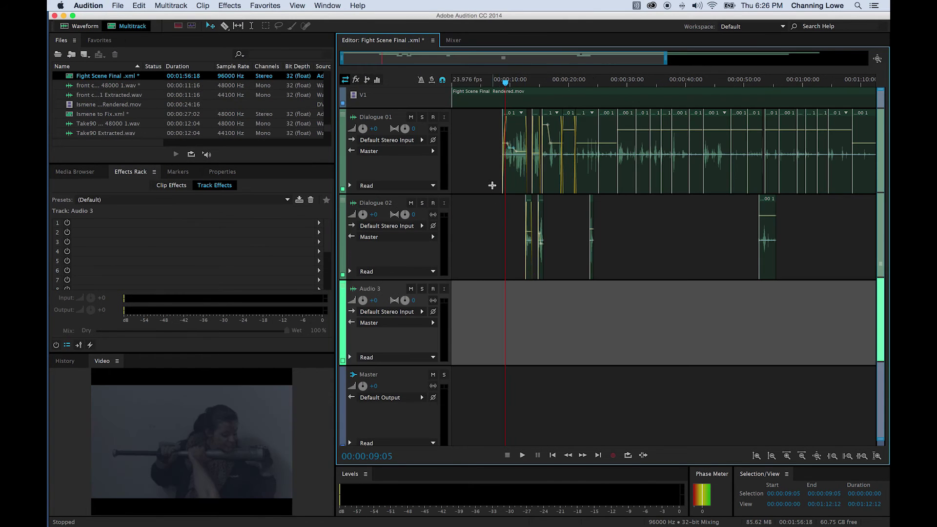
Switch to the Sound Sweetening Process document in Word and review step 5, Add ambient background
{"action": "key", "text": "super+Tab"}
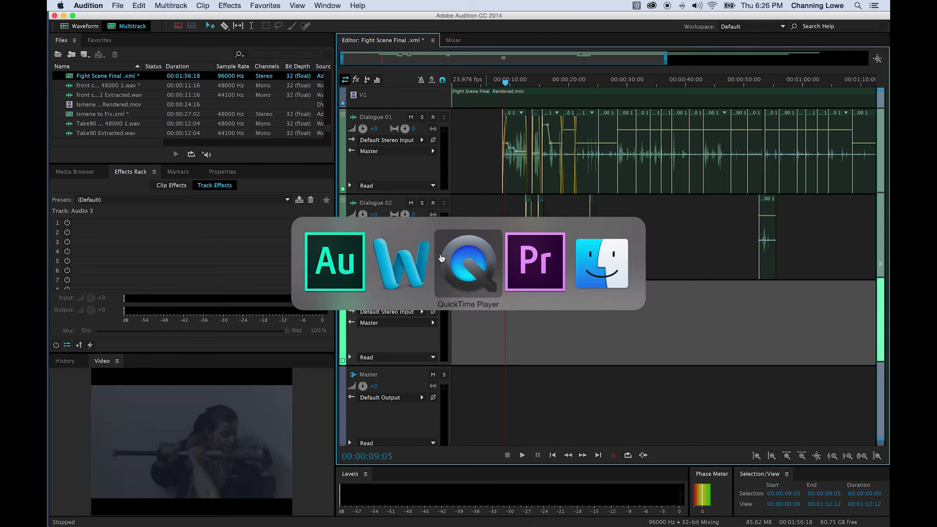
{"action": "left_click", "coordinate": [411, 262]}
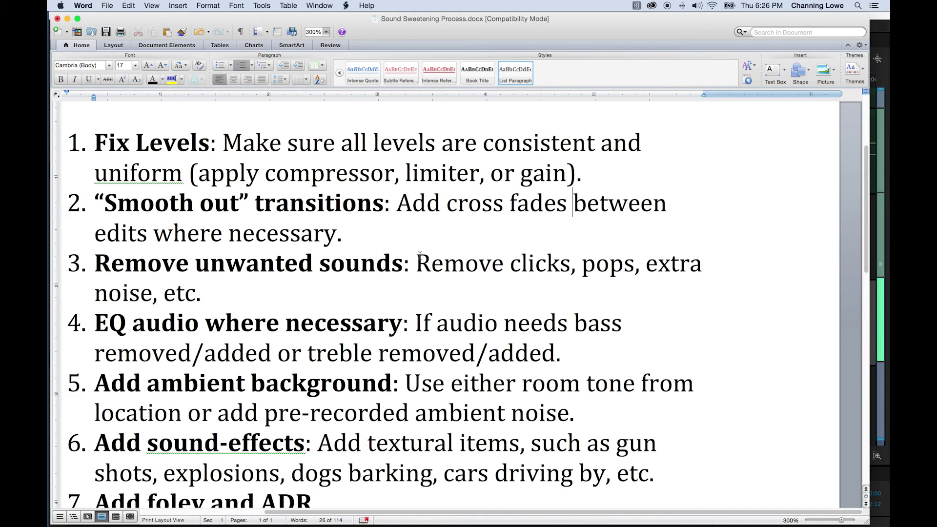
{"action": "left_click_drag", "start_coordinate": [116, 385], "coordinate": [392, 405]}
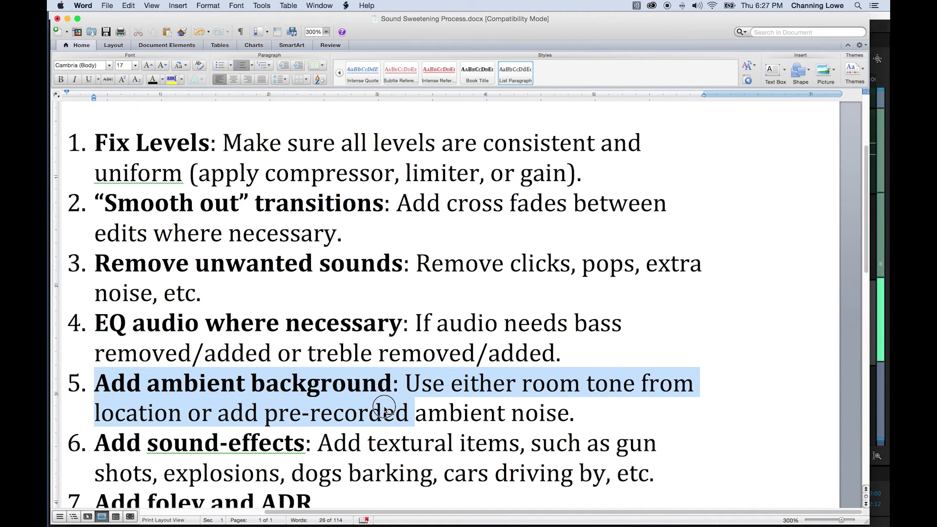
{"action": "left_click", "coordinate": [383, 412]}
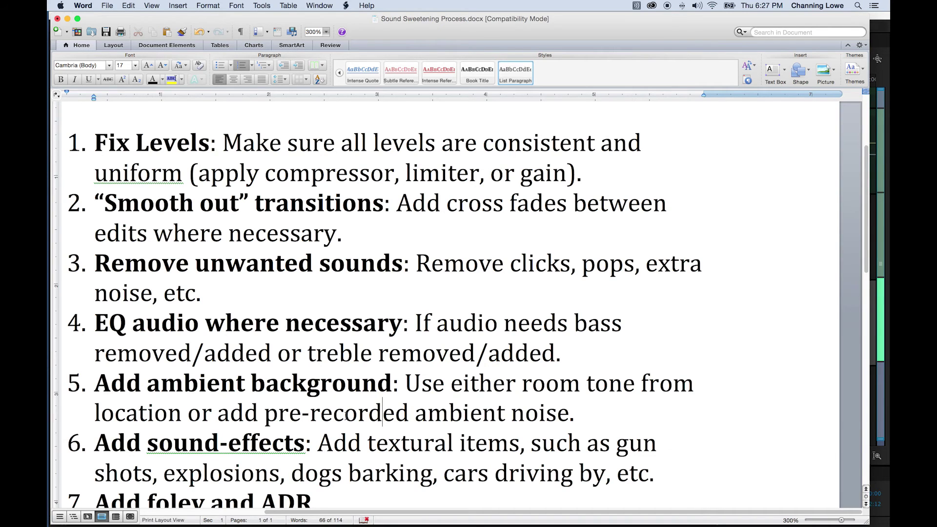
Switch back to Adobe Audition and place the playhead at 00:00:09:01, the start of the first Dialogue 01 clip
{"action": "key", "text": "super+Tab"}
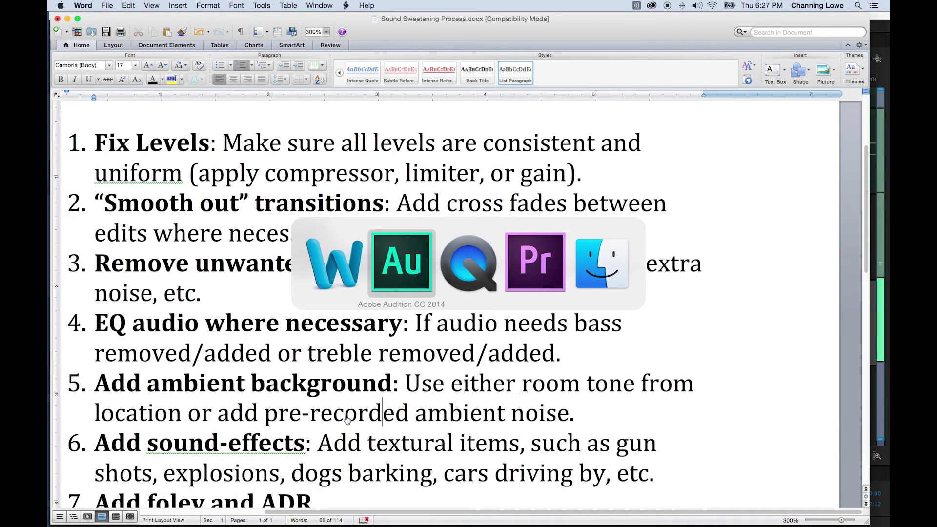
{"action": "key", "text": "super+Tab"}
{"action": "key", "text": "super+Tab"}
{"action": "key", "text": "super+Tab"}
{"action": "key", "text": "super+Tab"}
{"action": "key", "text": "super+Tab"}
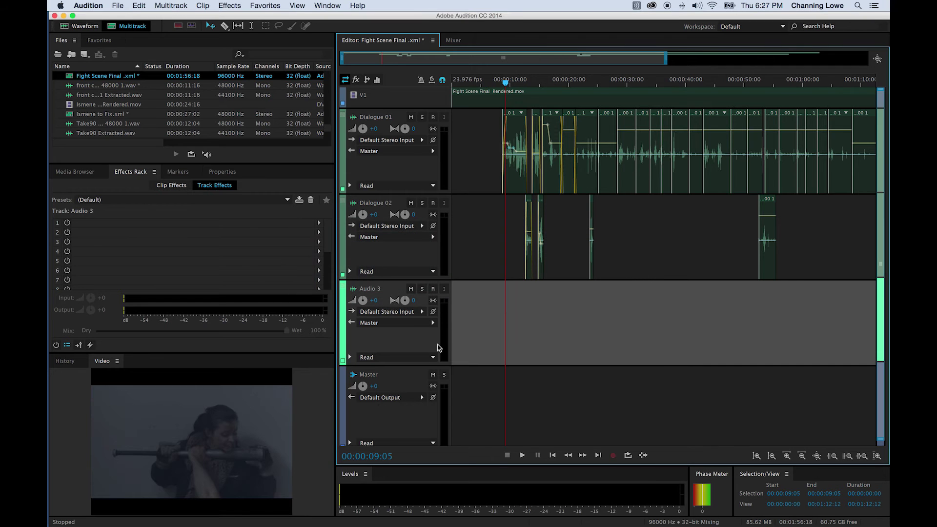
{"action": "left_click", "coordinate": [503, 83]}
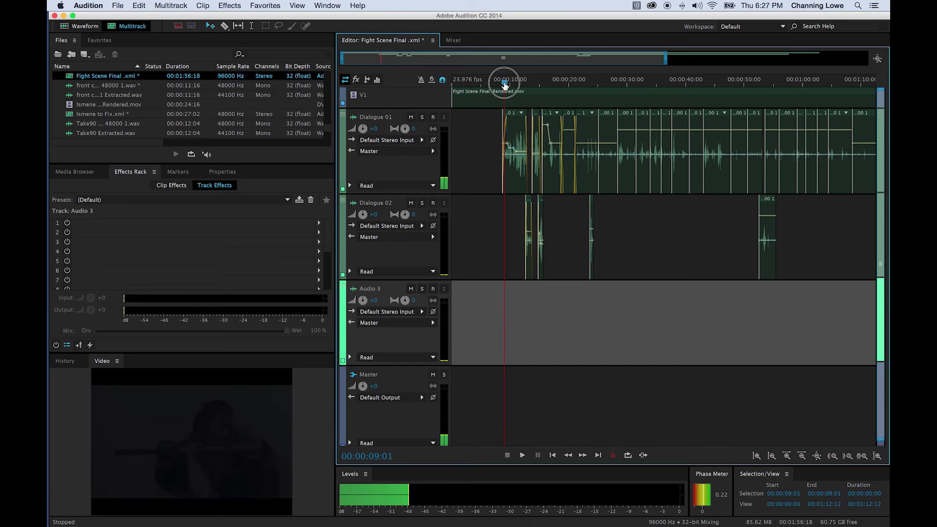
Switch to Finder and open the Sound FX folder inside the Desktop's STUFF folder from the existing sound fx search
{"action": "scroll", "coordinate": [503, 83], "scroll_direction": "up", "scroll_amount": 1}
{"action": "scroll", "coordinate": [503, 100], "scroll_direction": "up", "scroll_amount": 5}
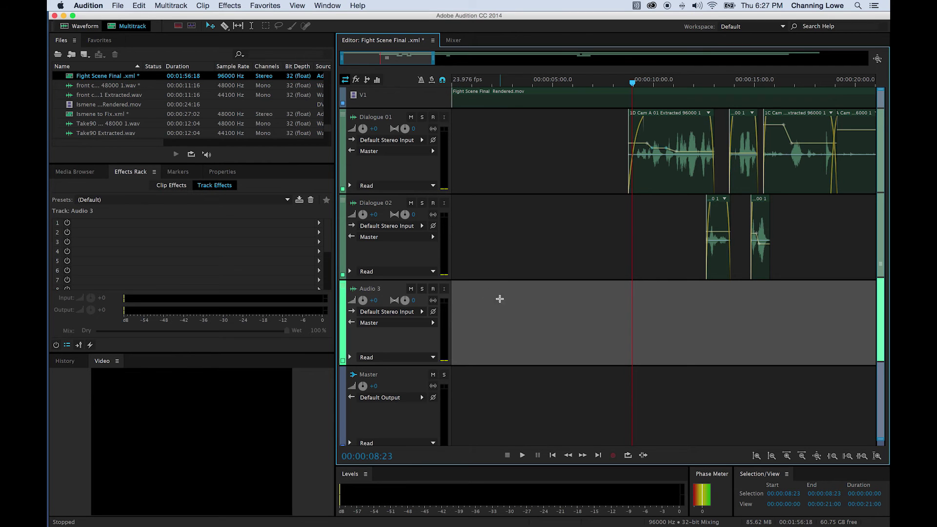
{"action": "key", "text": "super+Tab"}
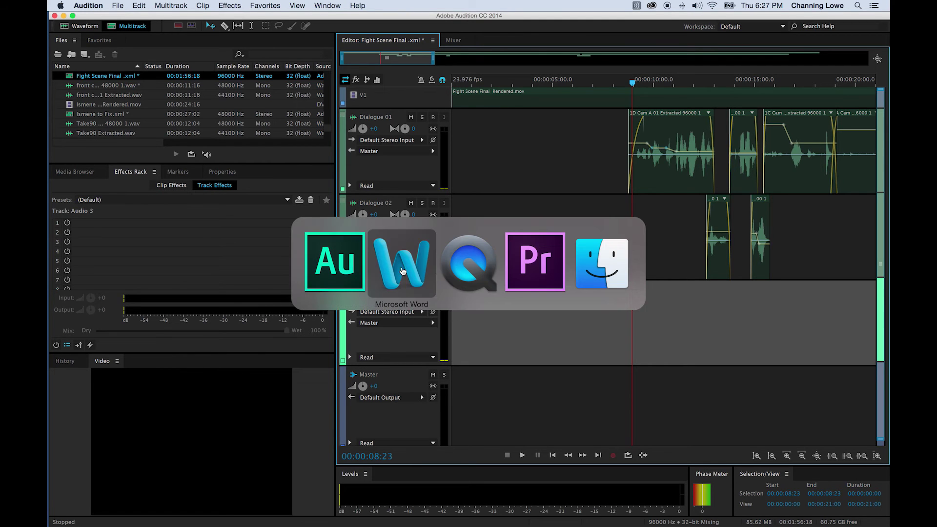
{"action": "key", "text": "super+Tab"}
{"action": "key", "text": "super+Tab"}
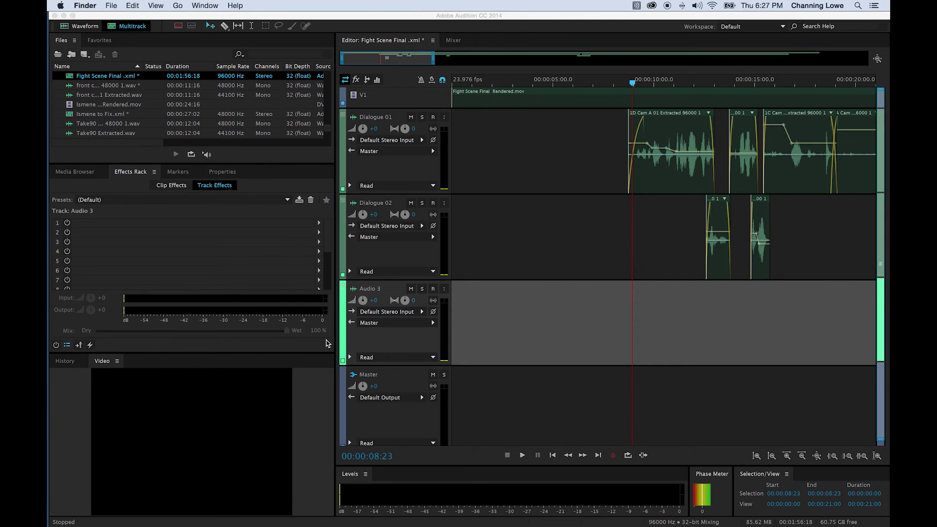
{"action": "key", "text": "super+w"}
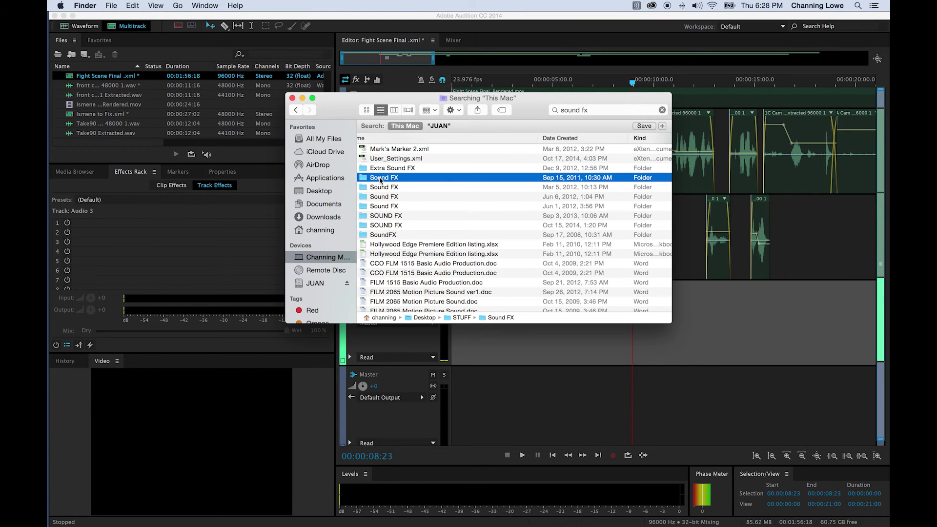
{"action": "key", "text": "super+Down"}
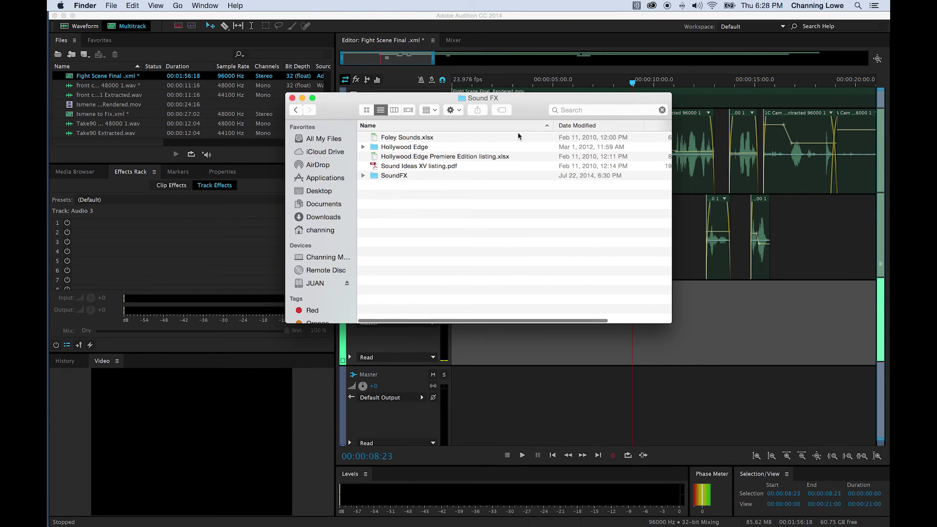
Search for "room tone" within the Sound FX folder only and sort the results by kind in descending order
{"action": "left_click_drag", "start_coordinate": [533, 101], "coordinate": [425, 129]}
{"action": "left_click", "coordinate": [462, 139]}
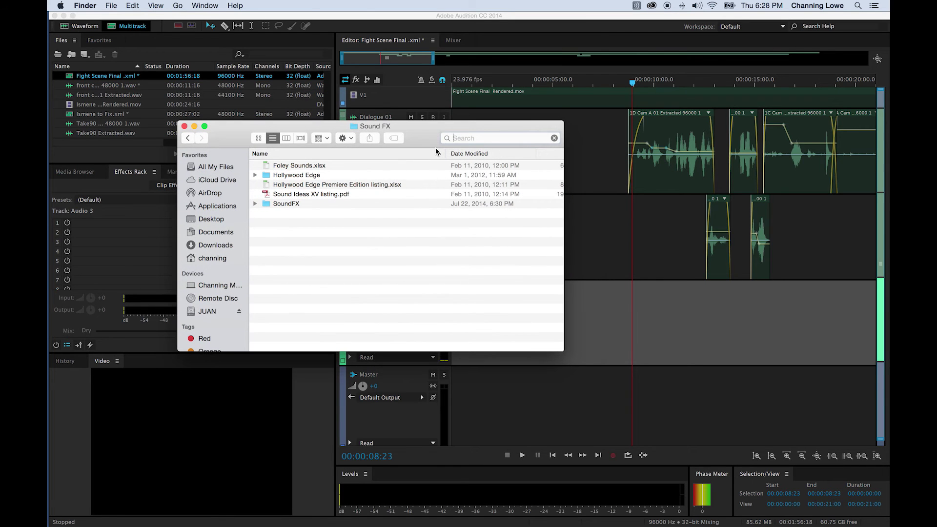
{"action": "type", "text": "room tone"}
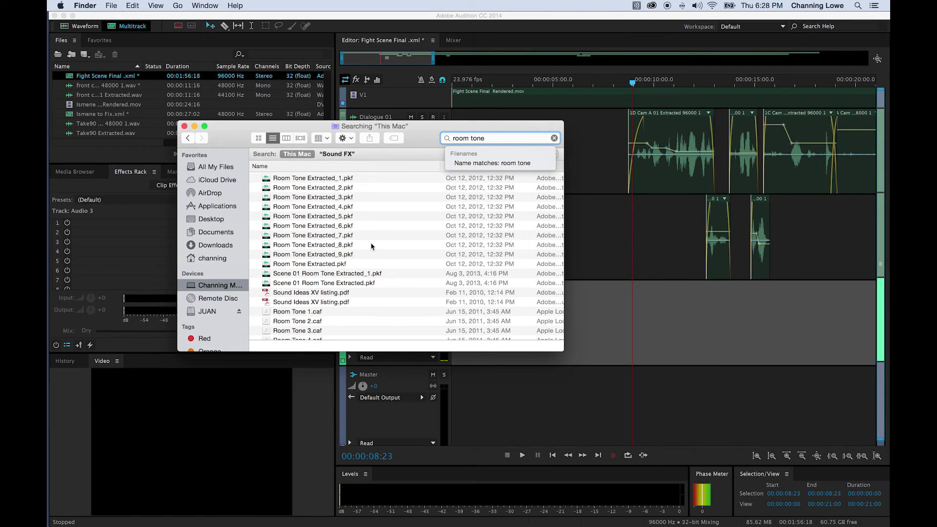
{"action": "left_click", "coordinate": [337, 154]}
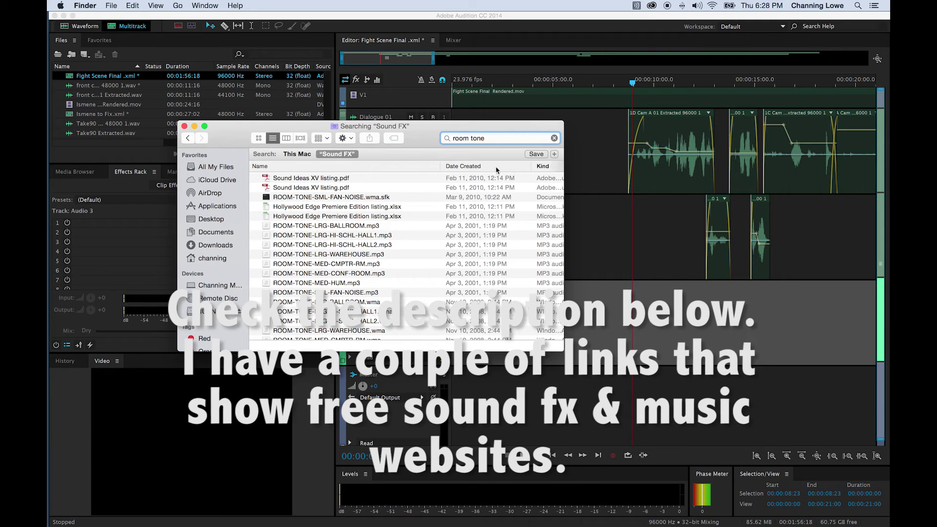
{"action": "left_click", "coordinate": [543, 166]}
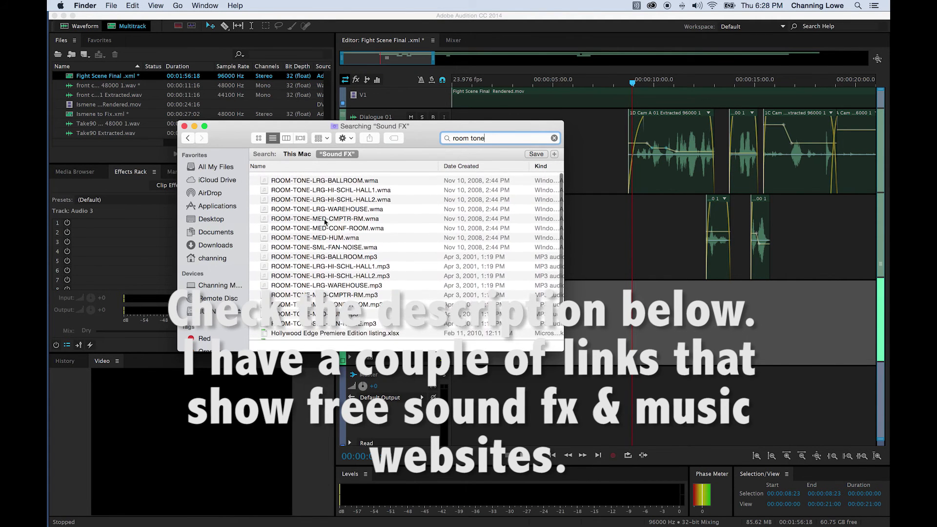
Preview the sound of ROOM-TONE-LRG-HI-SCHL-HALL1.mp3, ROOM-TONE-LRG-WAREHOUSE.mp3 and ROOM-TONE-LRG-HI-SCHL-HALL2.mp3
{"action": "left_click", "coordinate": [298, 264]}
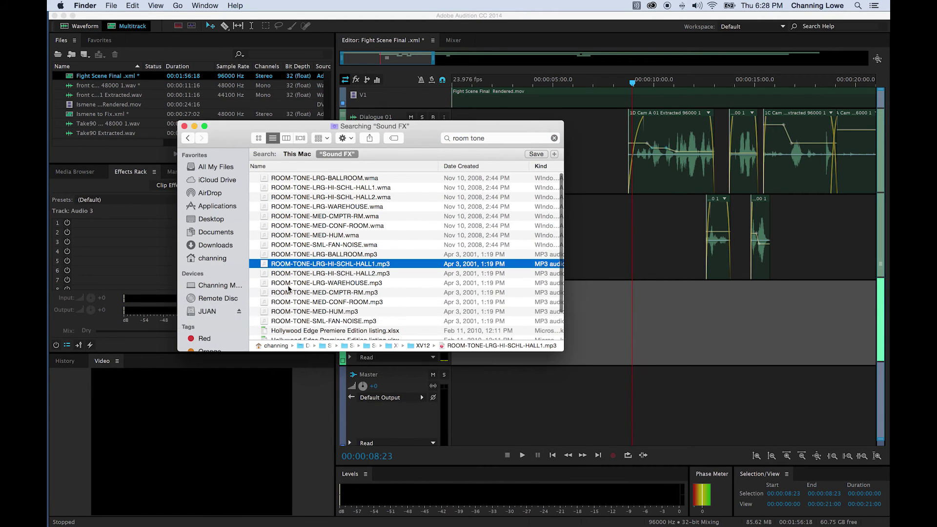
{"action": "key", "text": "space"}
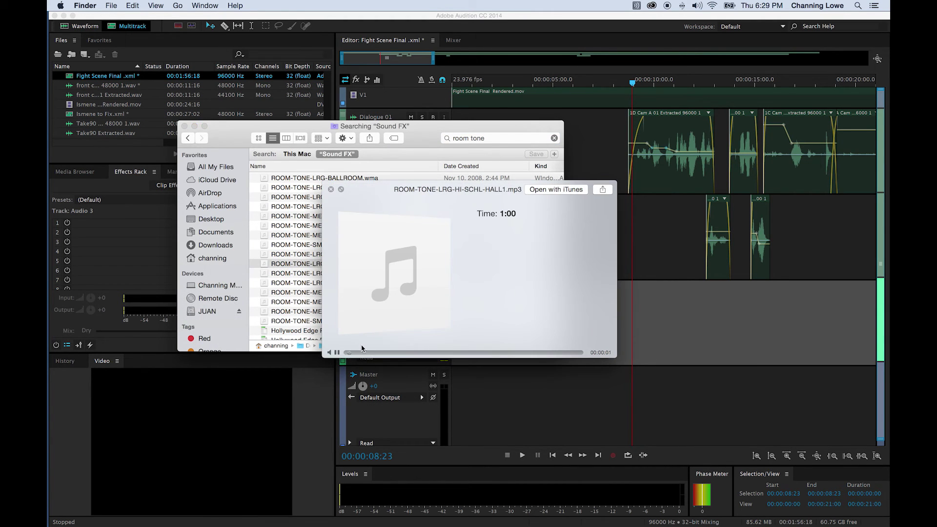
{"action": "key", "text": "space"}
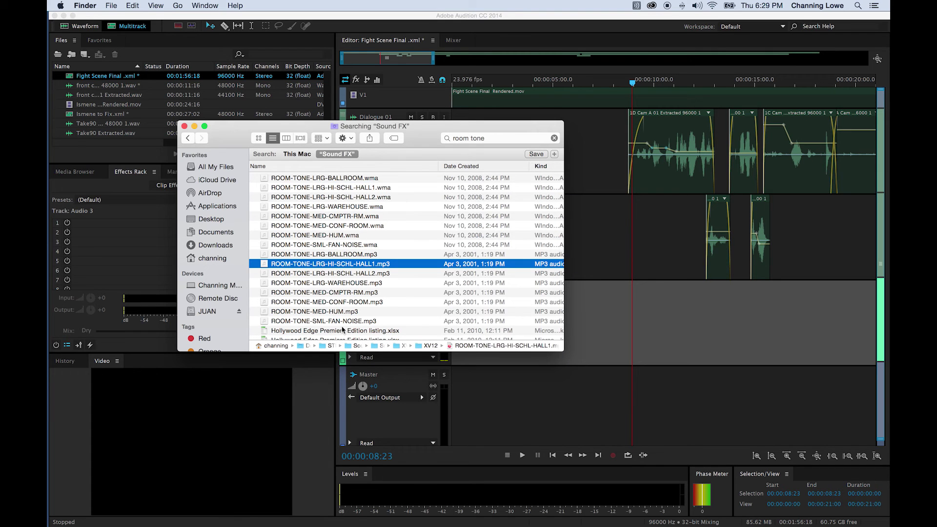
{"action": "left_click", "coordinate": [330, 284]}
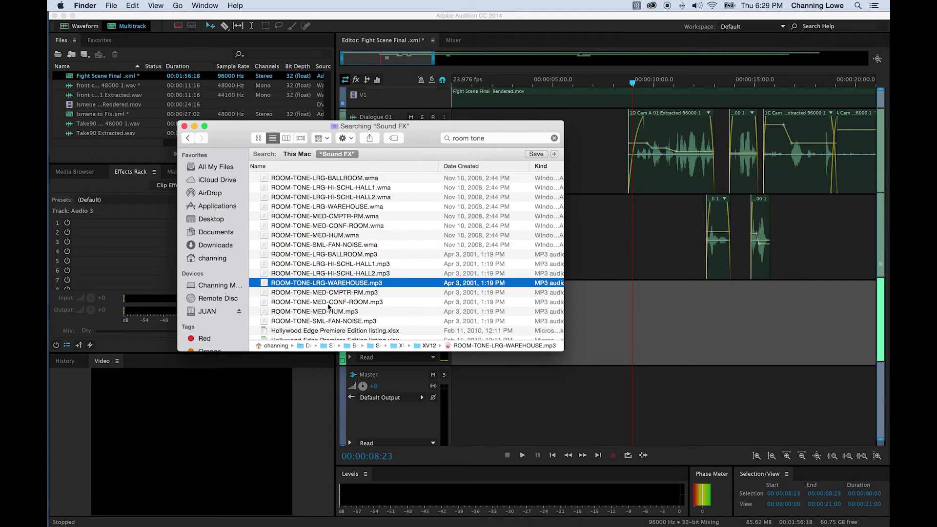
{"action": "key", "text": "space"}
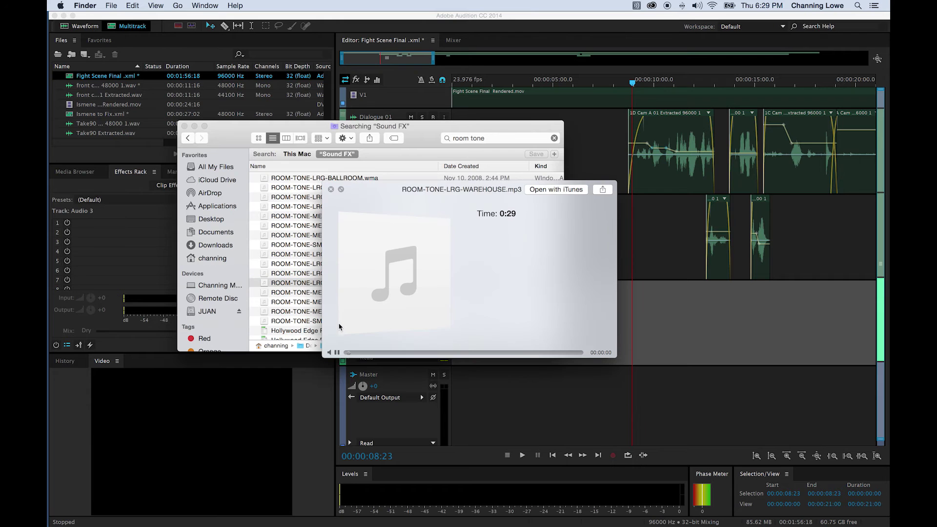
{"action": "key", "text": "space"}
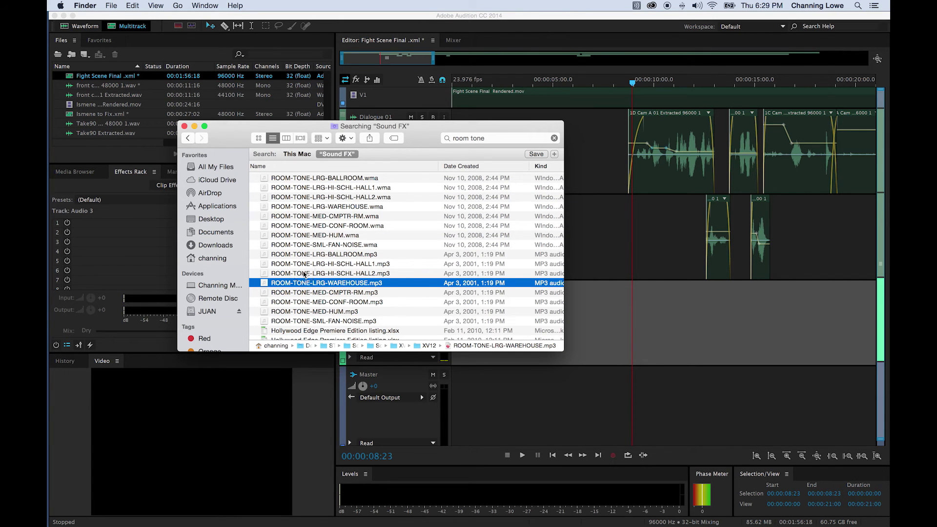
{"action": "left_click", "coordinate": [305, 274]}
{"action": "key", "text": "space"}
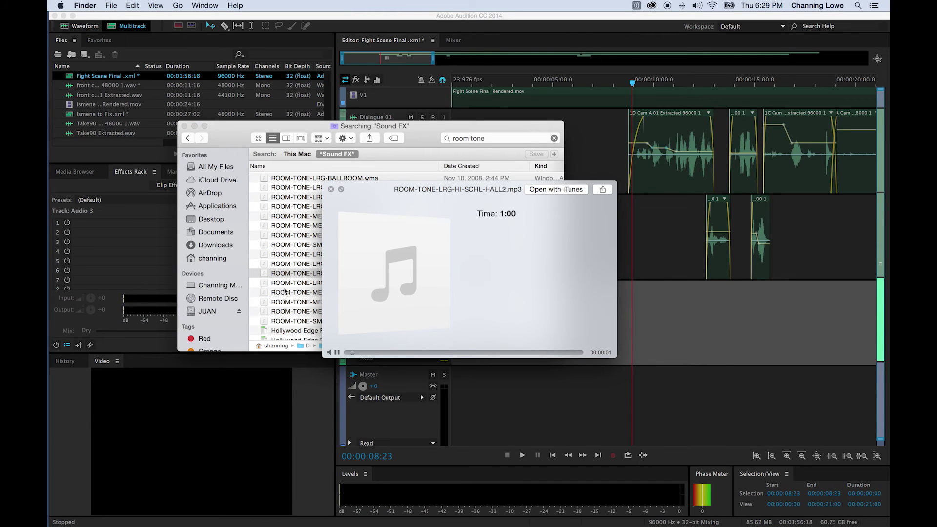
{"action": "key", "text": "space"}
Insert ROOM-TONE-LRG-HI-SCHL-HALL2.mp3 from Finder into Adobe Audition's Audio 3 track, accepting the conformed copy and suppressing further sample rate alerts
{"action": "left_click_drag", "start_coordinate": [228, 141], "coordinate": [170, 73]}
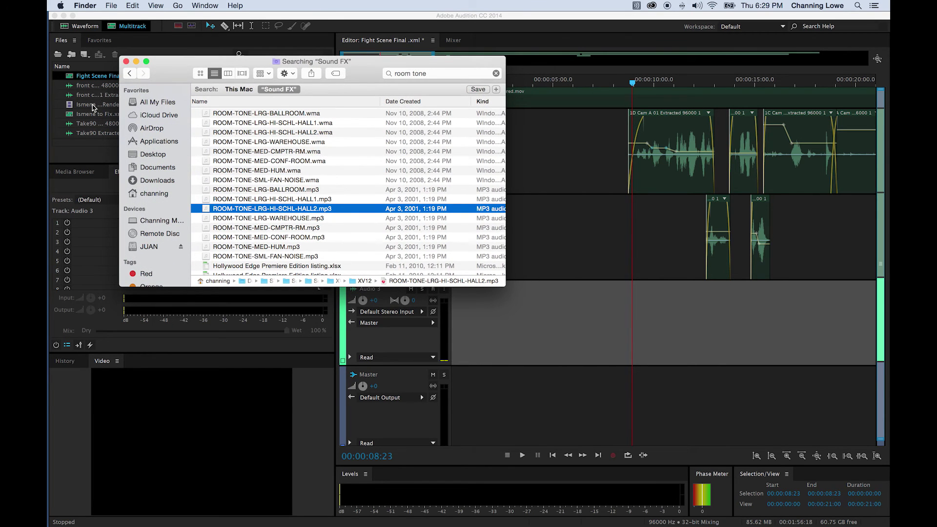
{"action": "left_click", "coordinate": [90, 108]}
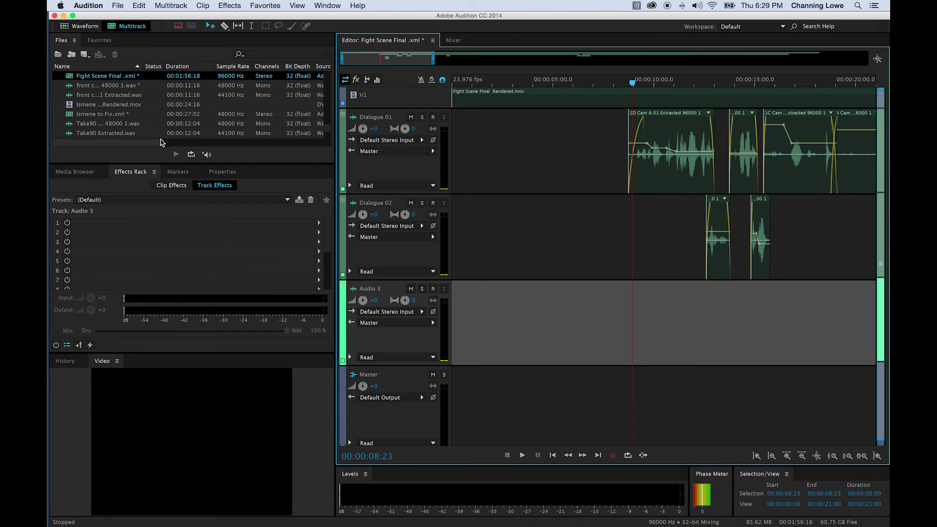
{"action": "key", "text": "super+Tab"}
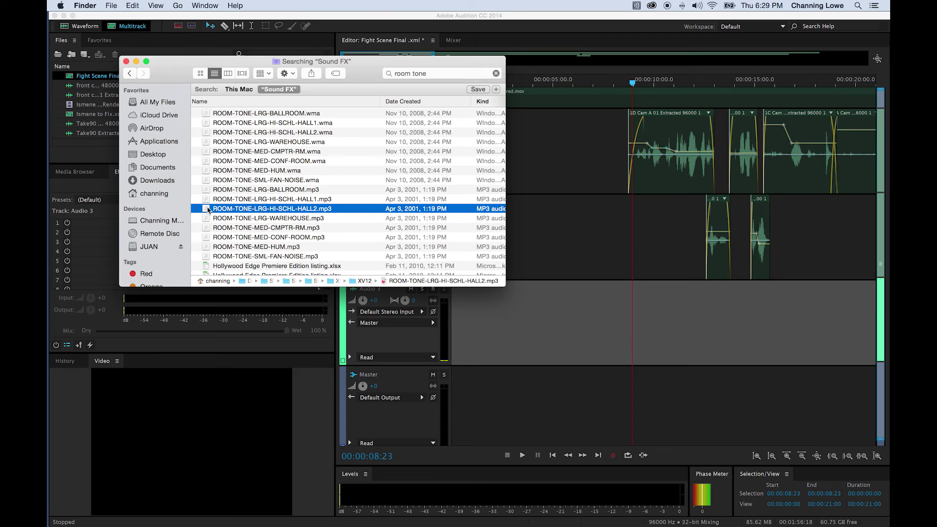
{"action": "left_click_drag", "start_coordinate": [208, 209], "coordinate": [531, 343]}
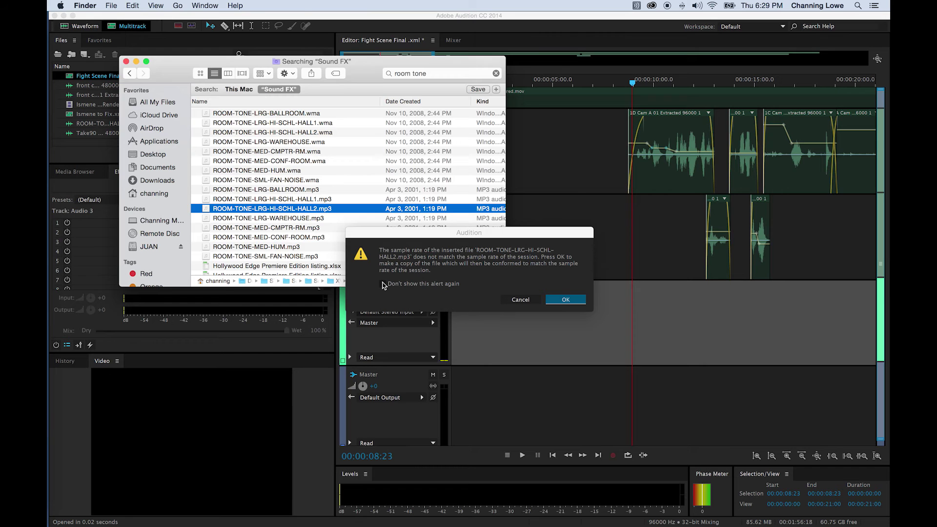
{"action": "left_click", "coordinate": [383, 286]}
{"action": "left_click", "coordinate": [382, 284]}
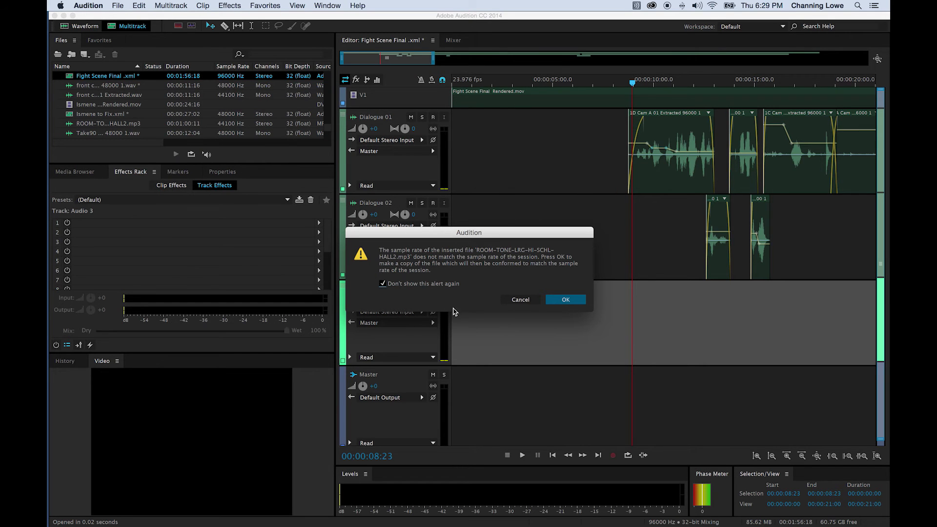
{"action": "left_click", "coordinate": [547, 302]}
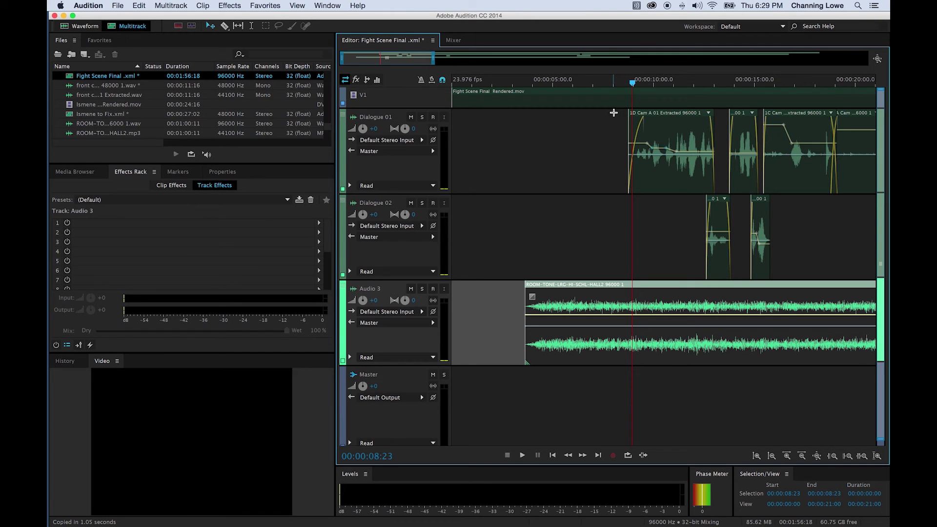
Move the playhead to 00:00:04:12 and rename the Audio 3 track as Ambience 01
{"action": "left_click_drag", "start_coordinate": [605, 83], "coordinate": [543, 96]}
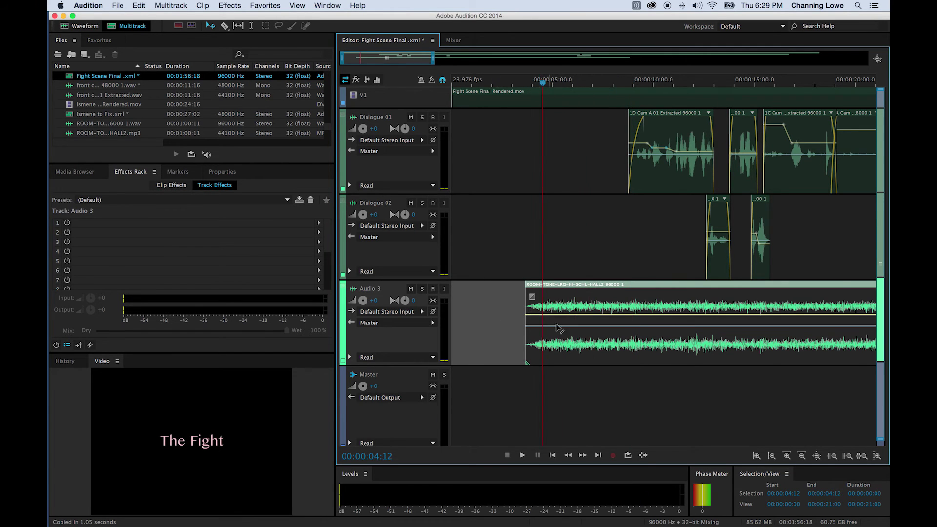
{"action": "double_click", "coordinate": [377, 291]}
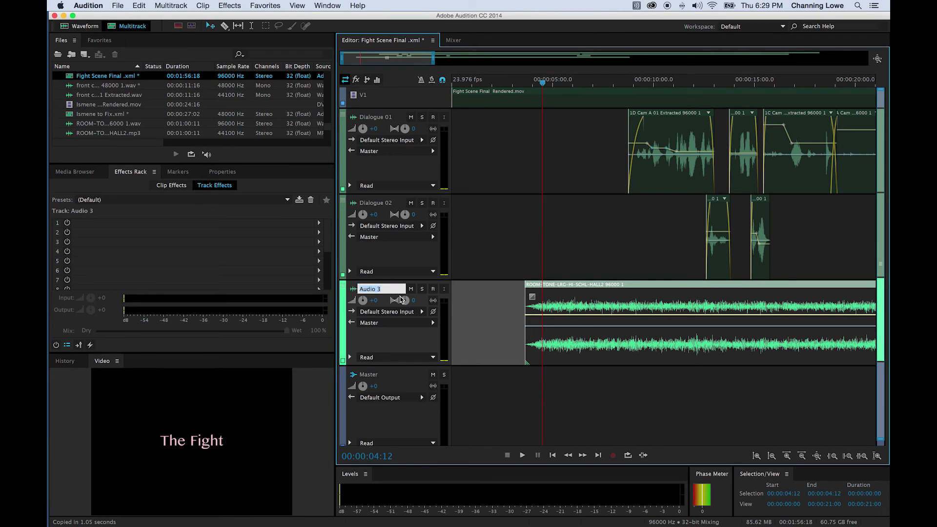
{"action": "type", "text": "Roo"}
Add a stereo audio track below Ambience 01 and name it Ambience 02
{"action": "right_click", "coordinate": [471, 338]}
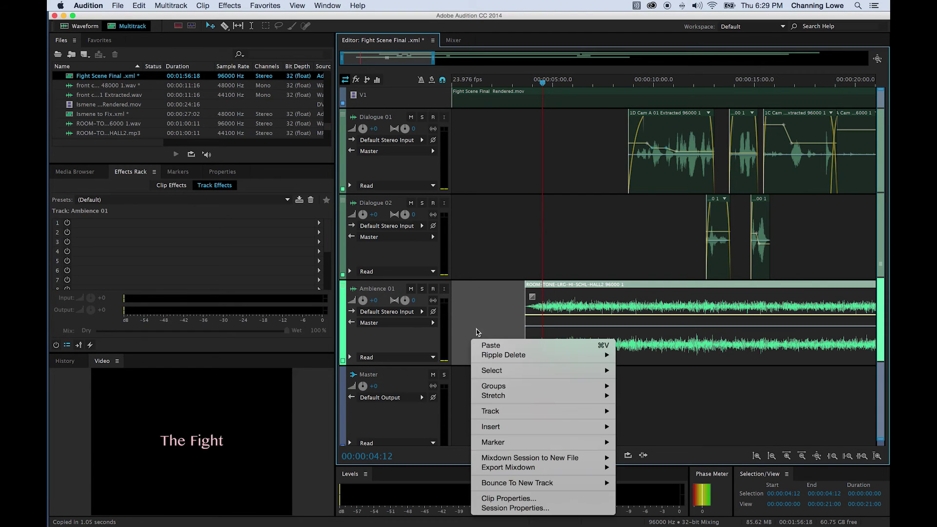
{"action": "left_click", "coordinate": [466, 322]}
{"action": "right_click", "coordinate": [473, 322]}
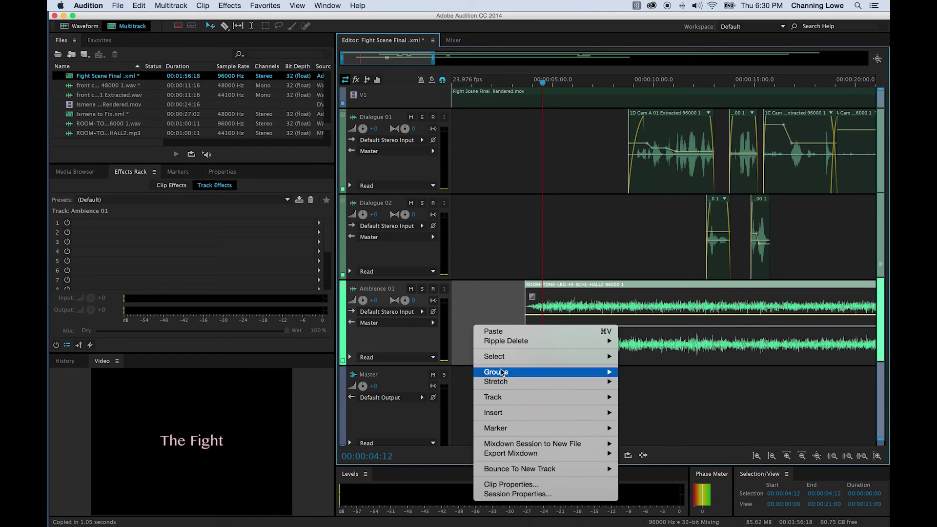
{"action": "mouse_move", "coordinate": [520, 417]}
{"action": "mouse_move", "coordinate": [558, 397]}
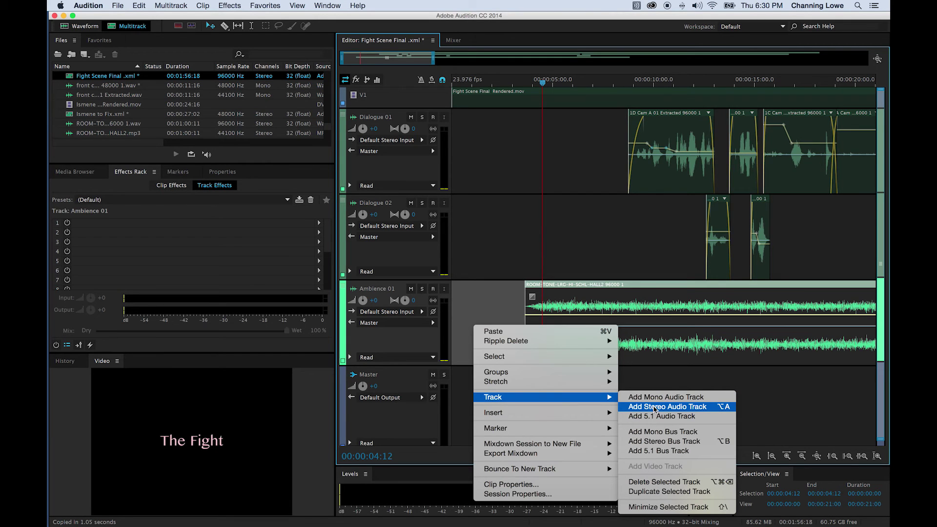
{"action": "left_click", "coordinate": [655, 409]}
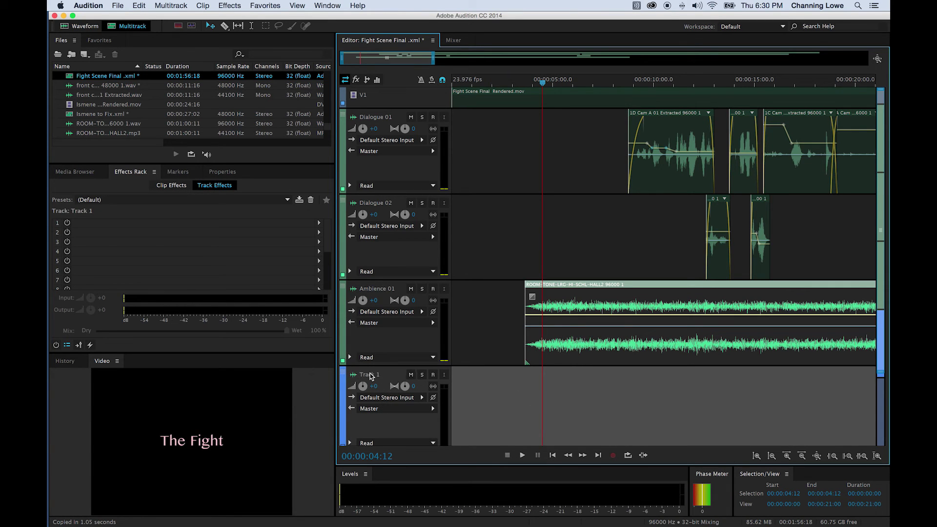
{"action": "left_click", "coordinate": [370, 375]}
{"action": "type", "text": "Am"}
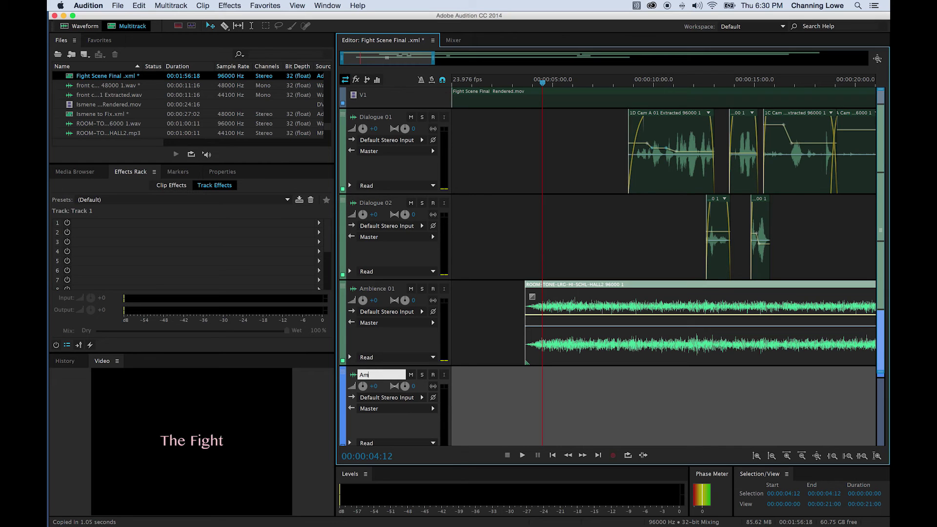
{"action": "type", "text": "bience 02"}
{"action": "key", "text": "Return"}
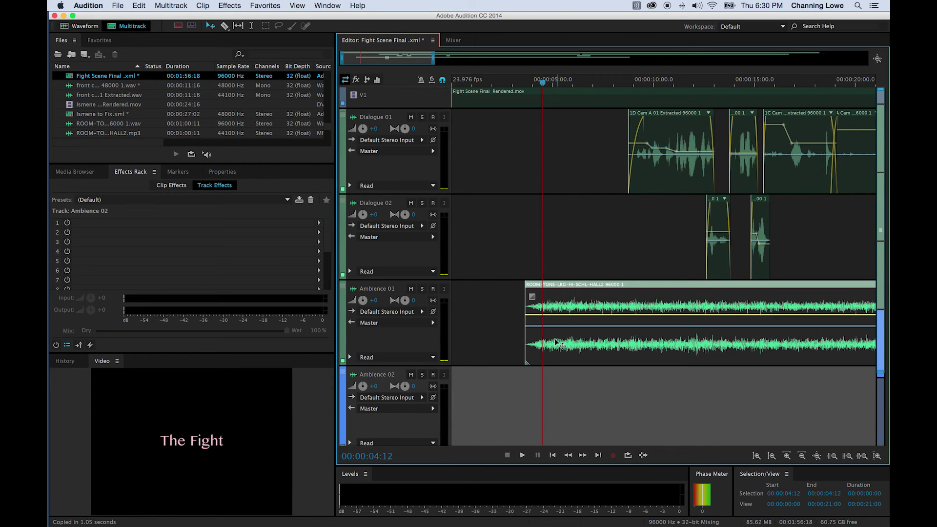
Place the playhead at 00:00:08:20, at the first Dialogue 01 clip, and move the room tone clip to start just before it
{"action": "left_click_drag", "start_coordinate": [570, 287], "coordinate": [497, 287]}
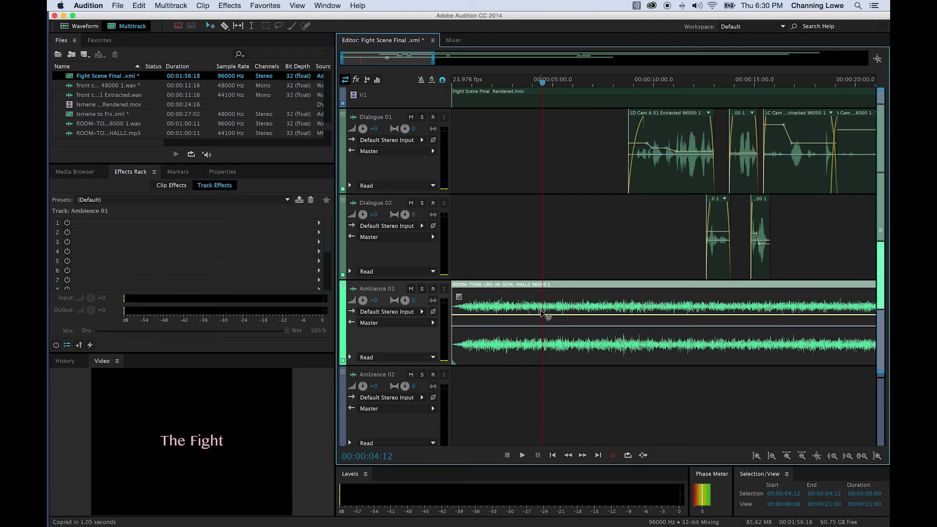
{"action": "scroll", "coordinate": [544, 312], "scroll_direction": "down", "scroll_amount": 3}
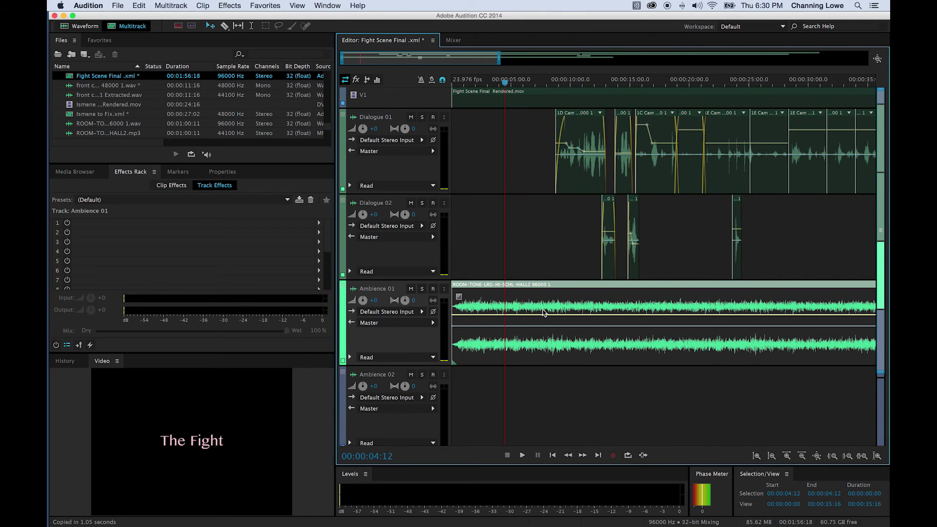
{"action": "scroll", "coordinate": [544, 312], "scroll_direction": "down", "scroll_amount": 1}
{"action": "left_click_drag", "start_coordinate": [508, 285], "coordinate": [548, 288]}
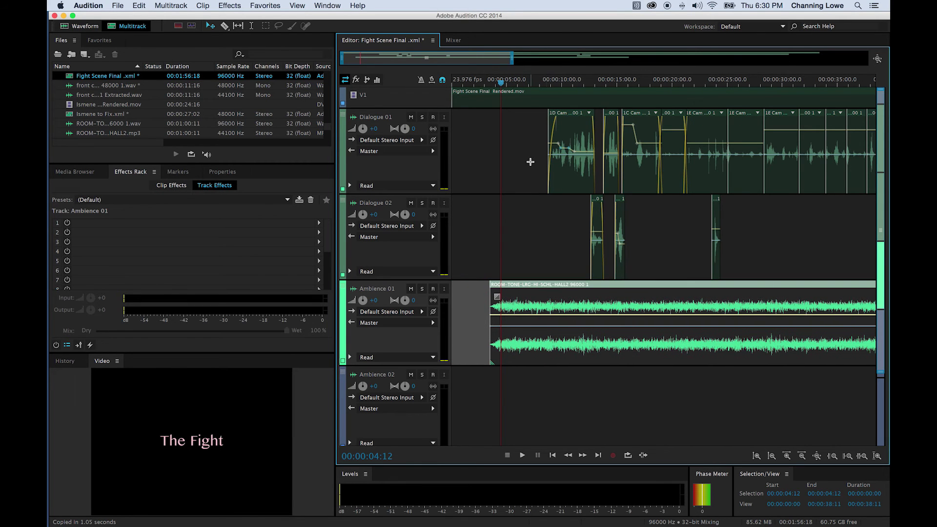
{"action": "left_click_drag", "start_coordinate": [480, 80], "coordinate": [551, 96]}
{"action": "left_click_drag", "start_coordinate": [553, 280], "coordinate": [606, 284]}
Add a short fade-in to the start of the room tone clip on Ambience 01 and play from the playhead
{"action": "left_click_drag", "start_coordinate": [547, 296], "coordinate": [565, 297]}
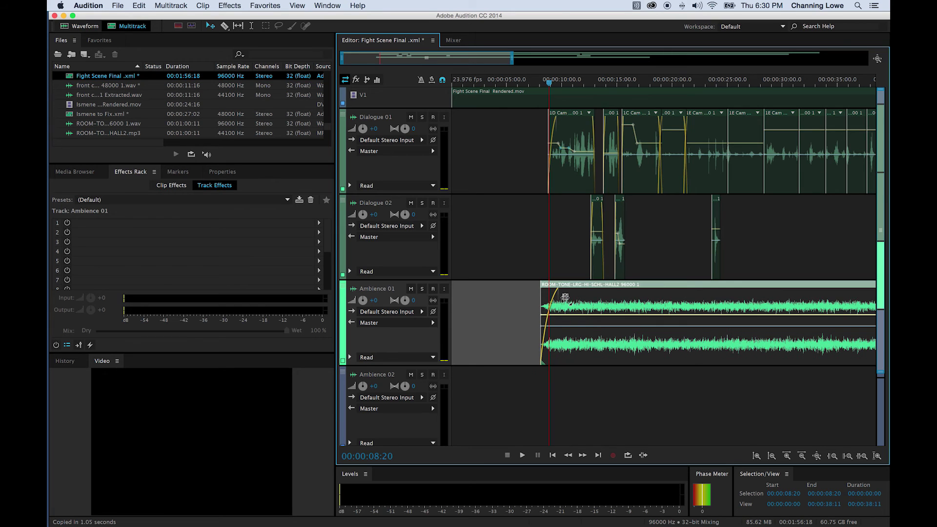
{"action": "key", "text": "space"}
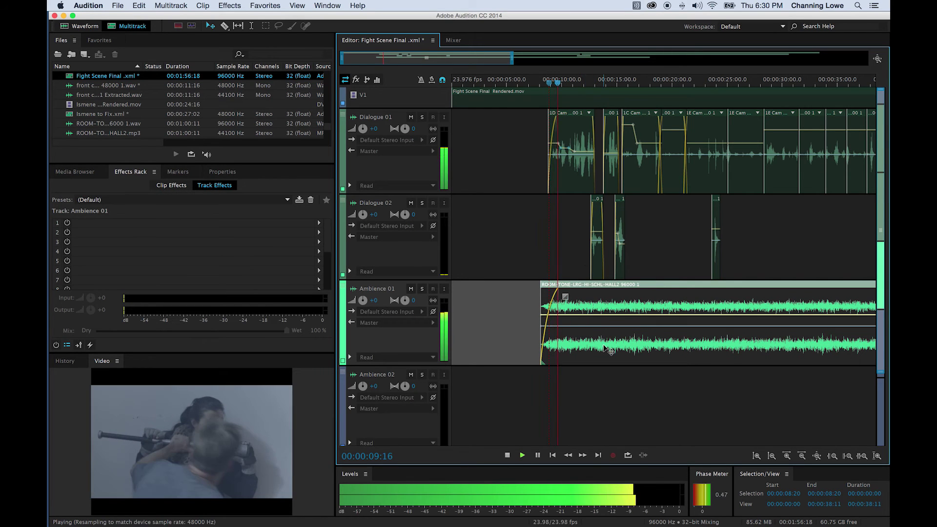
Lower the volume envelope of the room tone clip on Ambience 01 and play it against the dialogue to check the level
{"action": "key", "text": "space"}
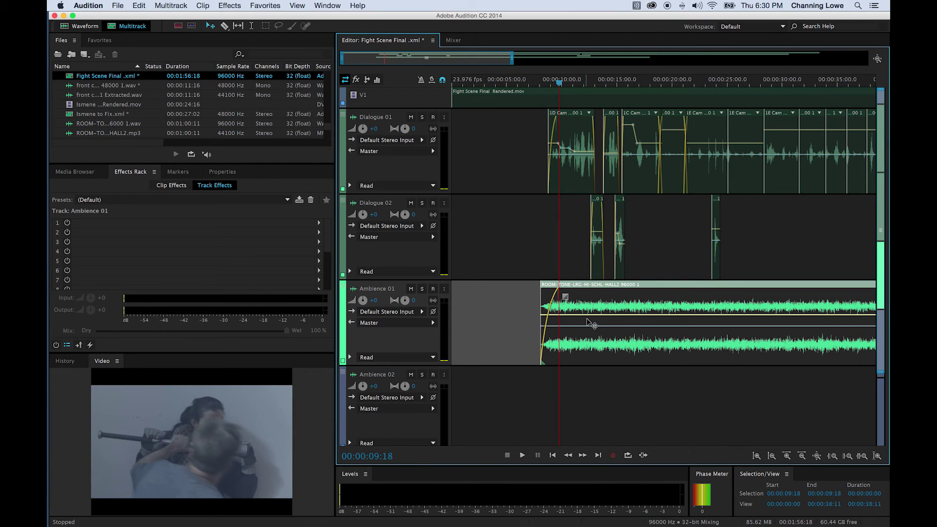
{"action": "left_click_drag", "start_coordinate": [586, 319], "coordinate": [587, 347]}
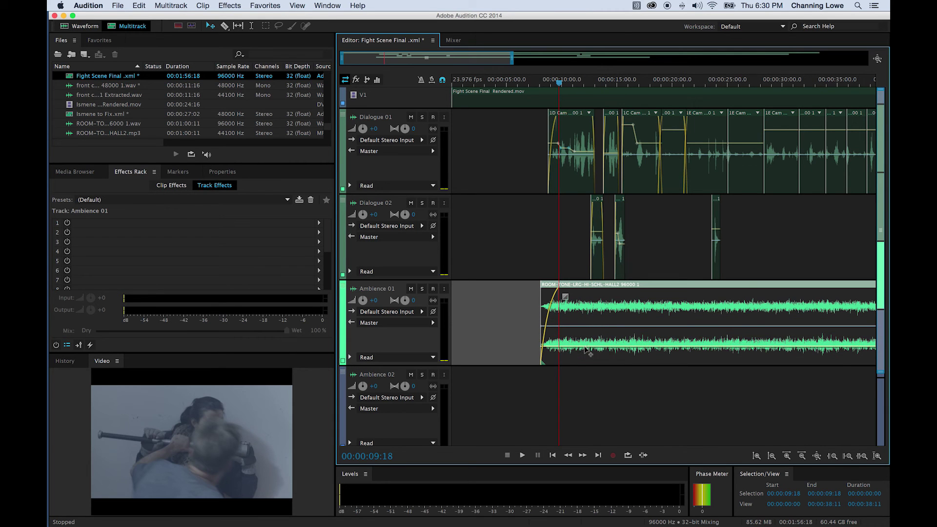
{"action": "key", "text": "space"}
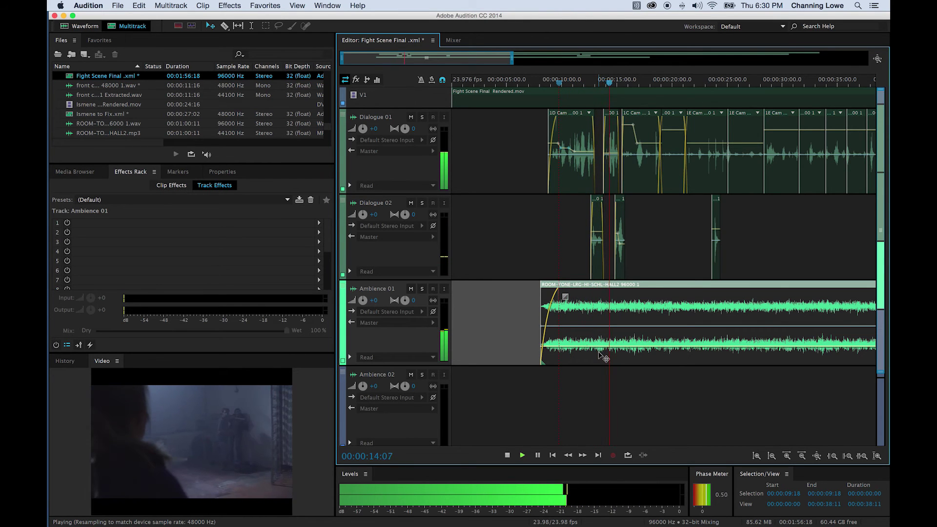
{"action": "key", "text": "space"}
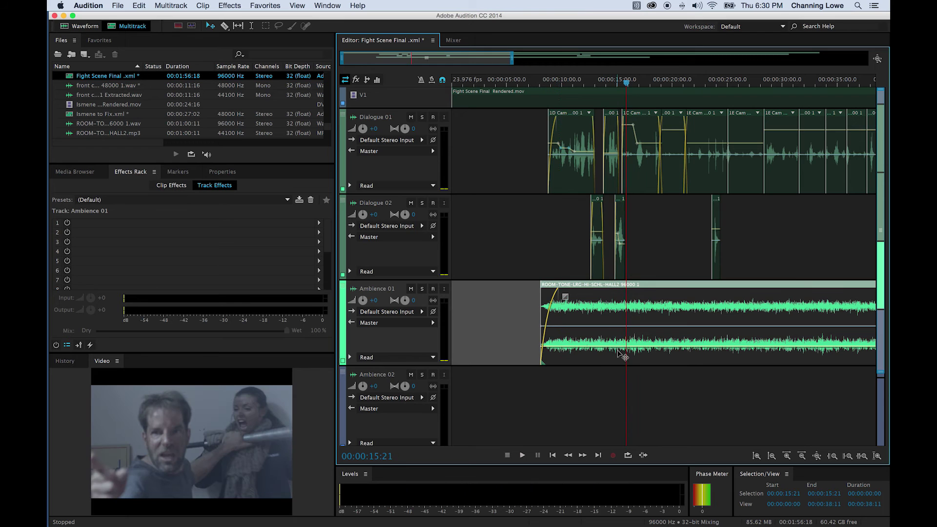
{"action": "left_click", "coordinate": [621, 351]}
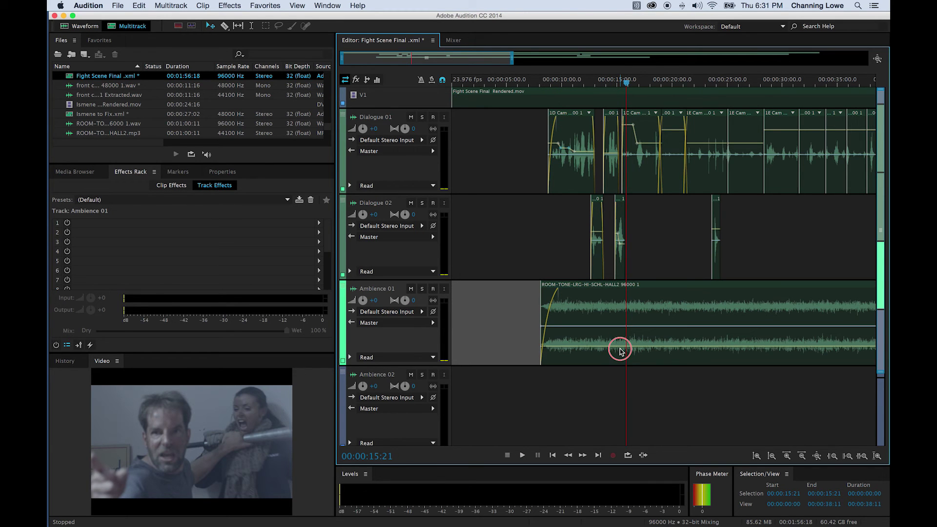
{"action": "left_click", "coordinate": [623, 349]}
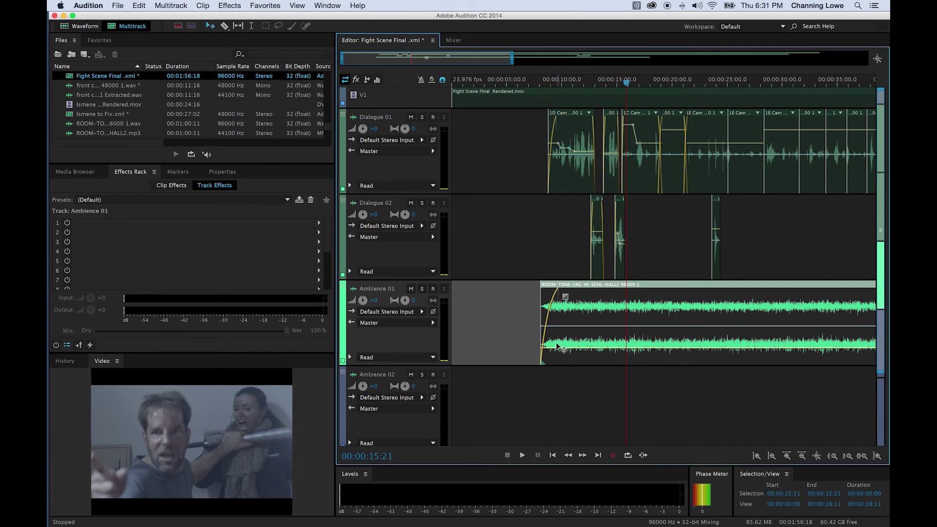
Paste a copy of the room tone clip on Ambience 01 at 00:01:07:07, slightly overlapping the end of the first clip
{"action": "key", "text": "super+Tab"}
{"action": "key", "text": "super+shift+Tab"}
{"action": "key", "text": "backslash"}
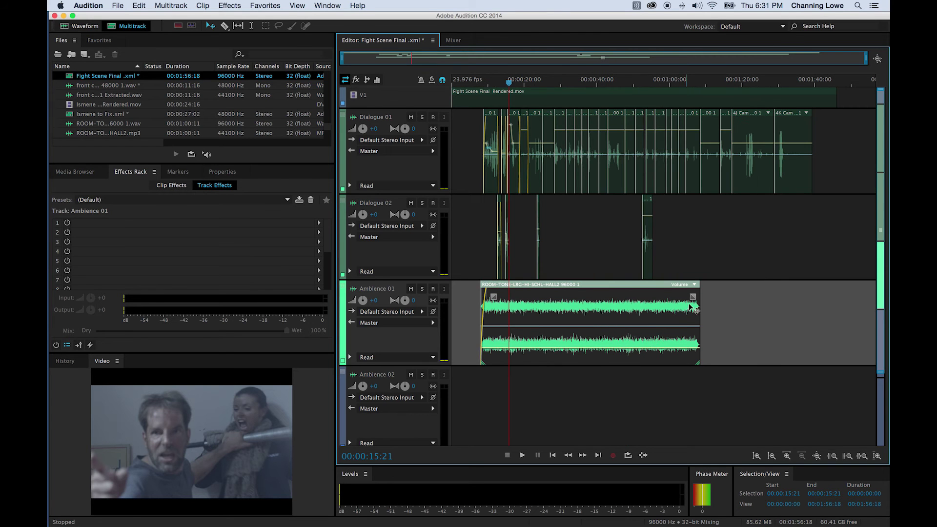
{"action": "left_click_drag", "start_coordinate": [510, 83], "coordinate": [681, 295]}
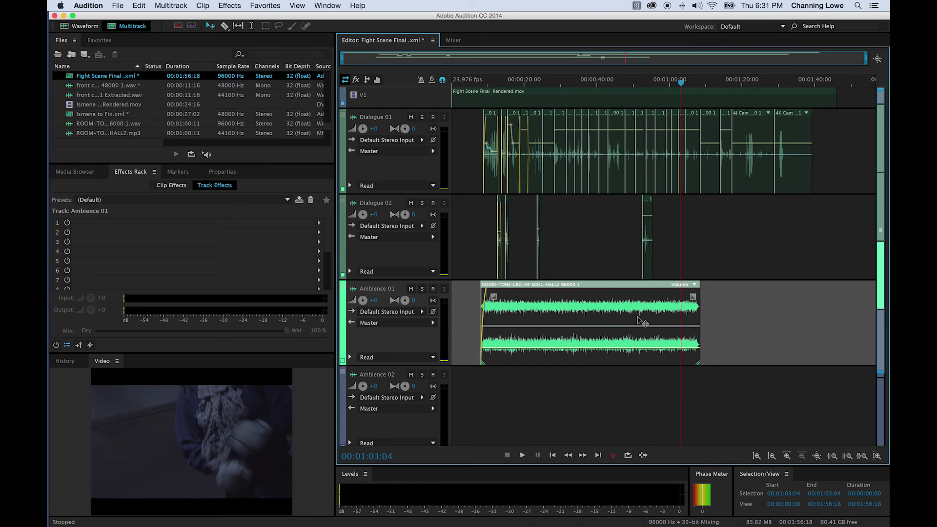
{"action": "left_click_drag", "start_coordinate": [681, 83], "coordinate": [699, 87]}
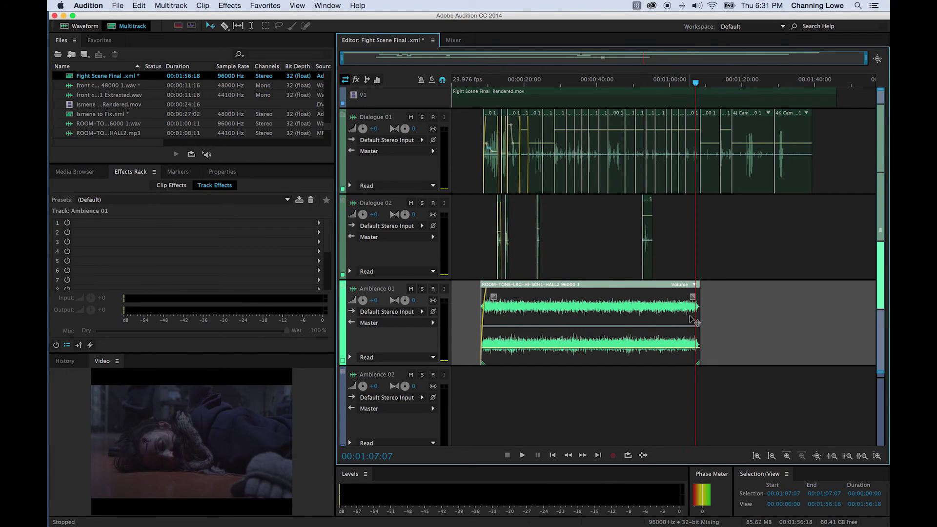
{"action": "key", "text": "super+v"}
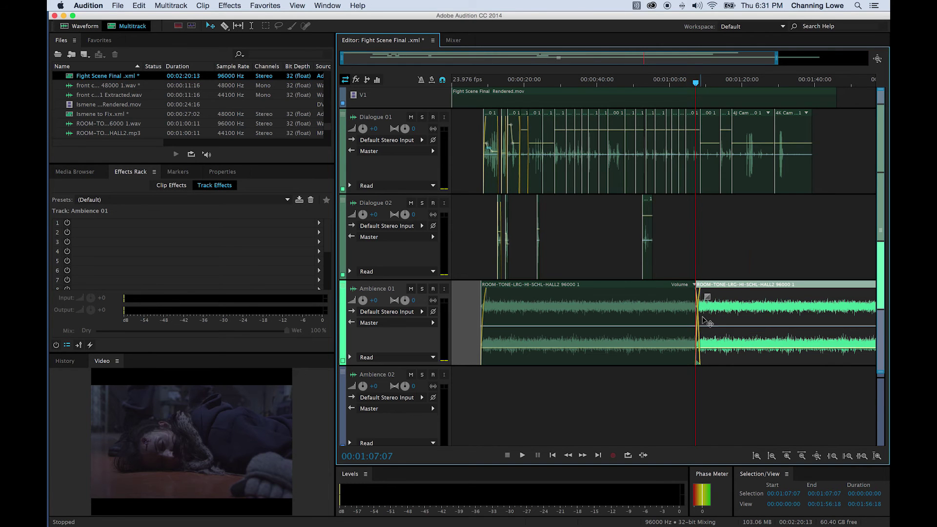
Split the second room tone clip at 00:01:37:18, near the end of the last dialogue clip, and delete the remainder
{"action": "left_click_drag", "start_coordinate": [788, 83], "coordinate": [807, 88]}
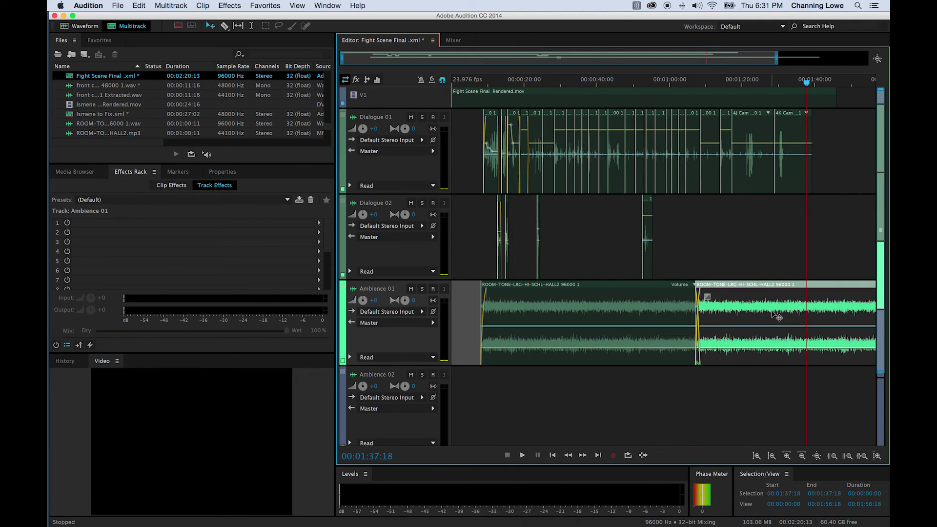
{"action": "key", "text": "r"}
{"action": "scroll", "coordinate": [808, 331], "scroll_direction": "up", "scroll_amount": 5}
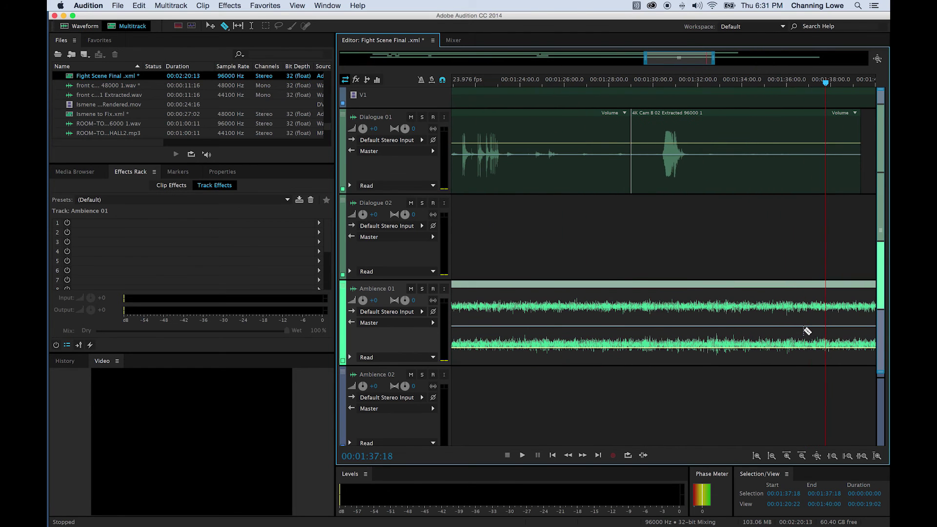
{"action": "left_click", "coordinate": [825, 312]}
{"action": "key", "text": "v"}
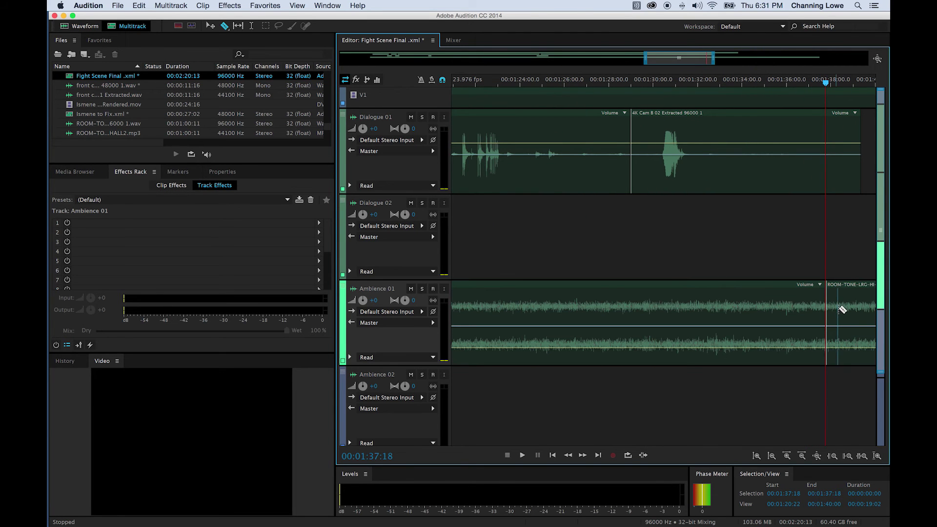
{"action": "left_click", "coordinate": [846, 303]}
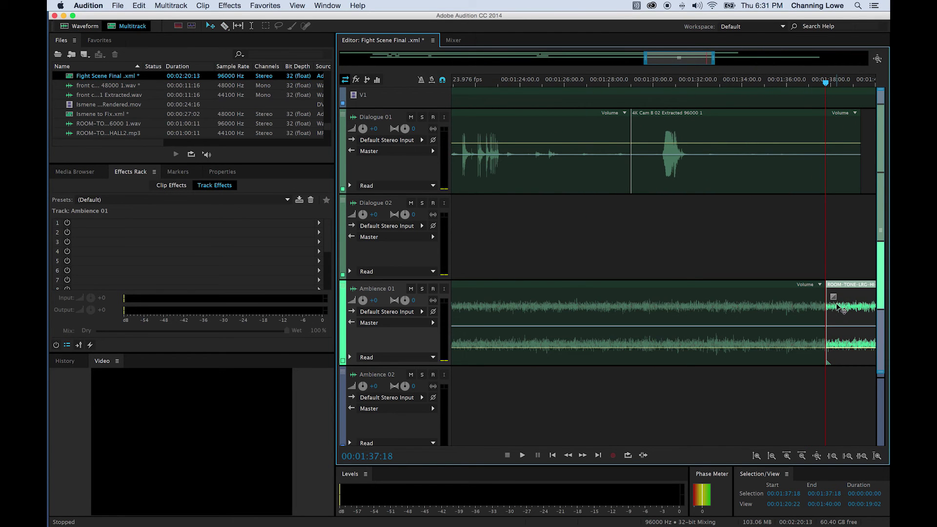
{"action": "key", "text": "Delete"}
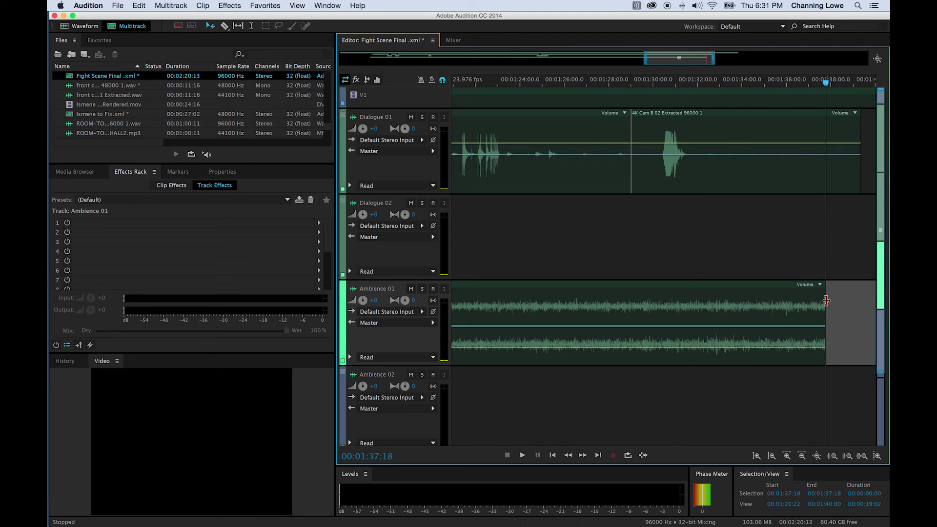
Add a short fade-out to the end of the second room tone clip and play the ending from 00:01:36:19
{"action": "left_click_drag", "start_coordinate": [822, 284], "coordinate": [795, 296]}
{"action": "left_click", "coordinate": [803, 83]}
{"action": "key", "text": "space"}
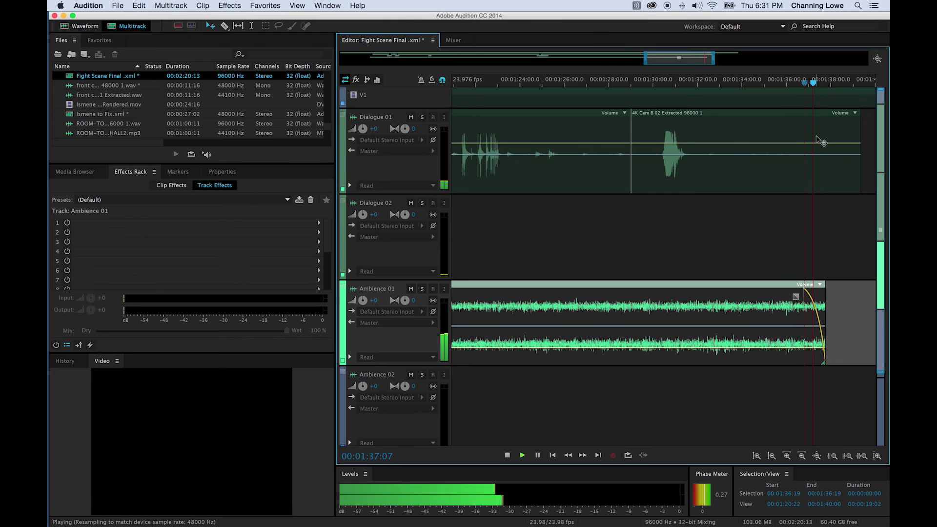
{"action": "key", "text": "space"}
Save the session as Fight Scene Final .xml.sesx in Audition Session format, keeping markers and other metadata included
{"action": "key", "text": "super+shift+s"}
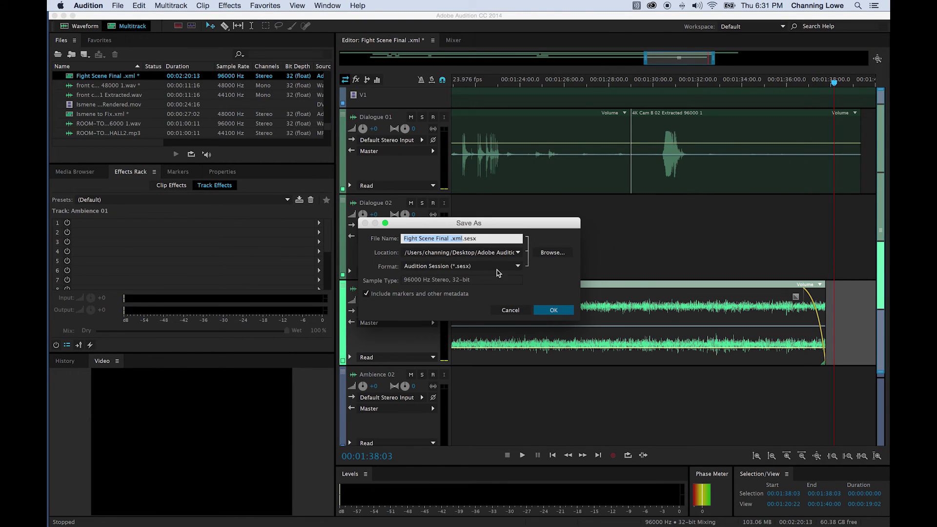
{"action": "left_click", "coordinate": [551, 312]}
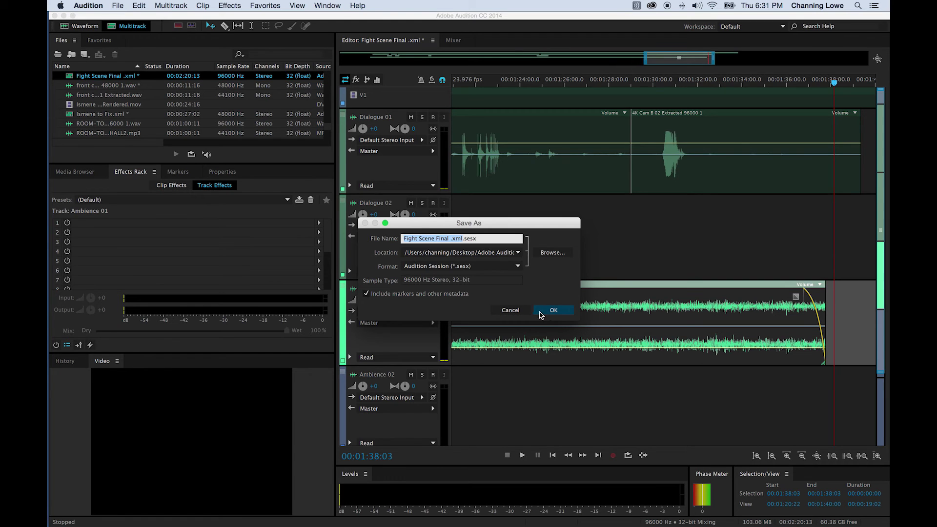
{"action": "left_click", "coordinate": [560, 290]}
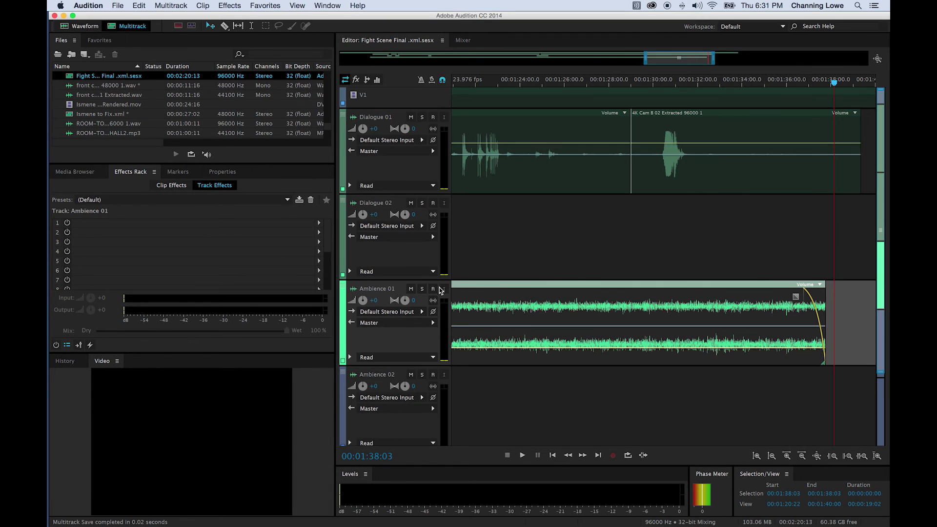
Switch to Finder, search the Sound FX folder for cricket, and preview 20_single cricket.wav
{"action": "key", "text": "backslash"}
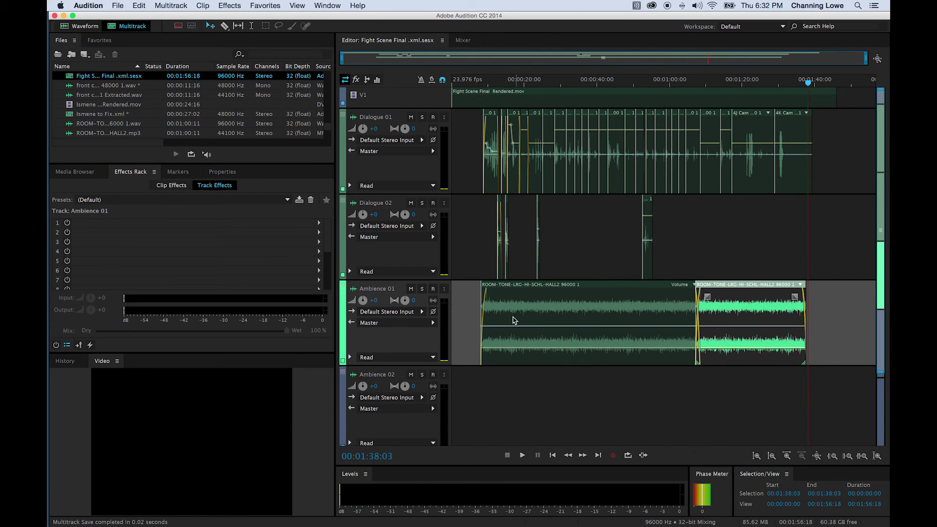
{"action": "key", "text": "super+Tab"}
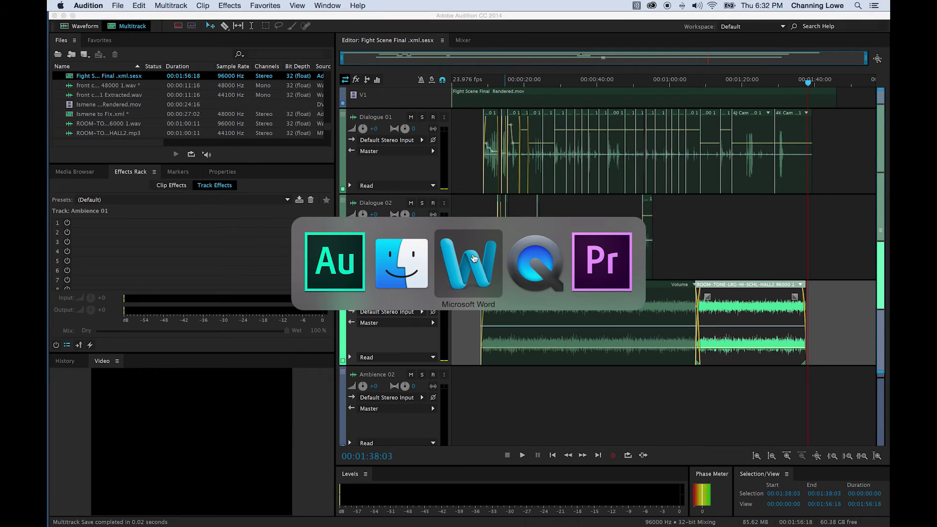
{"action": "left_click", "coordinate": [473, 258]}
{"action": "scroll", "coordinate": [343, 305], "scroll_direction": "down", "scroll_amount": 3}
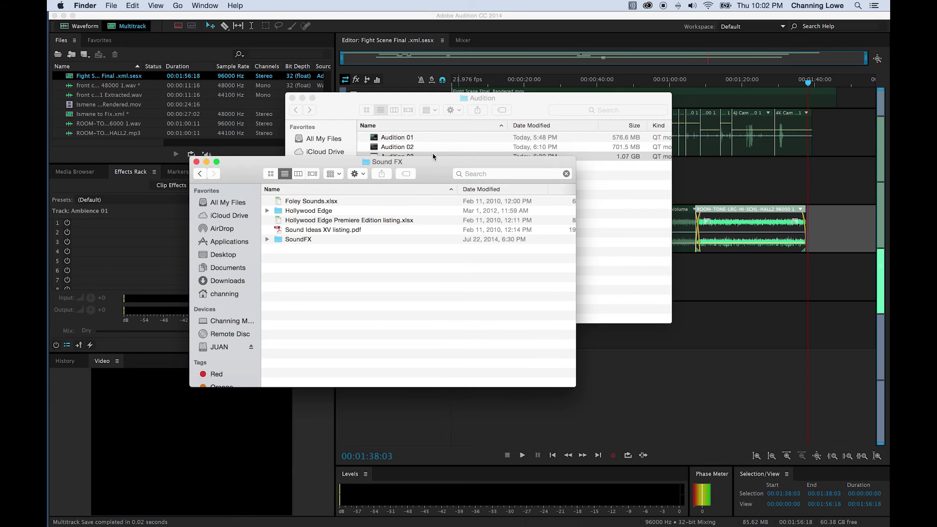
{"action": "left_click", "coordinate": [473, 173]}
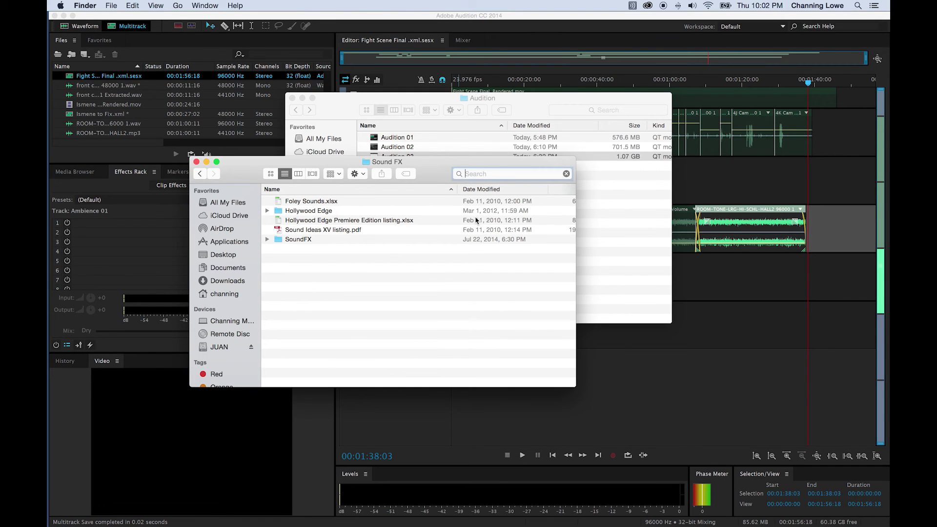
{"action": "type", "text": "cricket"}
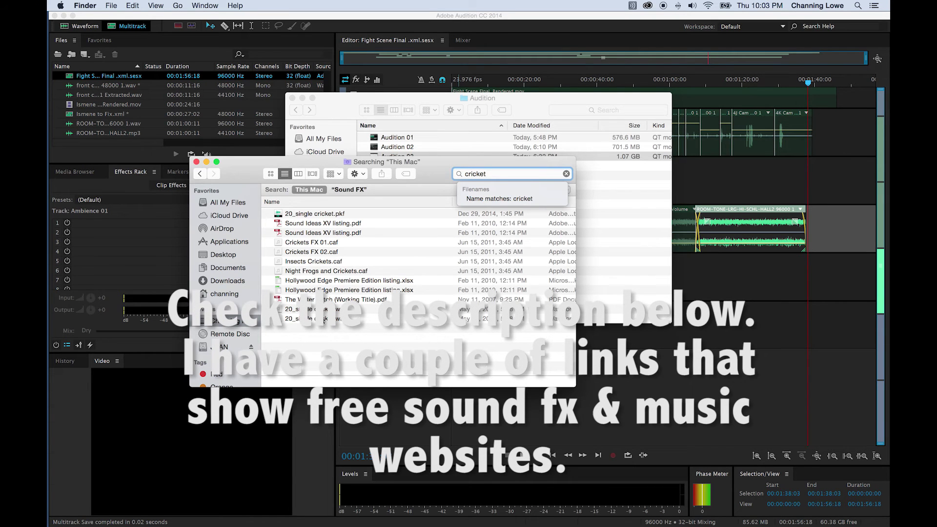
{"action": "left_click", "coordinate": [349, 189]}
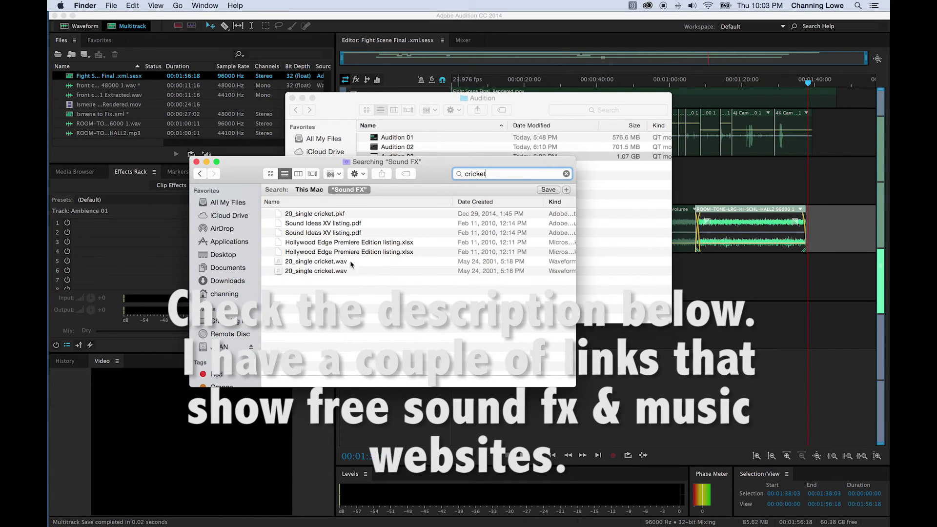
{"action": "left_click", "coordinate": [316, 262]}
{"action": "key", "text": "space"}
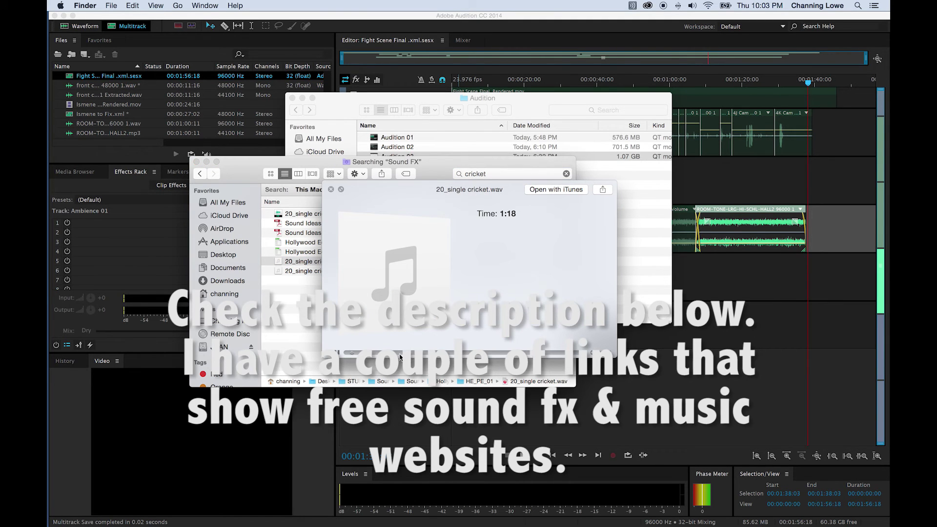
{"action": "key", "text": "space"}
Add 20_single cricket.wav to Ambience 02, align its start with the room tone, and trim its end slightly
{"action": "left_click_drag", "start_coordinate": [328, 266], "coordinate": [681, 307]}
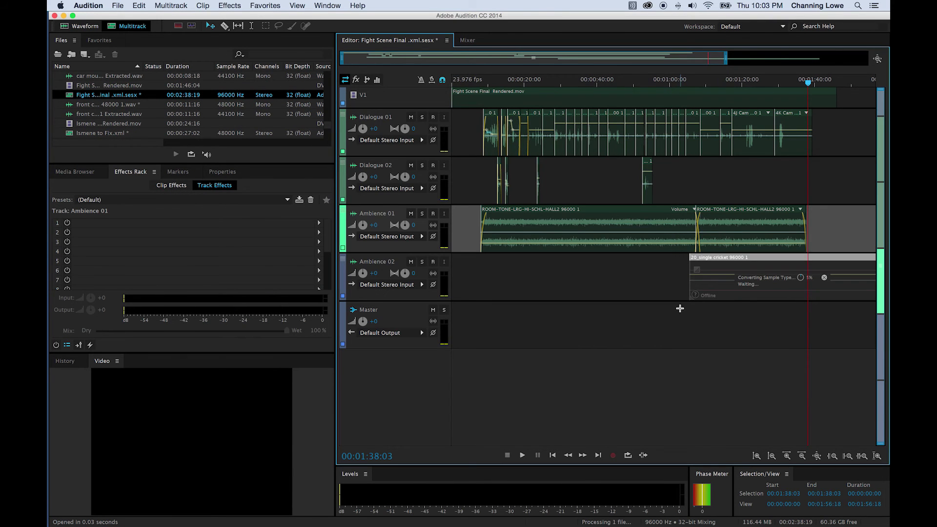
{"action": "left_click_drag", "start_coordinate": [732, 266], "coordinate": [525, 266]}
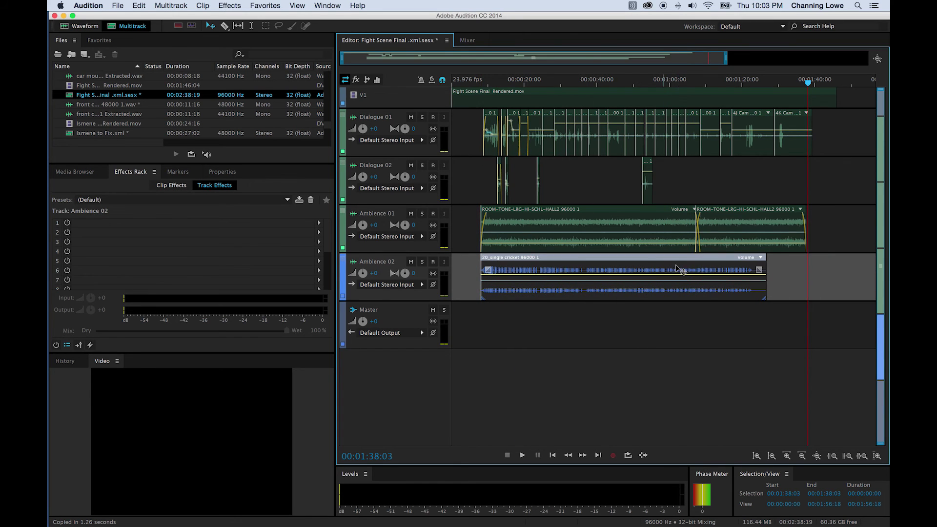
{"action": "left_click_drag", "start_coordinate": [764, 264], "coordinate": [731, 264]}
Lower the volume envelope of the cricket clip on Ambience 02 and play from the early dialogue to check the level
{"action": "left_click", "coordinate": [491, 80]}
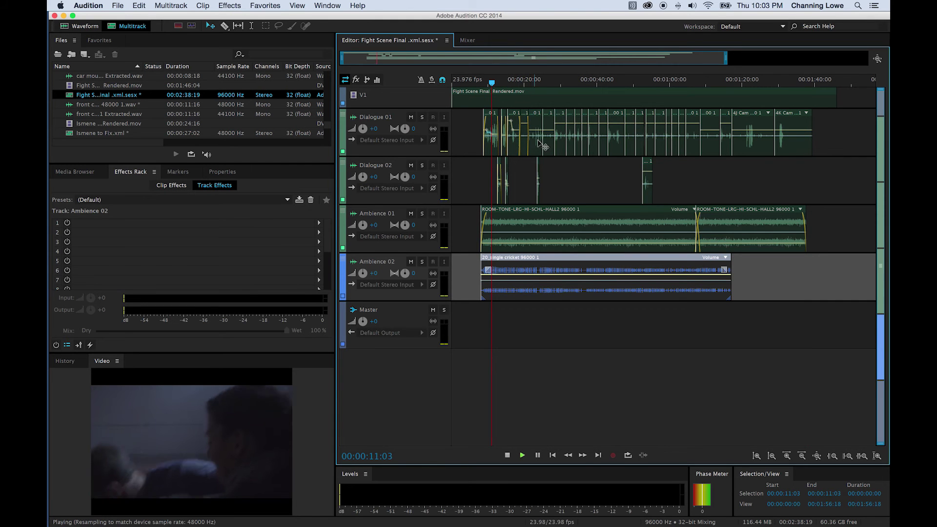
{"action": "key", "text": "space"}
{"action": "key", "text": "space"}
{"action": "left_click_drag", "start_coordinate": [522, 273], "coordinate": [522, 291]}
{"action": "key", "text": "space"}
{"action": "key", "text": "space"}
{"action": "key", "text": "space"}
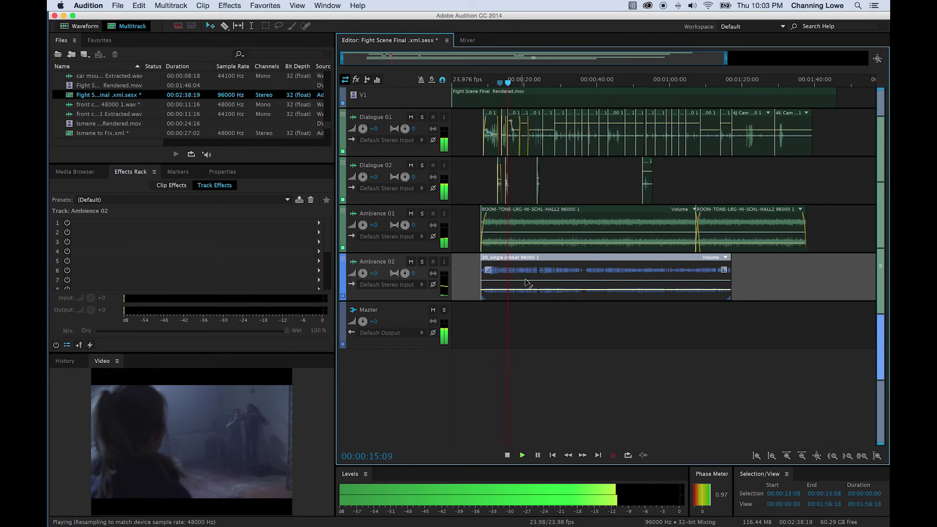
{"action": "key", "text": "space"}
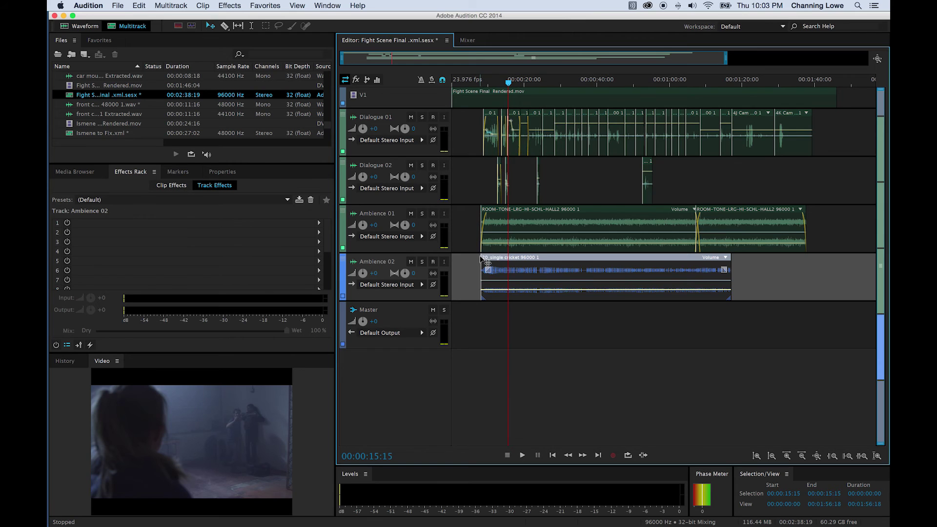
Add a short fade-in to the start of the cricket clip and trim its end a little further
{"action": "left_click_drag", "start_coordinate": [486, 269], "coordinate": [496, 269]}
{"action": "left_click_drag", "start_coordinate": [730, 265], "coordinate": [716, 266]}
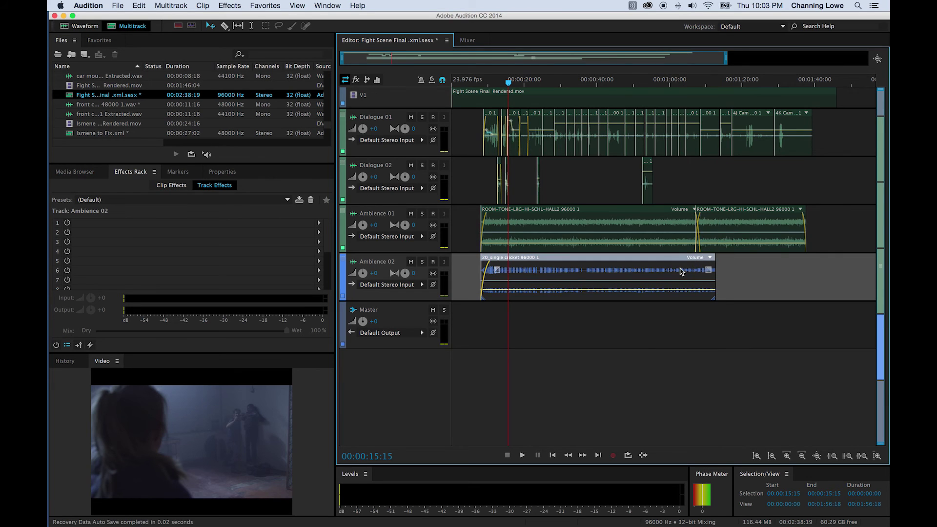
Paste a copy of the cricket clip on Ambience 02 at 00:01:11:03 and cut it off at the end of the room tone
{"action": "left_click_drag", "start_coordinate": [678, 80], "coordinate": [710, 91]}
{"action": "key", "text": "super+v"}
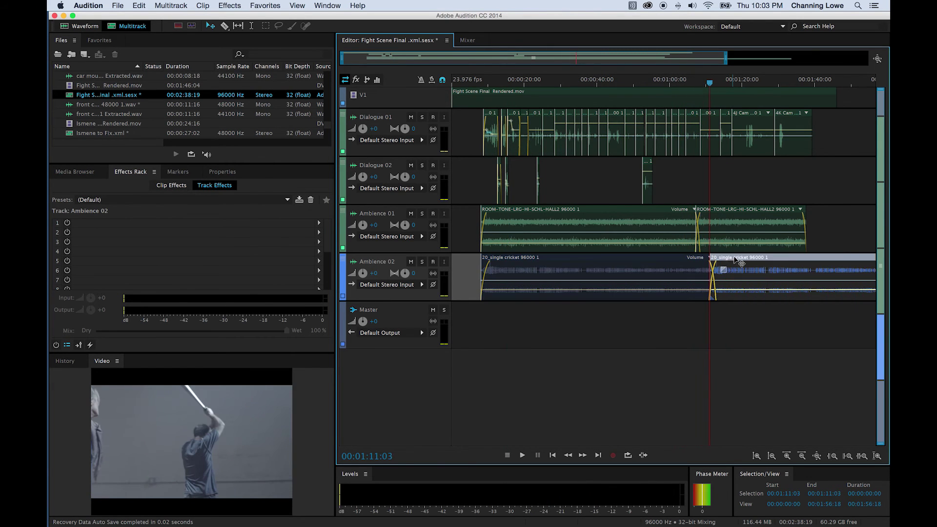
{"action": "key", "text": "r"}
{"action": "left_click", "coordinate": [807, 273]}
{"action": "key", "text": "v"}
{"action": "left_click", "coordinate": [824, 273]}
{"action": "key", "text": "Delete"}
Add a short fade-out to the end of the second cricket clip and play the crossfade between the two cricket clips
{"action": "left_click_drag", "start_coordinate": [803, 270], "coordinate": [788, 269]}
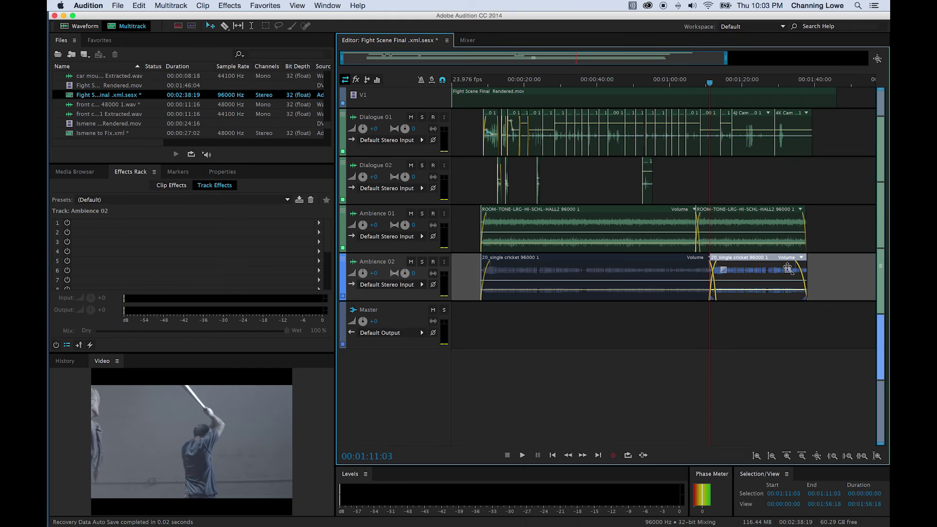
{"action": "key", "text": "space"}
{"action": "key", "text": "space"}
{"action": "key", "text": "space"}
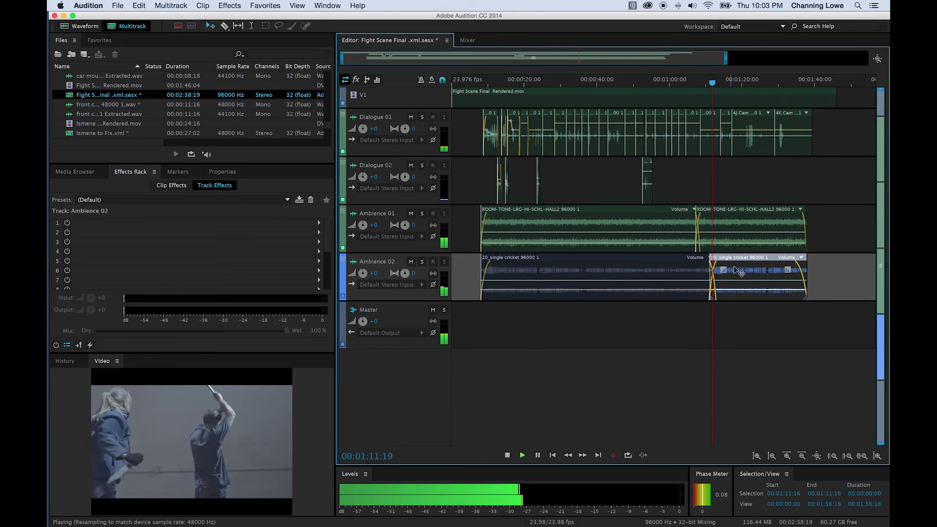
Adjust the volume envelopes of both cricket clips on Ambience 02, the first to about -23.0 dB, and play from 00:00:28:08 to check
{"action": "key", "text": "space"}
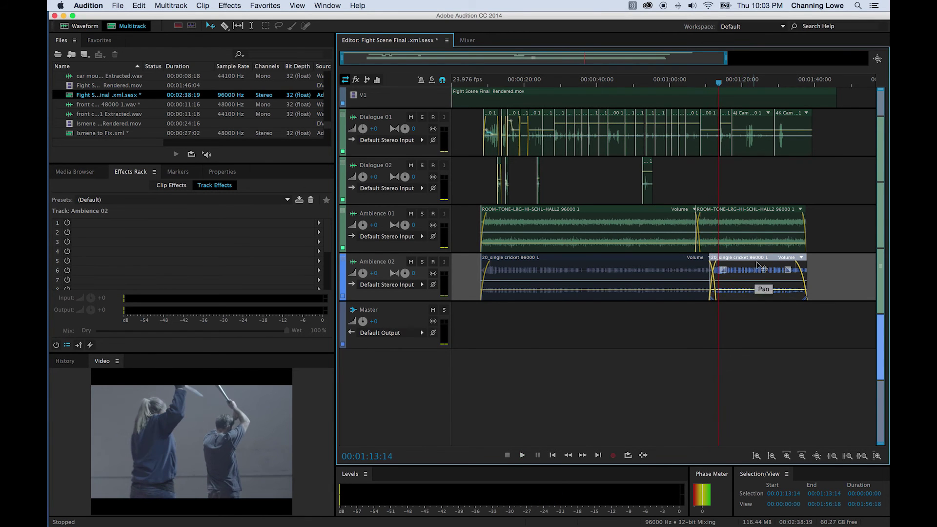
{"action": "left_click", "coordinate": [673, 293]}
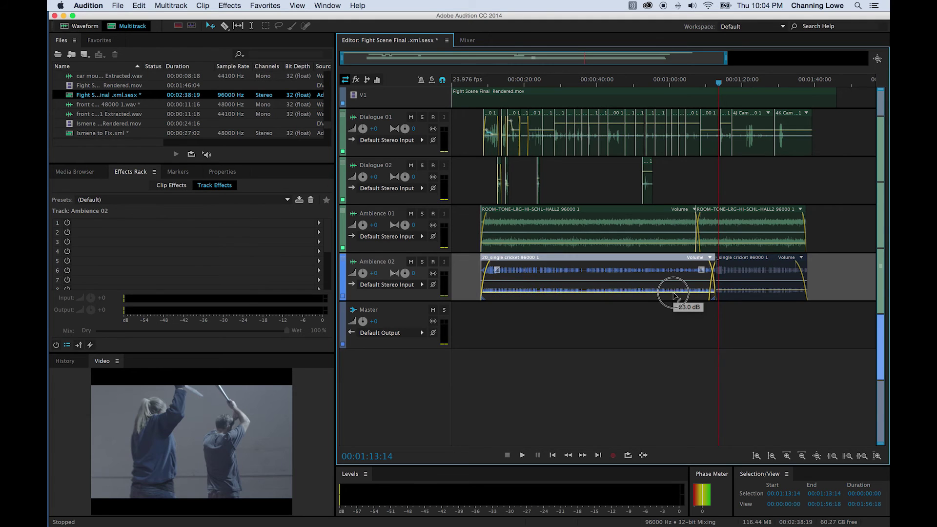
{"action": "left_click", "coordinate": [725, 295]}
{"action": "left_click_drag", "start_coordinate": [725, 291], "coordinate": [726, 292]}
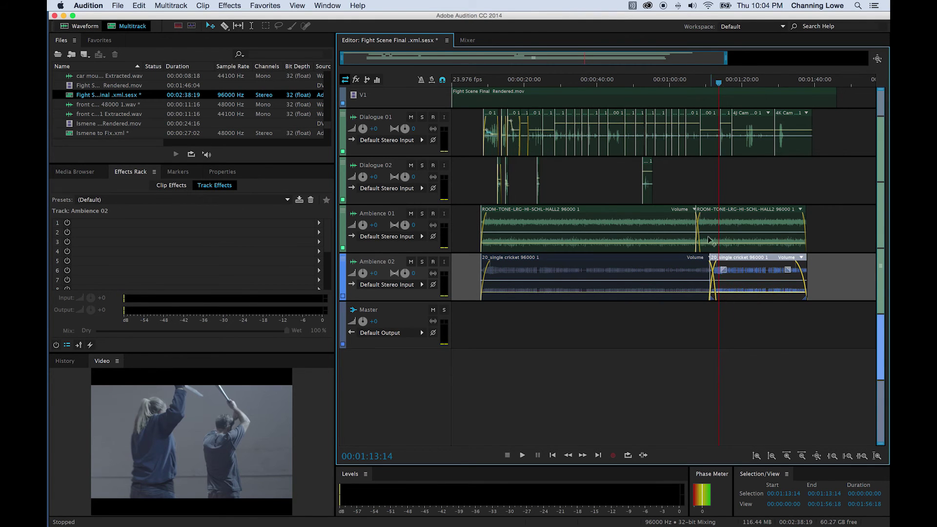
{"action": "key", "text": "space"}
{"action": "left_click", "coordinate": [554, 80]}
{"action": "key", "text": "space"}
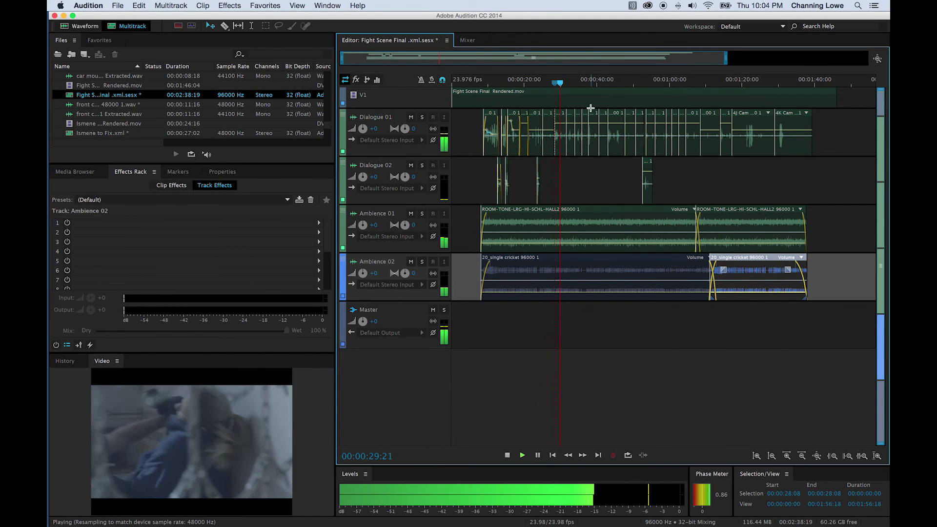
{"action": "key", "text": "space"}
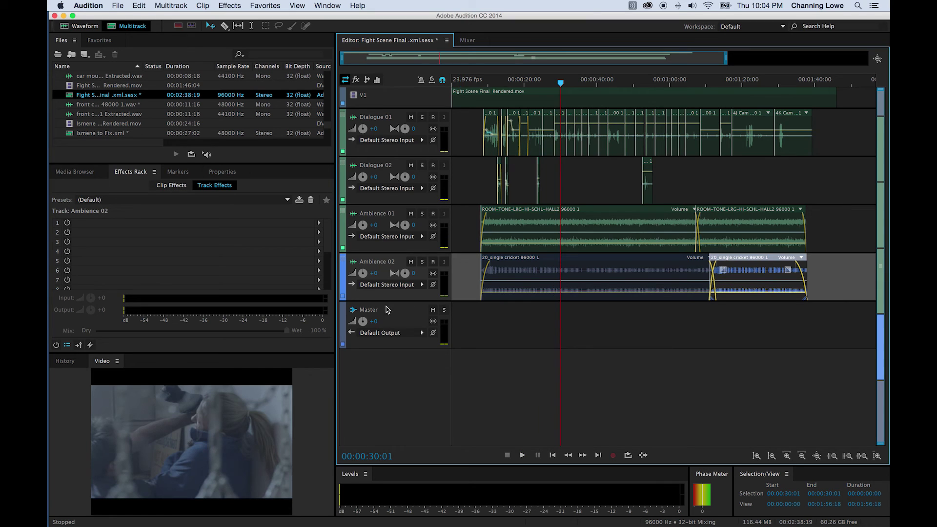
Add two stereo audio tracks between Ambience 02 and the Master track
{"action": "right_click", "coordinate": [456, 284]}
{"action": "mouse_move", "coordinate": [476, 316]}
{"action": "mouse_move", "coordinate": [511, 355]}
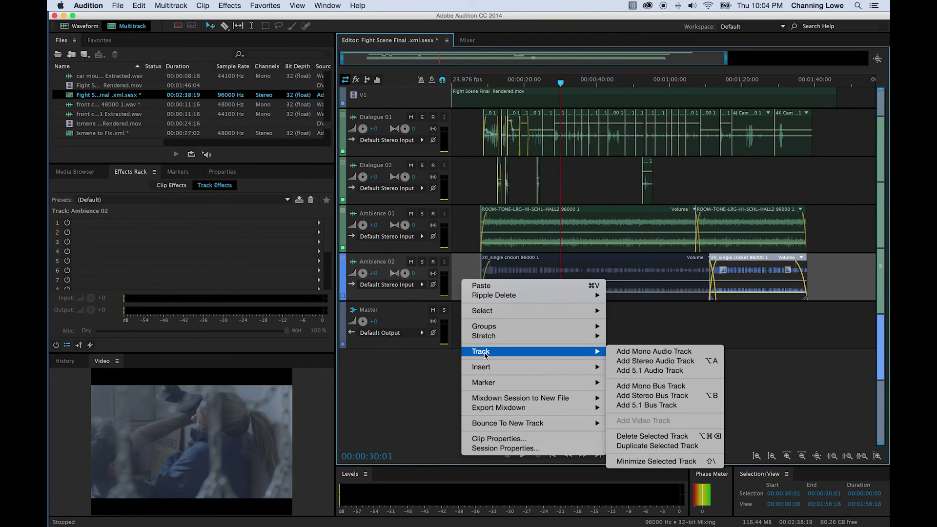
{"action": "left_click", "coordinate": [623, 362]}
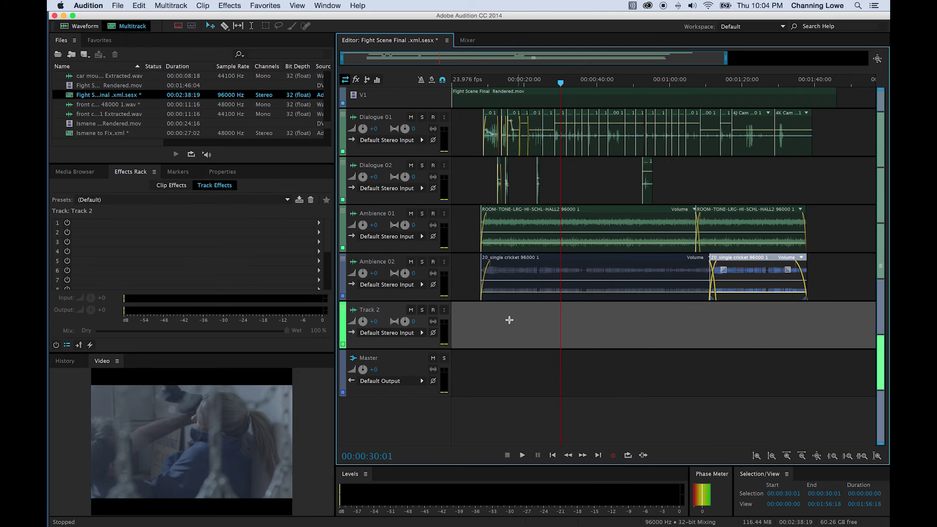
{"action": "right_click", "coordinate": [509, 322]}
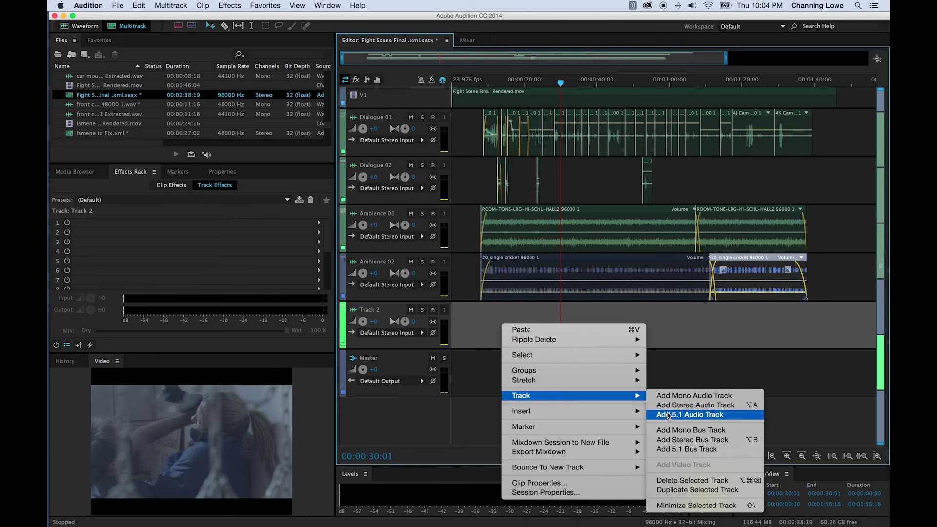
{"action": "key", "text": "Escape"}
Rename the two new tracks Sound FX 01 and Sound FX 02
{"action": "left_click", "coordinate": [370, 310]}
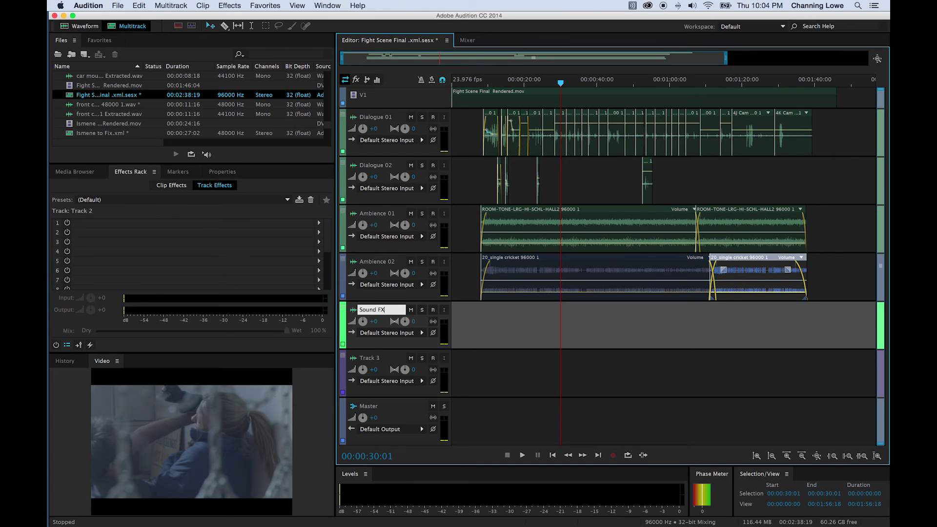
{"action": "key", "text": "super+a"}
{"action": "key", "text": "super+c"}
{"action": "left_click", "coordinate": [387, 358]}
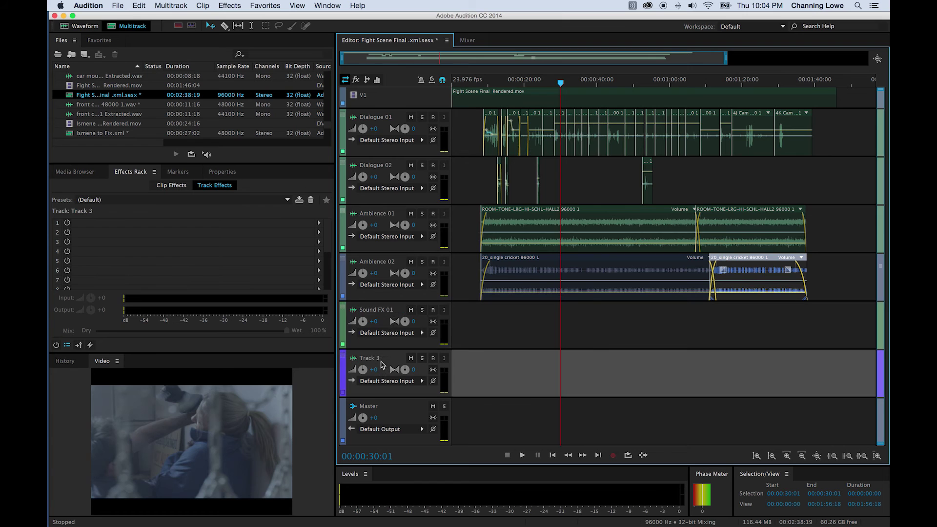
{"action": "key", "text": "super+v"}
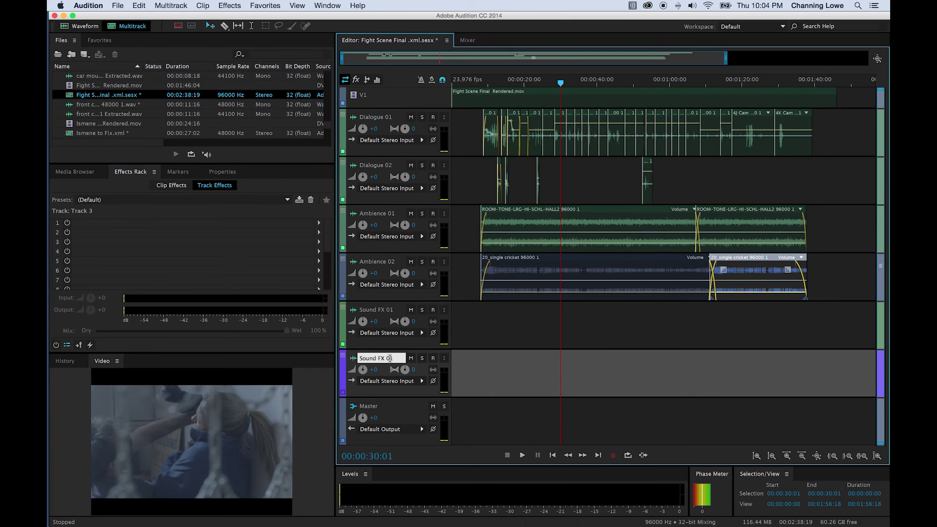
{"action": "left_click", "coordinate": [465, 337]}
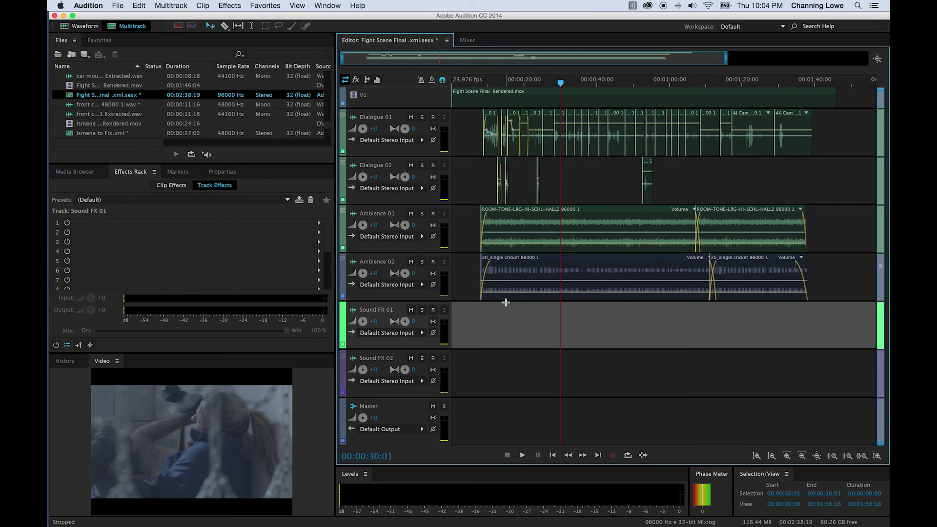
Play the scene's opening from 00:00:08:10 to check the ambience against the dialogue
{"action": "left_click_drag", "start_coordinate": [541, 73], "coordinate": [482, 79]}
{"action": "scroll", "coordinate": [530, 78], "scroll_direction": "up", "scroll_amount": 1}
{"action": "scroll", "coordinate": [529, 78], "scroll_direction": "up", "scroll_amount": 5}
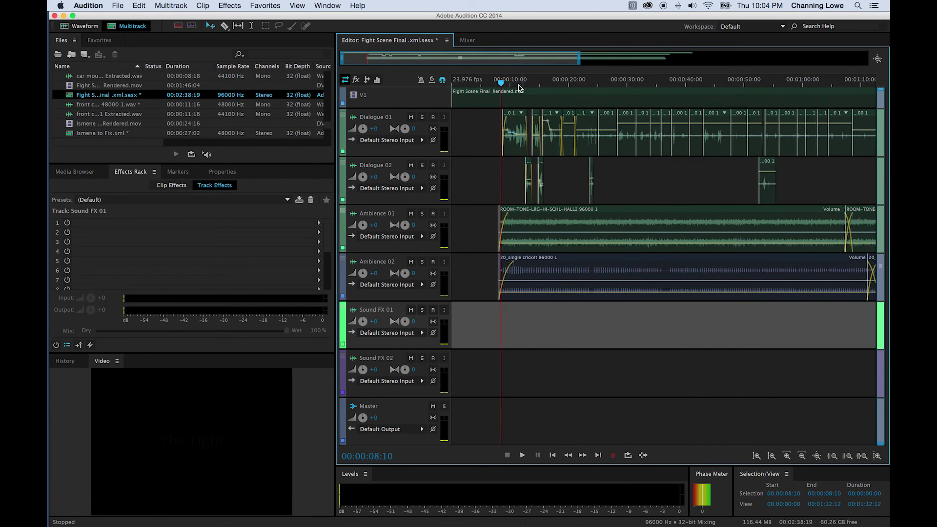
{"action": "key", "text": "space"}
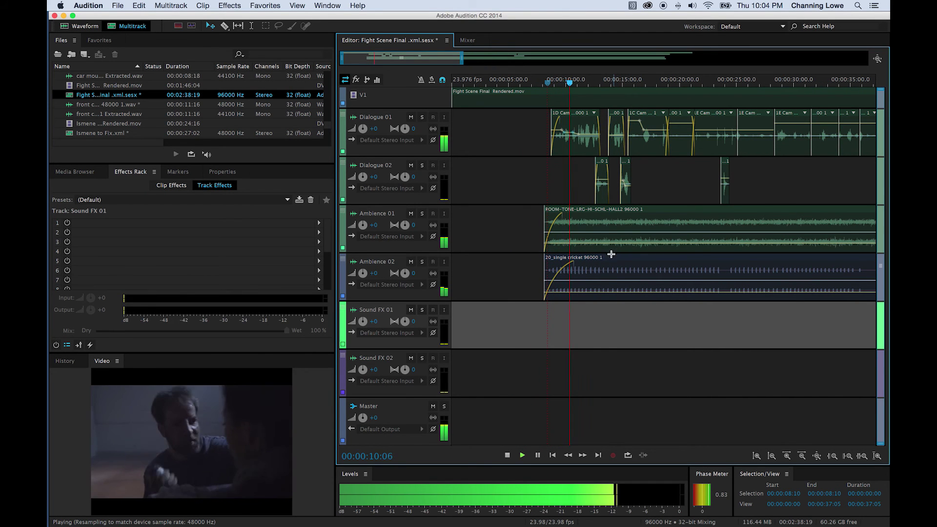
{"action": "key", "text": "space"}
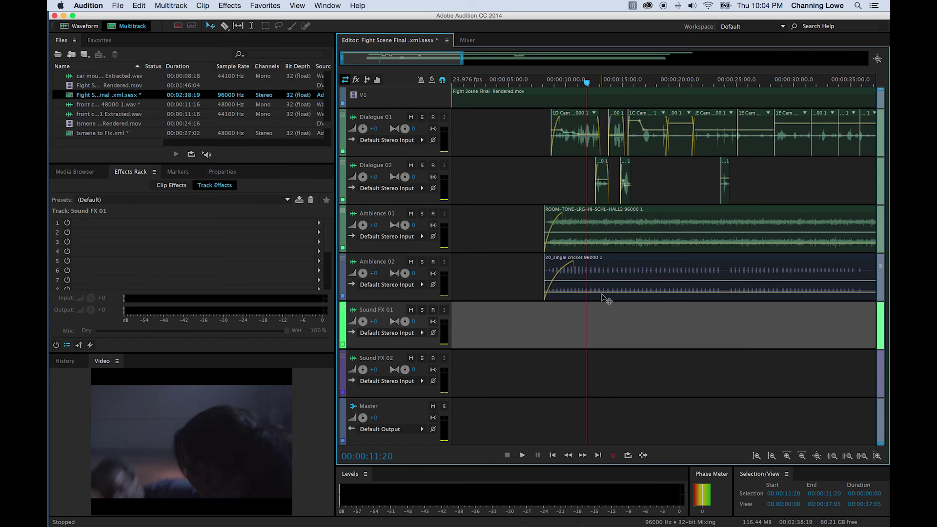
Lower the first cricket clip's volume envelope on Ambience 02 to about -27.2 dB and play on from 00:00:11:20 to check it
{"action": "left_click", "coordinate": [603, 295]}
{"action": "left_click_drag", "start_coordinate": [603, 297], "coordinate": [604, 299]}
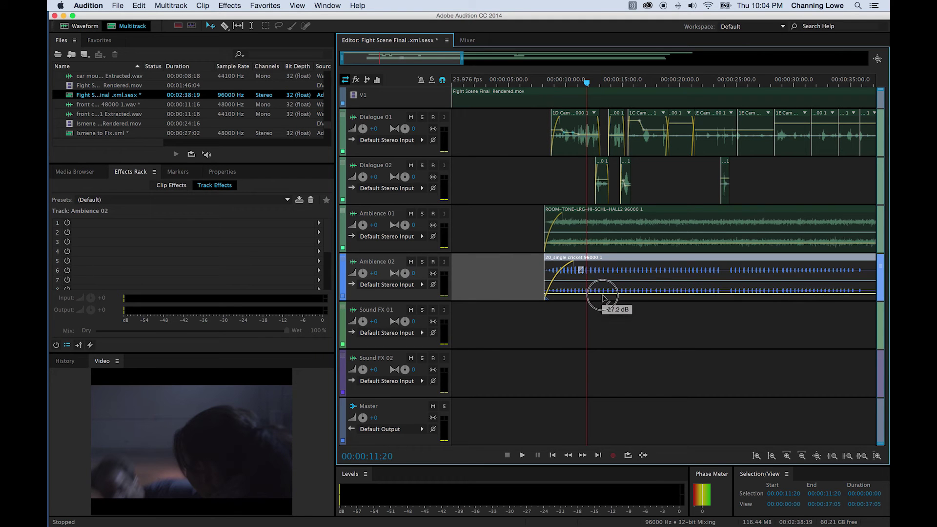
{"action": "key", "text": "space"}
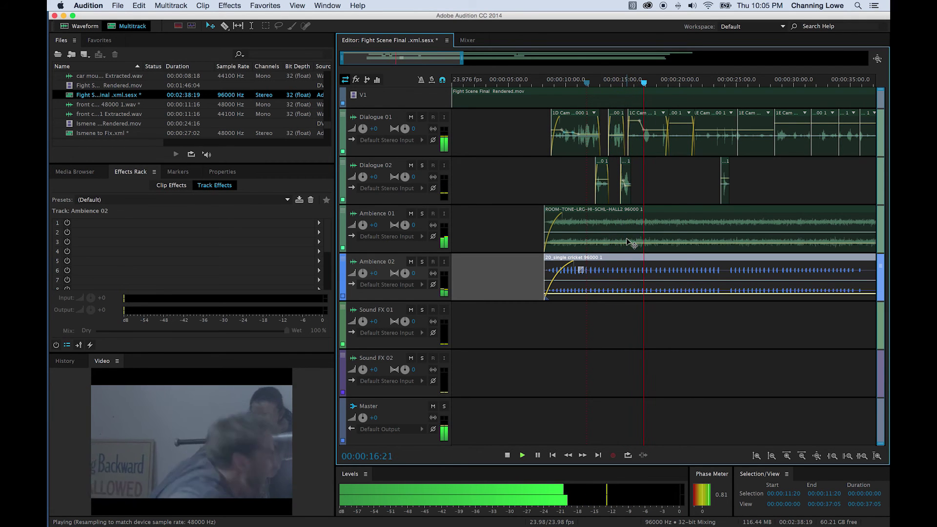
{"action": "key", "text": "space"}
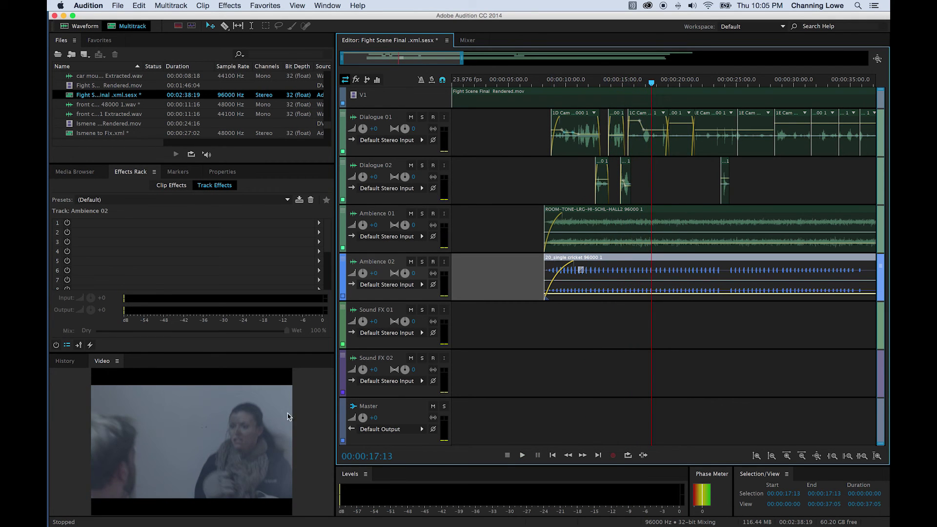
Switch to Finder and search the Sound FX folder for "crunch"
{"action": "key", "text": "super+Tab"}
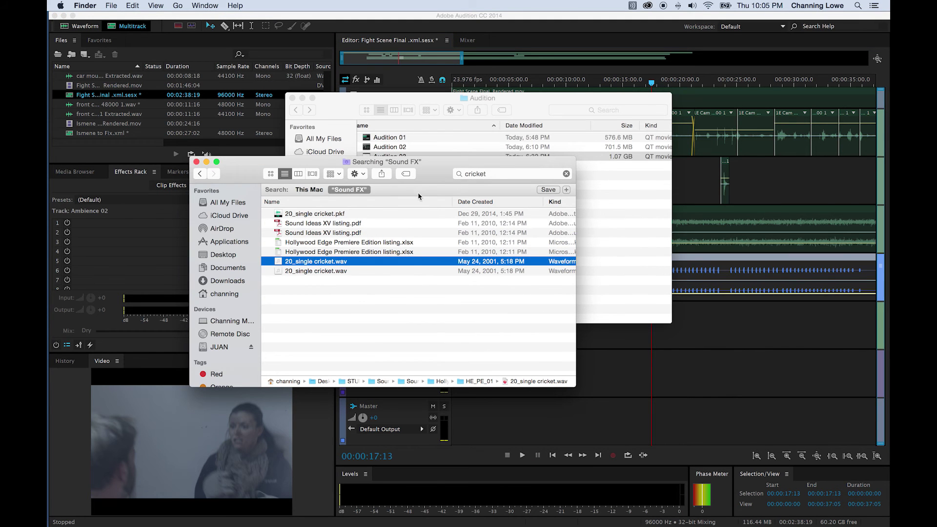
{"action": "left_click_drag", "start_coordinate": [417, 181], "coordinate": [394, 207]}
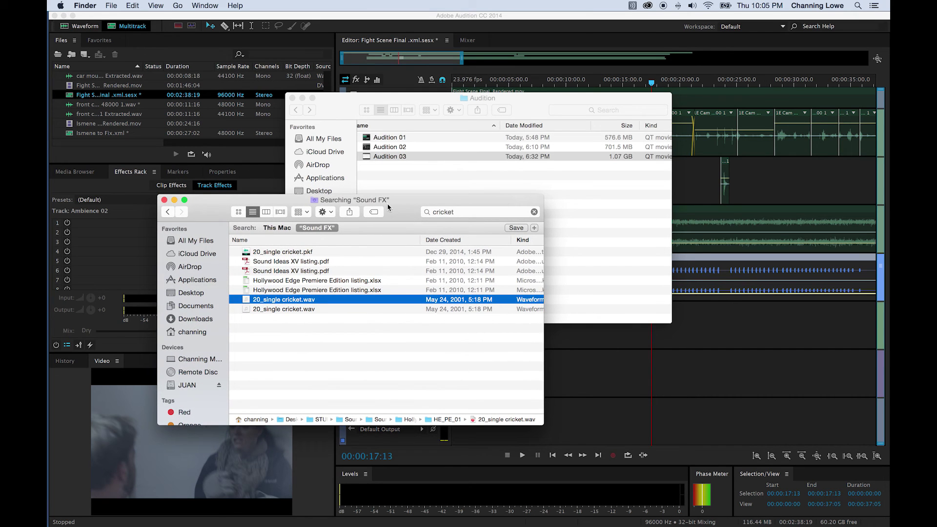
{"action": "left_click", "coordinate": [466, 212]}
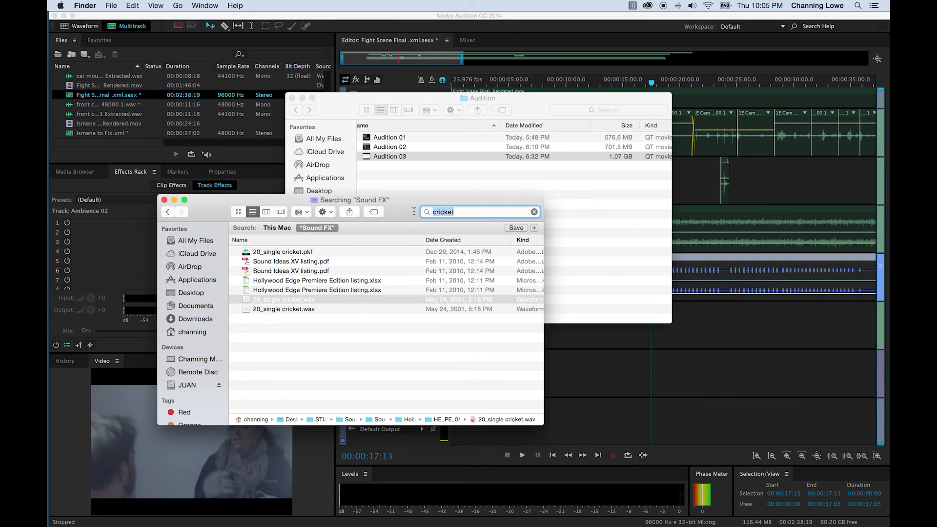
{"action": "type", "text": "cru"}
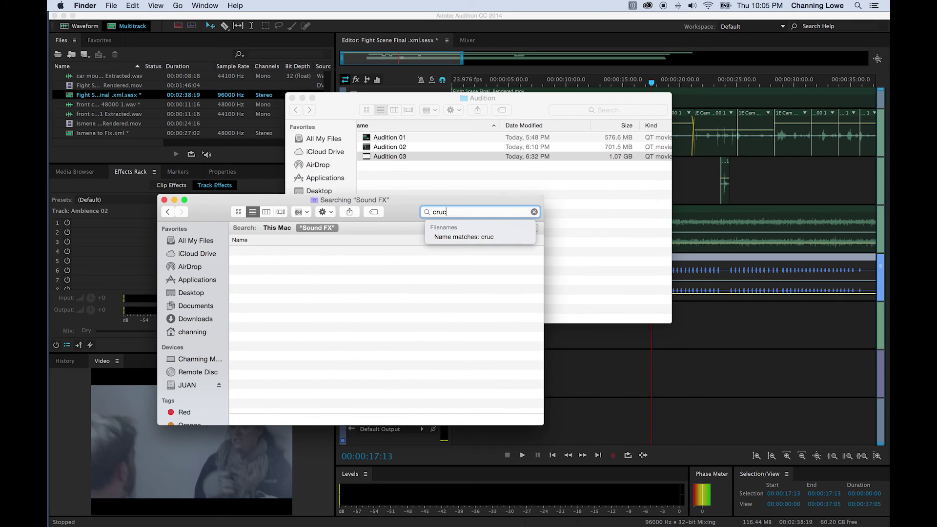
{"action": "type", "text": "nch"}
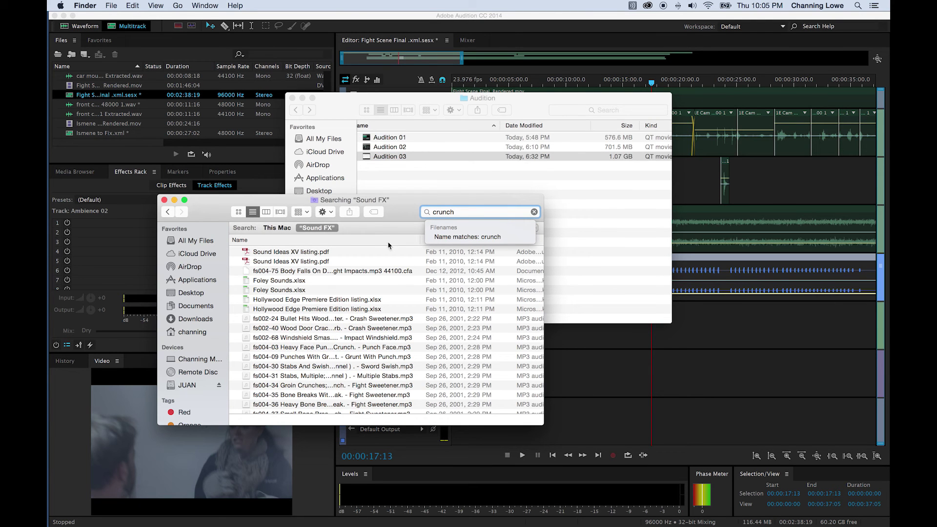
Find "64_bites, hard, crunchy food.wav" among the search results and preview its sound
{"action": "scroll", "coordinate": [355, 274], "scroll_direction": "down", "scroll_amount": 10}
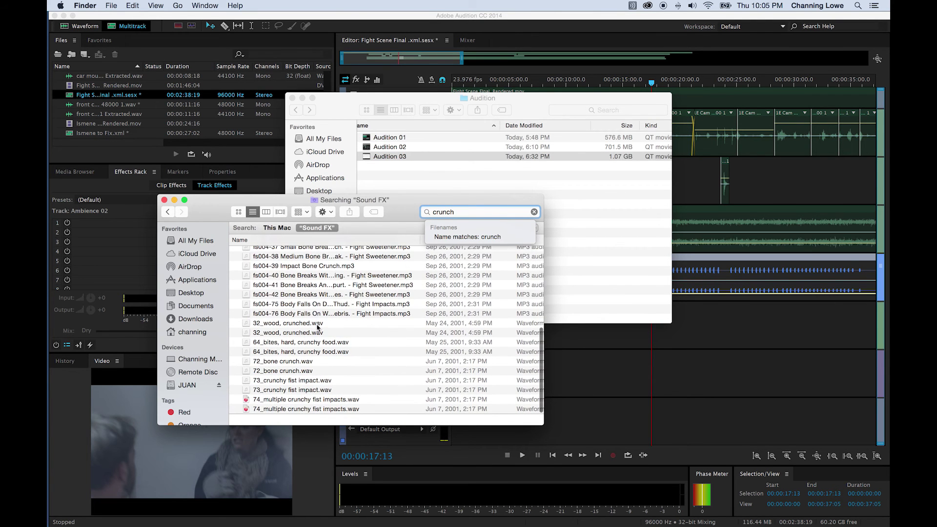
{"action": "left_click", "coordinate": [297, 343]}
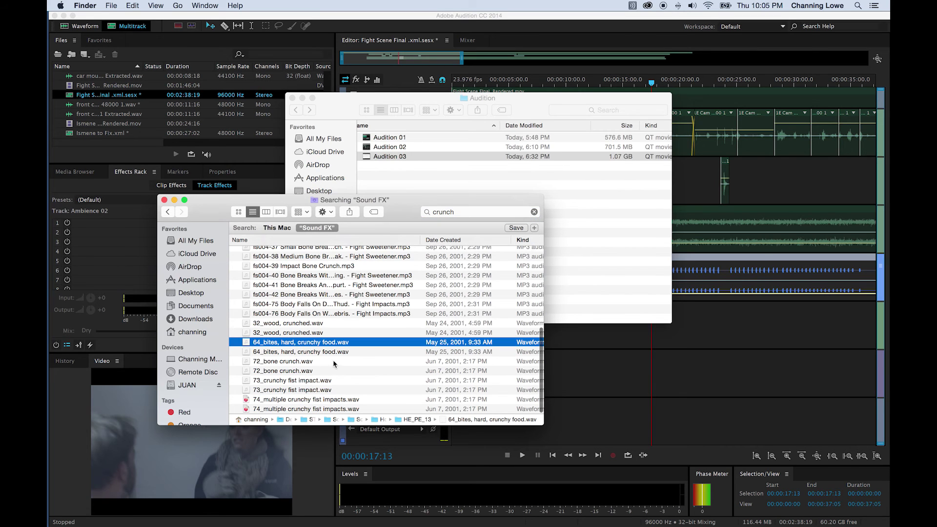
{"action": "key", "text": "space"}
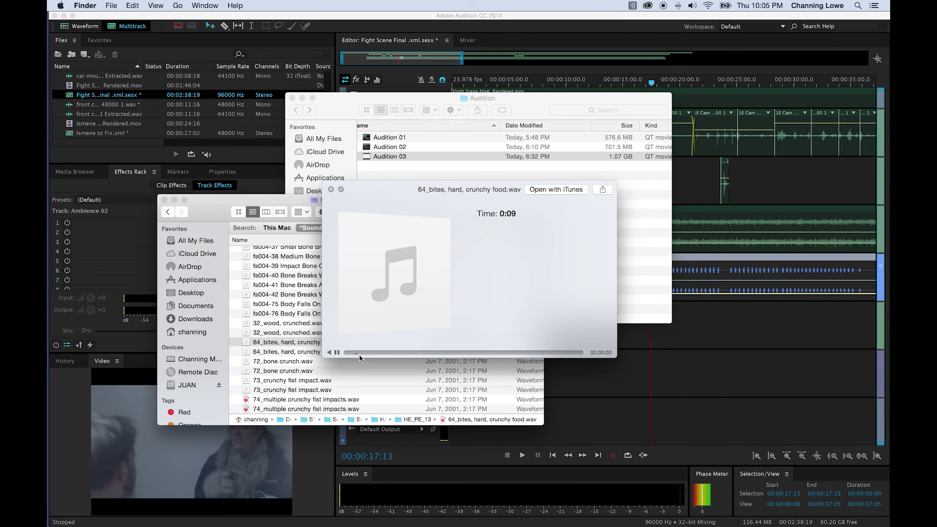
{"action": "key", "text": "space"}
Place "64_bites, hard, crunchy food.wav" from Finder onto the Sound FX 01 track in Audition
{"action": "left_click_drag", "start_coordinate": [347, 128], "coordinate": [444, 104]}
{"action": "left_click", "coordinate": [212, 202]}
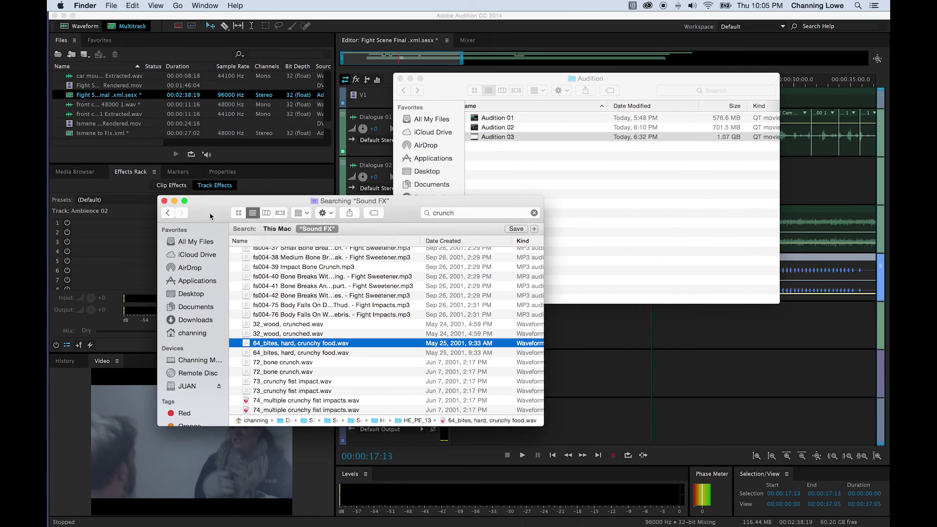
{"action": "left_click_drag", "start_coordinate": [246, 345], "coordinate": [563, 341]}
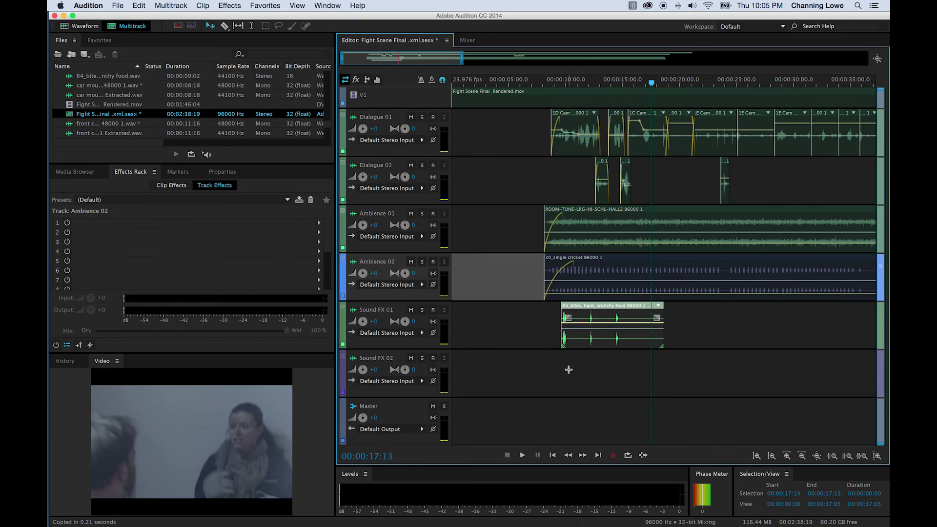
Set the playhead to 00:00:15:20 for the bite and move the crunchy food clip on Sound FX 01 to start just after 00:00:16:00
{"action": "left_click_drag", "start_coordinate": [617, 308], "coordinate": [720, 307]}
{"action": "left_click", "coordinate": [633, 83]}
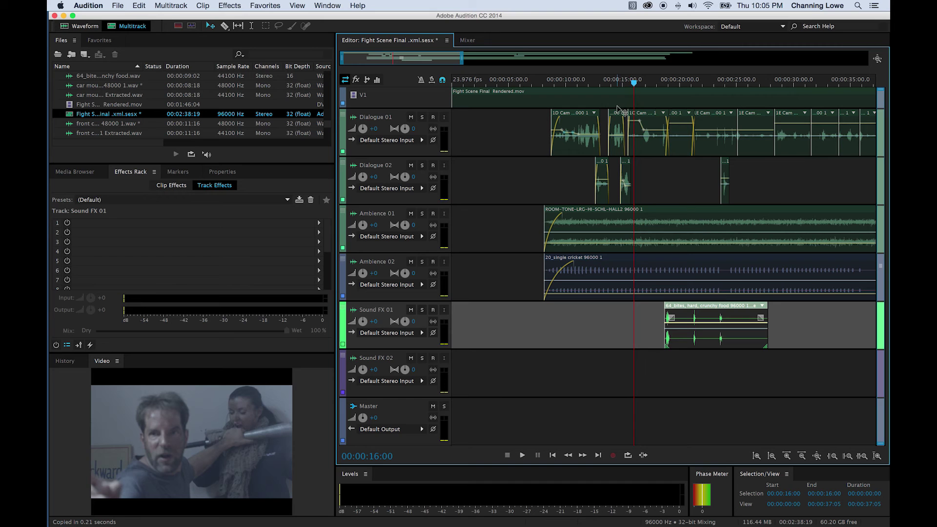
{"action": "left_click_drag", "start_coordinate": [690, 311], "coordinate": [671, 310]}
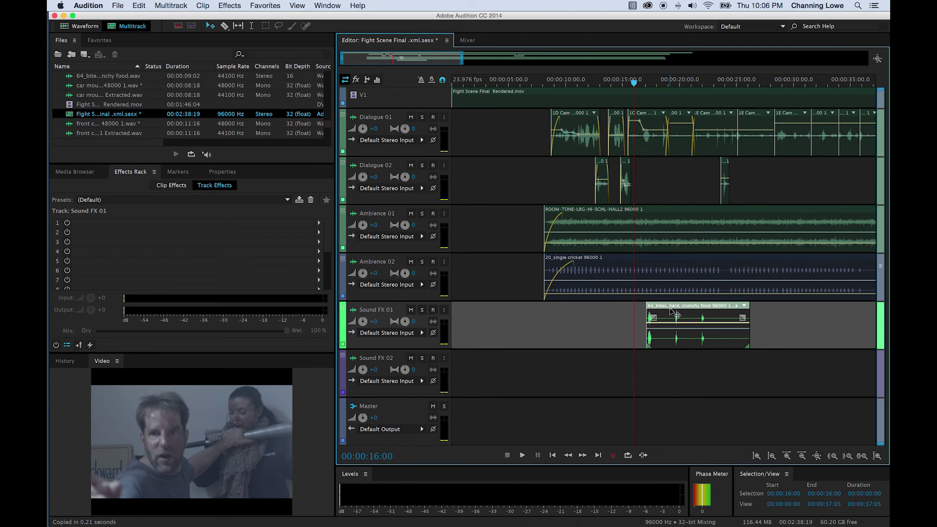
{"action": "scroll", "coordinate": [667, 311], "scroll_direction": "right", "scroll_amount": 3}
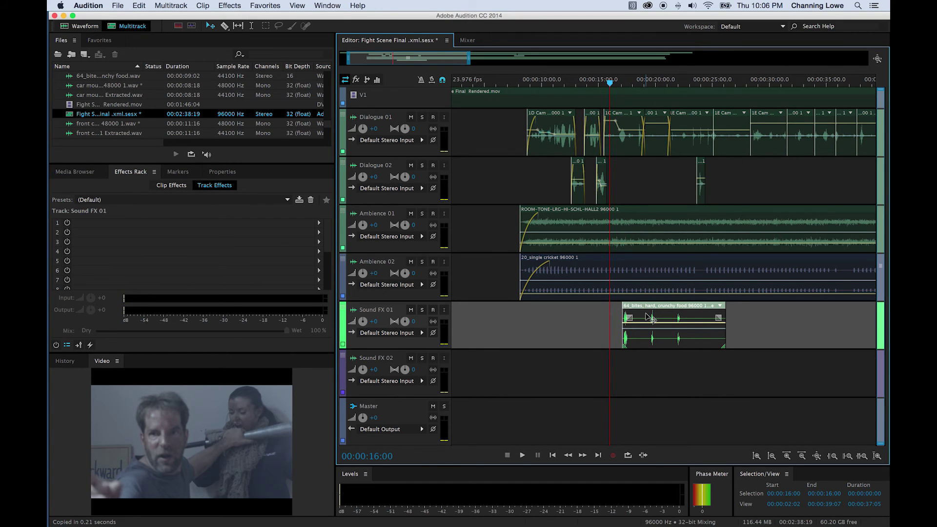
{"action": "key", "text": "equal"}
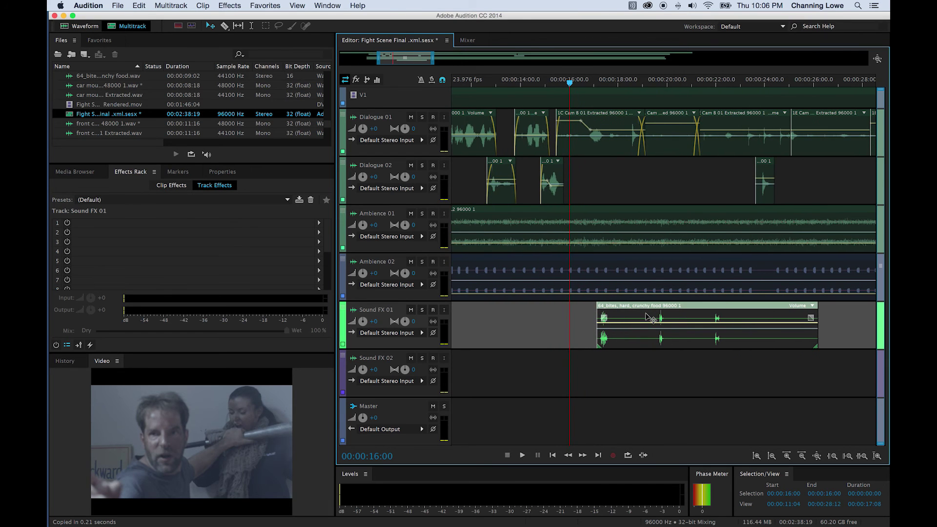
{"action": "left_click_drag", "start_coordinate": [570, 83], "coordinate": [565, 85]}
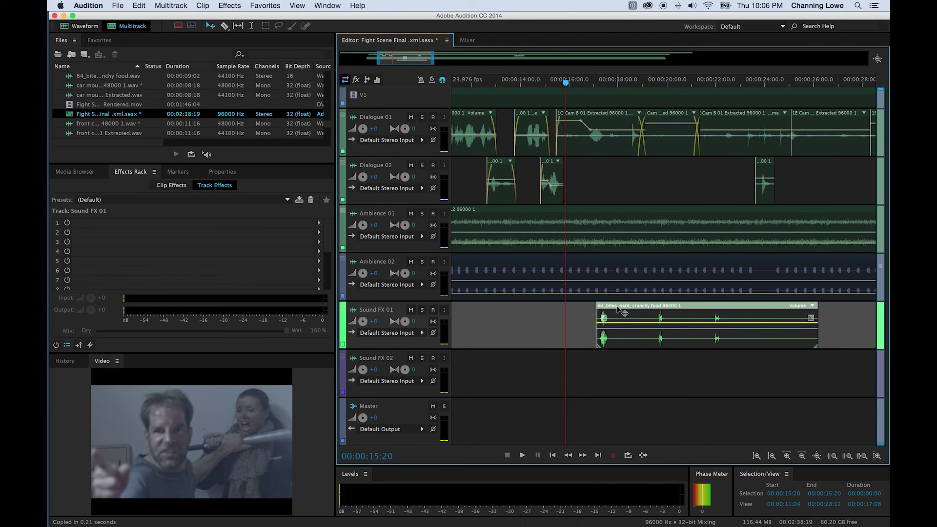
{"action": "scroll", "coordinate": [594, 298], "scroll_direction": "up", "scroll_amount": 3}
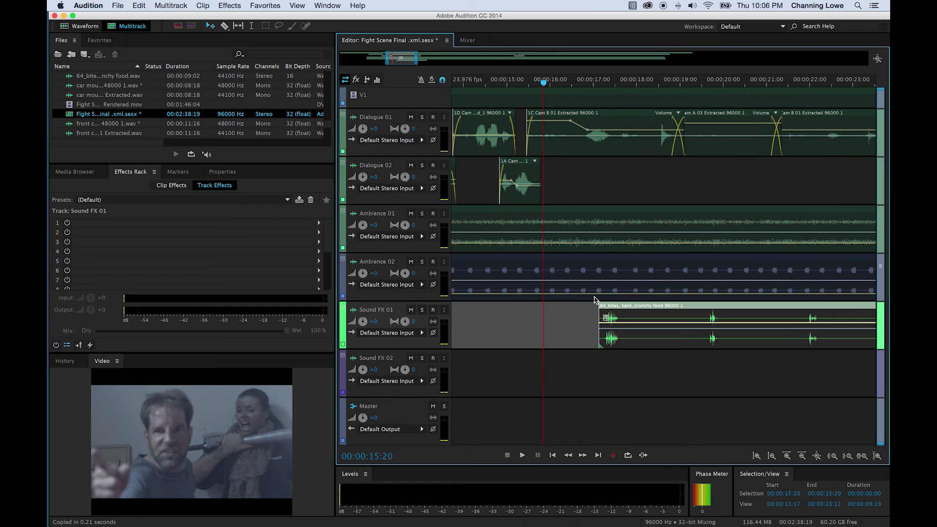
{"action": "left_click_drag", "start_coordinate": [615, 305], "coordinate": [573, 310]}
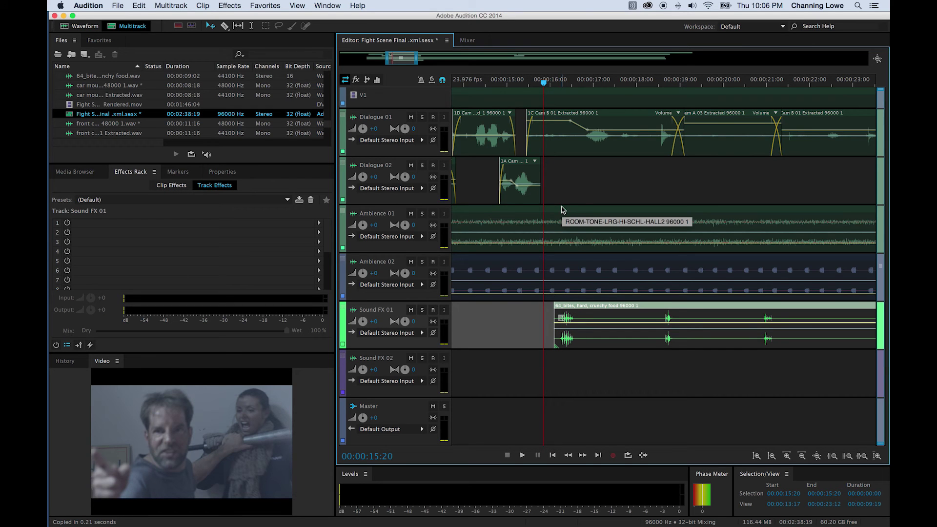
Set the playhead to 00:00:16:17 and move the crunchy food clip on Sound FX 01 so its first crunch starts there
{"action": "key", "text": "="}
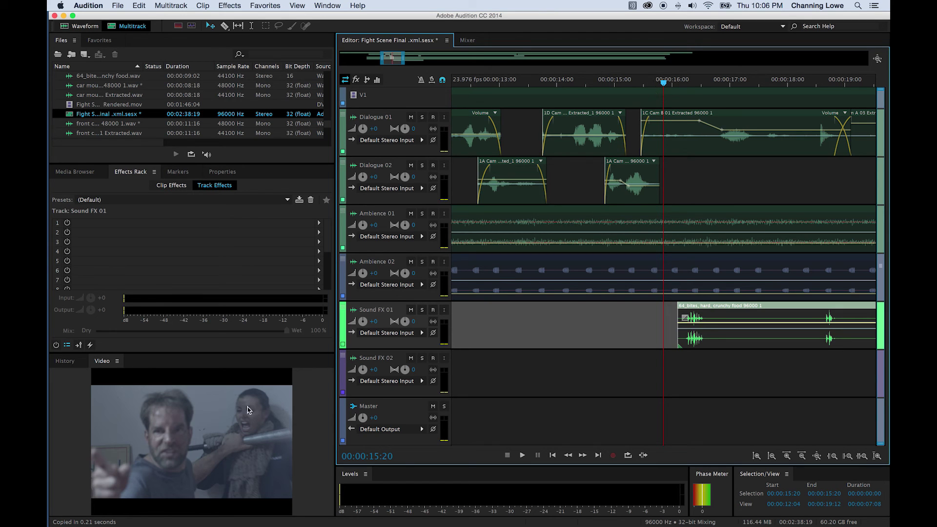
{"action": "left_click_drag", "start_coordinate": [735, 315], "coordinate": [793, 314]}
{"action": "left_click_drag", "start_coordinate": [672, 75], "coordinate": [715, 96]}
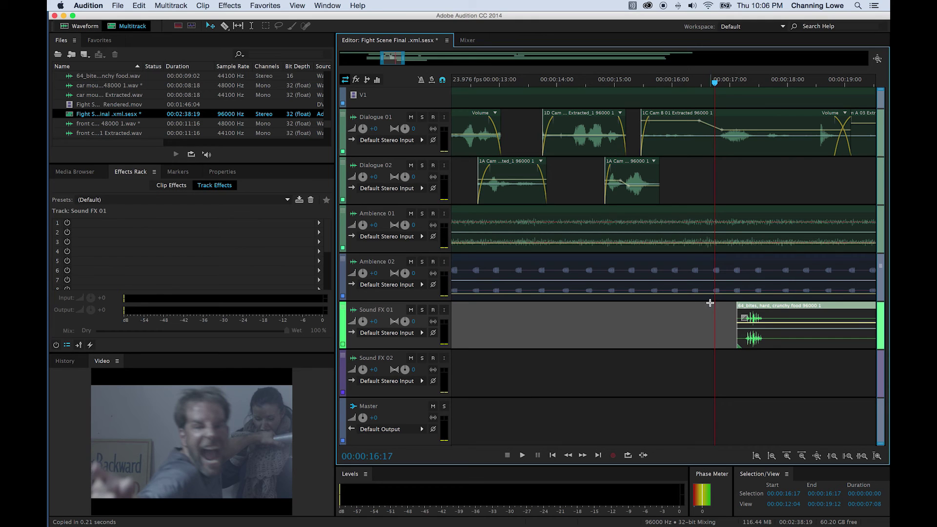
{"action": "scroll", "coordinate": [709, 303], "scroll_direction": "up", "scroll_amount": 2}
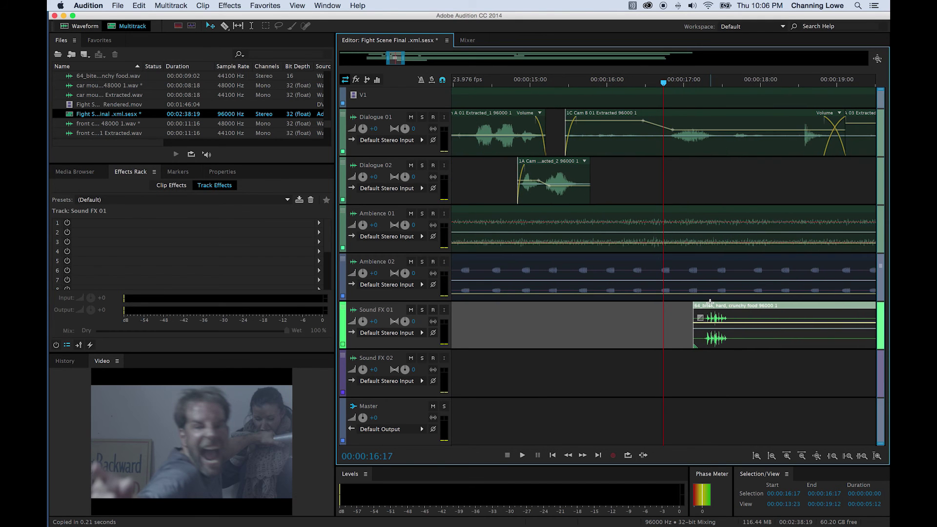
{"action": "scroll", "coordinate": [710, 303], "scroll_direction": "up", "scroll_amount": 3}
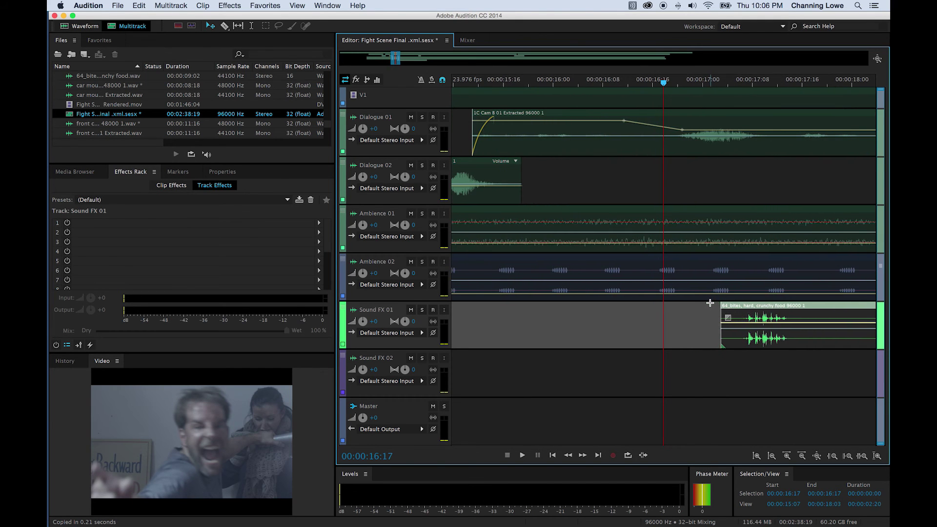
{"action": "left_click_drag", "start_coordinate": [764, 310], "coordinate": [678, 310]}
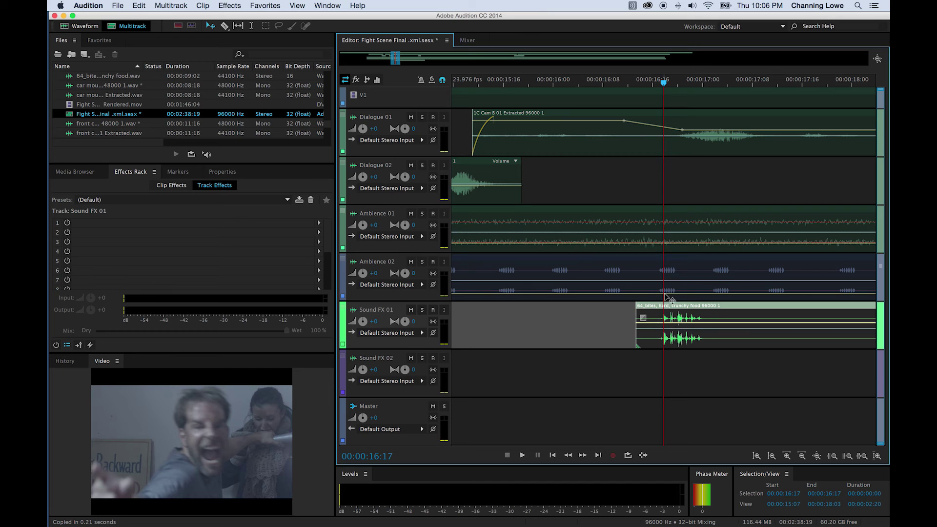
Split the crunchy food clip on Sound FX 01 just after its first bite and delete the remaining part
{"action": "left_click", "coordinate": [614, 81]}
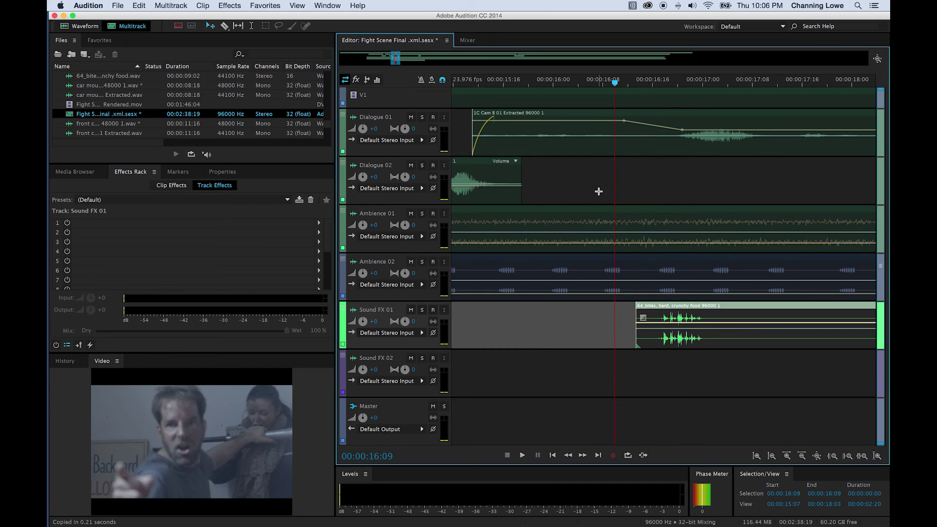
{"action": "key", "text": "r"}
{"action": "left_click", "coordinate": [742, 318]}
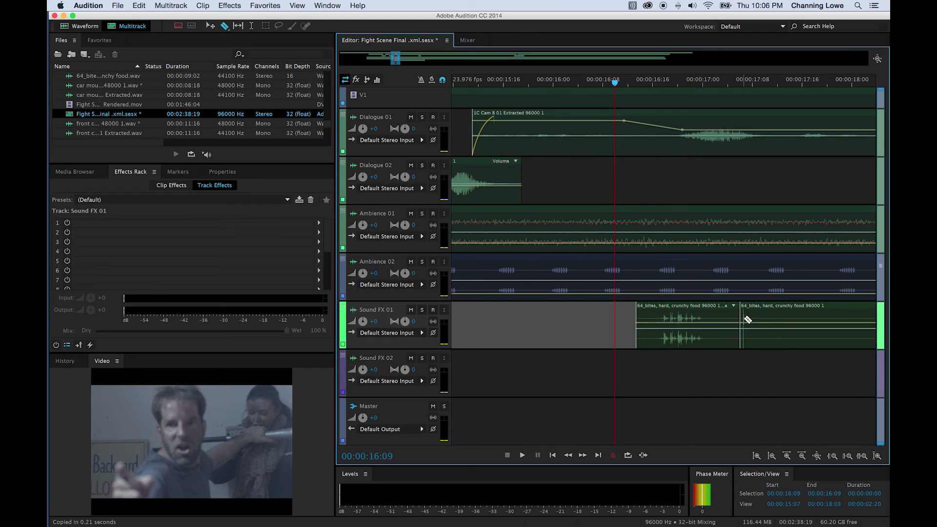
{"action": "key", "text": "v"}
{"action": "left_click", "coordinate": [775, 314]}
{"action": "key", "text": "Delete"}
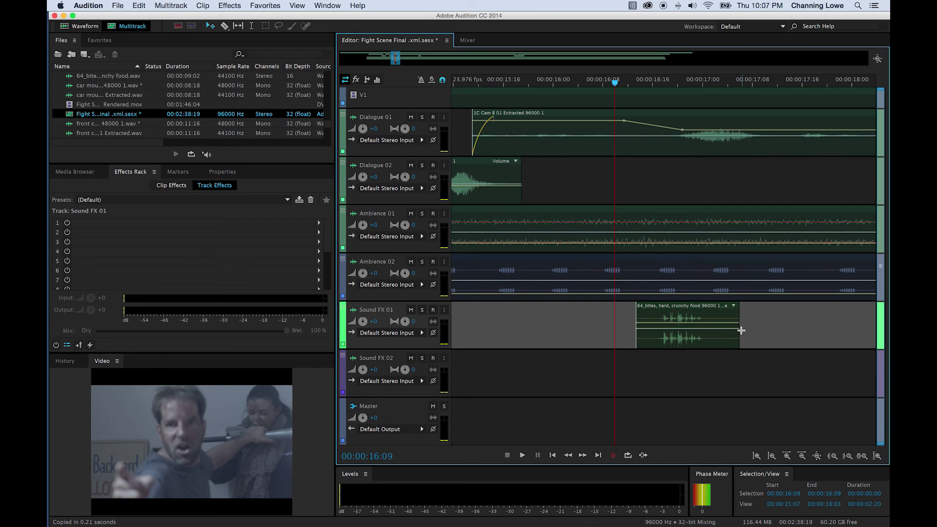
Play the bite from 00:00:16:04, lower the crunchy food clip's volume, and replay it from 00:00:16:09
{"action": "left_click", "coordinate": [579, 82]}
{"action": "key", "text": "space"}
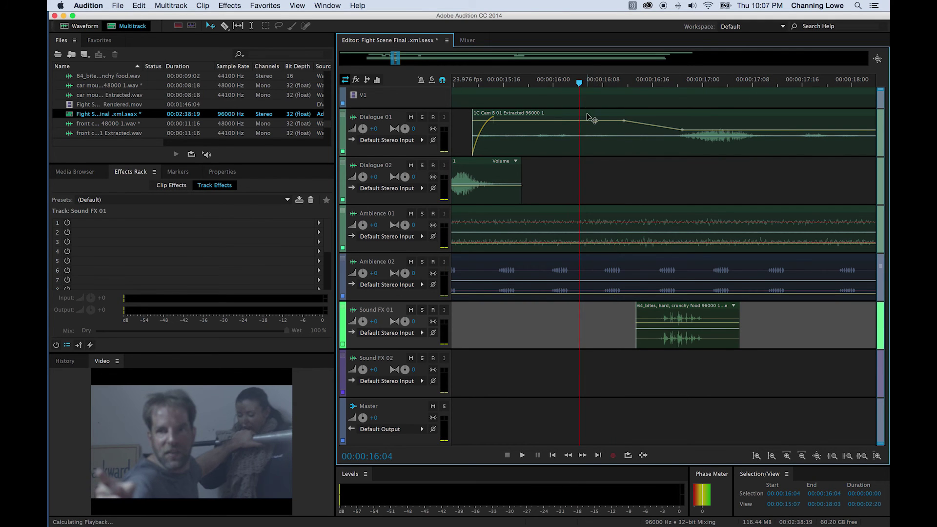
{"action": "key", "text": "space"}
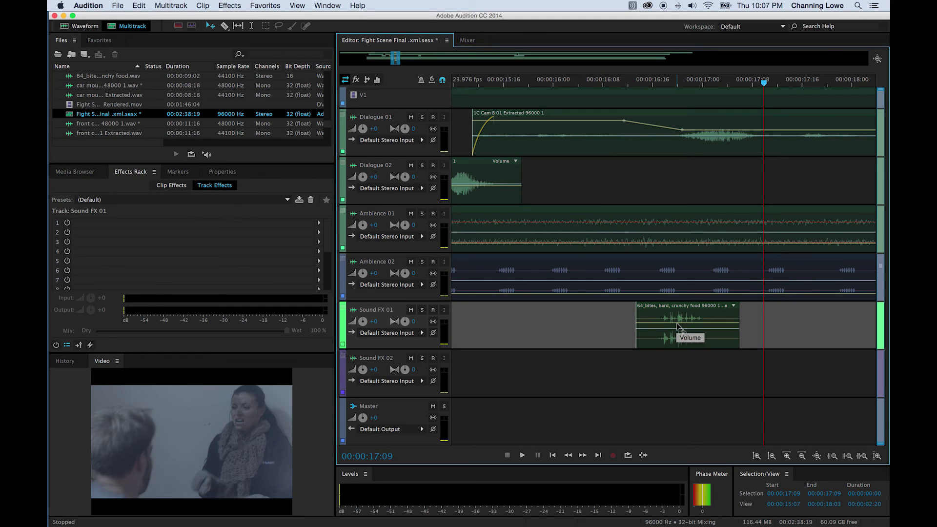
{"action": "left_click_drag", "start_coordinate": [680, 326], "coordinate": [679, 340]}
{"action": "left_click", "coordinate": [612, 80]}
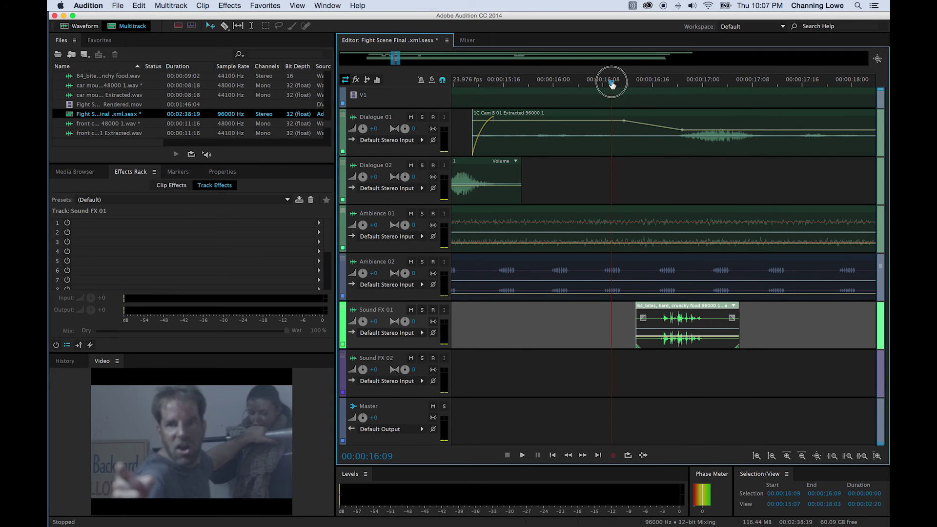
{"action": "key", "text": "space"}
{"action": "key", "text": "space"}
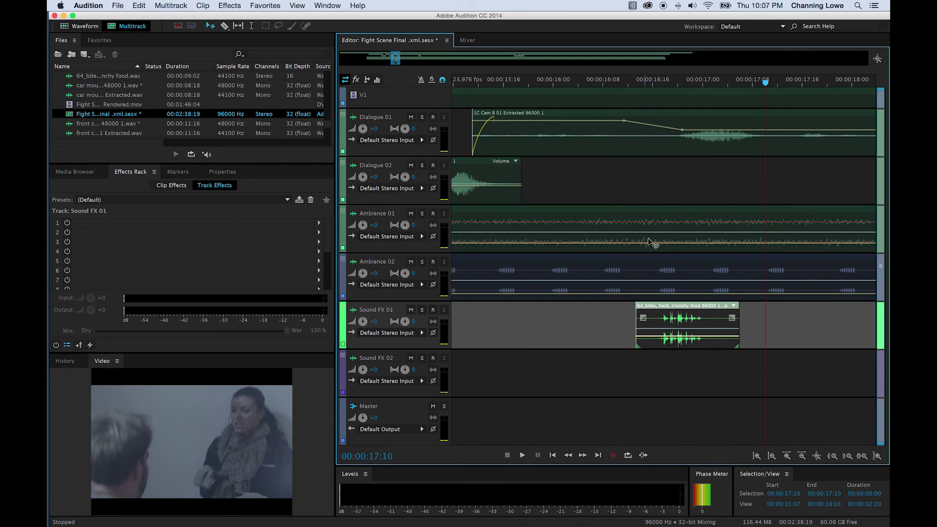
Play the scene on past the bite and set the playhead to 00:00:18:10 for the swing
{"action": "scroll", "coordinate": [631, 232], "scroll_direction": "down", "scroll_amount": 3}
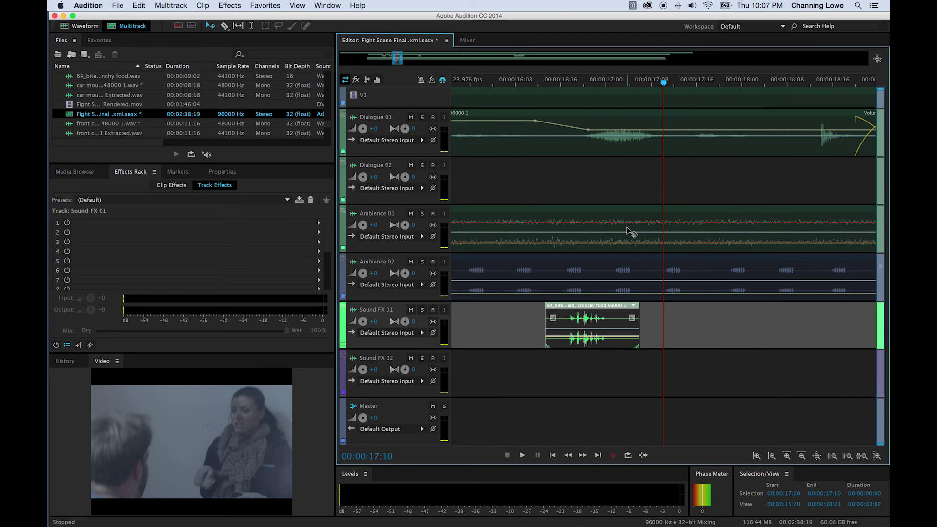
{"action": "key", "text": "space"}
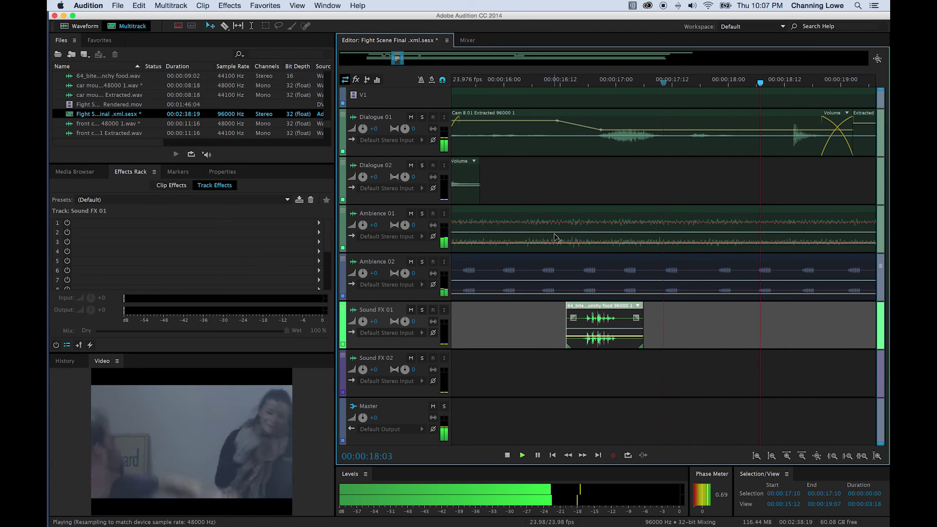
{"action": "key", "text": "space"}
{"action": "left_click_drag", "start_coordinate": [741, 83], "coordinate": [779, 94]}
Switch to Finder, search the Sound FX folder for "whoosh", and preview SPORTS-GOLF-SWING-WHOOSH1.wma
{"action": "key", "text": "super+Tab"}
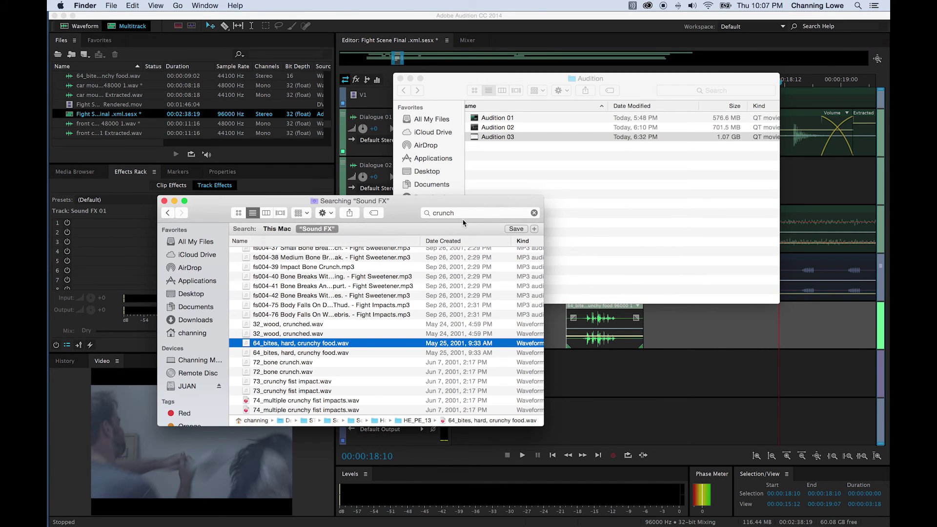
{"action": "left_click_drag", "start_coordinate": [461, 213], "coordinate": [401, 210]}
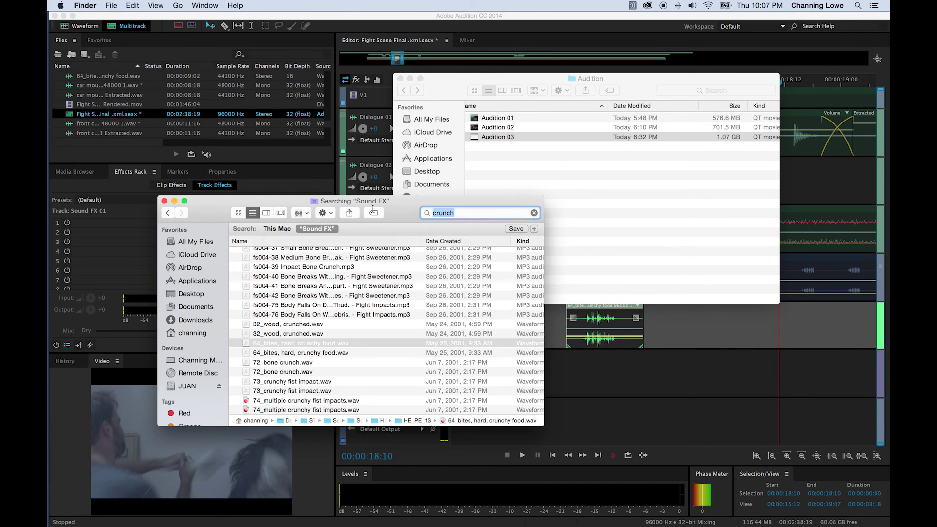
{"action": "type", "text": "whoosh"}
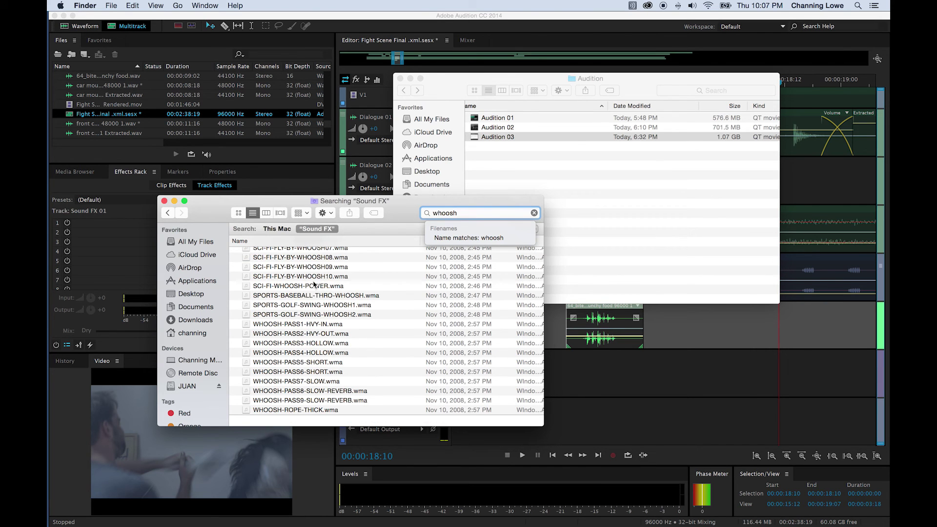
{"action": "left_click", "coordinate": [286, 305]}
{"action": "key", "text": "space"}
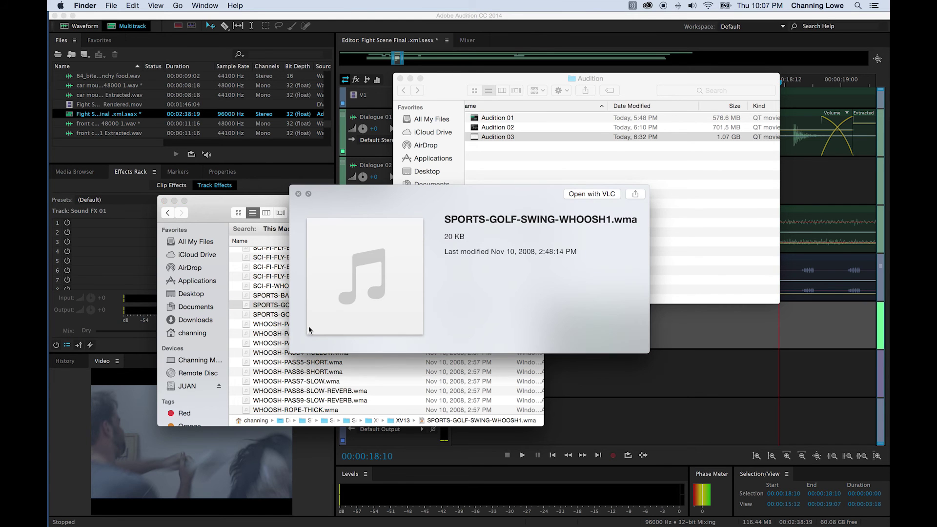
{"action": "key", "text": "space"}
Find "21_air whoosh.wav" among the whoosh results and preview its sound
{"action": "scroll", "coordinate": [309, 344], "scroll_direction": "up", "scroll_amount": 10}
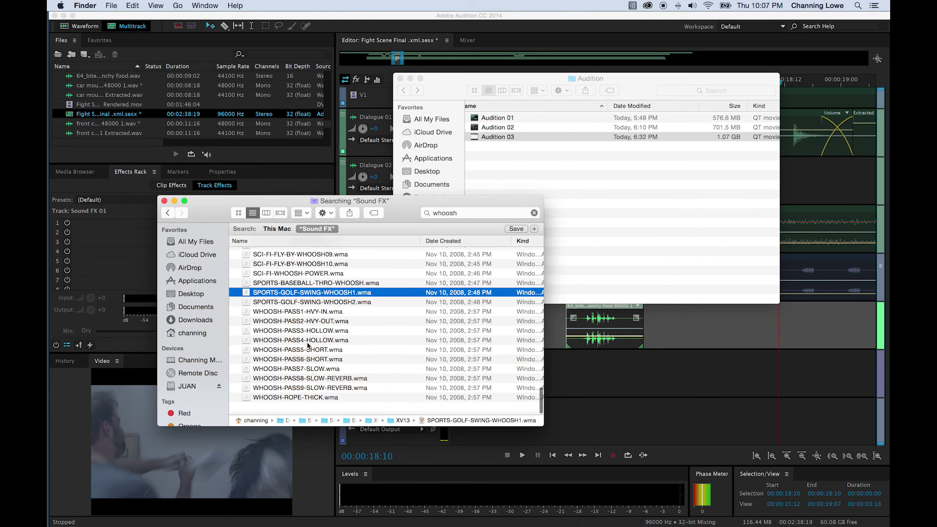
{"action": "scroll", "coordinate": [308, 344], "scroll_direction": "up", "scroll_amount": 5}
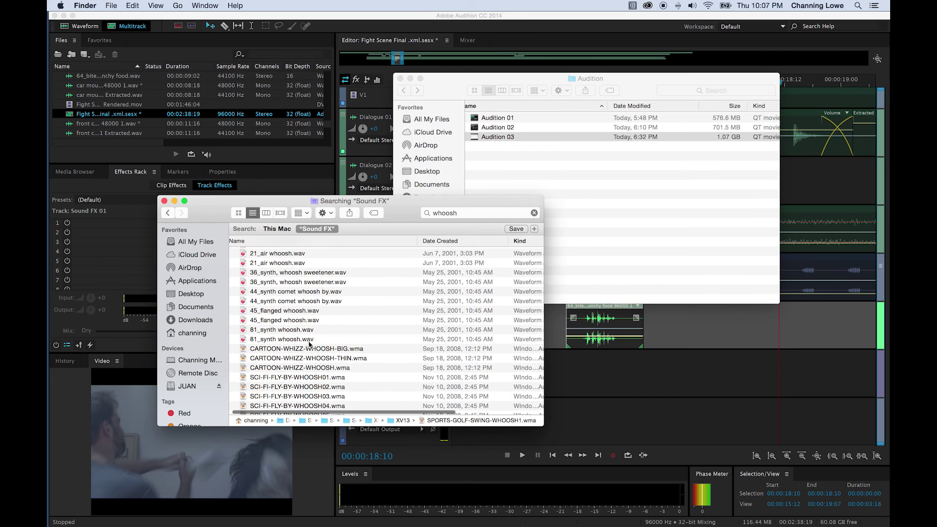
{"action": "scroll", "coordinate": [299, 342], "scroll_direction": "up", "scroll_amount": 1}
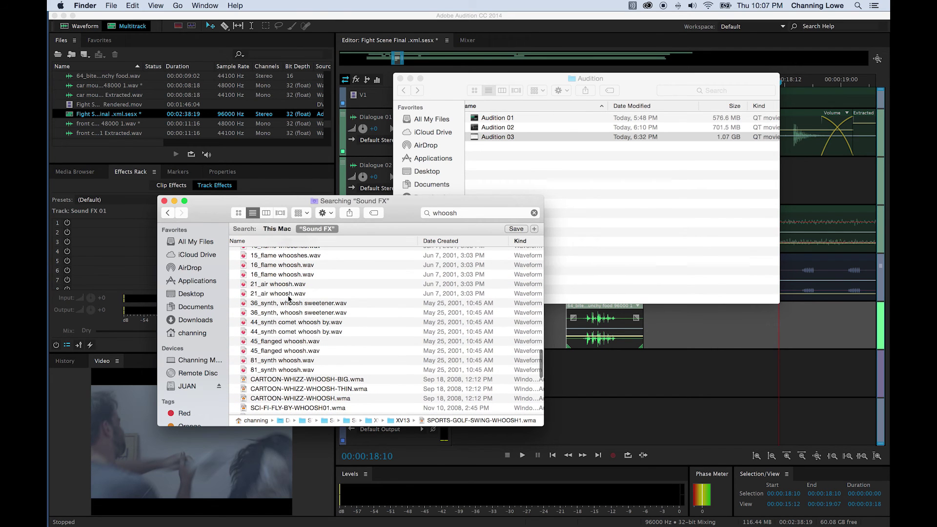
{"action": "left_click", "coordinate": [288, 294]}
{"action": "key", "text": "space"}
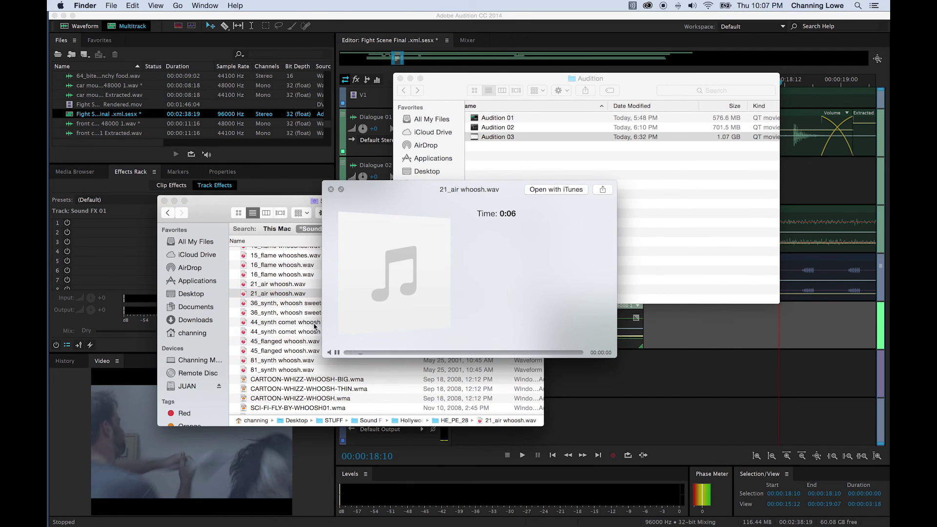
{"action": "key", "text": "space"}
Find the MP3 version SPORTS-GOLF-SWING-WHOOSH1.mp3 among the whoosh results and preview its sound
{"action": "scroll", "coordinate": [290, 325], "scroll_direction": "up", "scroll_amount": 5}
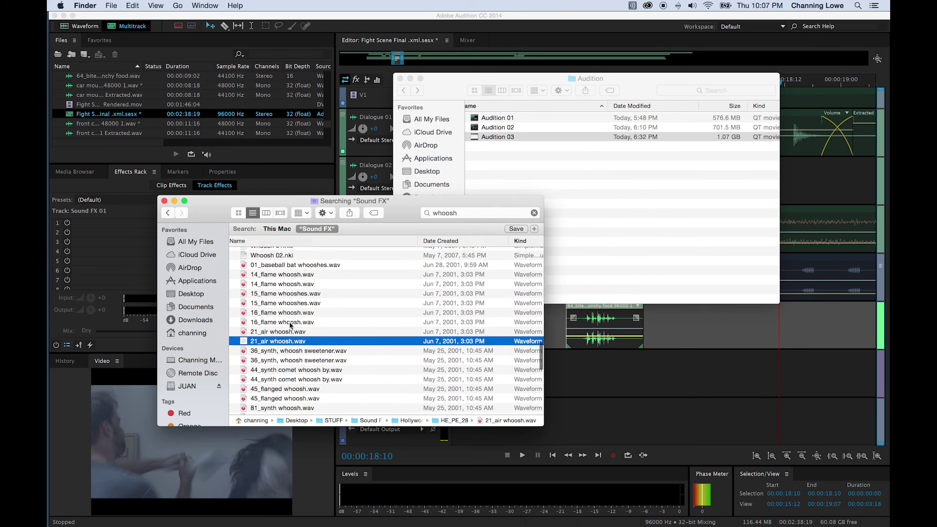
{"action": "scroll", "coordinate": [288, 317], "scroll_direction": "up", "scroll_amount": 8}
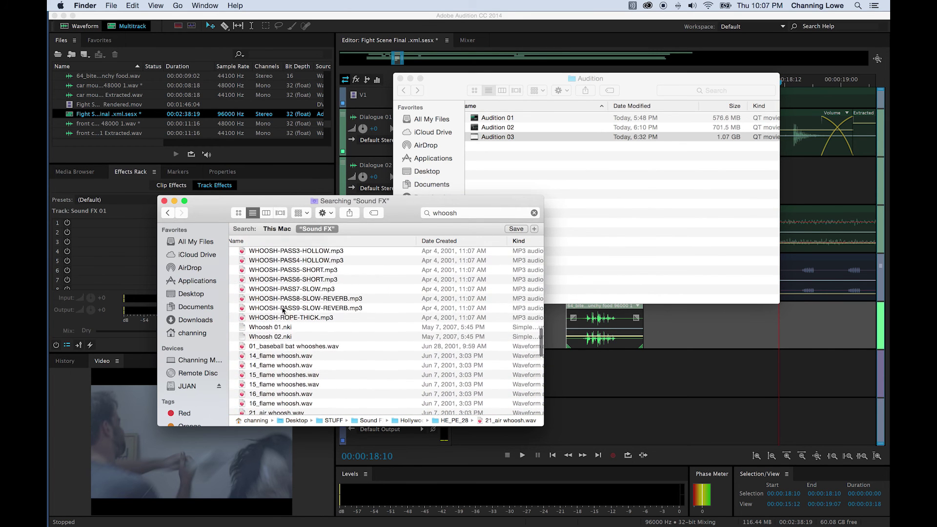
{"action": "scroll", "coordinate": [283, 310], "scroll_direction": "up", "scroll_amount": 3}
{"action": "left_click", "coordinate": [287, 283]}
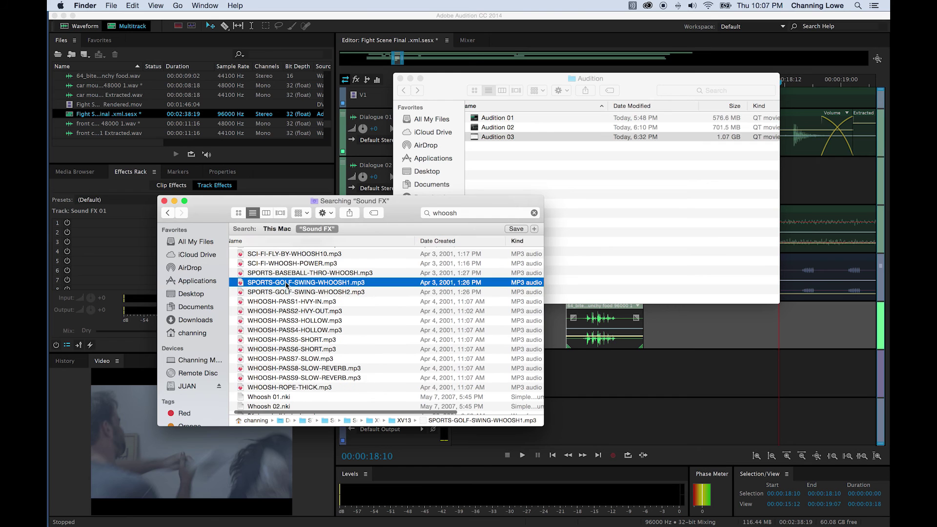
{"action": "key", "text": "space"}
{"action": "key", "text": "space"}
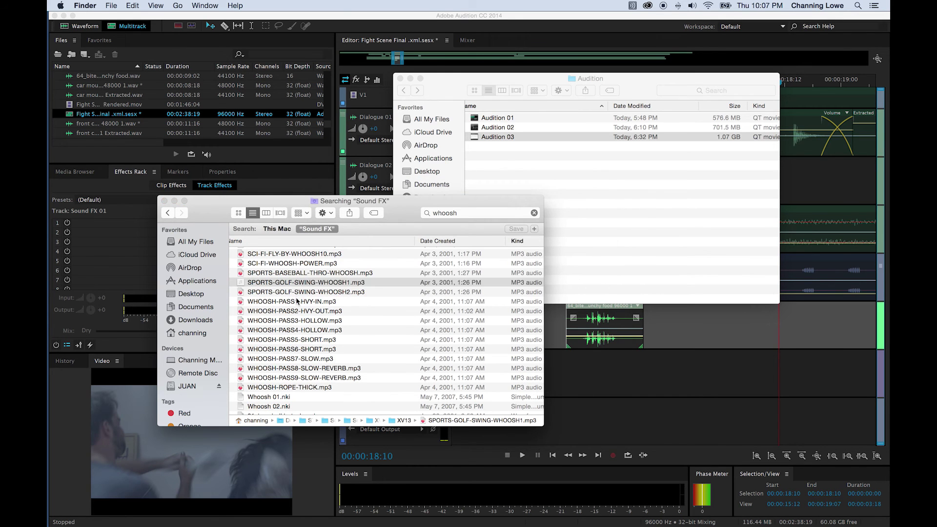
Place SPORTS-GOLF-SWING-WHOOSH1.mp3 from Finder onto Sound FX 01 in Audition and move it to line up with the swing at 00:00:18:11
{"action": "left_click_drag", "start_coordinate": [268, 285], "coordinate": [702, 340]}
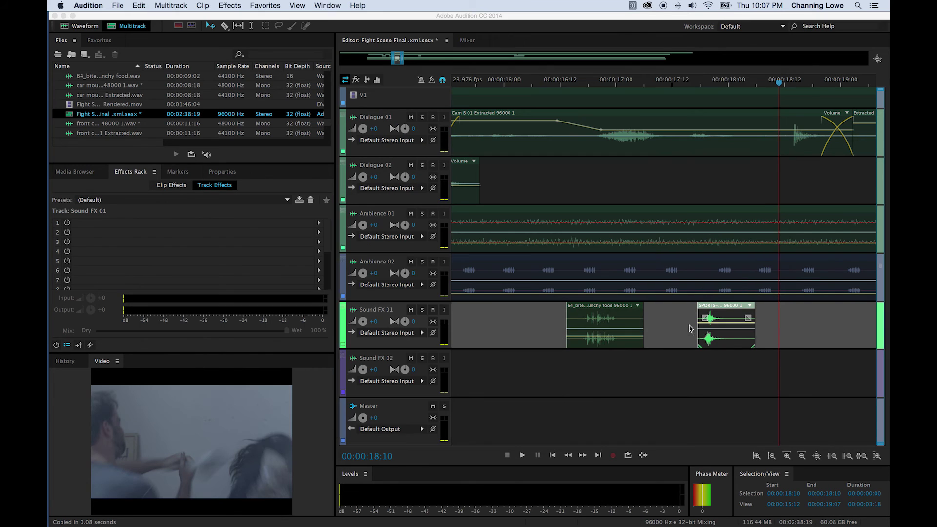
{"action": "left_click_drag", "start_coordinate": [676, 81], "coordinate": [779, 103]}
{"action": "left_click_drag", "start_coordinate": [726, 316], "coordinate": [791, 319]}
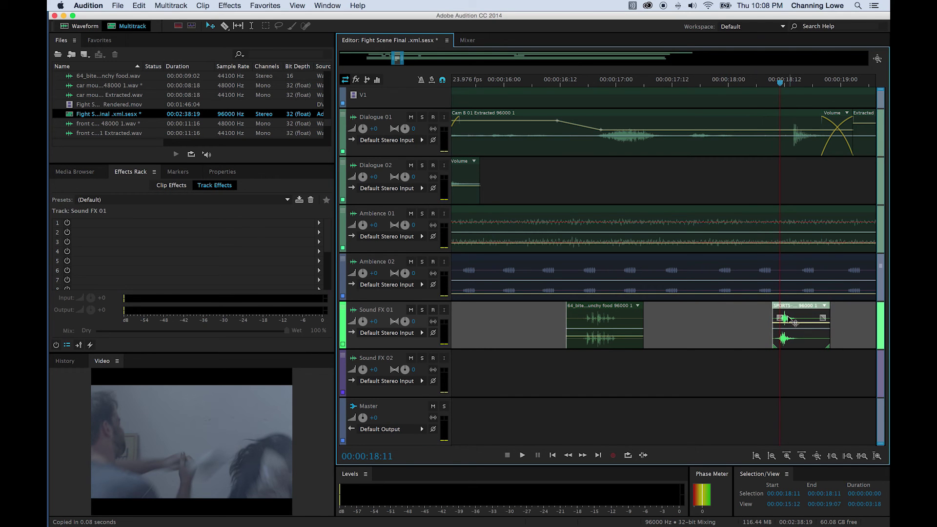
Check the whoosh clip's alignment with the playhead at 00:00:18:11 and lower the clip's volume
{"action": "scroll", "coordinate": [790, 321], "scroll_direction": "up", "scroll_amount": 3}
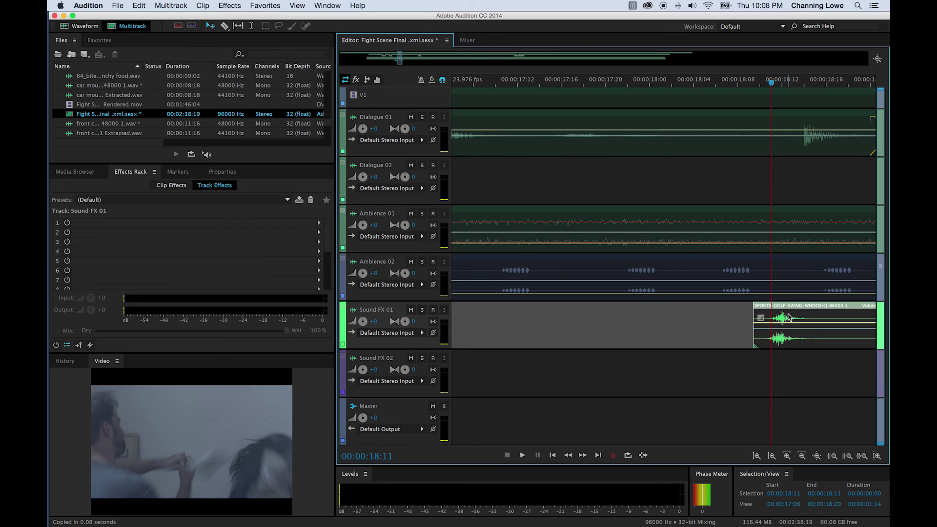
{"action": "scroll", "coordinate": [771, 123], "scroll_direction": "up", "scroll_amount": 2}
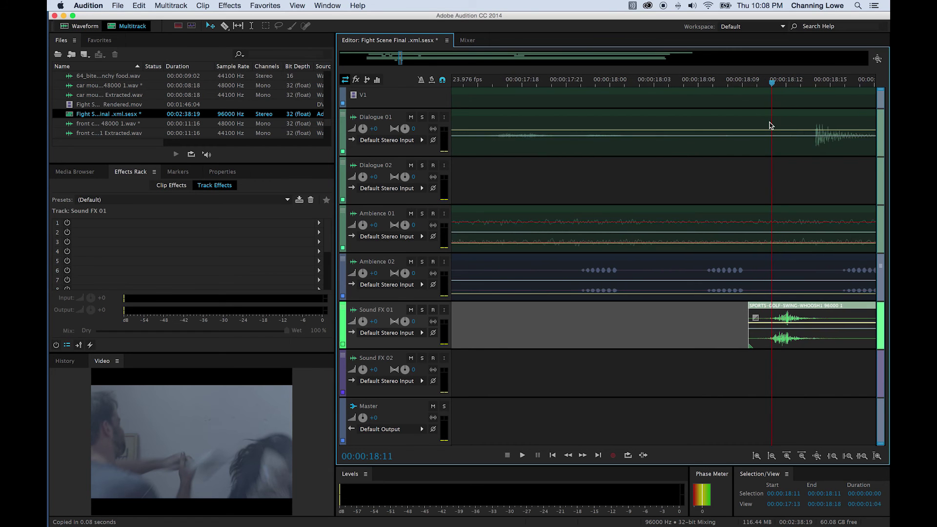
{"action": "left_click", "coordinate": [772, 84]}
{"action": "mouse_move", "coordinate": [772, 84]}
{"action": "left_mouse_down"}
{"action": "mouse_move", "coordinate": [811, 90]}
{"action": "mouse_move", "coordinate": [766, 87]}
{"action": "mouse_move", "coordinate": [776, 84]}
{"action": "left_mouse_up"}
{"action": "left_click_drag", "start_coordinate": [777, 302], "coordinate": [780, 335]}
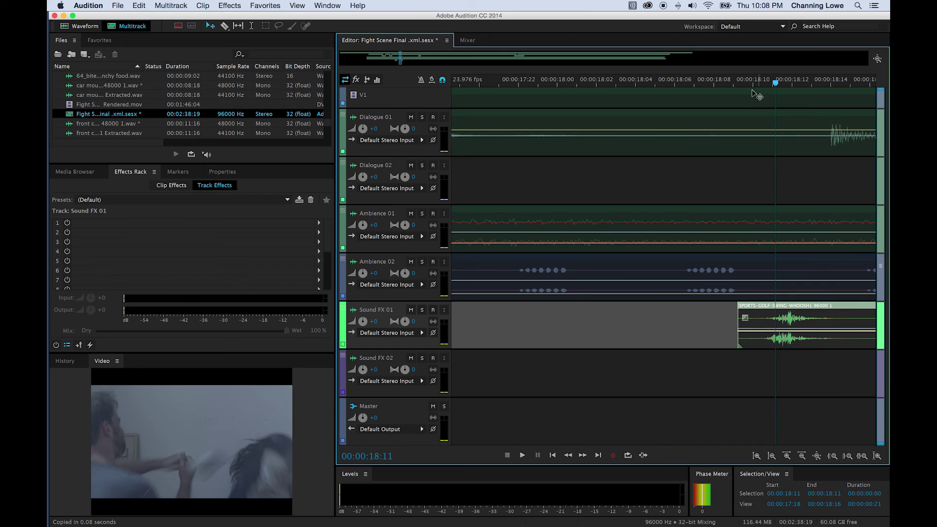
Play back the swing with the whoosh effect, including a replay from 00:00:18:03
{"action": "key", "text": "space"}
{"action": "key", "text": "space"}
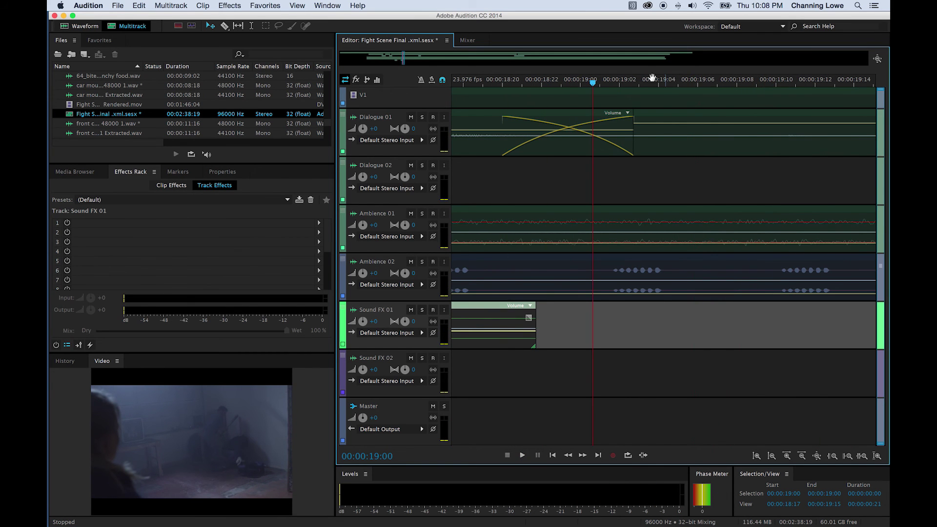
{"action": "scroll", "coordinate": [600, 84], "scroll_direction": "down", "scroll_amount": 5}
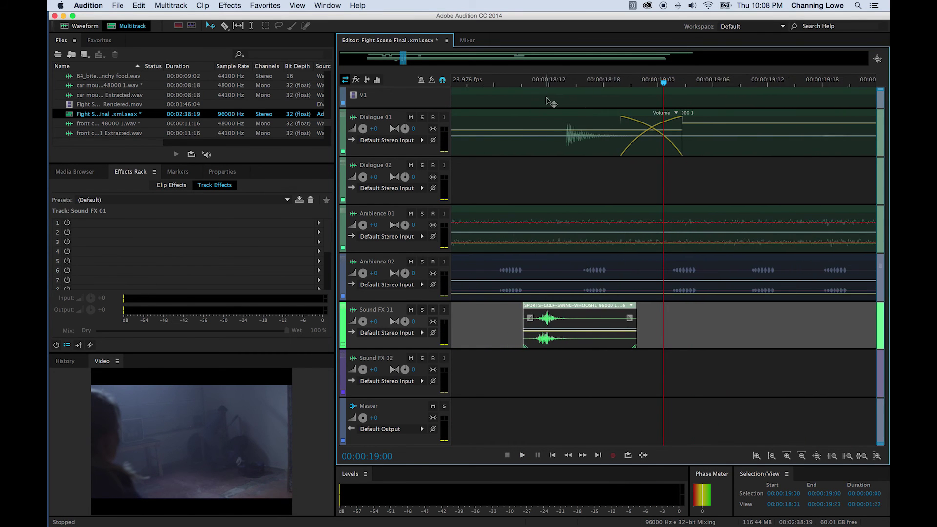
{"action": "left_click", "coordinate": [519, 84]}
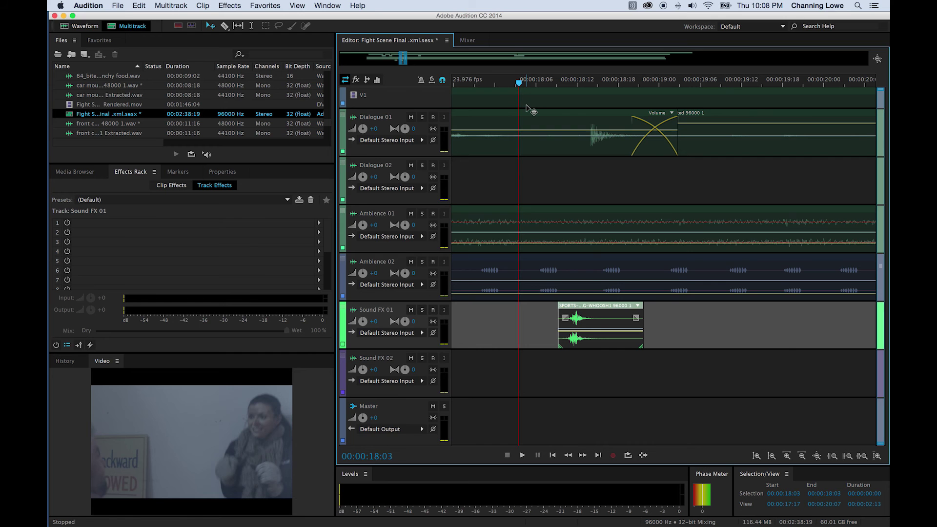
{"action": "key", "text": "space"}
{"action": "key", "text": "space"}
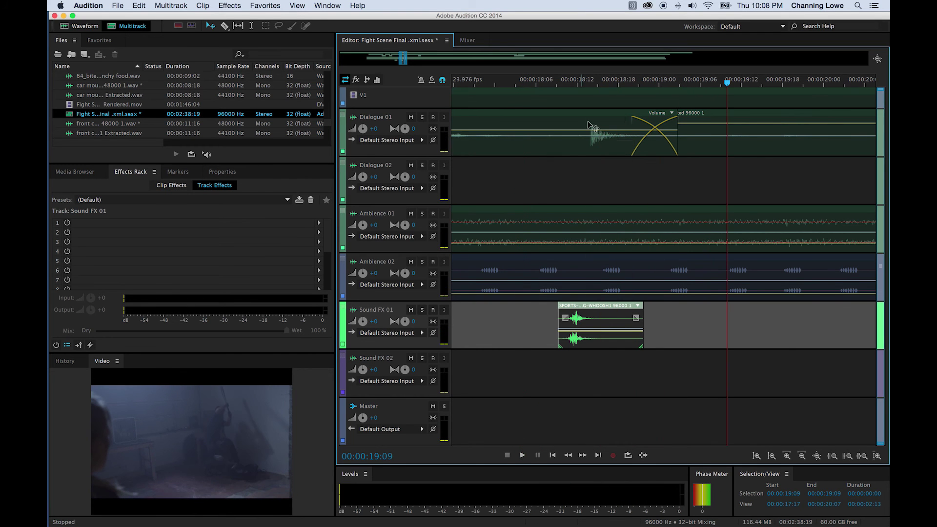
Play the scene onward from 00:00:19:09 to find the next bat swing
{"action": "key", "text": "space"}
{"action": "key", "text": "space"}
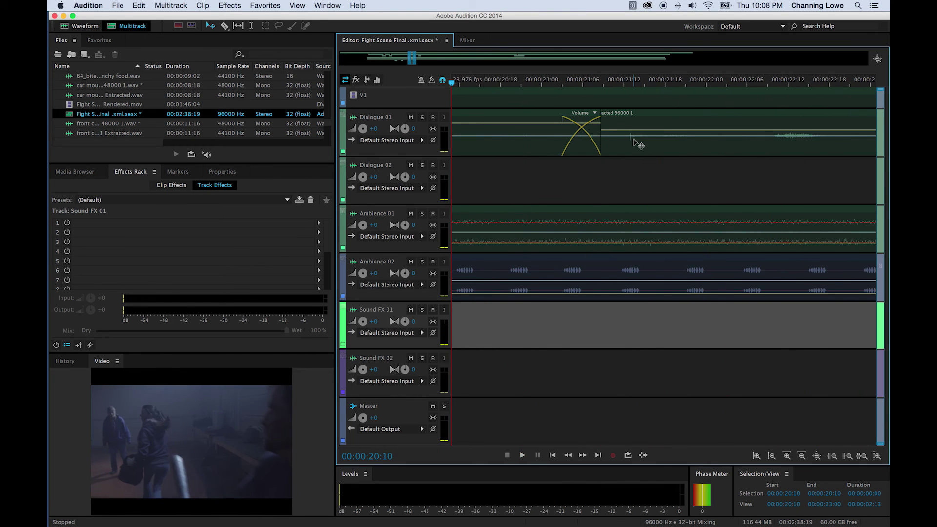
{"action": "scroll", "coordinate": [619, 143], "scroll_direction": "down", "scroll_amount": 3}
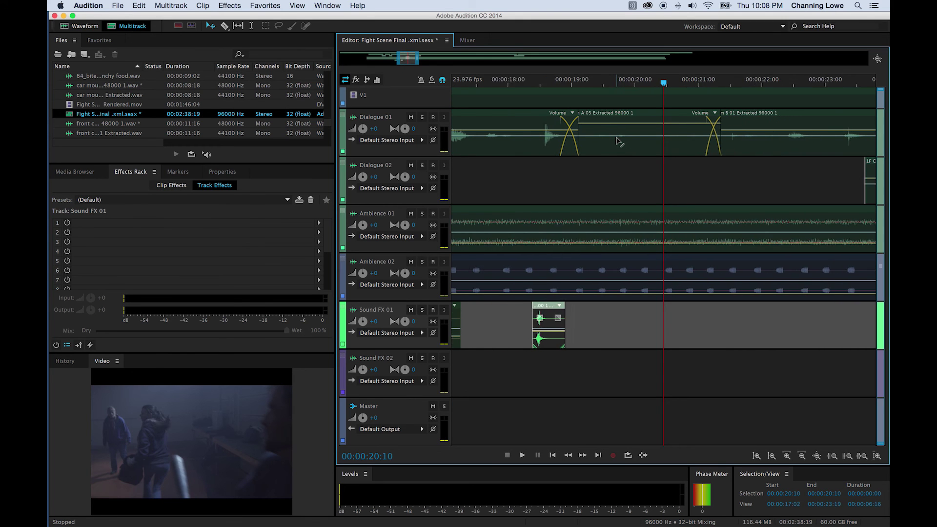
{"action": "key", "text": "space"}
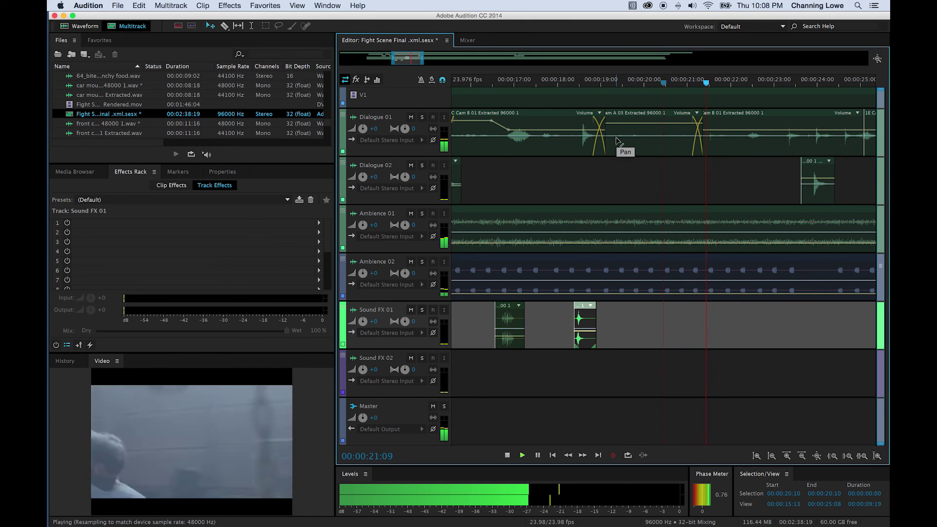
{"action": "key", "text": "space"}
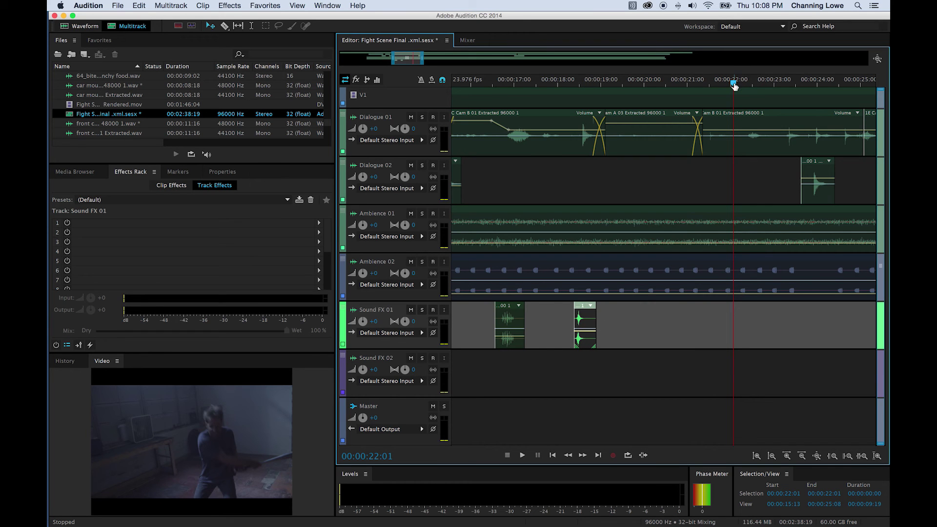
Locate the bat swing at 00:00:21:20 and place a copy of the golf swing whoosh there on Sound FX 01
{"action": "left_click_drag", "start_coordinate": [734, 86], "coordinate": [724, 84]}
{"action": "scroll", "coordinate": [720, 112], "scroll_direction": "up", "scroll_amount": 2}
{"action": "scroll", "coordinate": [686, 104], "scroll_direction": "up", "scroll_amount": 3}
{"action": "left_click", "coordinate": [665, 85]}
{"action": "left_click_drag", "start_coordinate": [666, 85], "coordinate": [659, 84]}
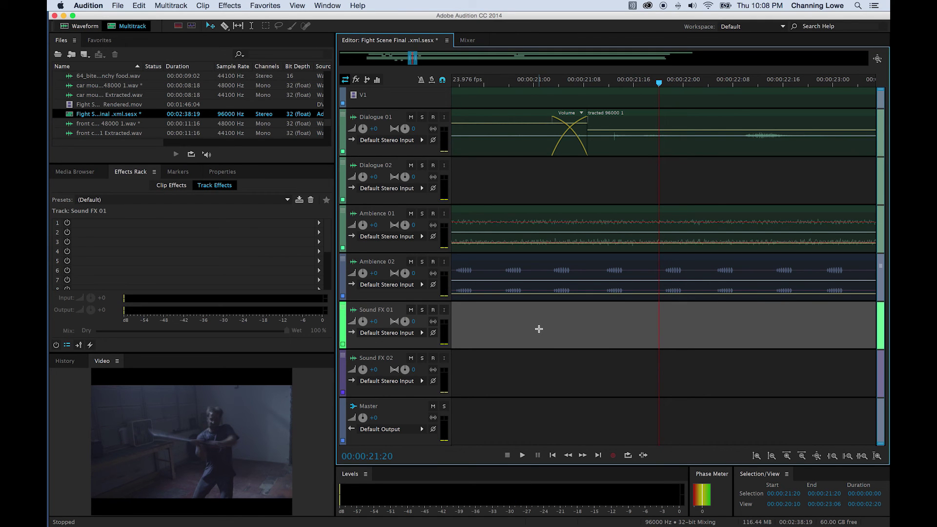
{"action": "left_click_drag", "start_coordinate": [542, 326], "coordinate": [585, 324]}
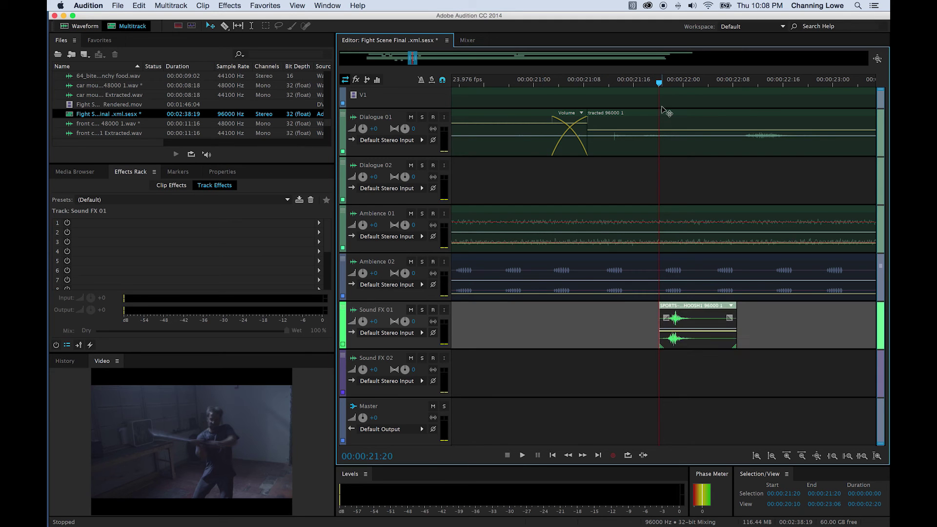
Shift the second whoosh earlier so its peak meets the swing at 00:00:21:21, and play it back from 00:00:21:17
{"action": "scroll", "coordinate": [665, 111], "scroll_direction": "up", "scroll_amount": 3}
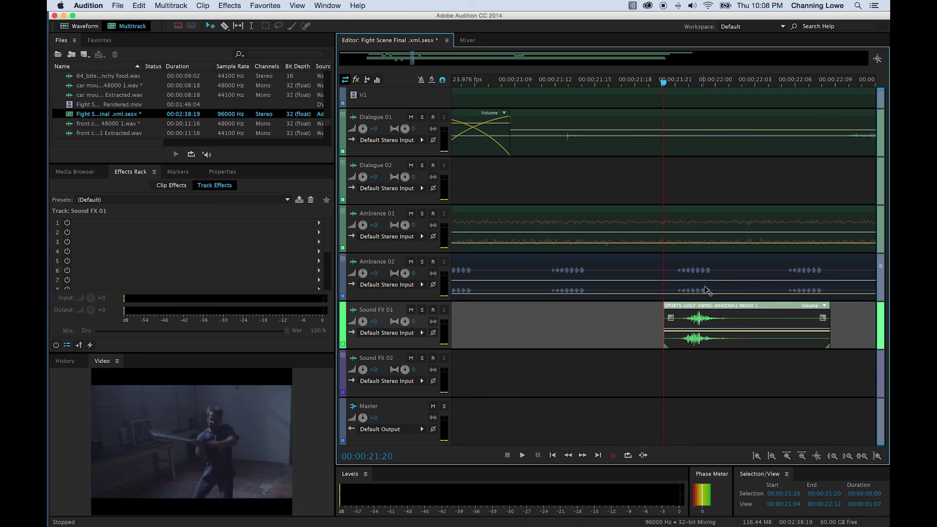
{"action": "left_click_drag", "start_coordinate": [663, 83], "coordinate": [683, 90]}
{"action": "left_click_drag", "start_coordinate": [693, 310], "coordinate": [679, 307]}
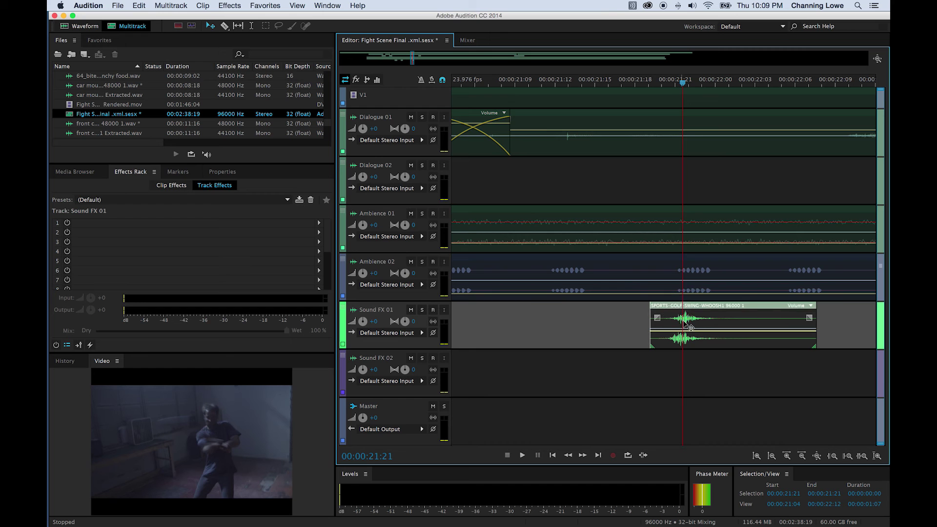
{"action": "left_click", "coordinate": [629, 85]}
{"action": "key", "text": "space"}
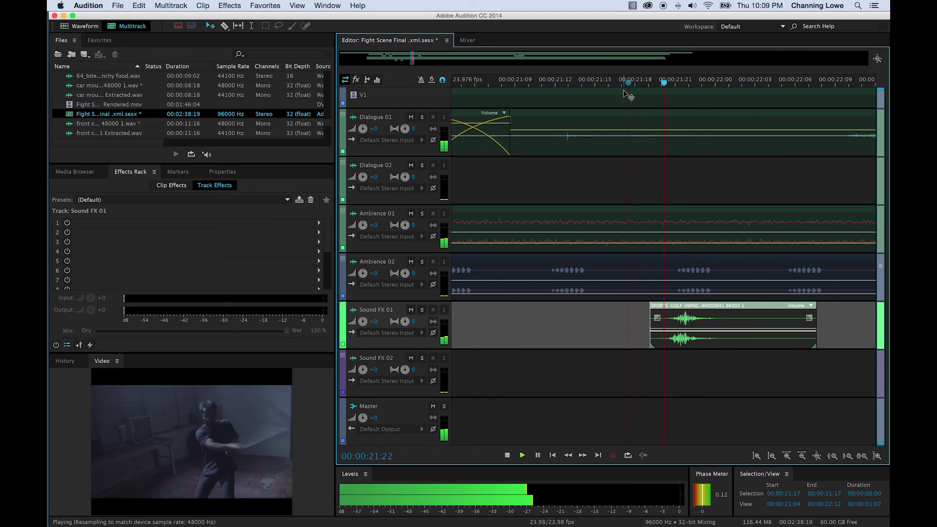
{"action": "key", "text": "space"}
Play the scene on past the second whoosh to look for the following bat swing
{"action": "key", "text": "minus"}
{"action": "key", "text": "minus"}
{"action": "key", "text": "minus"}
{"action": "key", "text": "minus"}
{"action": "key", "text": "minus"}
{"action": "key", "text": "minus"}
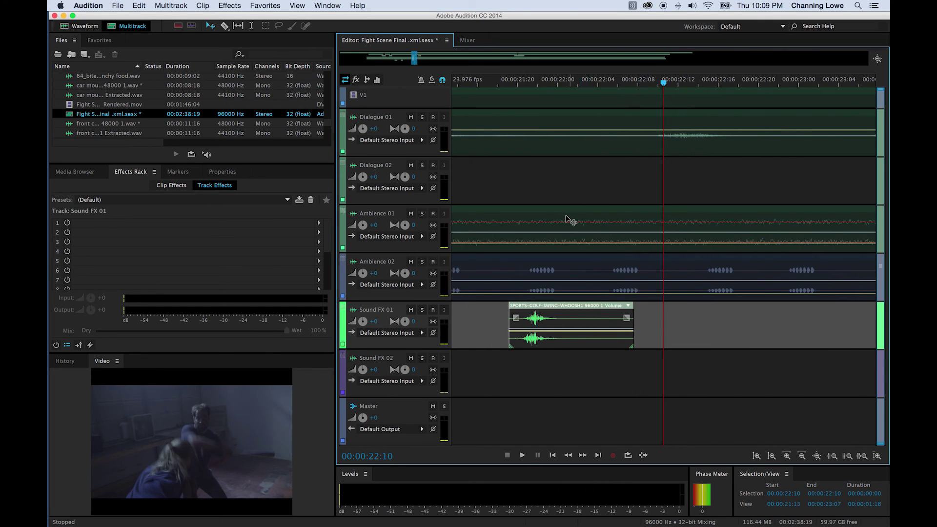
{"action": "key", "text": "space"}
{"action": "key", "text": "space"}
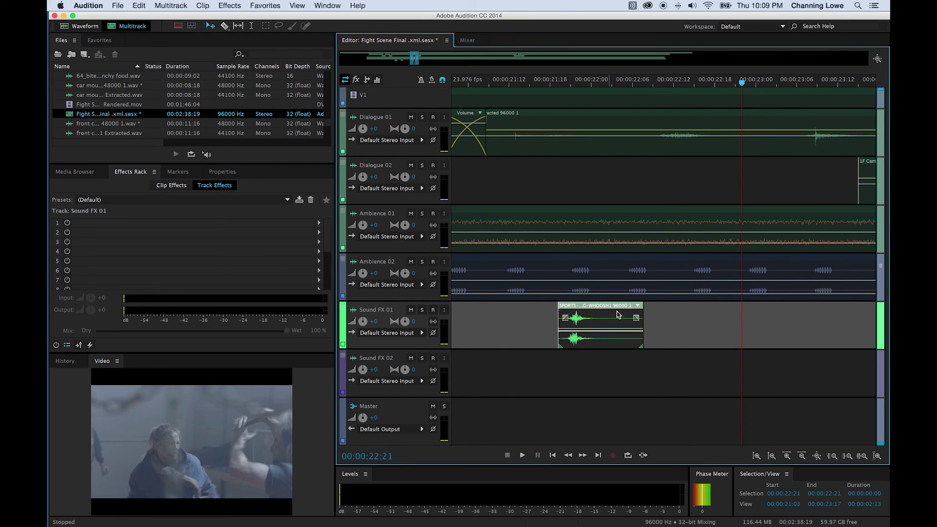
Paste another whoosh at 00:00:22:13 on Sound FX 01, shift it earlier to match the swing, and play it back from 00:00:22:08
{"action": "scroll", "coordinate": [757, 110], "scroll_direction": "right", "scroll_amount": 1}
{"action": "left_click_drag", "start_coordinate": [711, 85], "coordinate": [667, 90]}
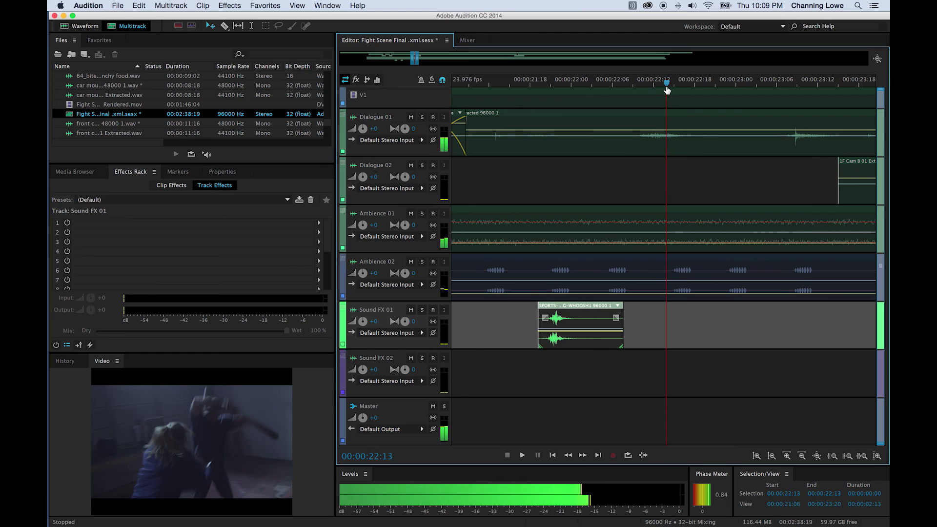
{"action": "key", "text": "super+v"}
{"action": "left_click_drag", "start_coordinate": [693, 307], "coordinate": [671, 308]}
{"action": "left_click", "coordinate": [630, 83]}
{"action": "key", "text": "space"}
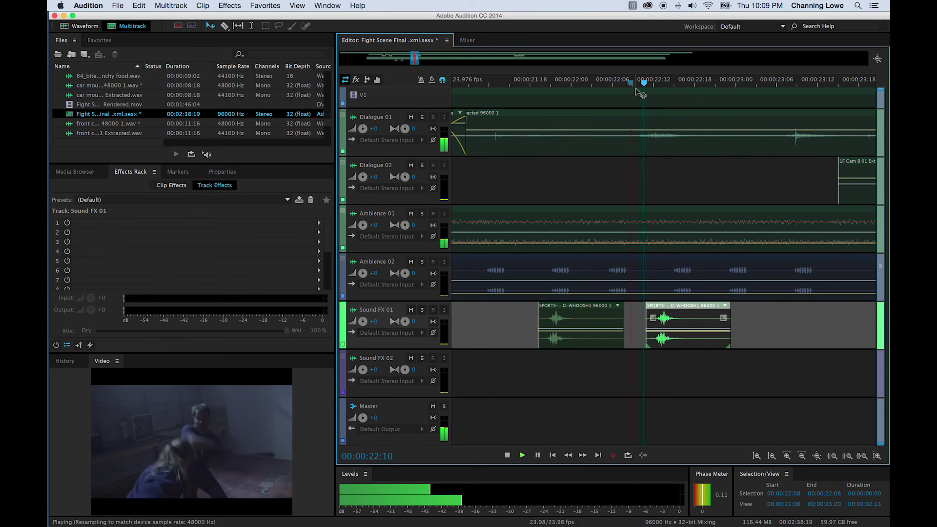
{"action": "key", "text": "space"}
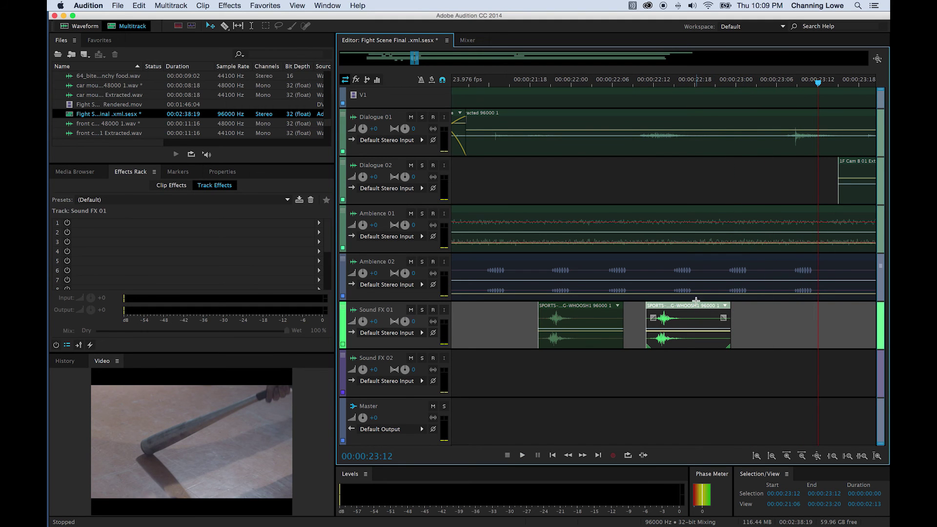
Paste a whoosh copy at 00:00:23:12 on Sound FX 01, move it earlier to just after the previous whoosh, and play through the following action
{"action": "key", "text": "super+v"}
{"action": "left_click_drag", "start_coordinate": [814, 306], "coordinate": [746, 306]}
{"action": "left_click", "coordinate": [730, 83]}
{"action": "key", "text": "space"}
{"action": "key", "text": "space"}
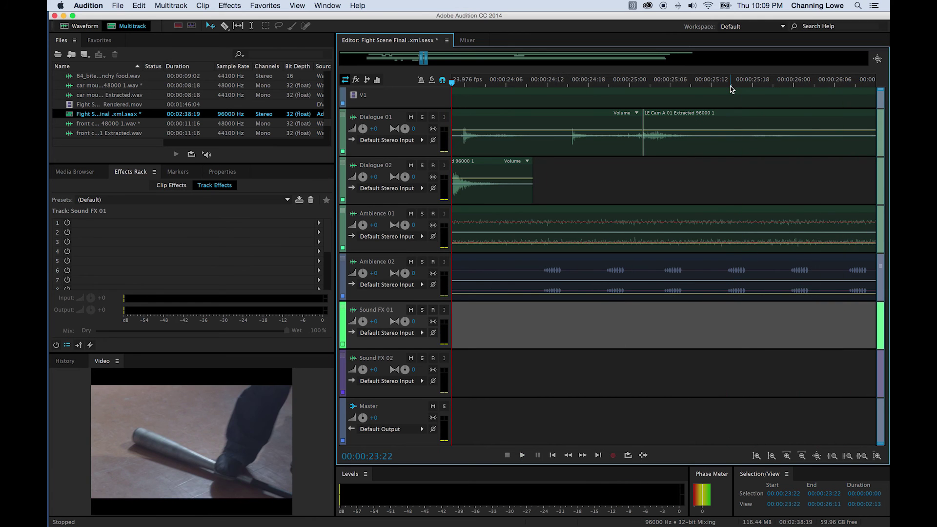
{"action": "key", "text": "space"}
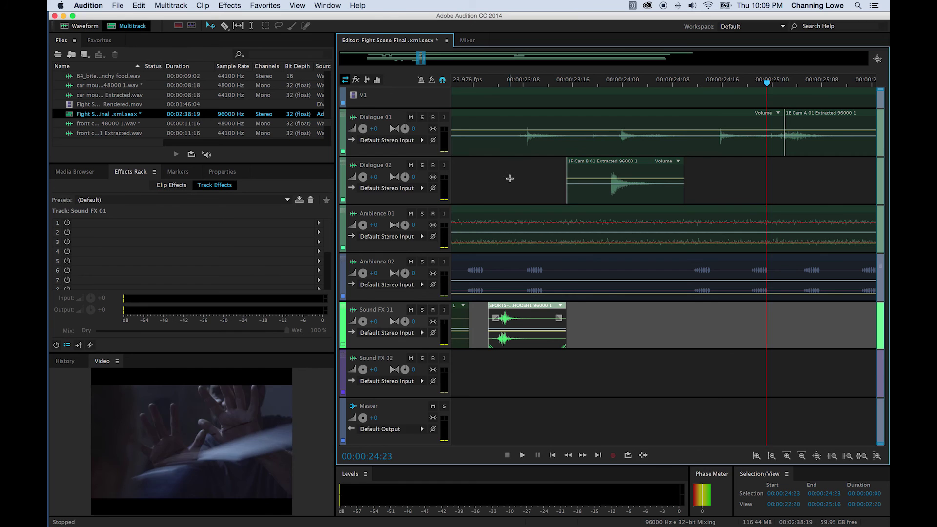
{"action": "key", "text": "space"}
Switch to Finder and search the Sound FX folder for "slice", replacing the term with "cut"
{"action": "key", "text": "super+Tab"}
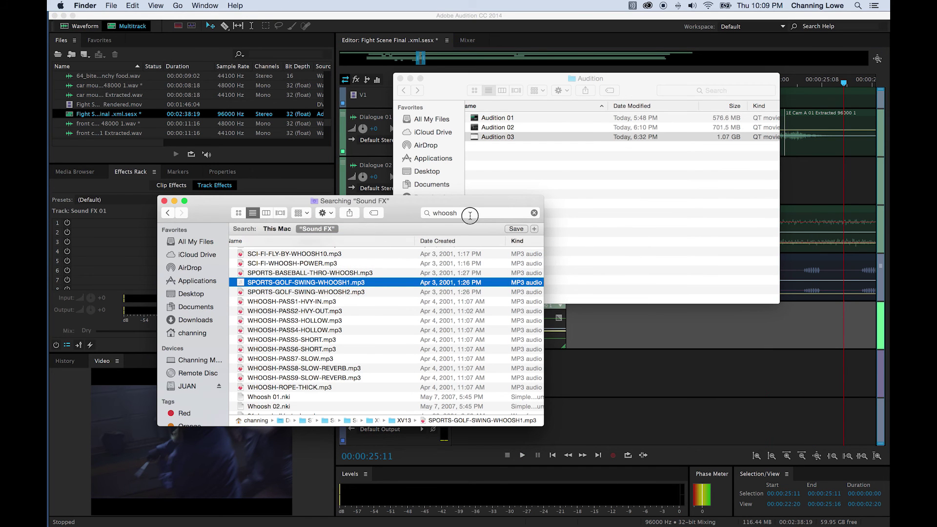
{"action": "left_click_drag", "start_coordinate": [470, 215], "coordinate": [393, 211]}
{"action": "type", "text": "slice"}
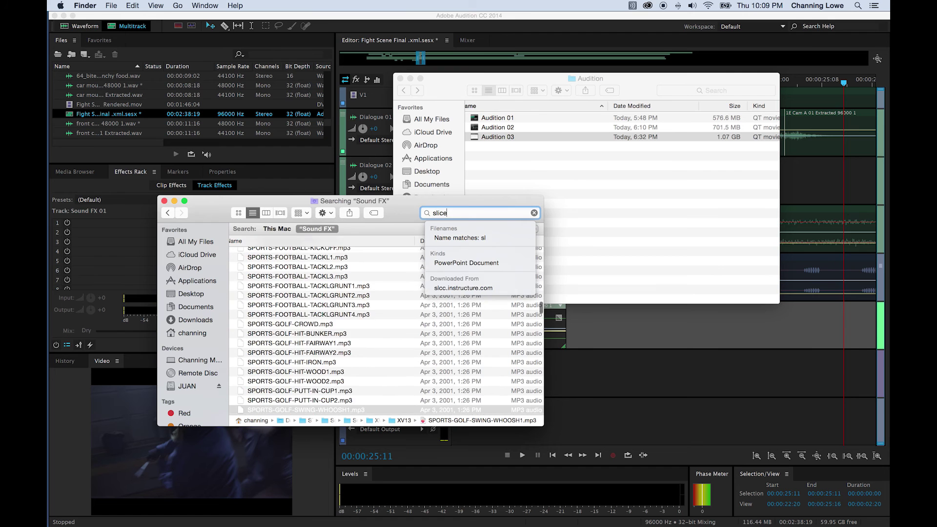
{"action": "key", "text": "BackSpace"}
{"action": "key", "text": "BackSpace"}
{"action": "key", "text": "BackSpace"}
{"action": "key", "text": "BackSpace"}
{"action": "key", "text": "BackSpace"}
{"action": "type", "text": "cut"}
Place the first fs003-45 Sword Rips Cloth file on Audition's Sound FX 01, line its peak up with 00:00:25:00, and play it from 00:00:24:19
{"action": "left_click", "coordinate": [283, 285]}
{"action": "left_click_drag", "start_coordinate": [288, 284], "coordinate": [727, 325]}
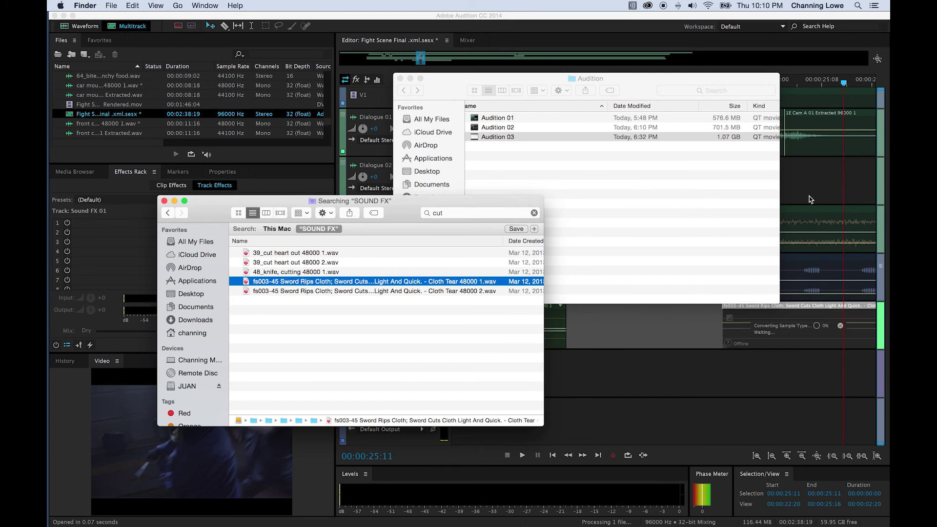
{"action": "left_click", "coordinate": [809, 199]}
{"action": "left_click_drag", "start_coordinate": [675, 83], "coordinate": [777, 106]}
{"action": "left_click_drag", "start_coordinate": [762, 309], "coordinate": [795, 310]}
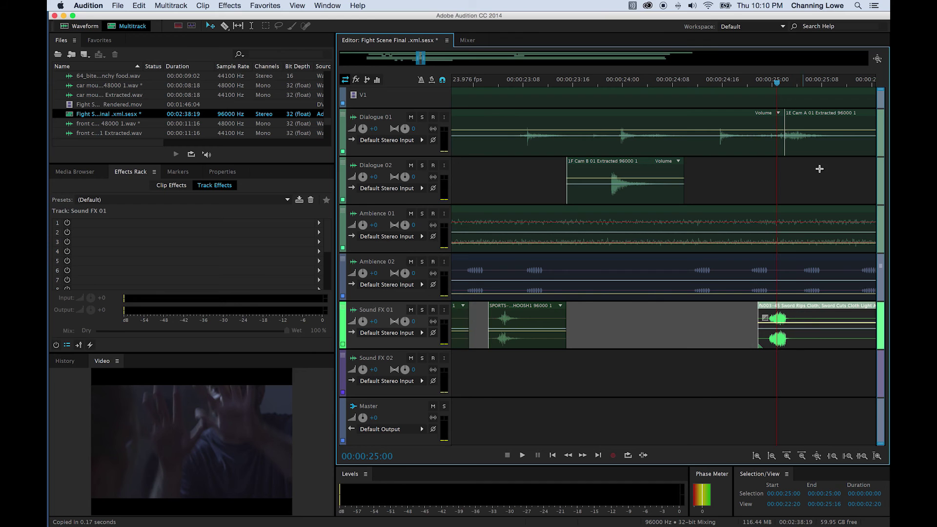
{"action": "left_click", "coordinate": [754, 84]}
{"action": "key", "text": "space"}
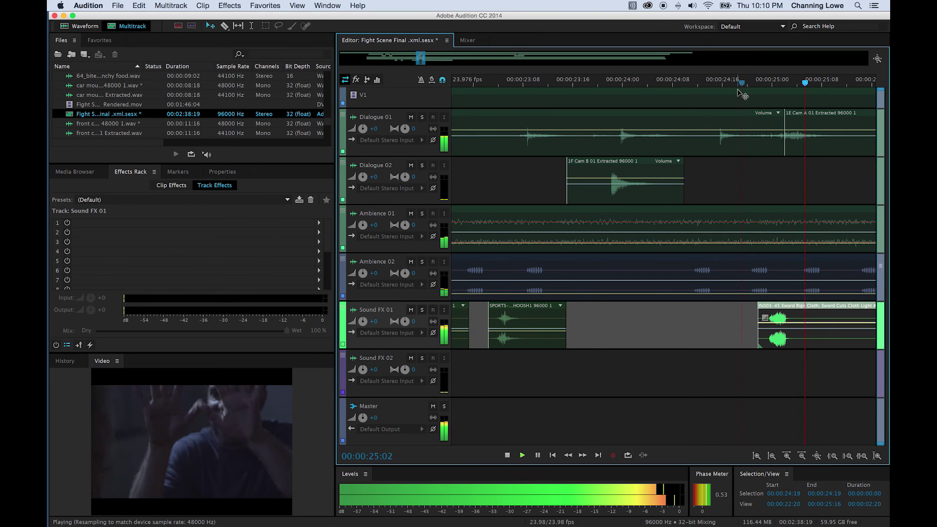
{"action": "key", "text": "space"}
Split the sword rip clip after its first tear, delete the remainder, and lower the kept piece's volume
{"action": "key", "text": "r"}
{"action": "left_click", "coordinate": [819, 319]}
{"action": "key", "text": "v"}
{"action": "left_click", "coordinate": [839, 322]}
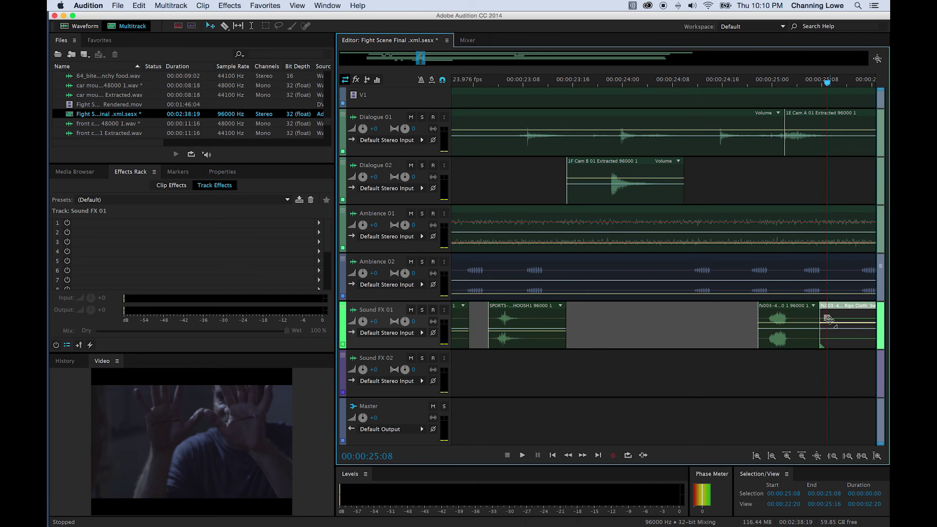
{"action": "key", "text": "Delete"}
{"action": "left_click_drag", "start_coordinate": [797, 327], "coordinate": [795, 338]}
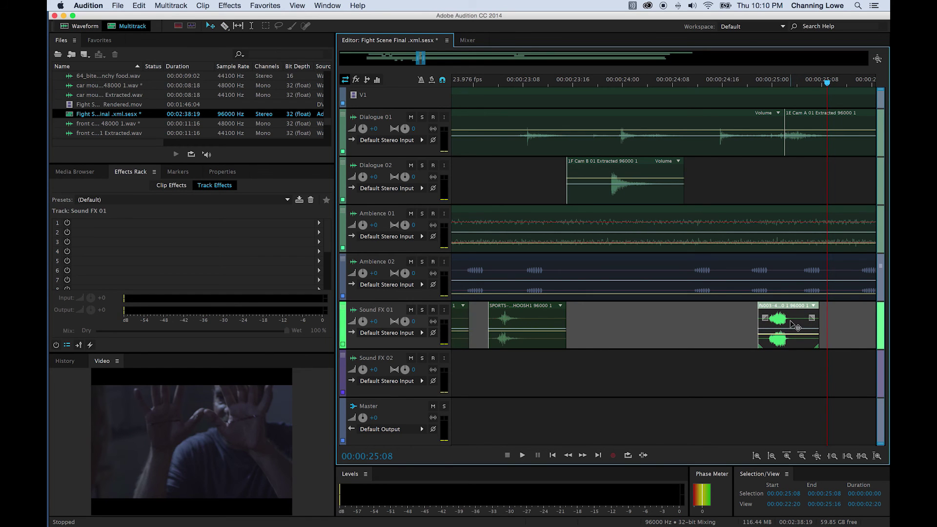
Play the scene onward up to 00:00:45:06 to find the kick
{"action": "key", "text": "minus"}
{"action": "key", "text": "minus"}
{"action": "key", "text": "space"}
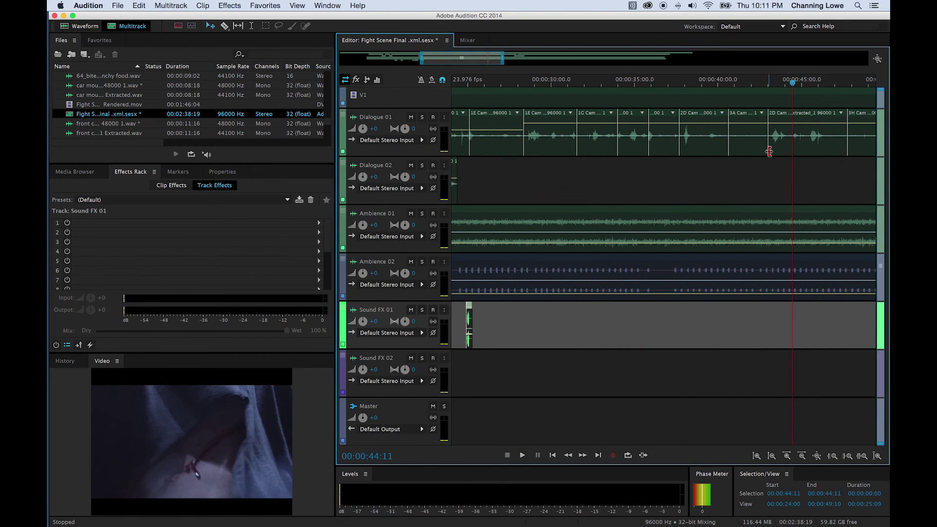
{"action": "key", "text": "space"}
{"action": "key", "text": "space"}
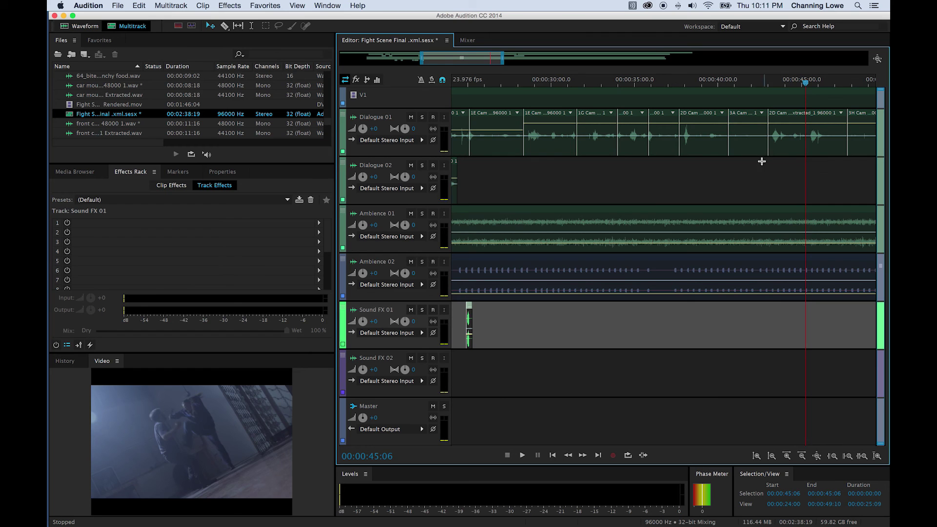
Switch to Finder, search the sound effects for "kick", and preview the body kick with whoosh and low heavy thud
{"action": "key", "text": "super+Tab"}
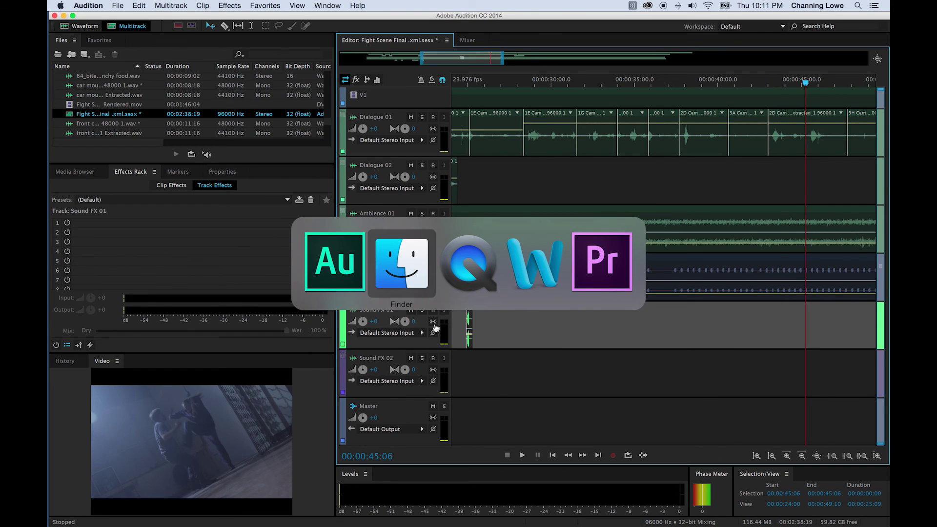
{"action": "key", "text": "super+f"}
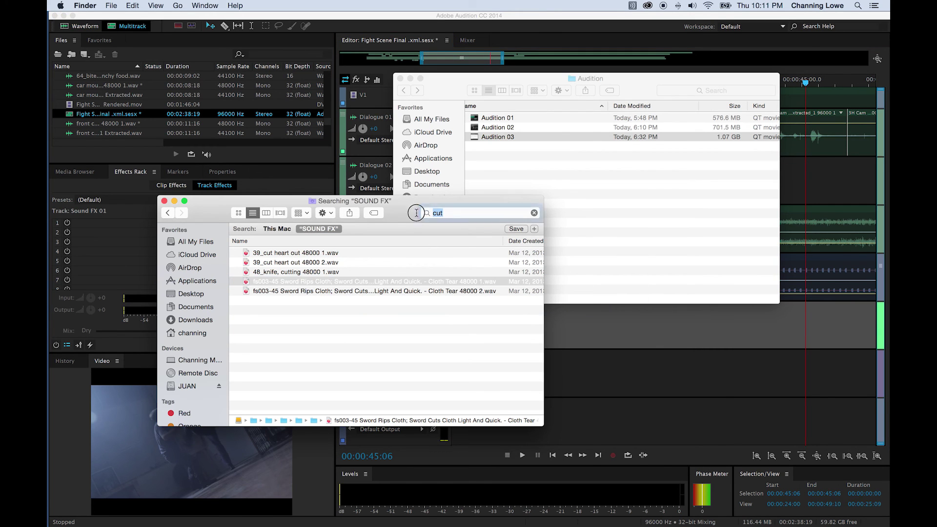
{"action": "type", "text": "kick"}
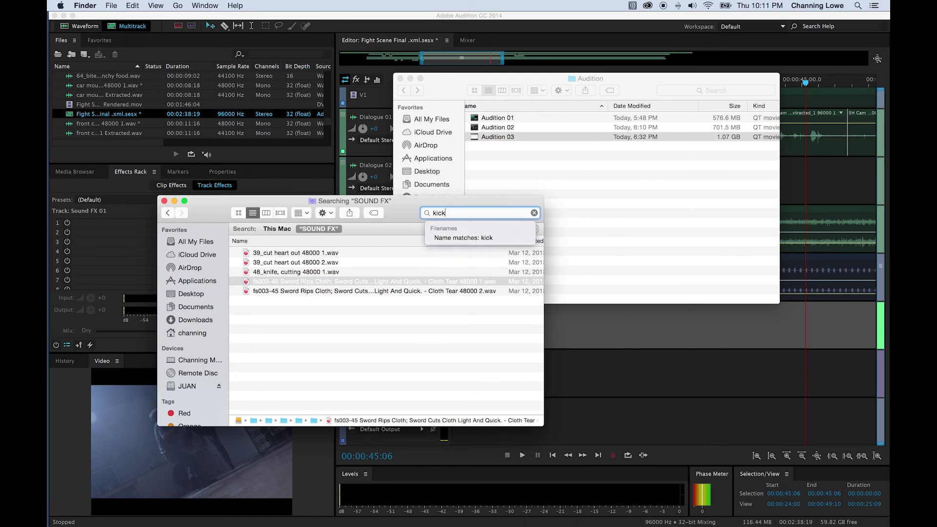
{"action": "left_click", "coordinate": [331, 314]}
{"action": "key", "text": "space"}
{"action": "key", "text": "space"}
Place the fs004-11 Kicks With Whooshes body kick file on Audition's Sound FX 01 near 00:00:44:09 and play the kick section
{"action": "left_click_drag", "start_coordinate": [298, 311], "coordinate": [791, 339]}
{"action": "left_click", "coordinate": [796, 83]}
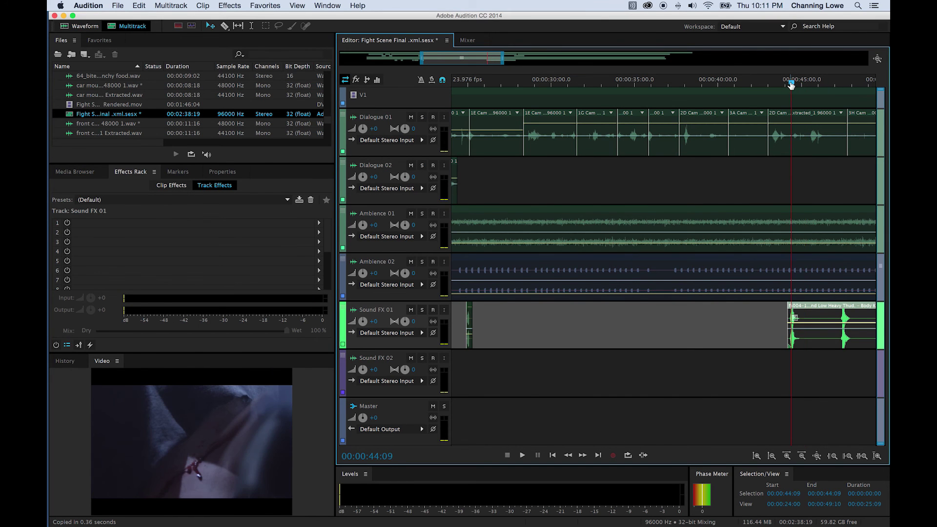
{"action": "key", "text": "space"}
{"action": "key", "text": "space"}
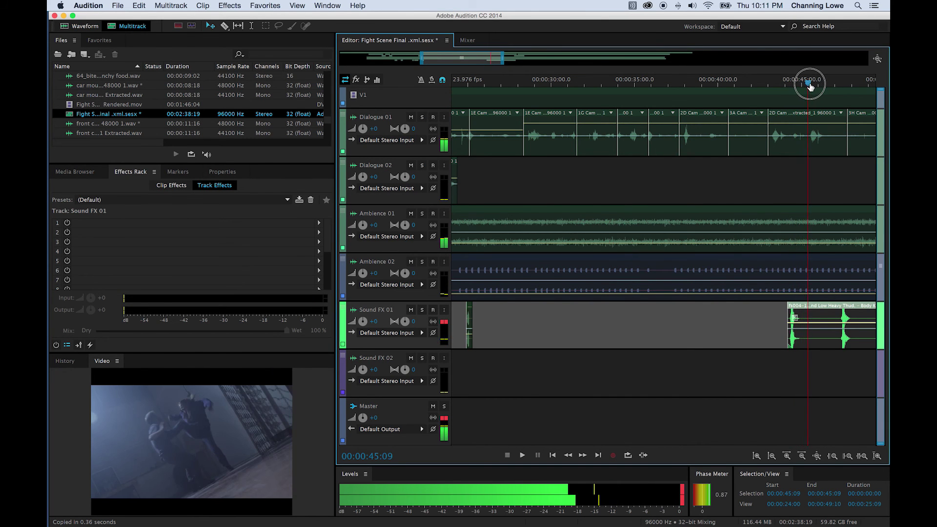
Check the kick frame at 00:00:45:09 in the enlarged video and move the kick clip so its first hit lands there
{"action": "key", "text": "grave"}
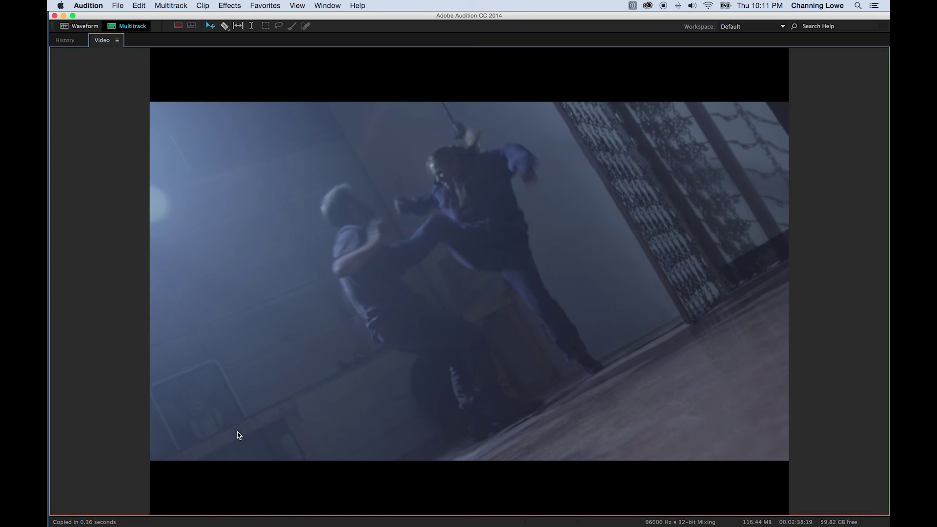
{"action": "key", "text": "grave"}
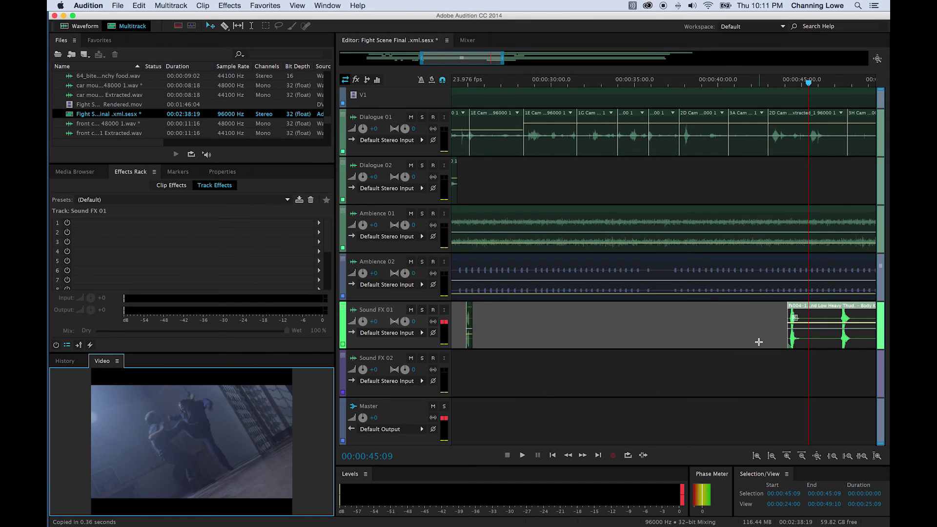
{"action": "scroll", "coordinate": [800, 334], "scroll_direction": "up", "scroll_amount": 10}
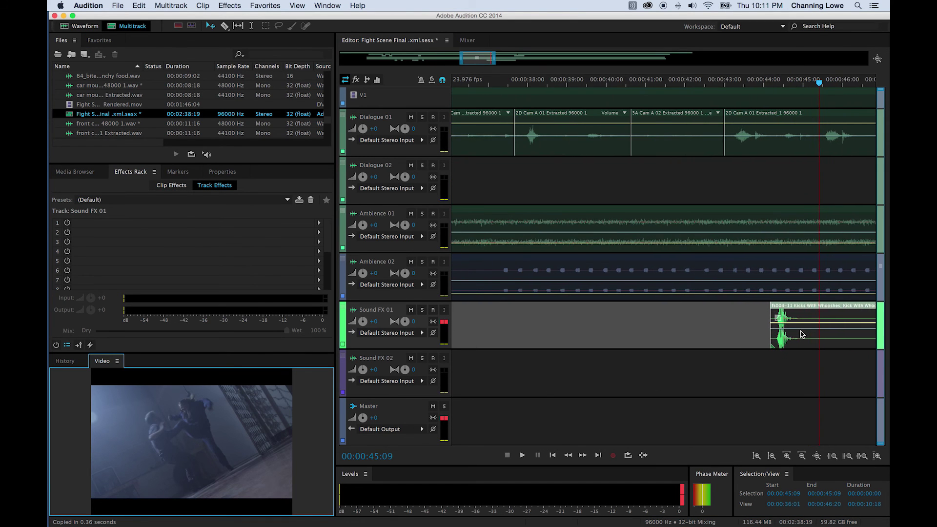
{"action": "left_click_drag", "start_coordinate": [785, 313], "coordinate": [852, 313]}
Split the kick clip on Sound FX 01 after its first hit and delete the remainder
{"action": "key", "text": "minus"}
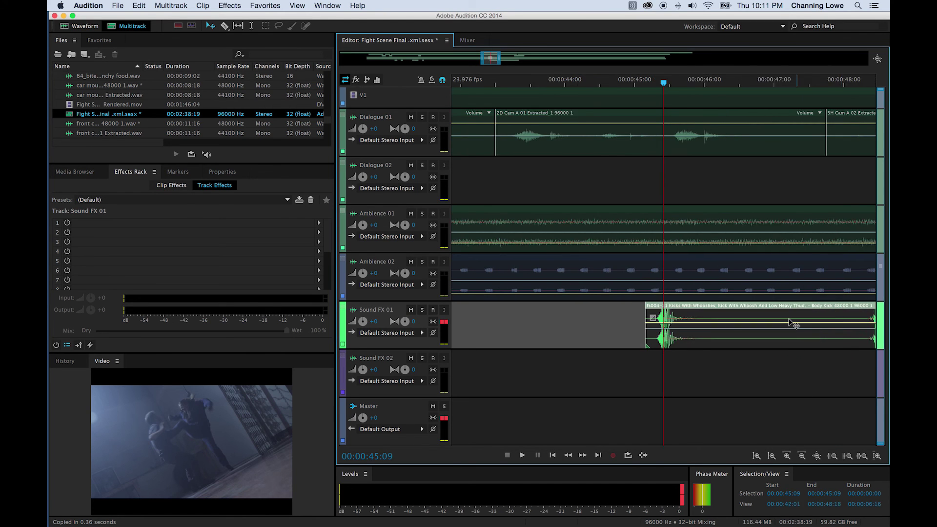
{"action": "left_click", "coordinate": [723, 319]}
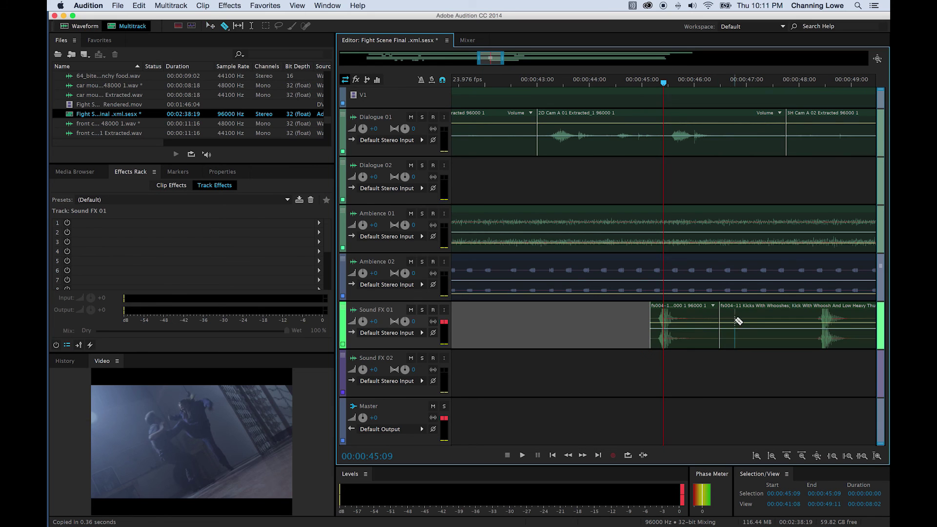
{"action": "key", "text": "Delete"}
Play the trimmed kick from 00:00:44:07 in the enlarged video and show the whole session timeline
{"action": "left_click_drag", "start_coordinate": [651, 78], "coordinate": [579, 83]}
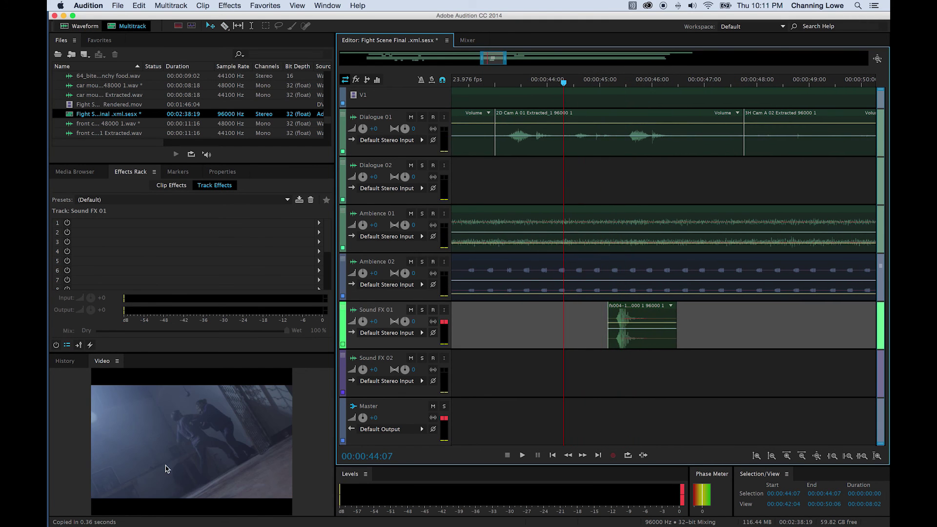
{"action": "key", "text": "grave"}
{"action": "key", "text": "space"}
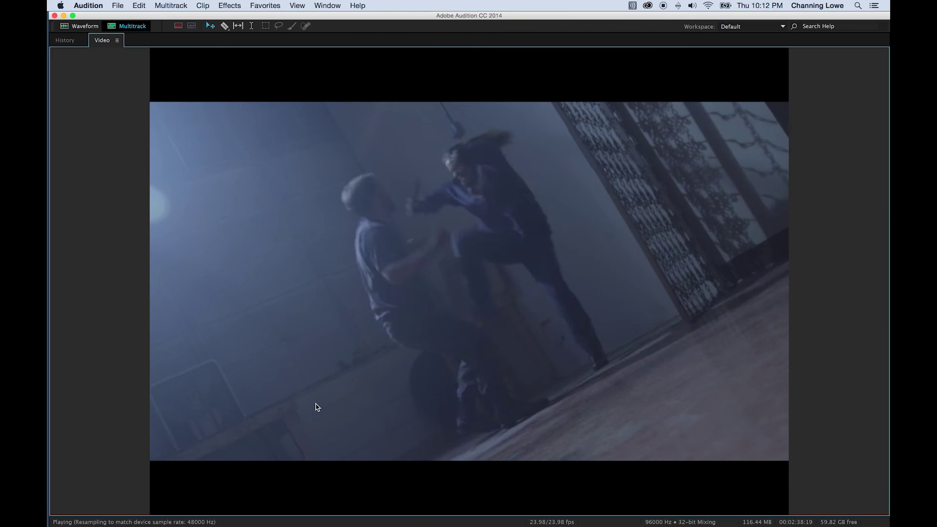
{"action": "key", "text": "space"}
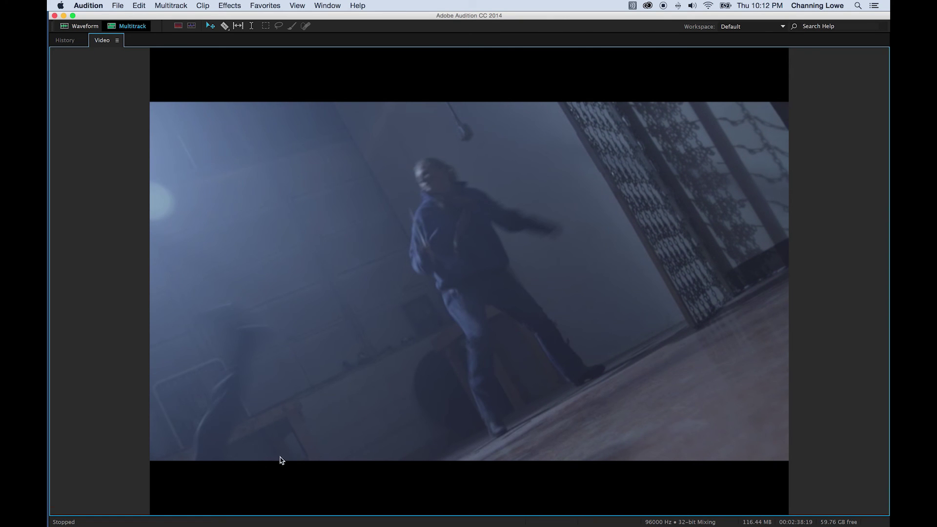
{"action": "key", "text": "grave"}
{"action": "scroll", "coordinate": [561, 351], "scroll_direction": "right", "scroll_amount": 2}
{"action": "key", "text": "backslash"}
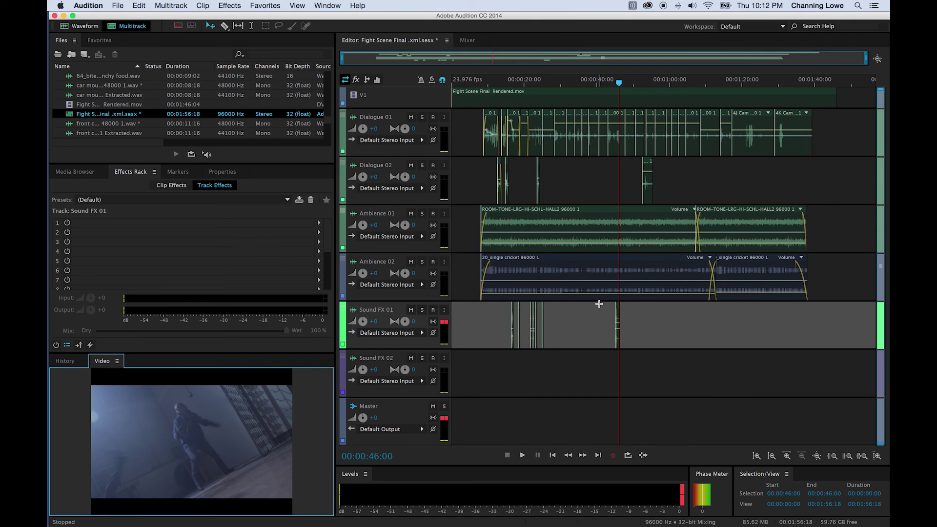
{"action": "key", "text": "grave"}
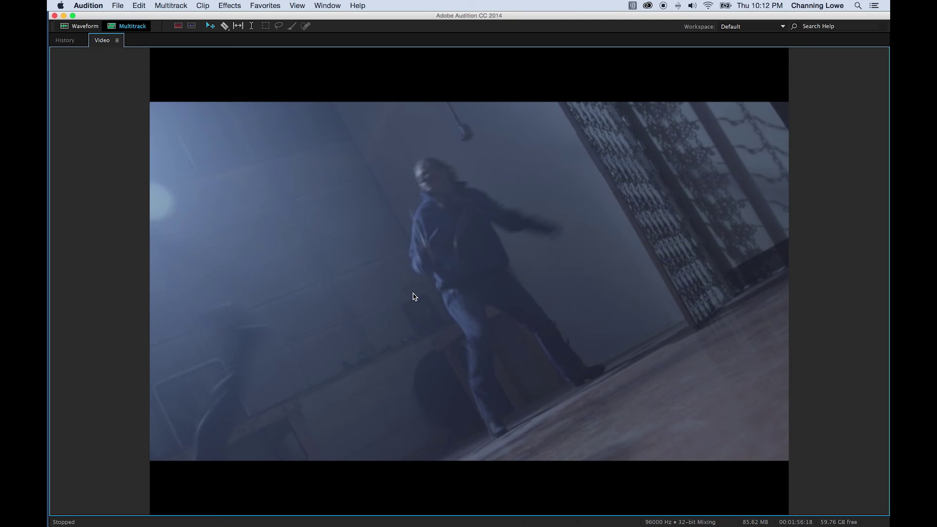
{"action": "key", "text": "grave"}
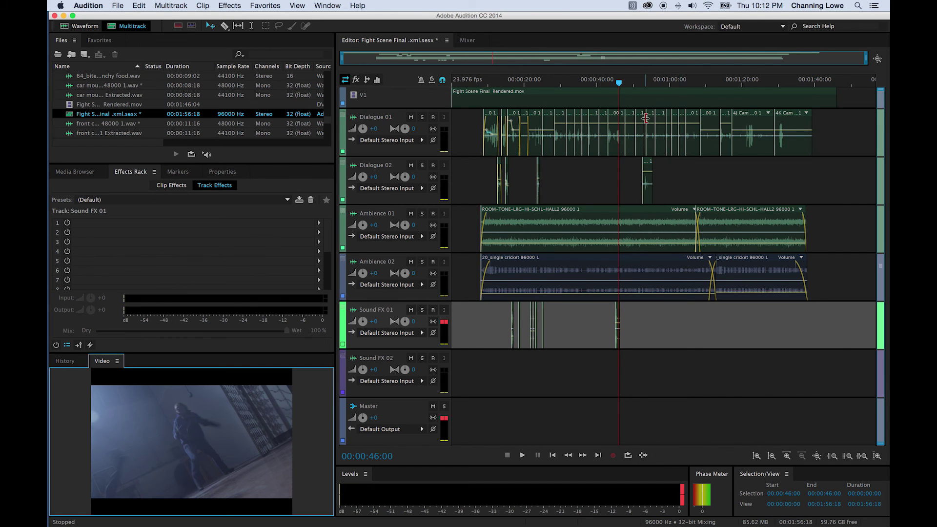
Set the playhead at the kick, at 00:00:45:07, with the timeline zoomed in around it
{"action": "left_click", "coordinate": [466, 290]}
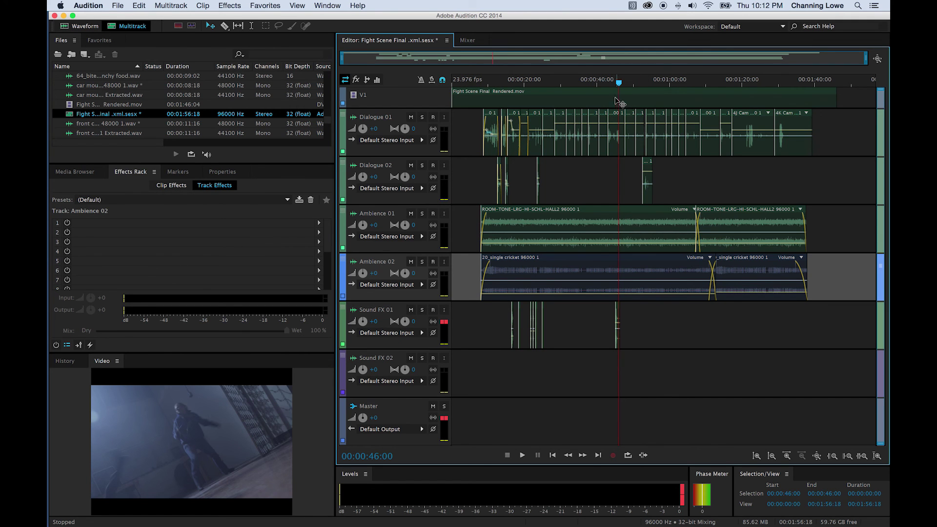
{"action": "left_click_drag", "start_coordinate": [615, 82], "coordinate": [540, 82]}
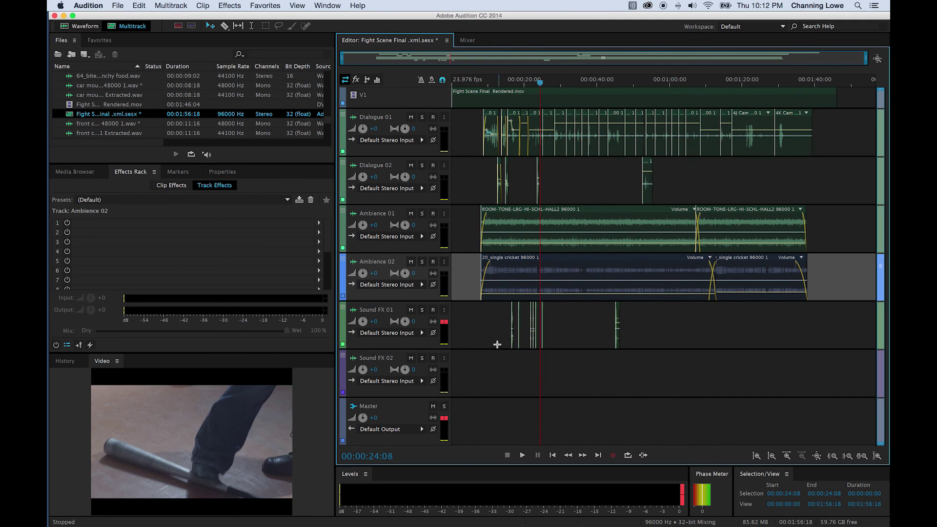
{"action": "key", "text": "equal"}
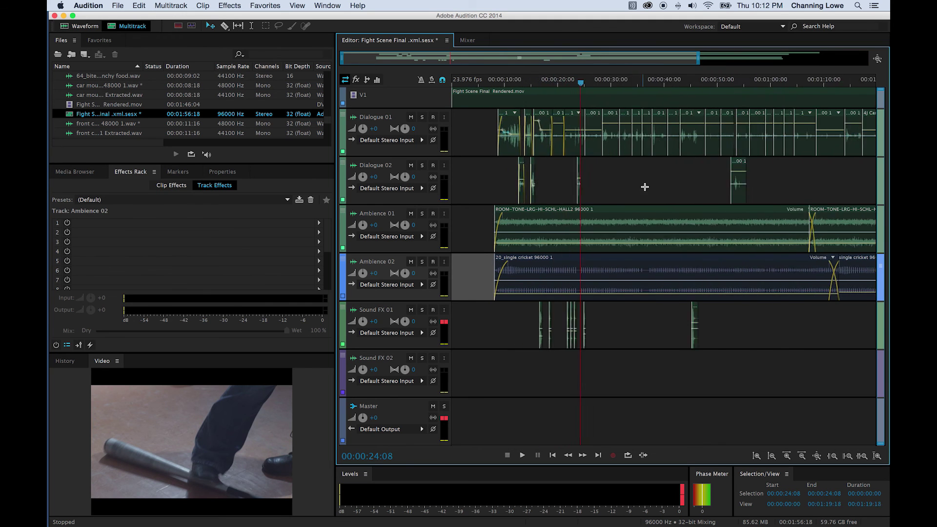
{"action": "left_click_drag", "start_coordinate": [717, 85], "coordinate": [800, 96]}
{"action": "key", "text": "equal"}
{"action": "key", "text": "equal"}
{"action": "key", "text": "equal"}
{"action": "key", "text": "equal"}
{"action": "key", "text": "equal"}
{"action": "key", "text": "equal"}
{"action": "key", "text": "equal"}
{"action": "key", "text": "equal"}
{"action": "key", "text": "equal"}
{"action": "key", "text": "equal"}
{"action": "key", "text": "equal"}
{"action": "key", "text": "equal"}
{"action": "key", "text": "equal"}
{"action": "key", "text": "equal"}
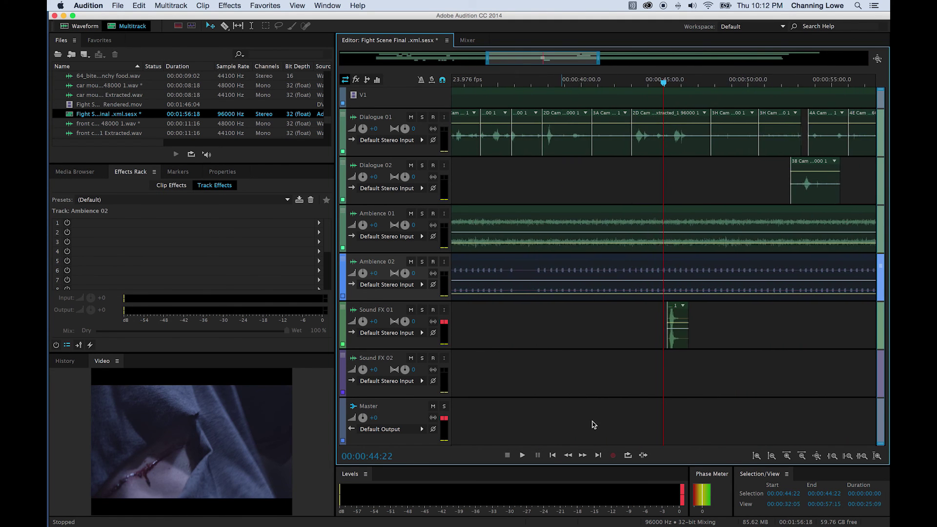
{"action": "key", "text": "equal"}
{"action": "key", "text": "equal"}
{"action": "key", "text": "equal"}
{"action": "left_click_drag", "start_coordinate": [663, 83], "coordinate": [682, 88]}
Switch to Finder, search the sound effects for "bone", and place 72_bone crunch 48000 1.wav on Audition's Sound FX 02 beneath the kick
{"action": "key", "text": "super+Tab"}
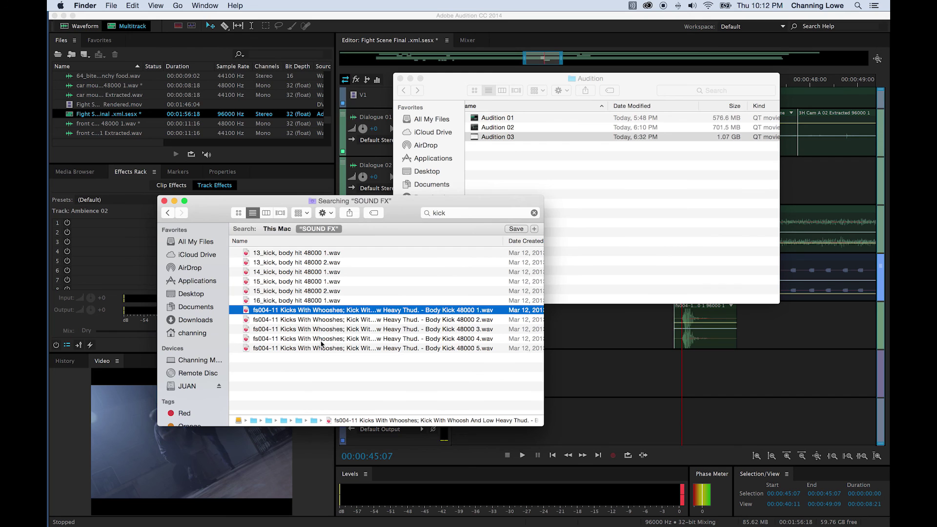
{"action": "left_click", "coordinate": [454, 213]}
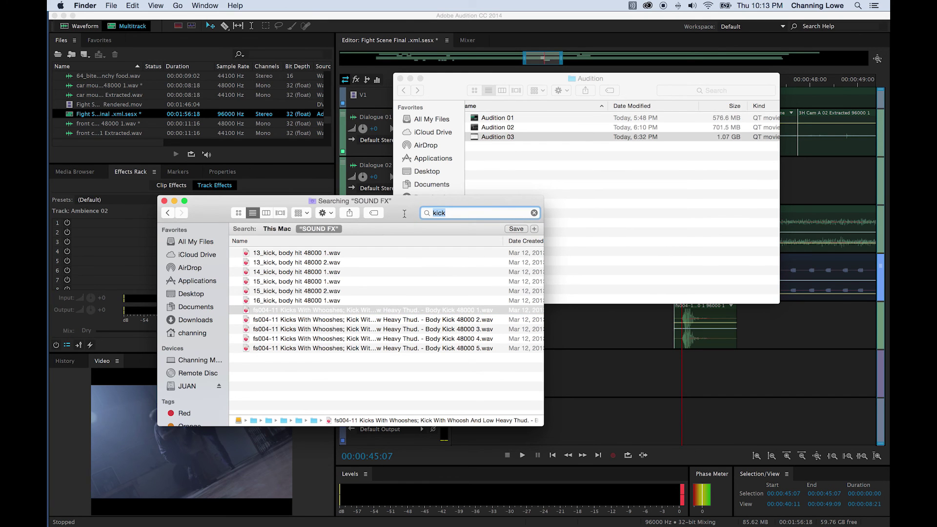
{"action": "type", "text": "bone"}
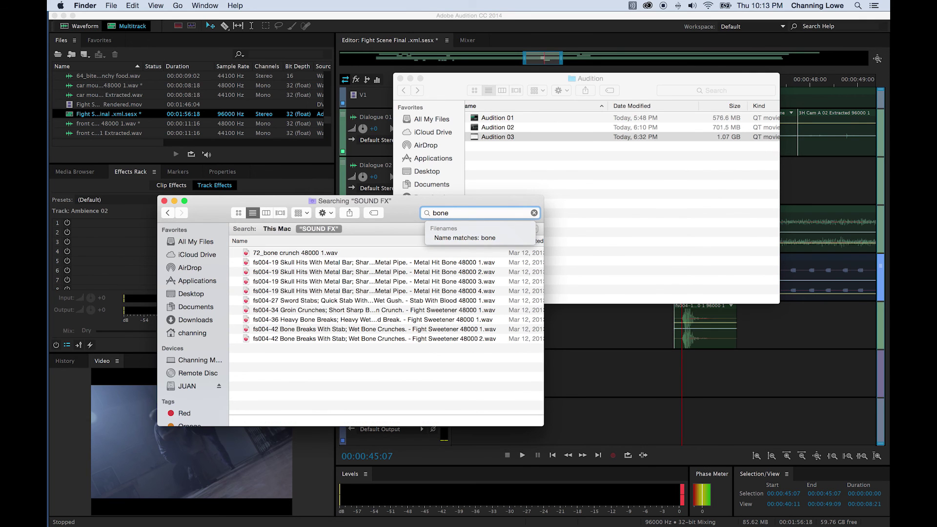
{"action": "left_click_drag", "start_coordinate": [273, 253], "coordinate": [701, 358]}
{"action": "scroll", "coordinate": [701, 337], "scroll_direction": "up", "scroll_amount": 5}
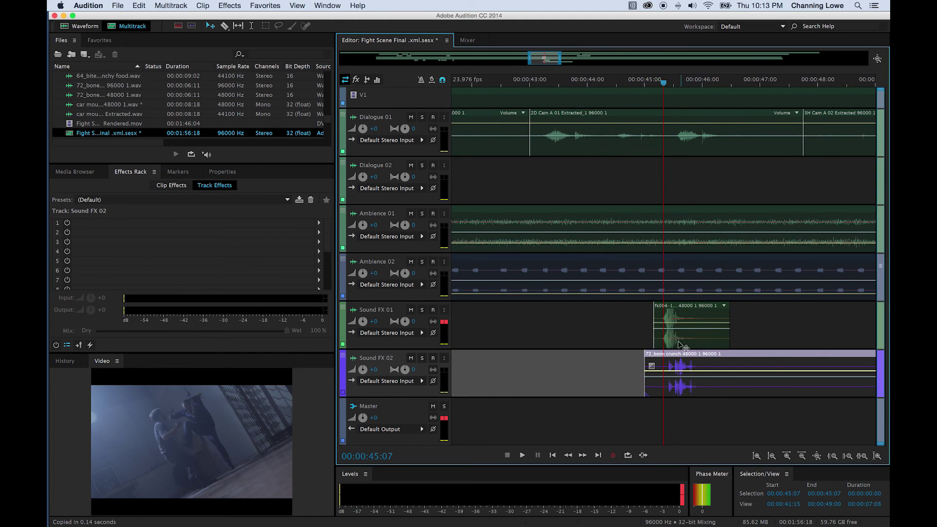
Nudge the bone crunch clip slightly earlier under the kick's hit and lower the volume of both clips
{"action": "left_click", "coordinate": [696, 361]}
{"action": "left_click_drag", "start_coordinate": [697, 361], "coordinate": [694, 361]}
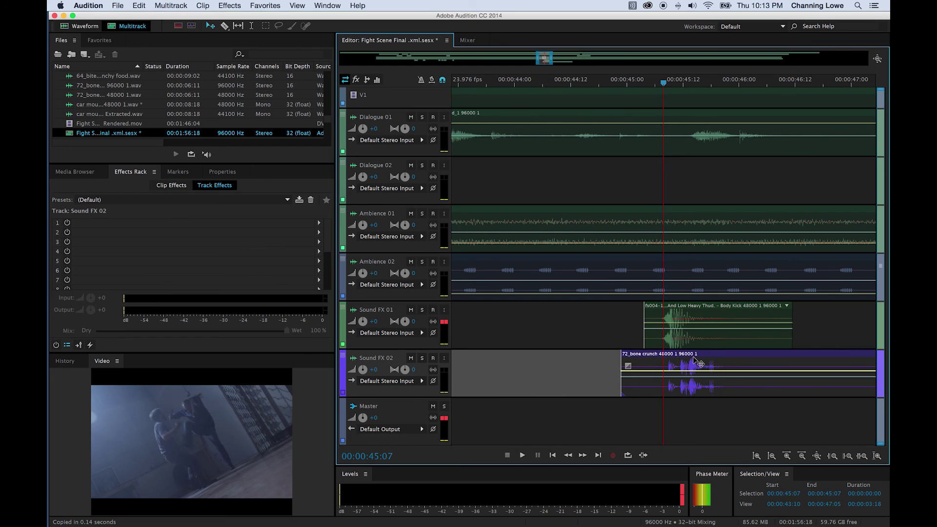
{"action": "left_click", "coordinate": [676, 328]}
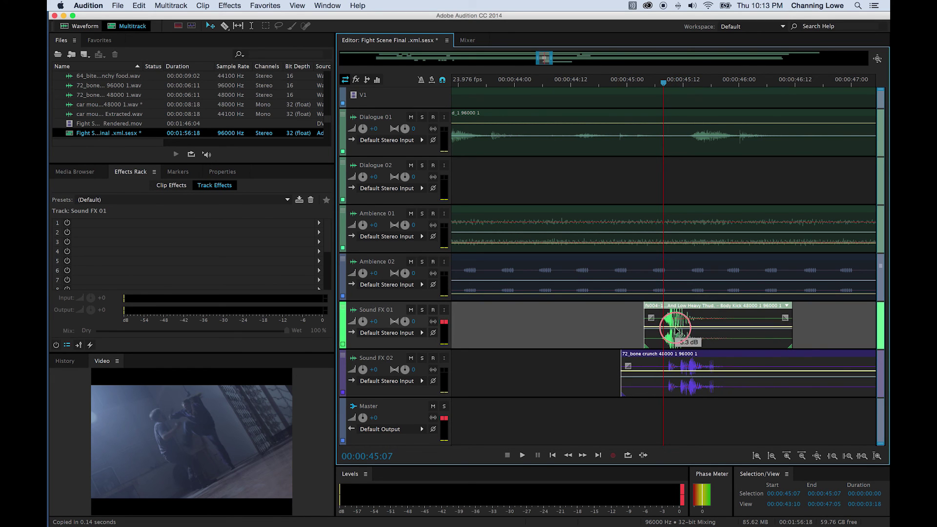
{"action": "left_click_drag", "start_coordinate": [679, 373], "coordinate": [680, 379]}
Play the kick and bone crunch together twice, starting around 00:00:44:23 and 00:00:45:00
{"action": "left_click", "coordinate": [622, 82]}
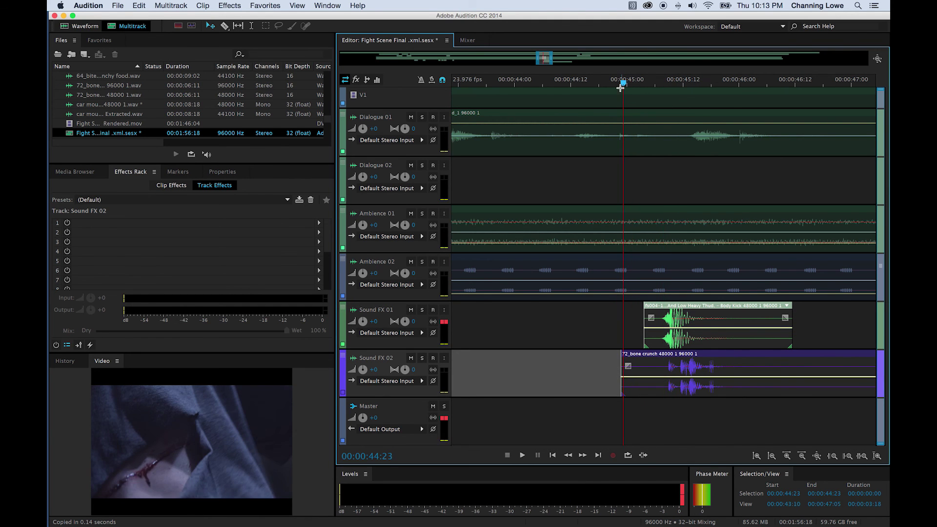
{"action": "key", "text": "space"}
{"action": "key", "text": "space"}
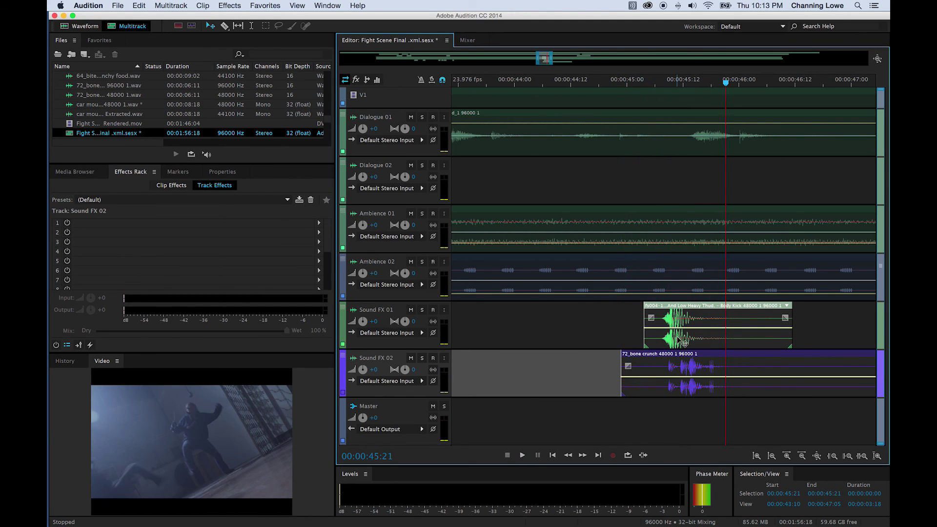
{"action": "left_click", "coordinate": [628, 82]}
{"action": "key", "text": "space"}
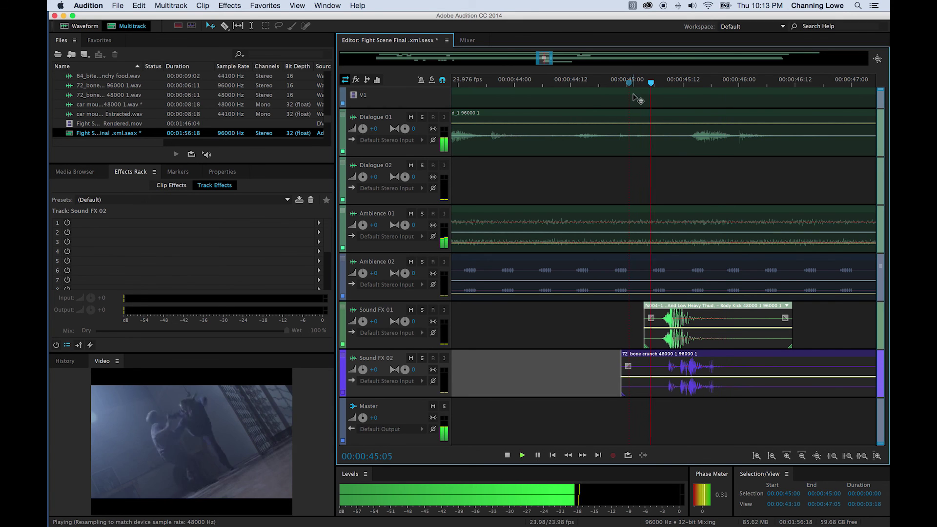
{"action": "key", "text": "space"}
Shift the bone crunch on Sound FX 02 slightly earlier and trim its start to about 00:00:45:08
{"action": "left_click_drag", "start_coordinate": [706, 359], "coordinate": [695, 359]}
{"action": "key", "text": "super+z"}
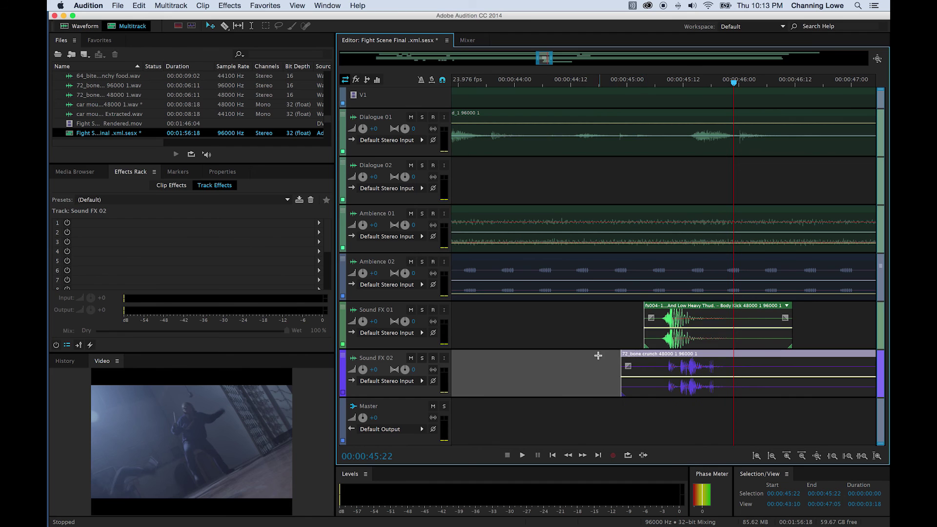
{"action": "left_click", "coordinate": [598, 356]}
{"action": "left_click_drag", "start_coordinate": [622, 361], "coordinate": [689, 355]}
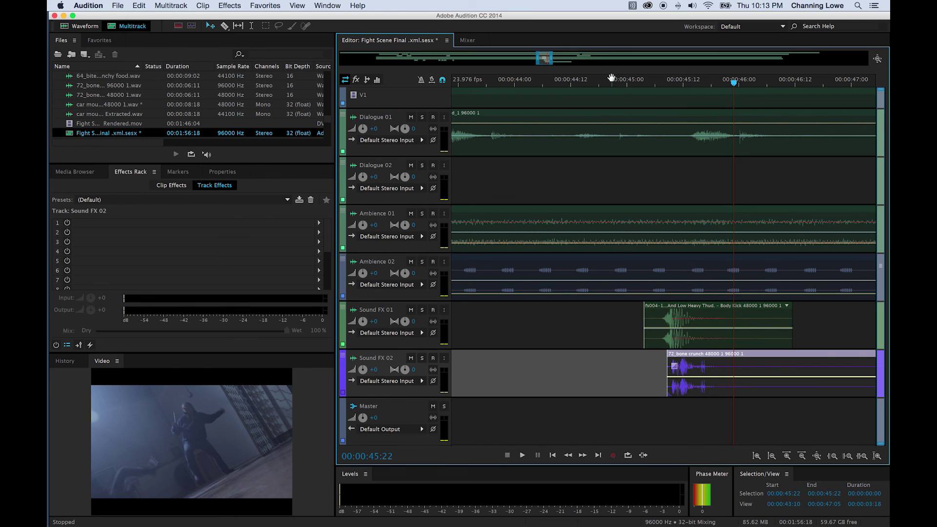
Play the section again from 00:00:44:23 to check the trimmed bone crunch against the kick
{"action": "left_click", "coordinate": [623, 81]}
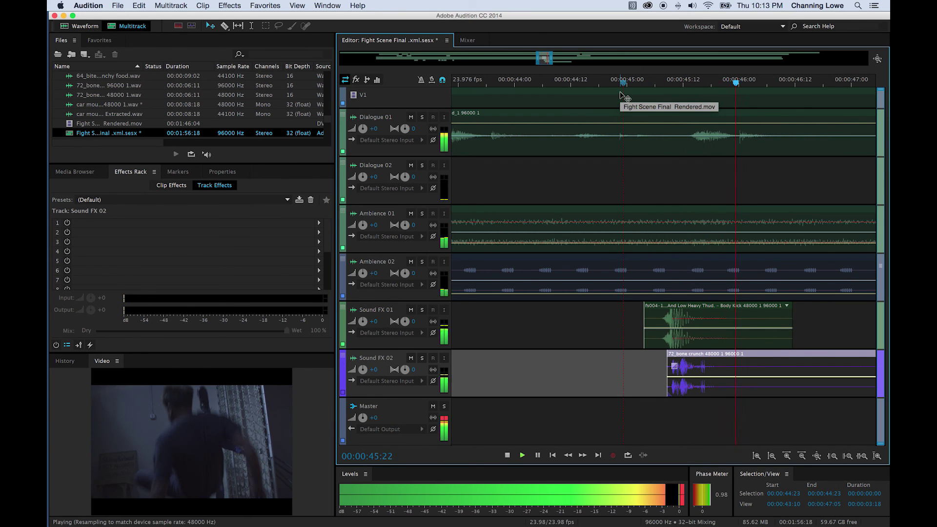
{"action": "key", "text": "space"}
{"action": "left_click", "coordinate": [619, 82]}
{"action": "key", "text": "space"}
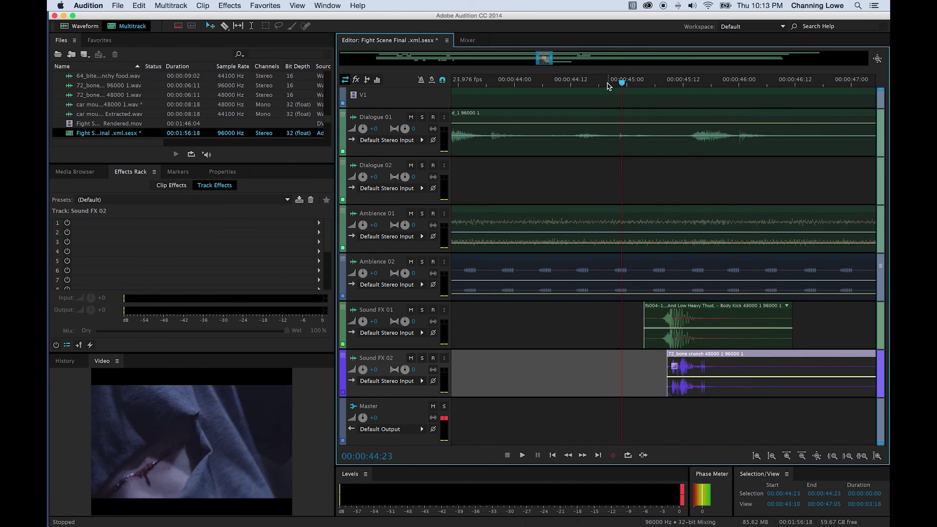
{"action": "key", "text": "space"}
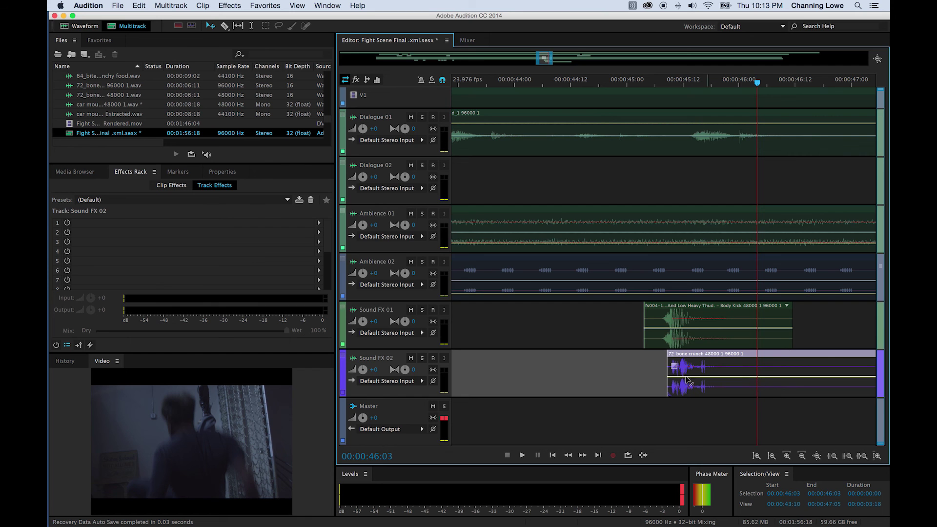
Switch to Word and highlight the "Add music soundtrack" item in Sound Sweetening Process.docx
{"action": "key", "text": "super+Tab"}
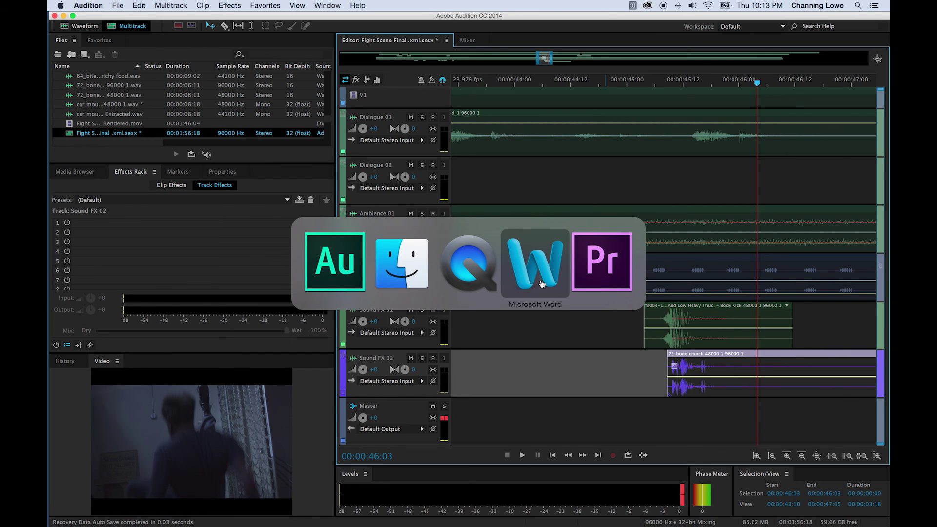
{"action": "left_click", "coordinate": [541, 283]}
{"action": "scroll", "coordinate": [441, 370], "scroll_direction": "down", "scroll_amount": 5}
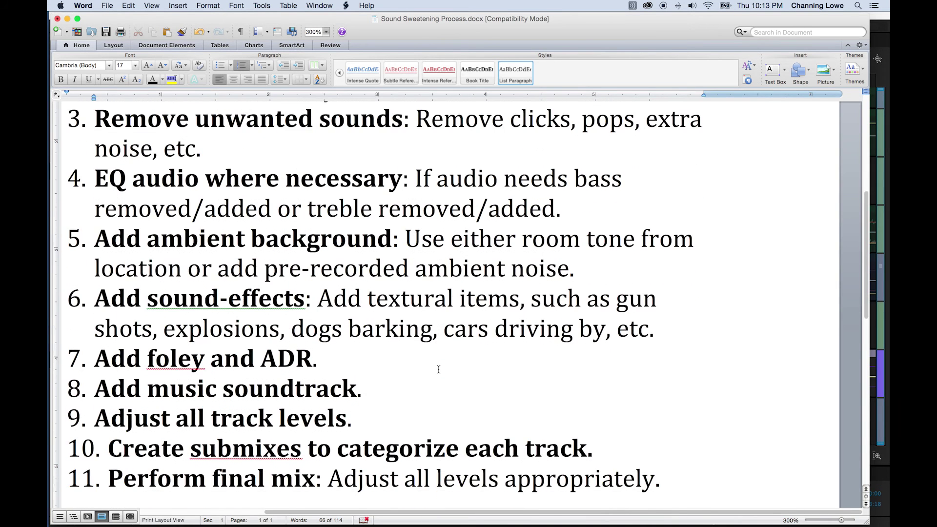
{"action": "left_click", "coordinate": [385, 370]}
{"action": "left_click_drag", "start_coordinate": [385, 369], "coordinate": [110, 363]}
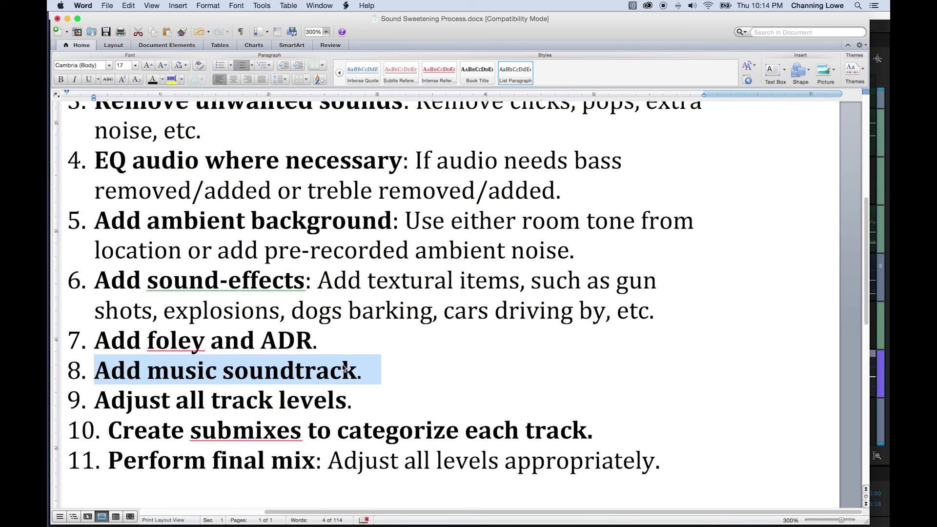
{"action": "left_click", "coordinate": [381, 367]}
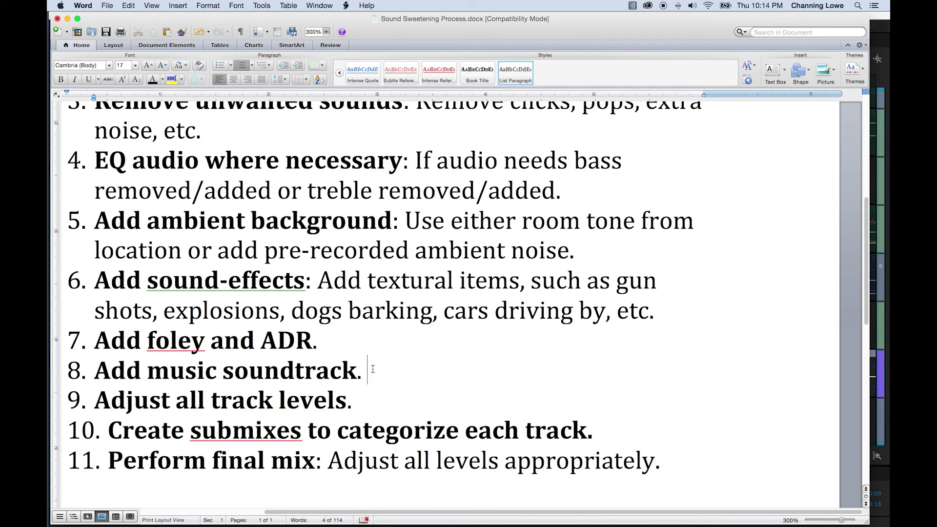
Switch to Chrome, go to incompetech.com, and open the Full Search of its royalty-free music
{"action": "key", "text": "super+Tab"}
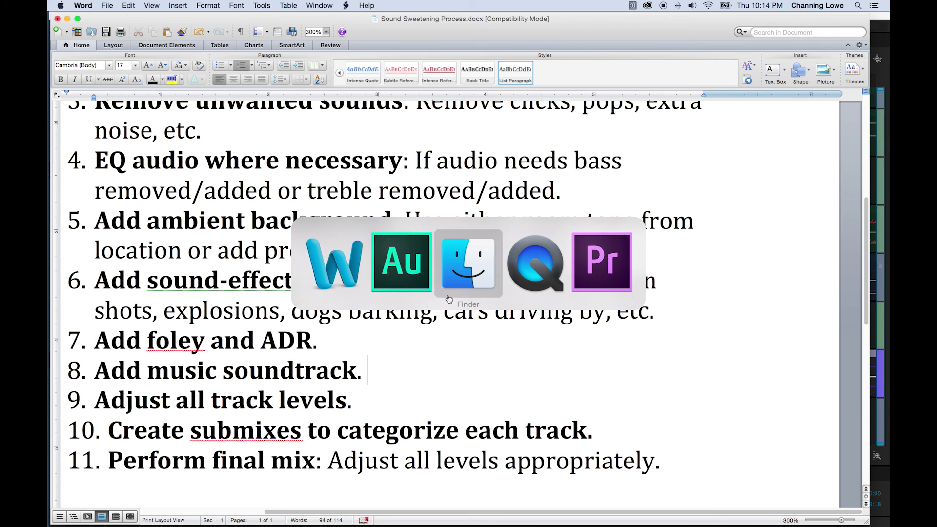
{"action": "left_click", "coordinate": [354, 291]}
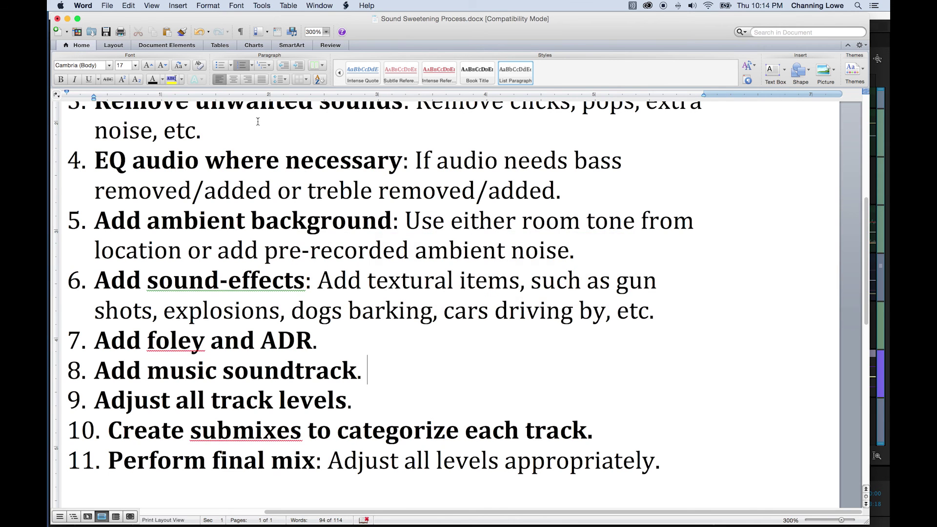
{"action": "key", "text": "super+Tab"}
{"action": "left_click", "coordinate": [436, 286]}
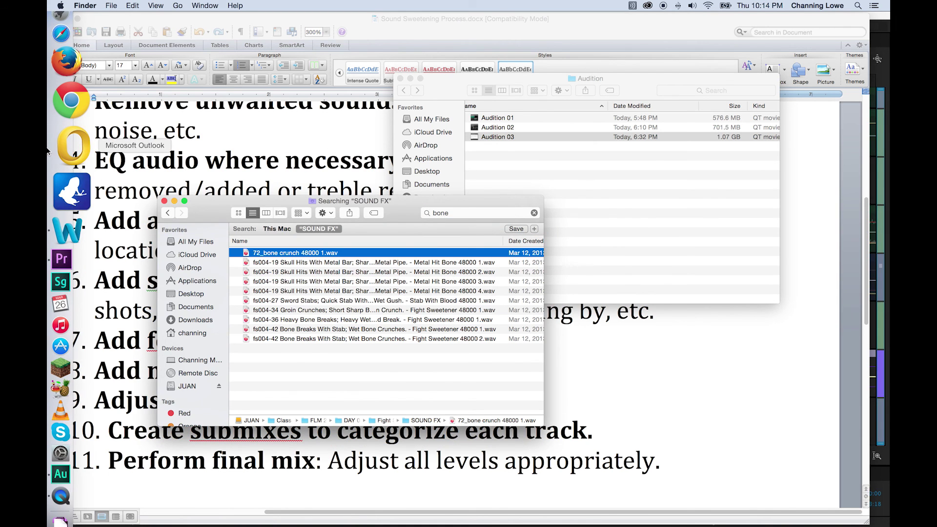
{"action": "left_click", "coordinate": [71, 100]}
{"action": "type", "text": "incompetech.com"}
{"action": "key", "text": "Return"}
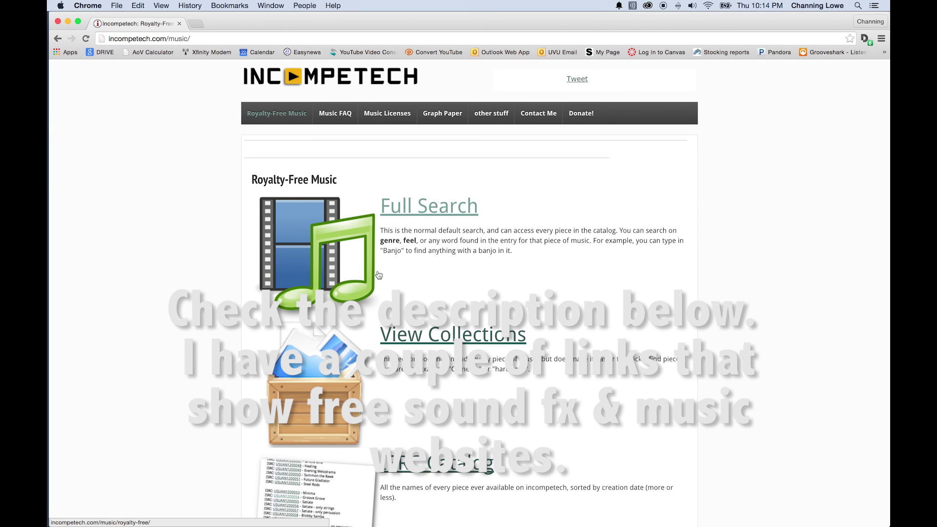
{"action": "left_click", "coordinate": [433, 209]}
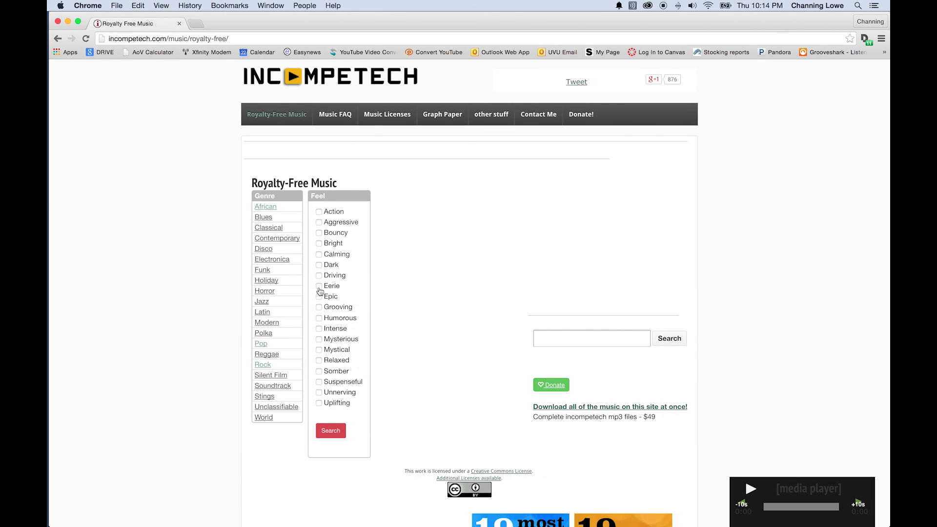
Search the royalty-free music by the Eerie feel and preview the track "Come Play with Me"
{"action": "left_click", "coordinate": [319, 287]}
{"action": "left_click", "coordinate": [330, 430]}
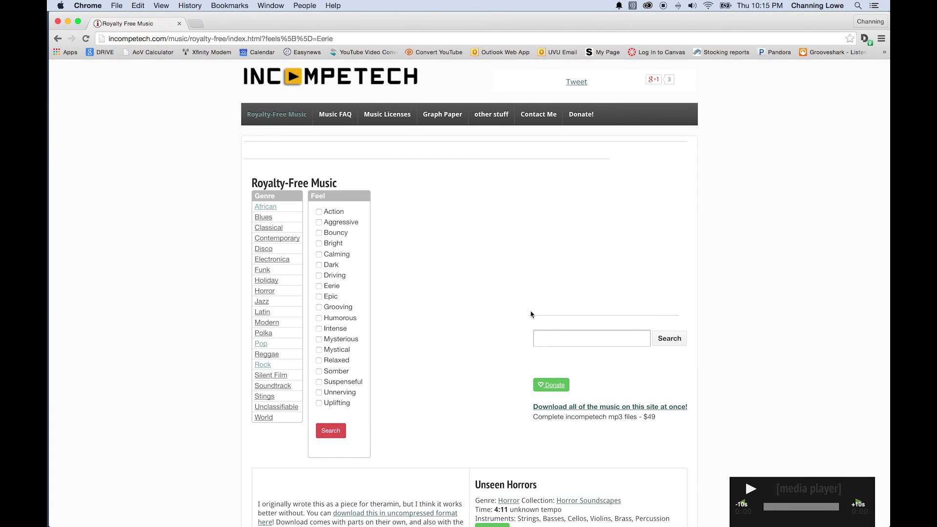
{"action": "scroll", "coordinate": [468, 330], "scroll_direction": "down", "scroll_amount": 1}
{"action": "scroll", "coordinate": [391, 346], "scroll_direction": "down", "scroll_amount": 10}
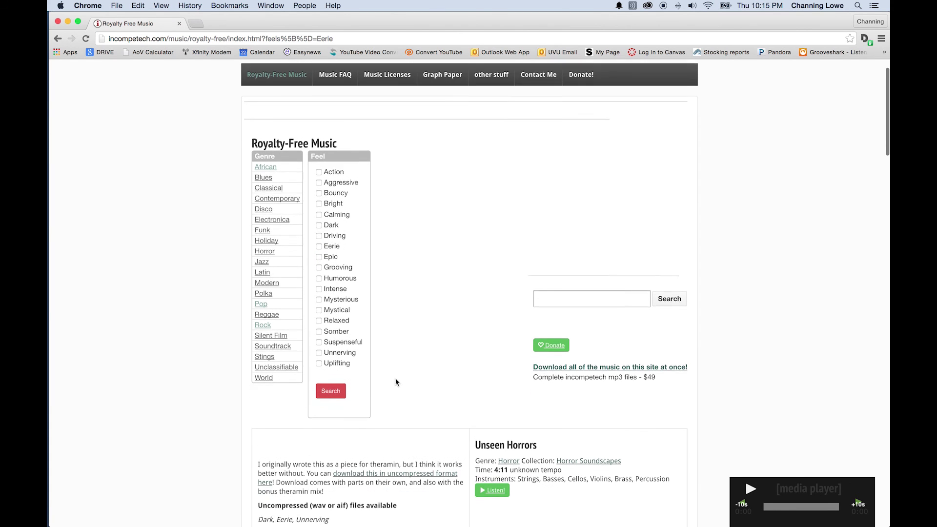
{"action": "scroll", "coordinate": [434, 361], "scroll_direction": "down", "scroll_amount": 1}
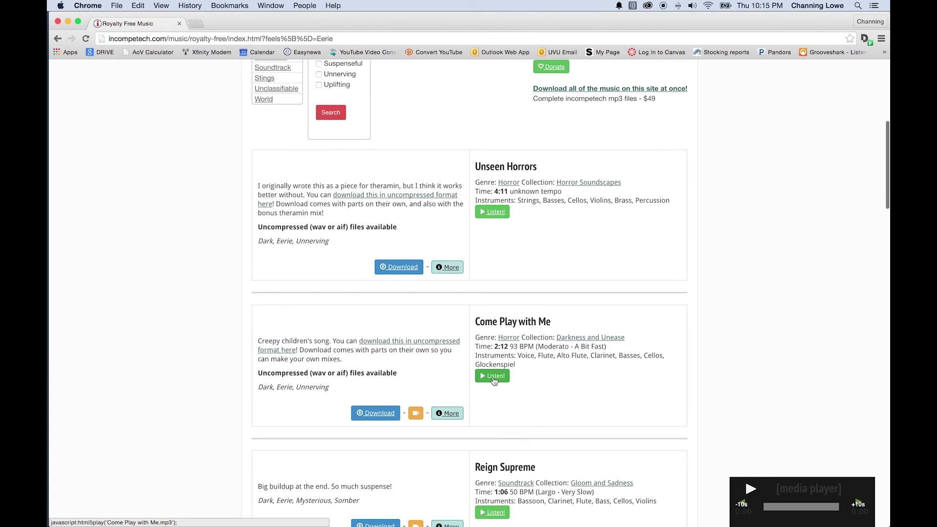
{"action": "left_click", "coordinate": [492, 376]}
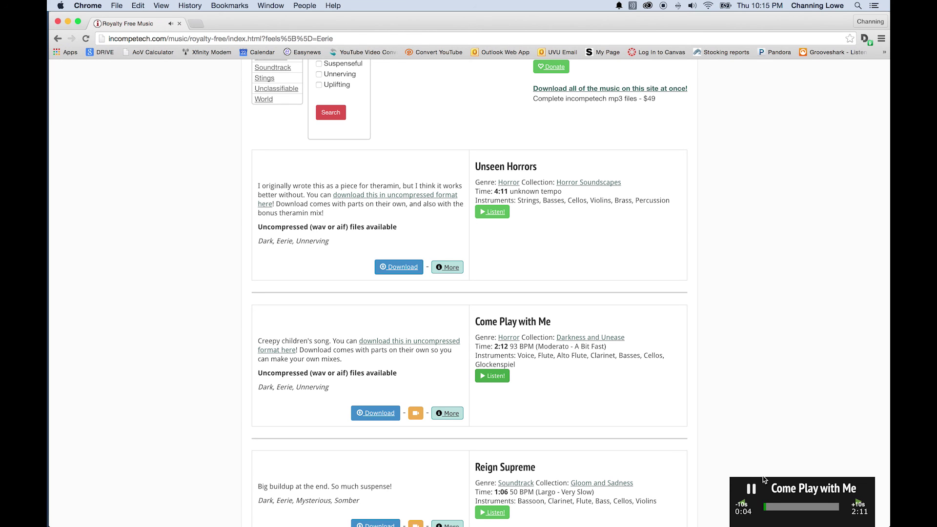
{"action": "left_click", "coordinate": [751, 488]}
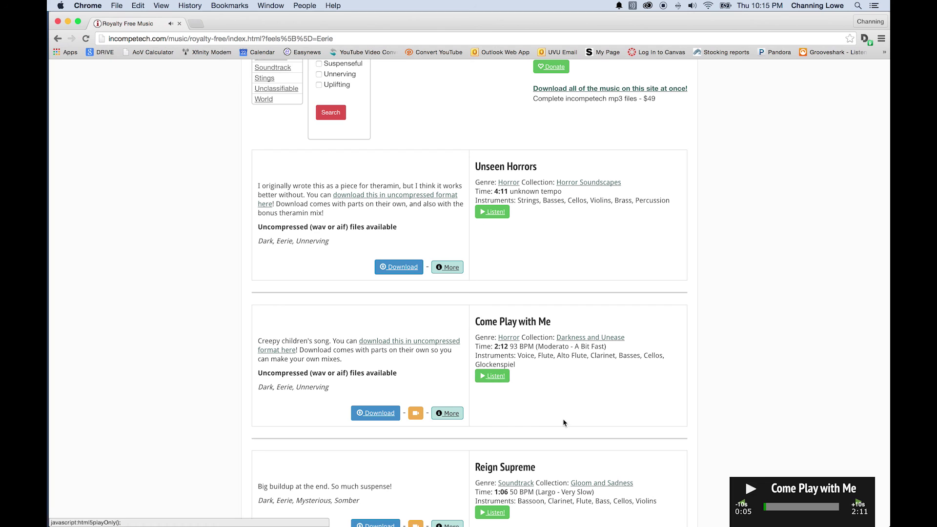
Expand the details of "Come Play with Me" and highlight its CC:By License credit text
{"action": "left_click", "coordinate": [439, 415]}
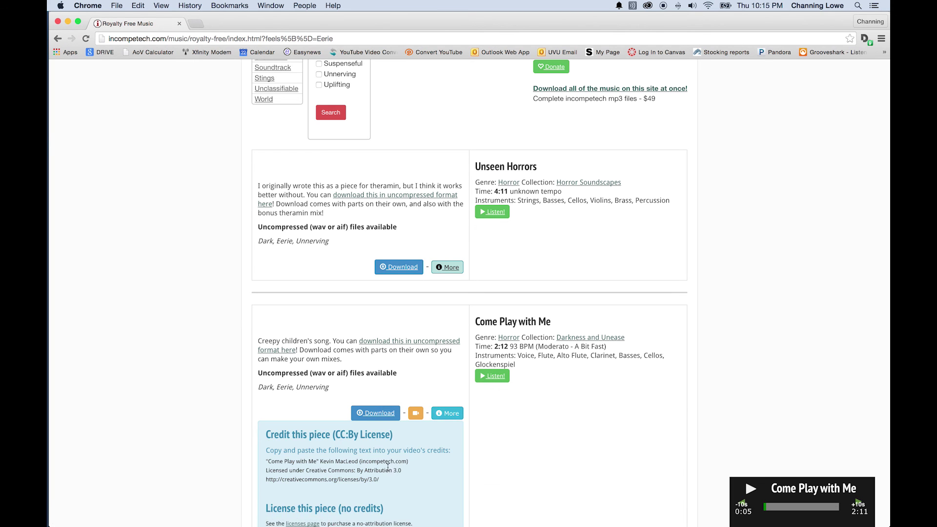
{"action": "scroll", "coordinate": [387, 467], "scroll_direction": "down", "scroll_amount": 2}
{"action": "left_click_drag", "start_coordinate": [379, 439], "coordinate": [266, 422]}
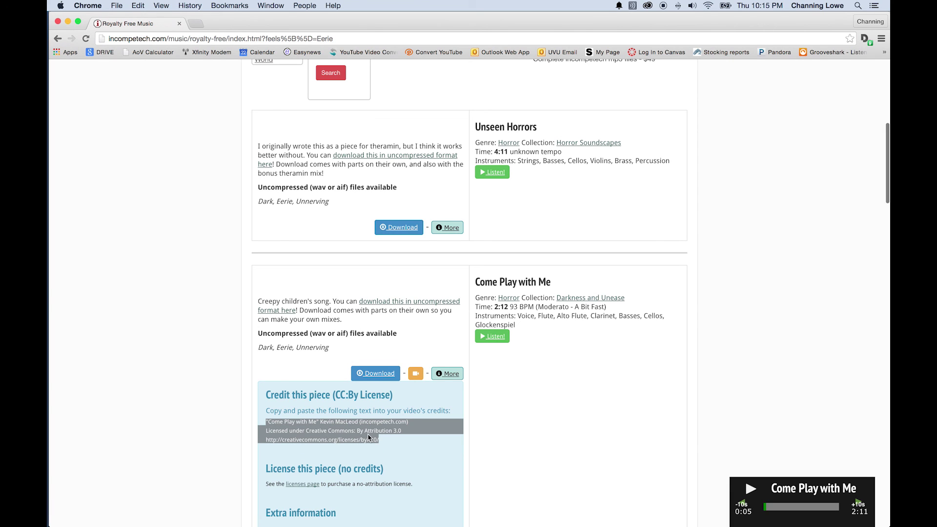
{"action": "left_click", "coordinate": [240, 373]}
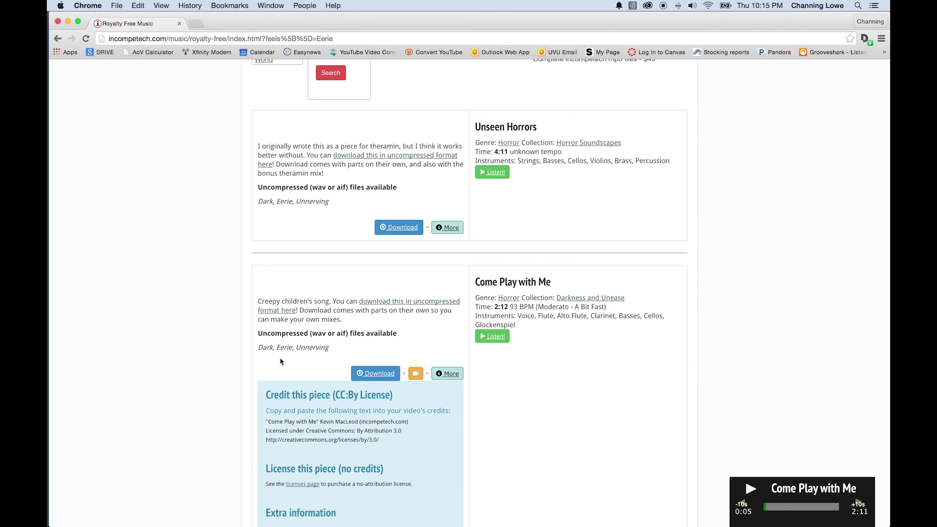
Switch to Finder, locate Bye bye Blondie.aif in the Fight Scene Edit folder on the JUAN drive, and preview it
{"action": "key", "text": "super+Tab"}
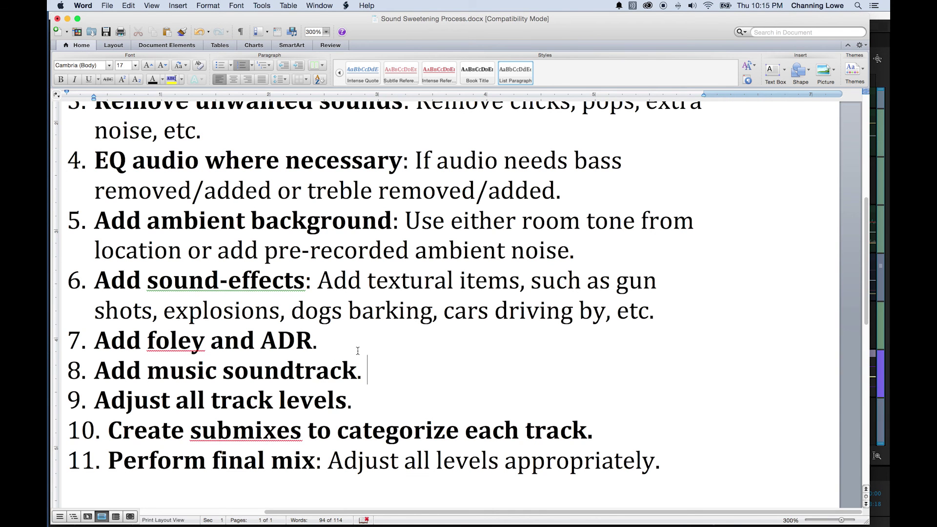
{"action": "key", "text": "super+Tab"}
{"action": "key", "text": "super+Tab"}
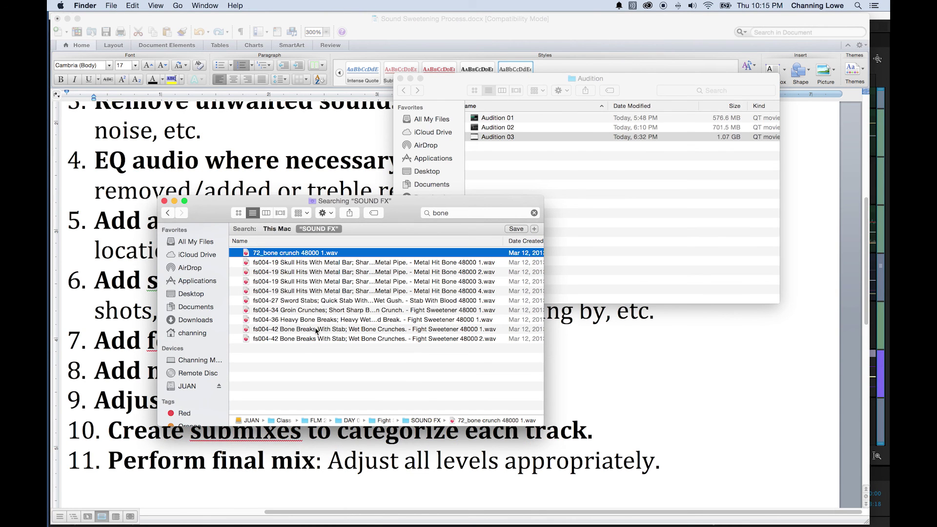
{"action": "left_click", "coordinate": [276, 228]}
{"action": "left_click", "coordinate": [318, 229]}
{"action": "left_click", "coordinate": [192, 386]}
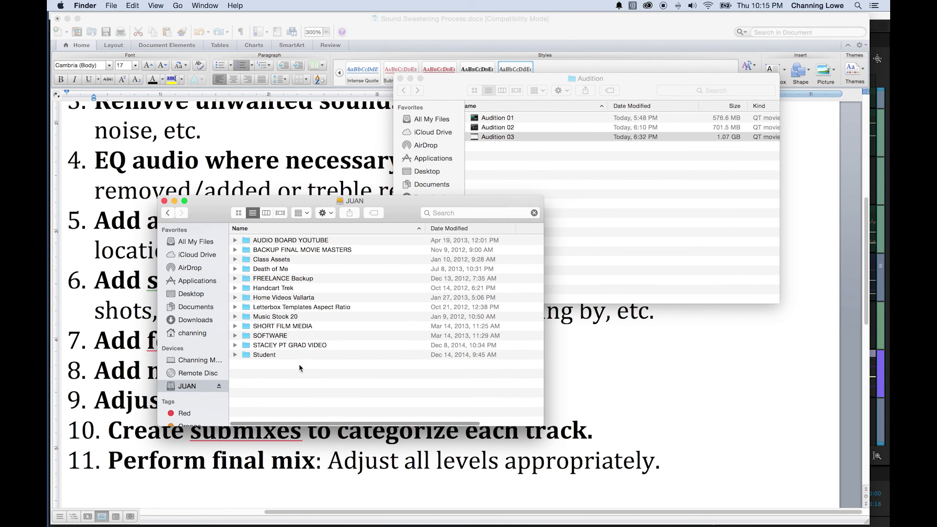
{"action": "left_click", "coordinate": [278, 269]}
{"action": "key", "text": "space"}
{"action": "left_click_drag", "start_coordinate": [365, 351], "coordinate": [387, 353]}
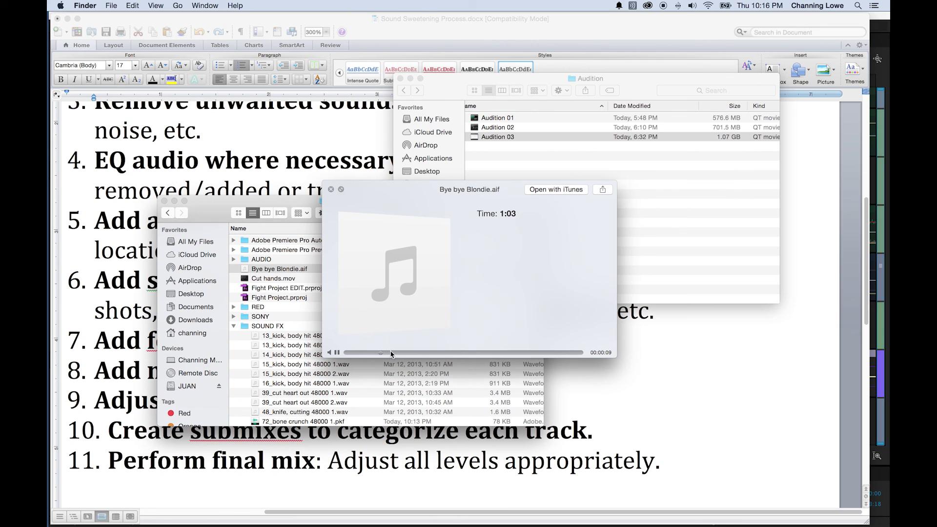
{"action": "key", "text": "space"}
Switch to Audition and add two stereo audio tracks below Sound FX 02
{"action": "key", "text": "super+Tab"}
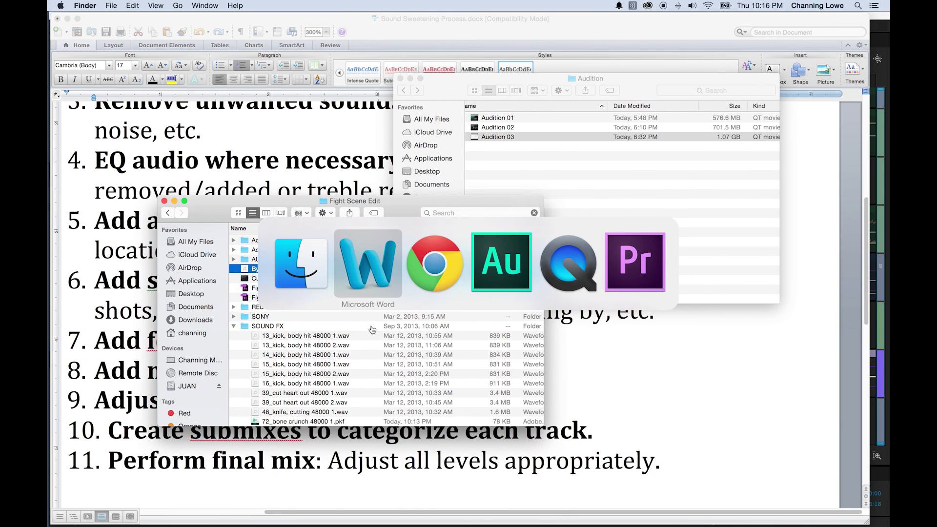
{"action": "key", "text": "super+Tab"}
{"action": "key", "text": "super+Tab"}
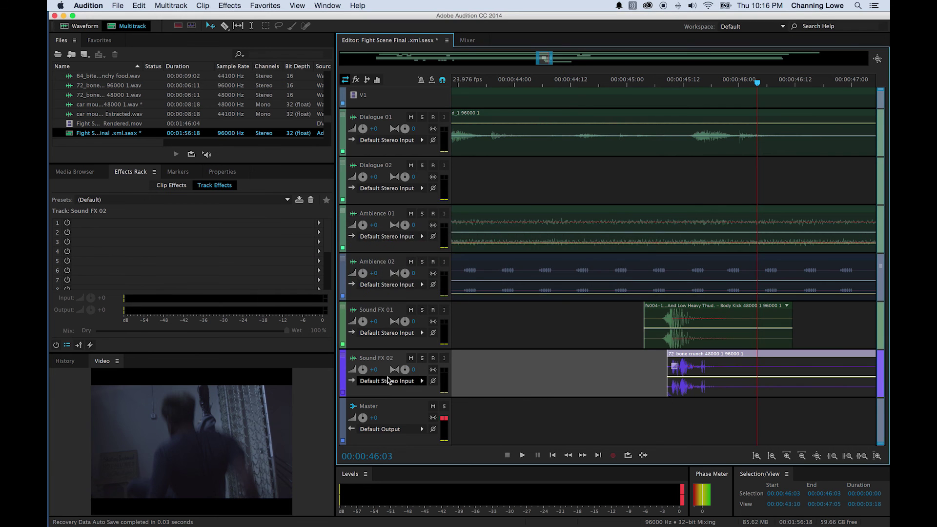
{"action": "scroll", "coordinate": [425, 346], "scroll_direction": "up", "scroll_amount": 3}
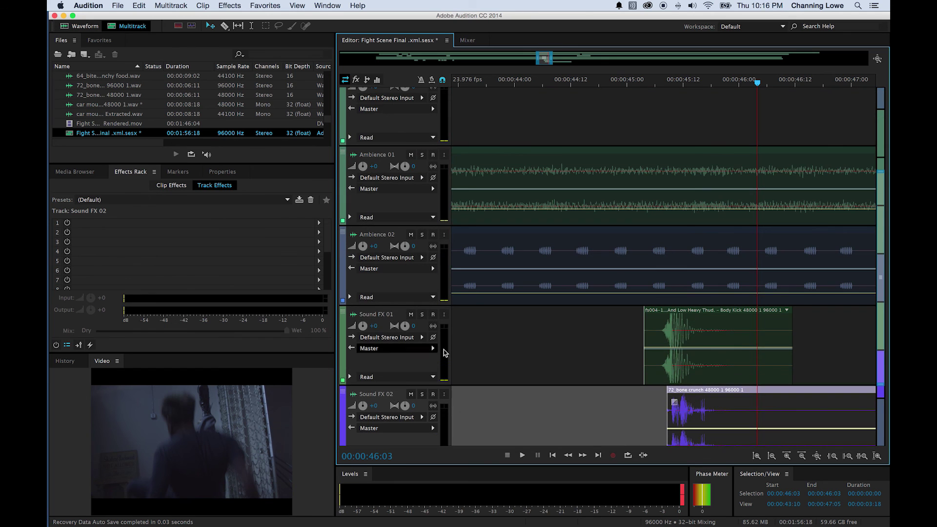
{"action": "right_click", "coordinate": [479, 413]}
{"action": "mouse_move", "coordinate": [563, 423]}
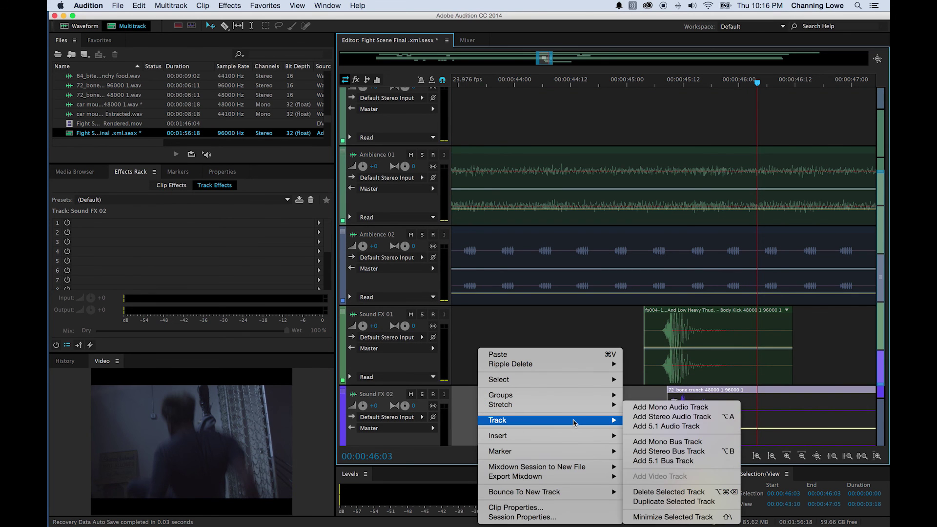
{"action": "left_click", "coordinate": [654, 417]}
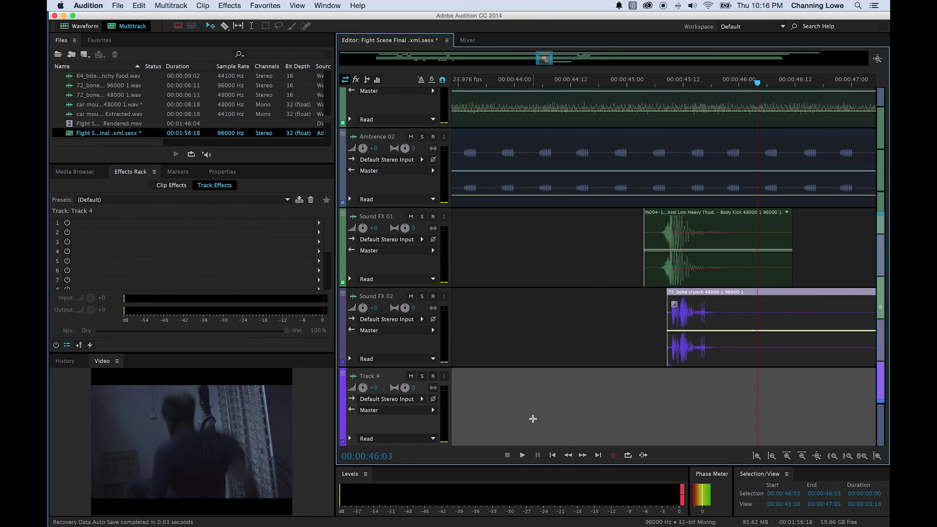
{"action": "scroll", "coordinate": [532, 421], "scroll_direction": "down", "scroll_amount": 2}
{"action": "right_click", "coordinate": [501, 341]}
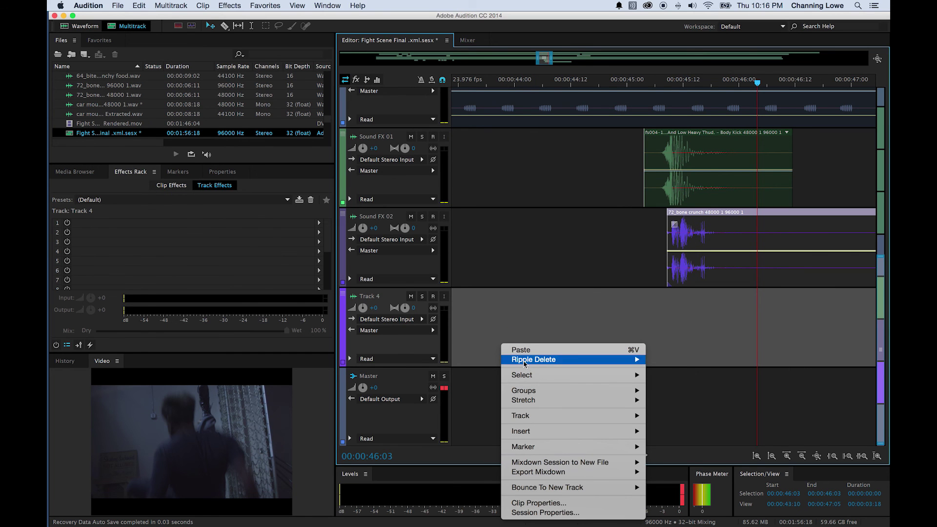
{"action": "mouse_move", "coordinate": [536, 417]}
{"action": "left_click", "coordinate": [658, 417]}
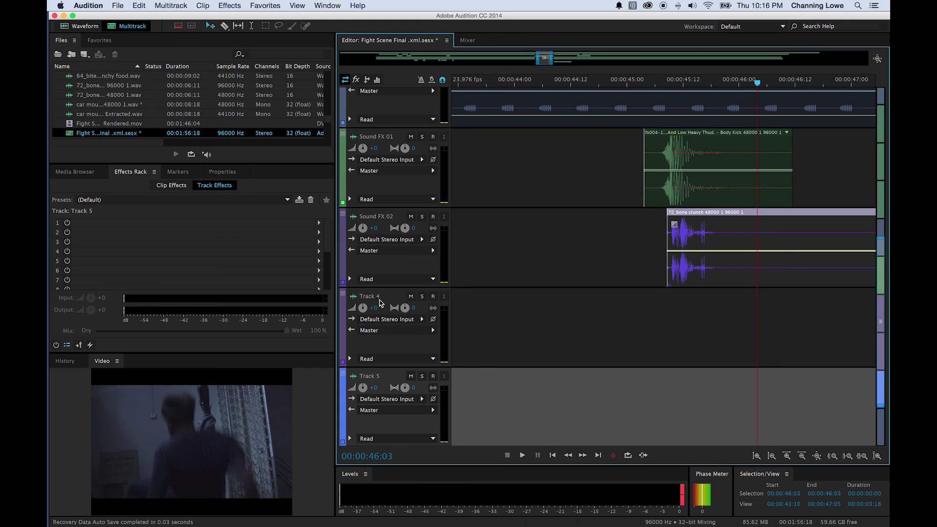
Rename the two new tracks Music 01 and Music 02
{"action": "left_click", "coordinate": [381, 296]}
{"action": "type", "text": "Music 01"}
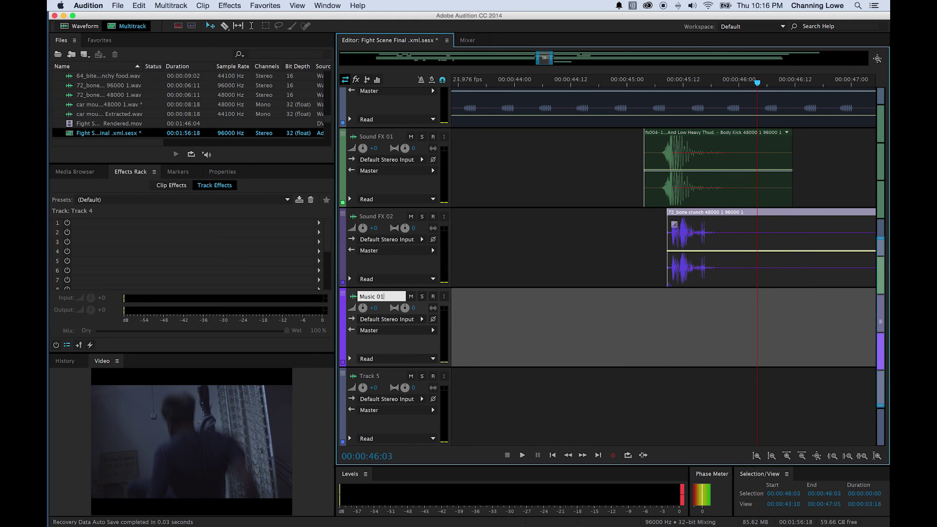
{"action": "left_click", "coordinate": [372, 376]}
{"action": "type", "text": "Music 02"}
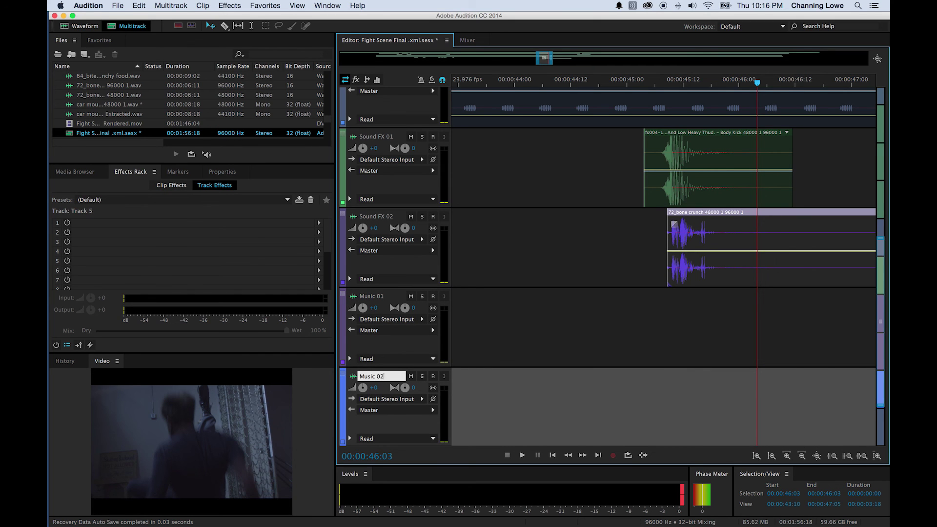
{"action": "key", "text": "Return"}
Bring Bye bye Blondie.aif from Finder into the session and place it on Music 01, starting just before 00:00:44:00
{"action": "key", "text": "super+Tab"}
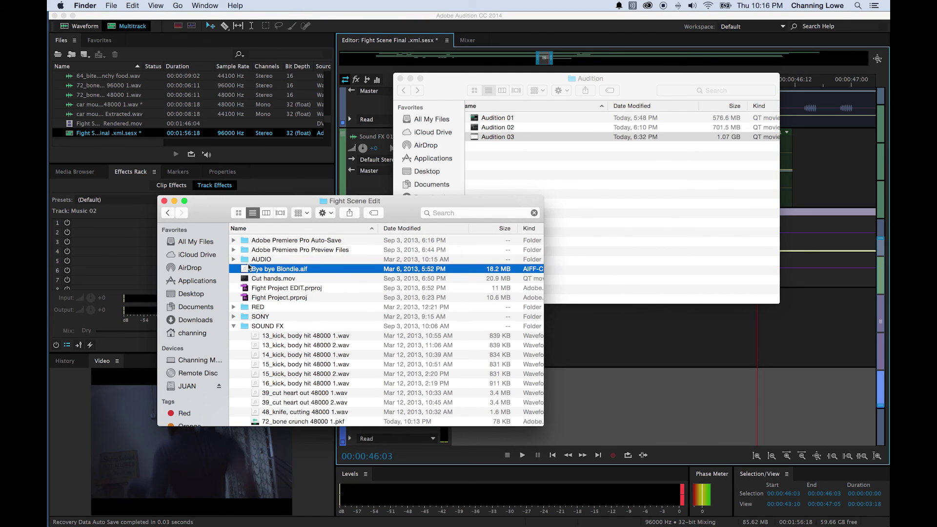
{"action": "left_click_drag", "start_coordinate": [248, 267], "coordinate": [571, 347]}
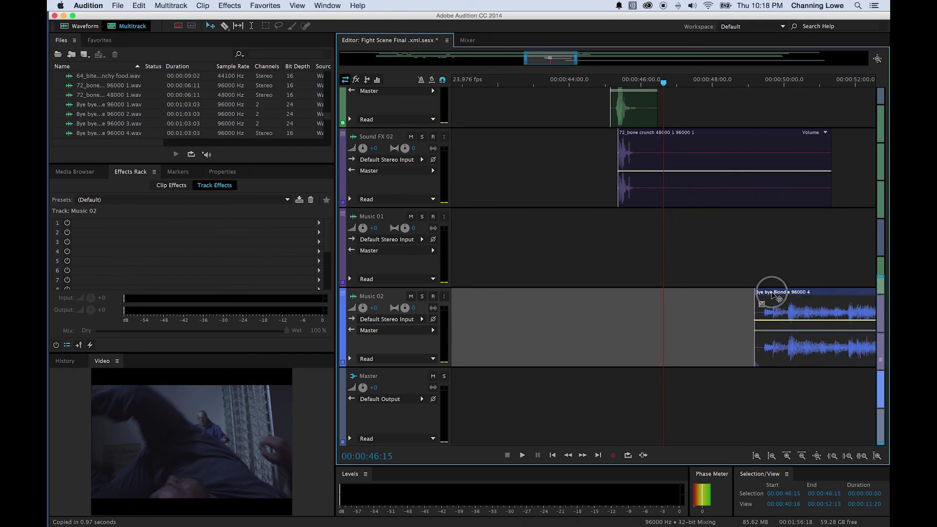
{"action": "left_click_drag", "start_coordinate": [769, 293], "coordinate": [580, 261]}
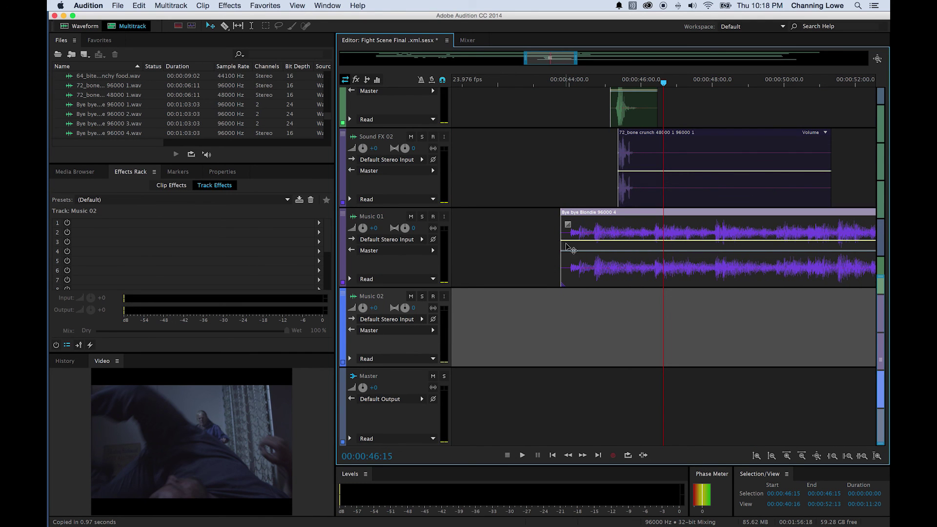
Move the Bye bye Blondie clip on Music 01 much earlier, to start at about 20 seconds
{"action": "scroll", "coordinate": [557, 160], "scroll_direction": "up", "scroll_amount": 10}
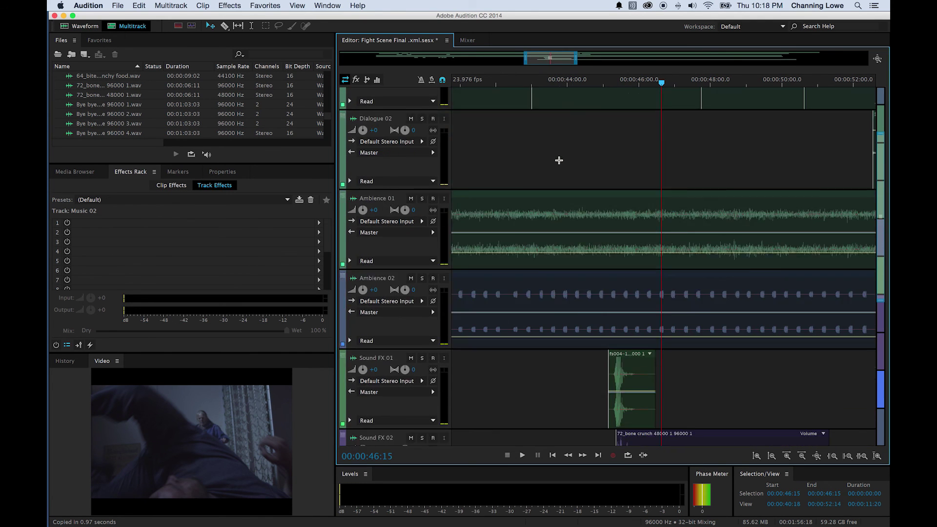
{"action": "left_click", "coordinate": [572, 82]}
{"action": "left_click_drag", "start_coordinate": [571, 82], "coordinate": [588, 82]}
{"action": "key", "text": "alt+minus"}
{"action": "key", "text": "alt+minus"}
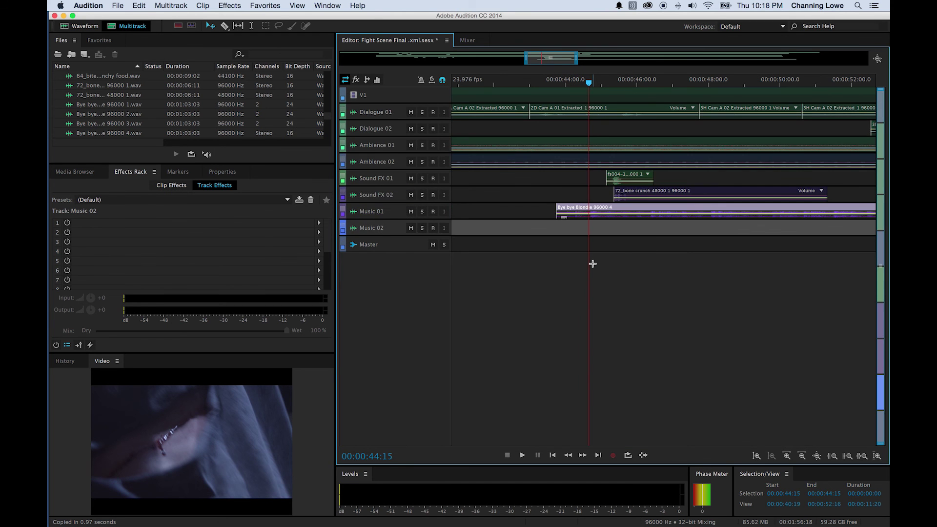
{"action": "key", "text": "alt+equal"}
{"action": "left_click_drag", "start_coordinate": [518, 81], "coordinate": [574, 113]}
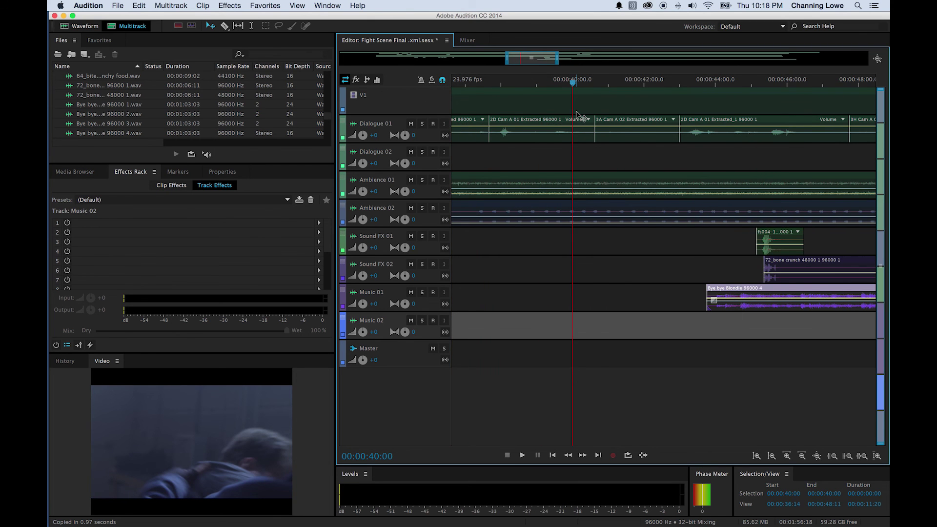
{"action": "key", "text": "backslash"}
{"action": "left_click_drag", "start_coordinate": [653, 291], "coordinate": [546, 289]}
{"action": "left_click_drag", "start_coordinate": [489, 82], "coordinate": [496, 85]}
{"action": "key", "text": "space"}
{"action": "key", "text": "equal"}
{"action": "key", "text": "equal"}
{"action": "left_click_drag", "start_coordinate": [589, 299], "coordinate": [654, 296]}
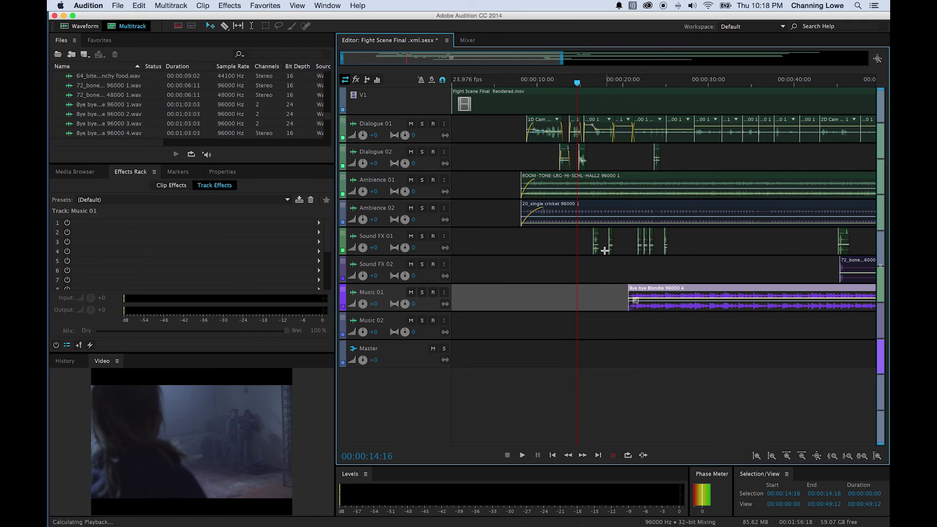
Play the scene from about 00:00:15:06 and shift the Bye bye Blondie clip to start at about 18 seconds
{"action": "key", "text": "space"}
{"action": "key", "text": "space"}
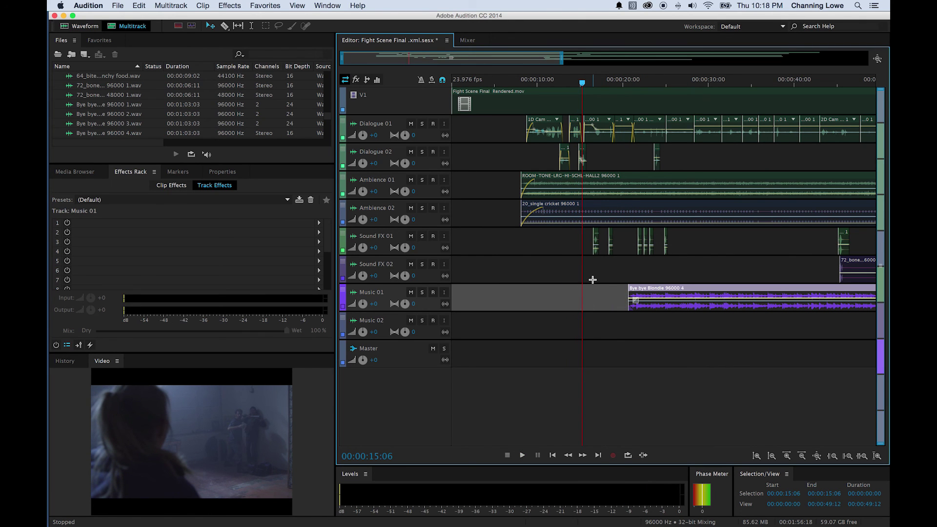
{"action": "key", "text": "alt+equal"}
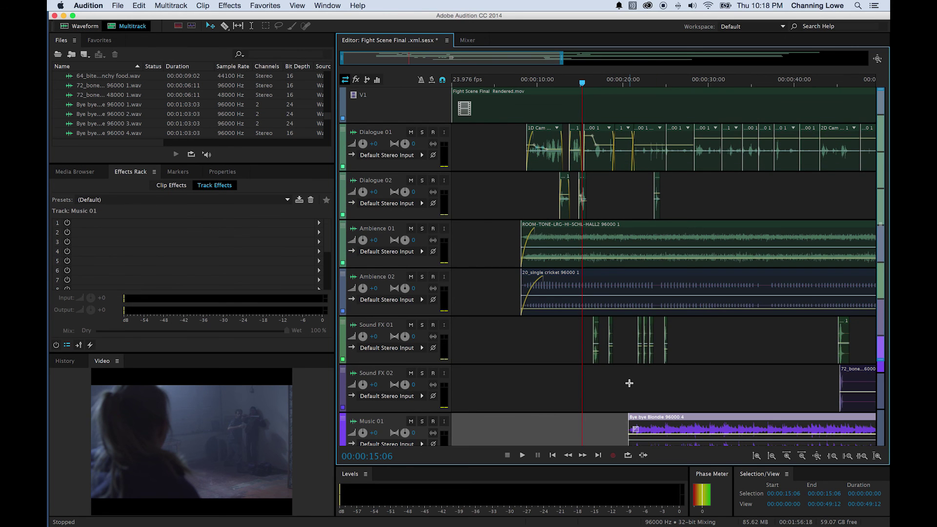
{"action": "scroll", "coordinate": [629, 383], "scroll_direction": "down", "scroll_amount": 3}
{"action": "key", "text": "space"}
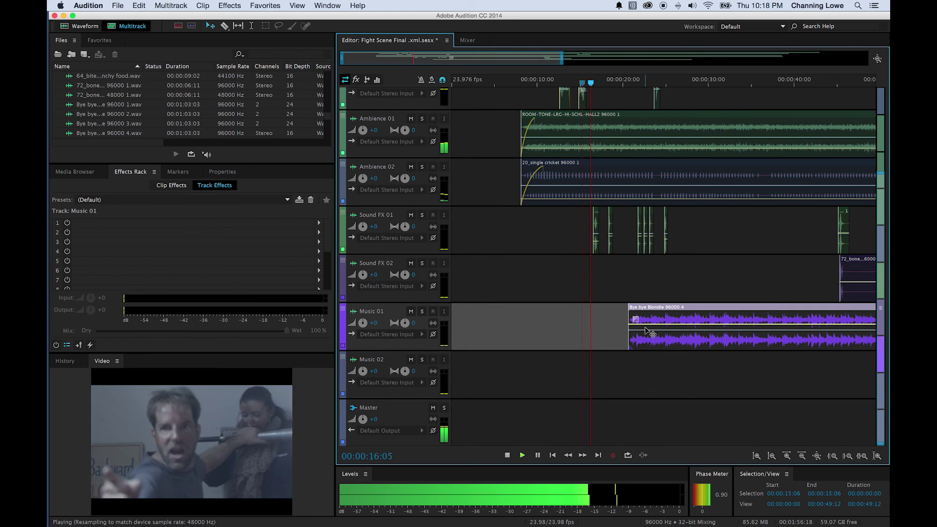
{"action": "key", "text": "space"}
{"action": "key", "text": "space"}
{"action": "key", "text": "space"}
{"action": "mouse_move", "coordinate": [662, 319]}
{"action": "left_mouse_down"}
{"action": "mouse_move", "coordinate": [640, 313]}
{"action": "mouse_move", "coordinate": [649, 314]}
{"action": "left_mouse_up"}
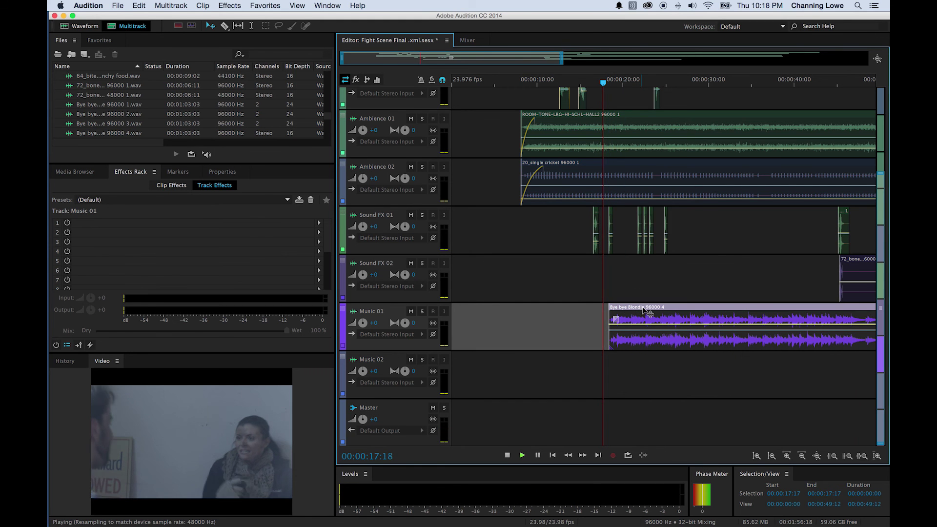
Play the music against the scene, lower the Bye bye Blondie clip's volume slightly, and play on from 00:00:20:14
{"action": "key", "text": "space"}
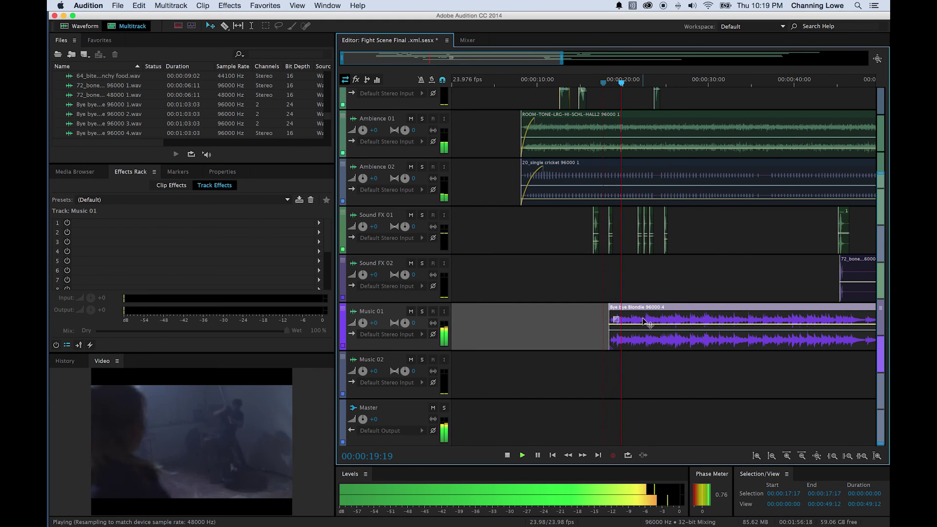
{"action": "key", "text": "space"}
{"action": "left_click_drag", "start_coordinate": [644, 327], "coordinate": [642, 336]}
{"action": "key", "text": "space"}
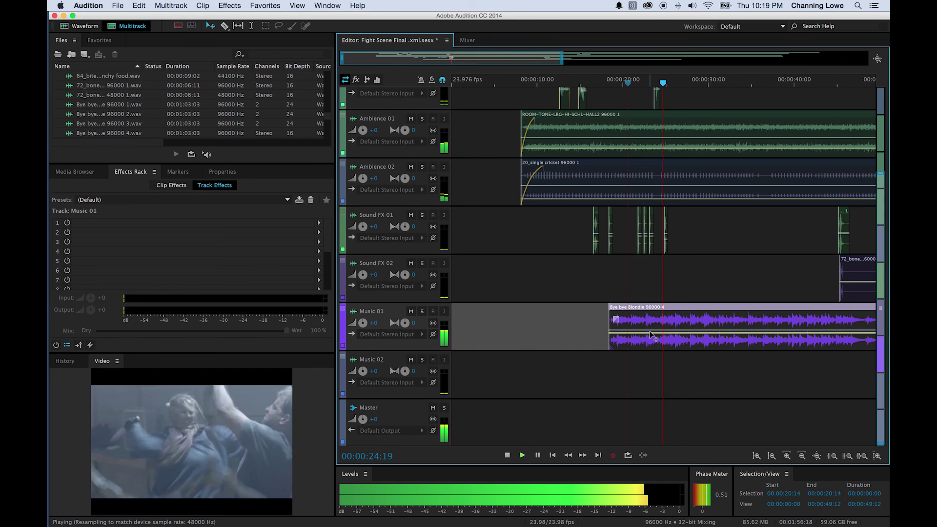
{"action": "key", "text": "space"}
{"action": "left_click", "coordinate": [659, 338]}
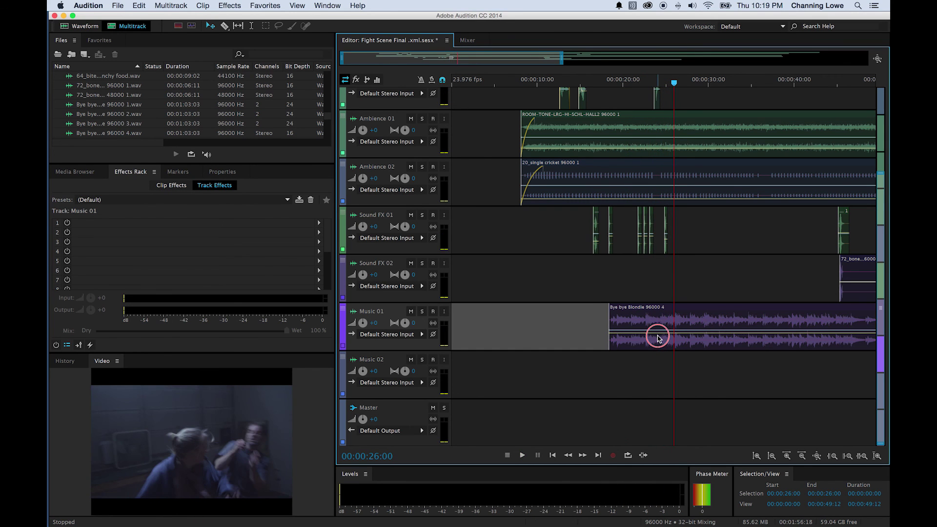
Solo Music 01, play it from 00:00:26:00, and lower the Bye bye Blondie clip's volume slightly
{"action": "left_click", "coordinate": [659, 336]}
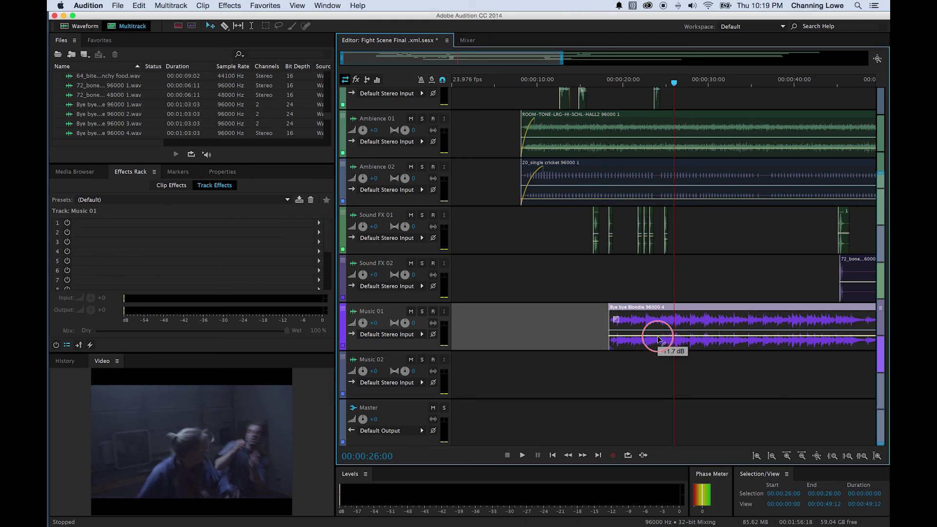
{"action": "left_click", "coordinate": [422, 312]}
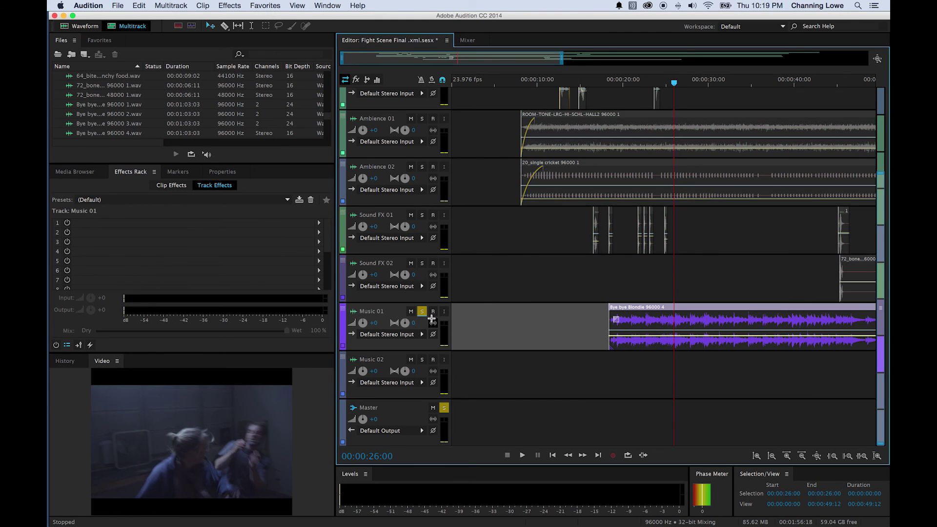
{"action": "key", "text": "space"}
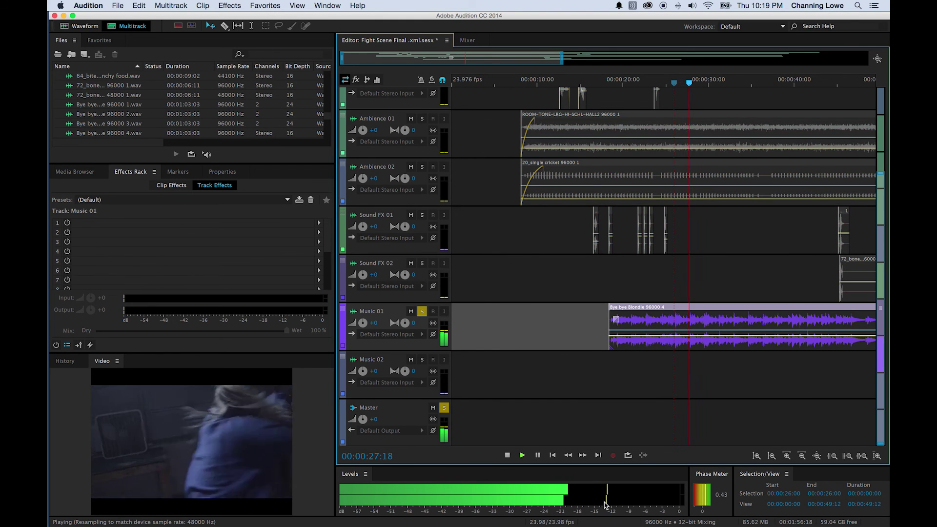
{"action": "key", "text": "space"}
{"action": "left_click_drag", "start_coordinate": [674, 336], "coordinate": [674, 340]}
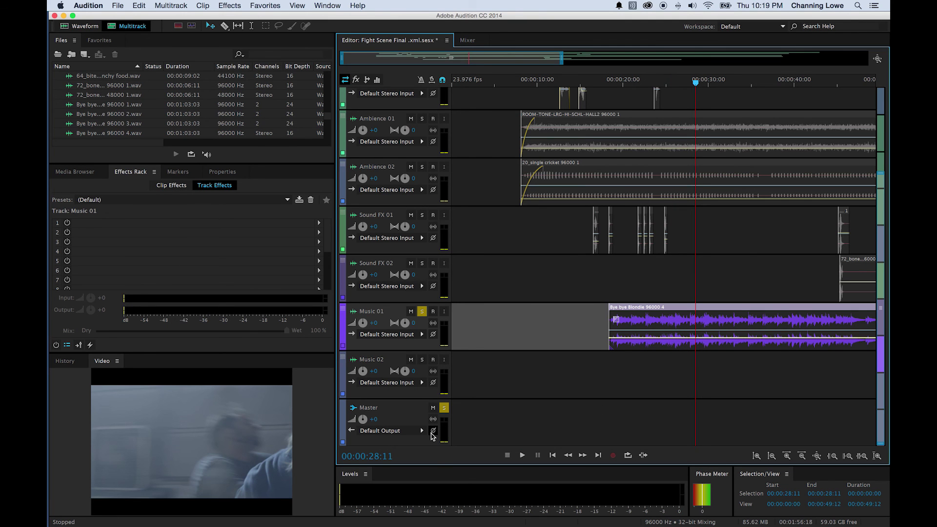
Turn off solo on Music 01 and play the full mix from 00:00:28:11
{"action": "left_click", "coordinate": [421, 311]}
{"action": "key", "text": "space"}
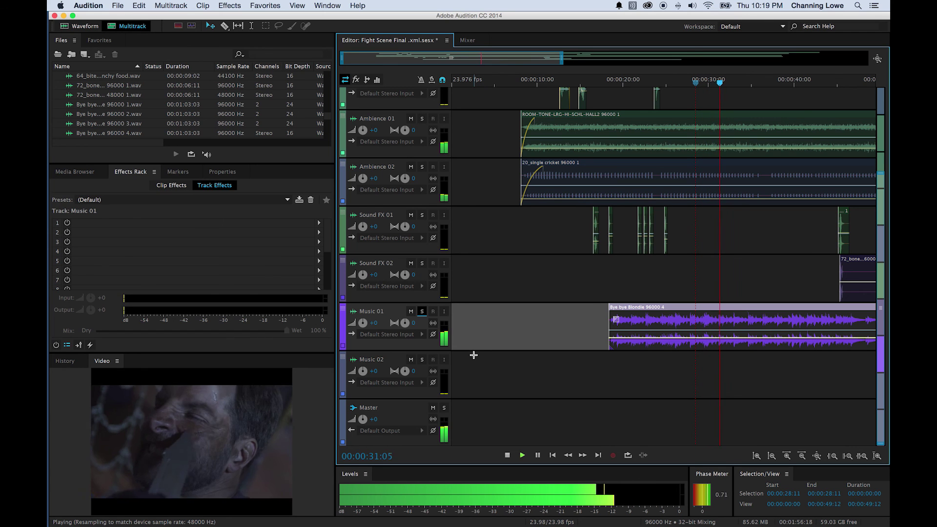
{"action": "key", "text": "space"}
Trim the end of the Bye bye Blondie clip on Music 01 back to about 00:00:56
{"action": "scroll", "coordinate": [561, 337], "scroll_direction": "right", "scroll_amount": 1}
{"action": "scroll", "coordinate": [624, 319], "scroll_direction": "right", "scroll_amount": 2}
{"action": "key", "text": "backslash"}
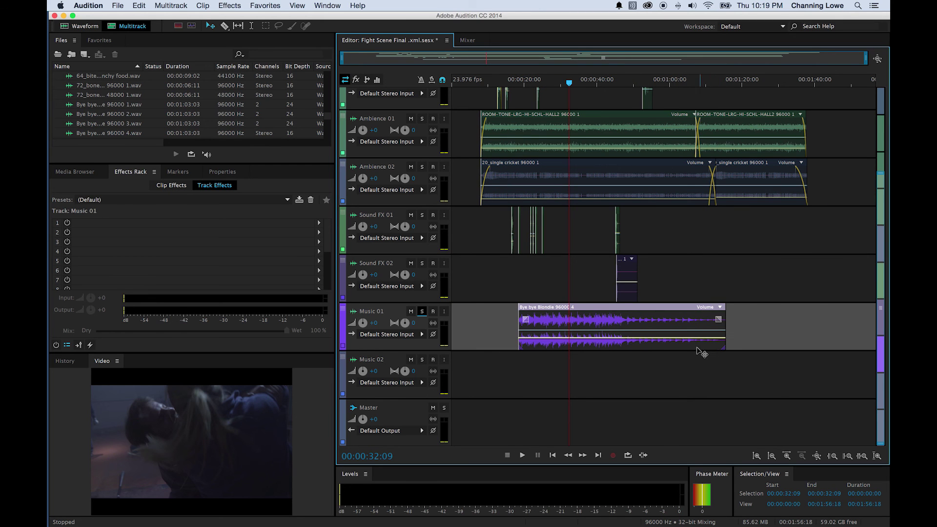
{"action": "left_click_drag", "start_coordinate": [723, 318], "coordinate": [654, 317]}
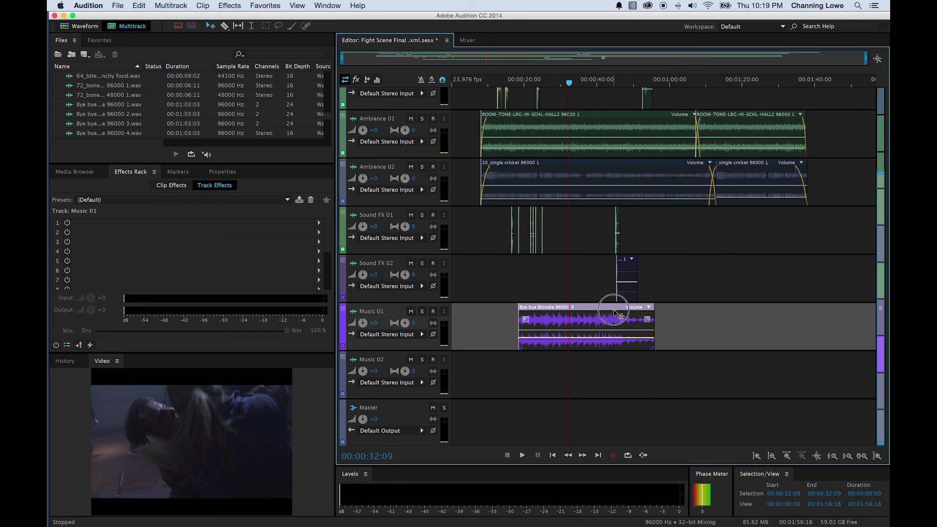
Play from 00:00:53:14 to the trimmed music's end and paste a second Bye bye Blondie clip there, overlapping the first from about 00:00:53
{"action": "left_click", "coordinate": [646, 92]}
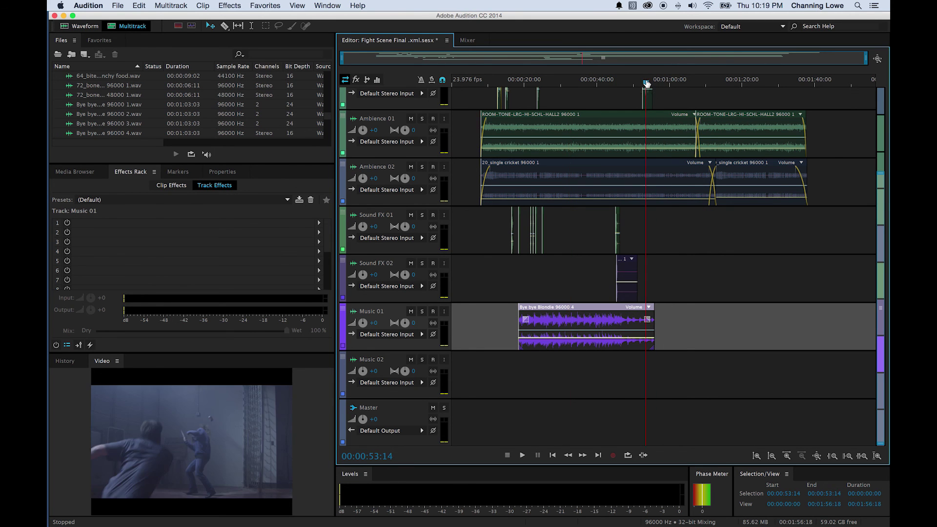
{"action": "key", "text": "space"}
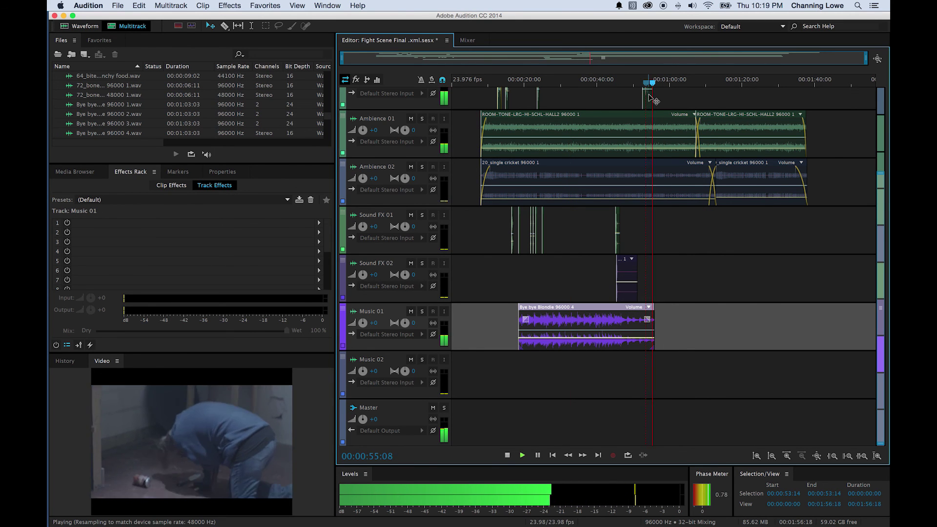
{"action": "key", "text": "space"}
{"action": "key", "text": "super+v"}
{"action": "mouse_move", "coordinate": [656, 313]}
{"action": "left_mouse_down"}
{"action": "mouse_move", "coordinate": [704, 313]}
{"action": "mouse_move", "coordinate": [664, 314]}
{"action": "left_mouse_up"}
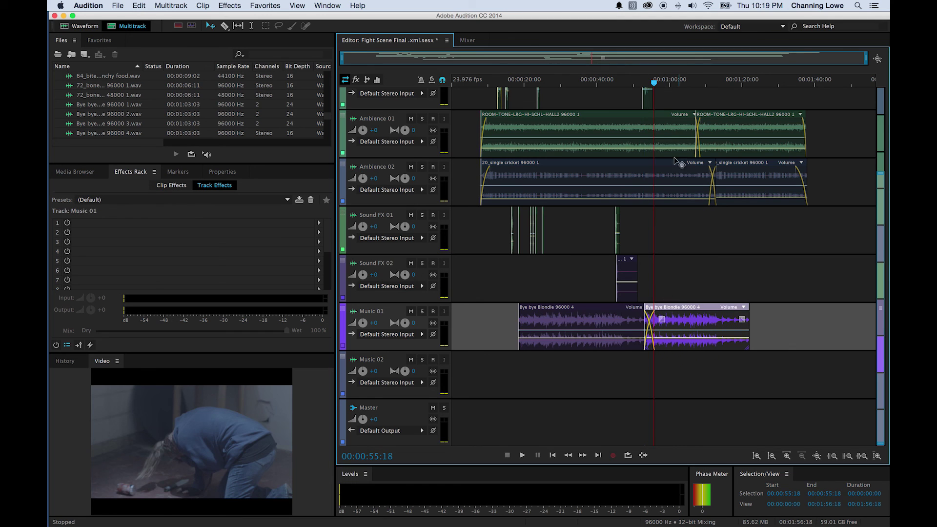
Play the scene from 00:00:50:23 to listen to the transition between the two Bye bye Blondie clips
{"action": "left_click", "coordinate": [637, 82]}
{"action": "key", "text": "space"}
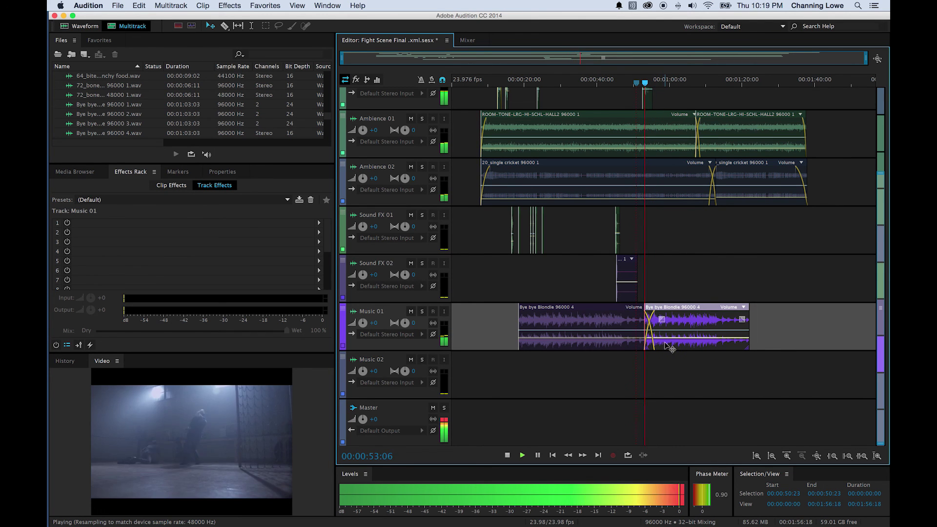
{"action": "key", "text": "space"}
{"action": "key", "text": "space"}
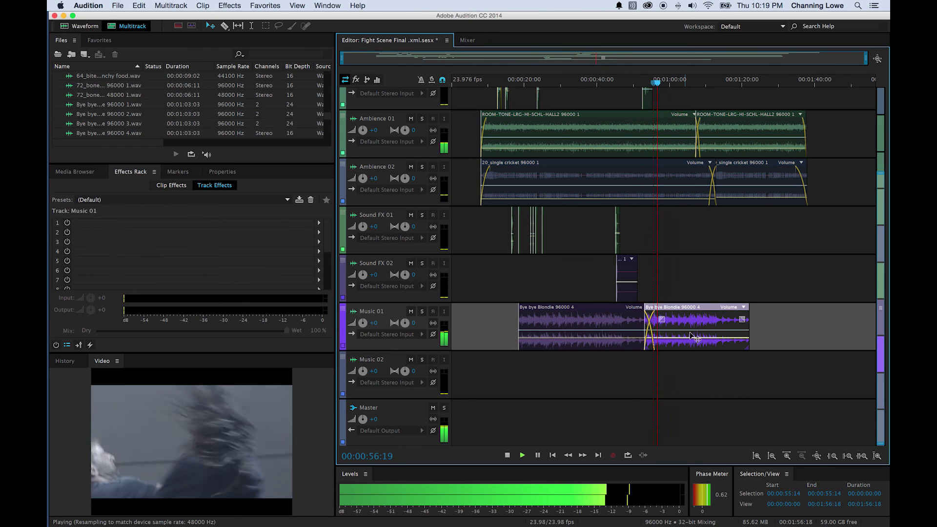
Shift the second Bye bye Blondie clip about 2 seconds later and extend its start back to about 00:00:52, crossfading with the first
{"action": "left_click_drag", "start_coordinate": [660, 83], "coordinate": [717, 98]}
{"action": "left_click_drag", "start_coordinate": [704, 303], "coordinate": [713, 304]}
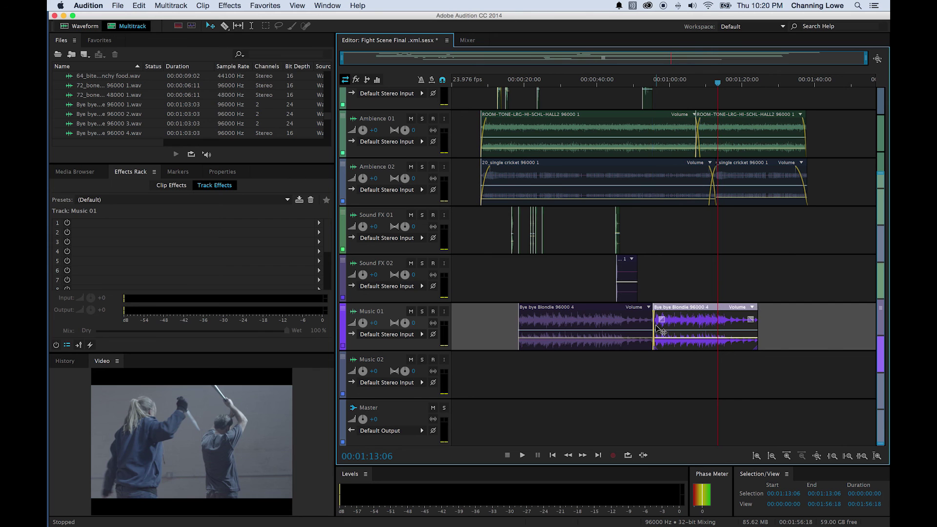
{"action": "left_click_drag", "start_coordinate": [654, 326], "coordinate": [642, 325]}
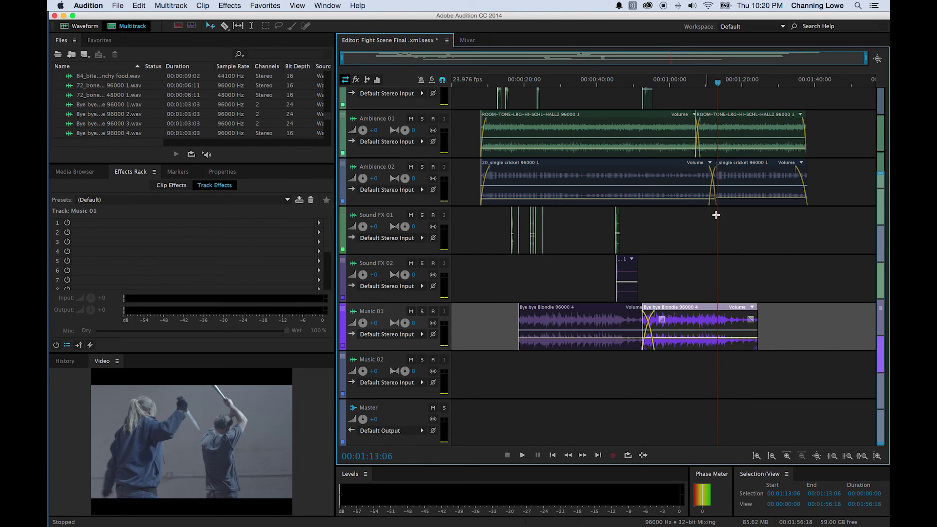
Play the scene with the music from 00:01:13:06 and save the session
{"action": "key", "text": "space"}
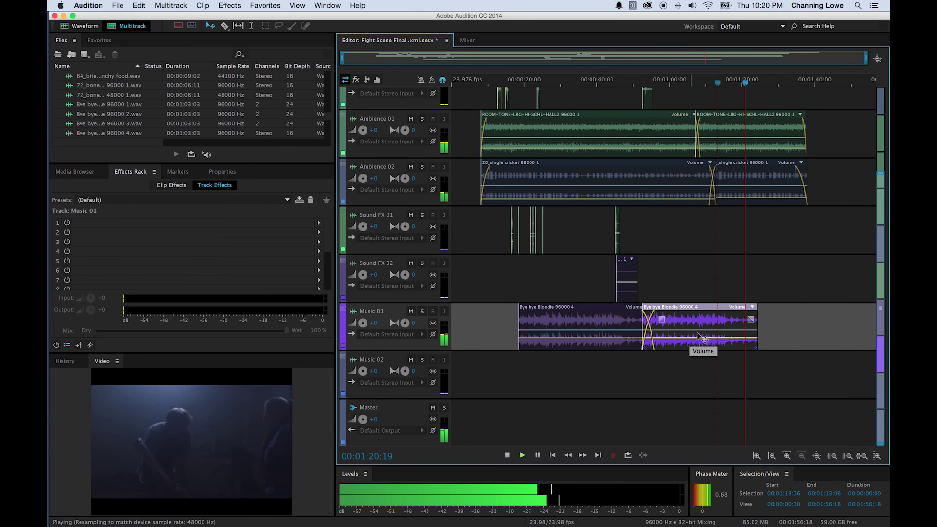
{"action": "key", "text": "space"}
{"action": "key", "text": "super+s"}
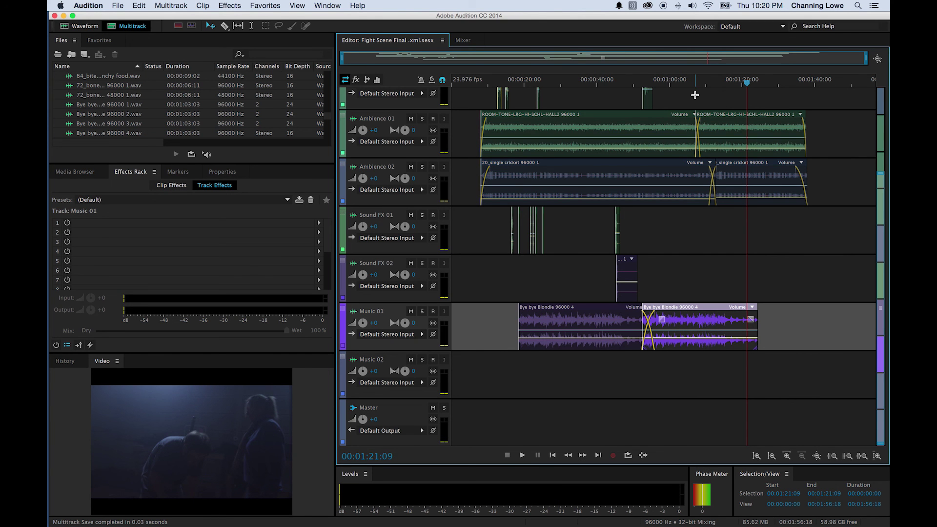
Return the playhead to the session start and check the remaining tasks in the Word document Sound Sweetening Process.docx, then return to Audition
{"action": "left_click_drag", "start_coordinate": [574, 75], "coordinate": [431, 80]}
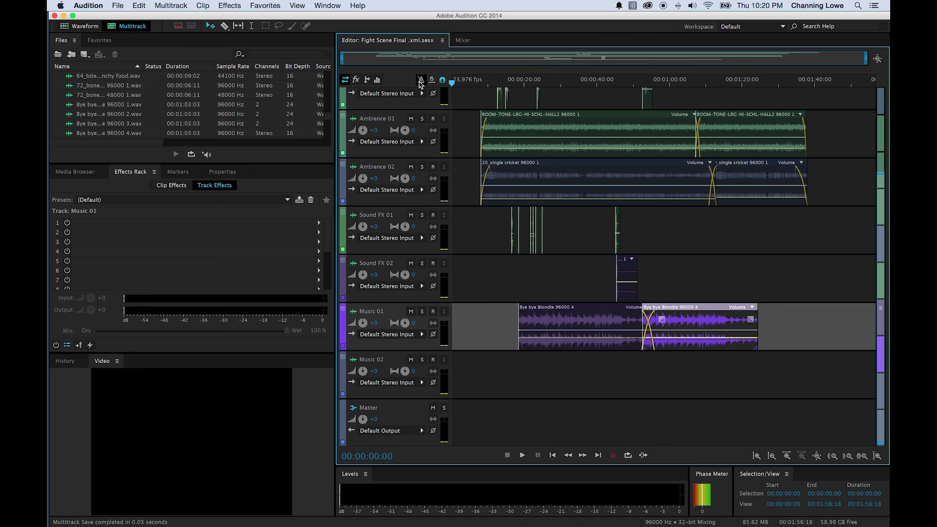
{"action": "scroll", "coordinate": [487, 157], "scroll_direction": "up", "scroll_amount": 5}
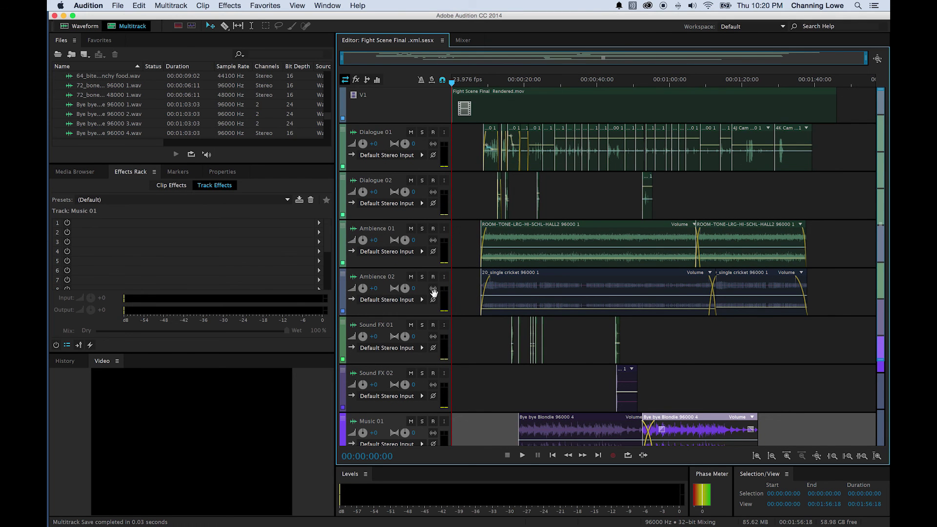
{"action": "key", "text": "super+Tab"}
{"action": "key", "text": "super+Tab"}
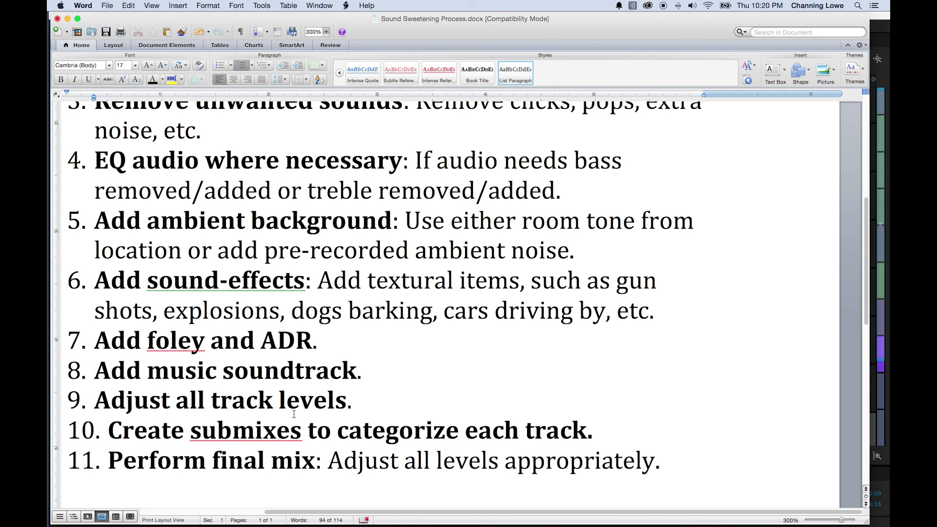
{"action": "key", "text": "super+Tab"}
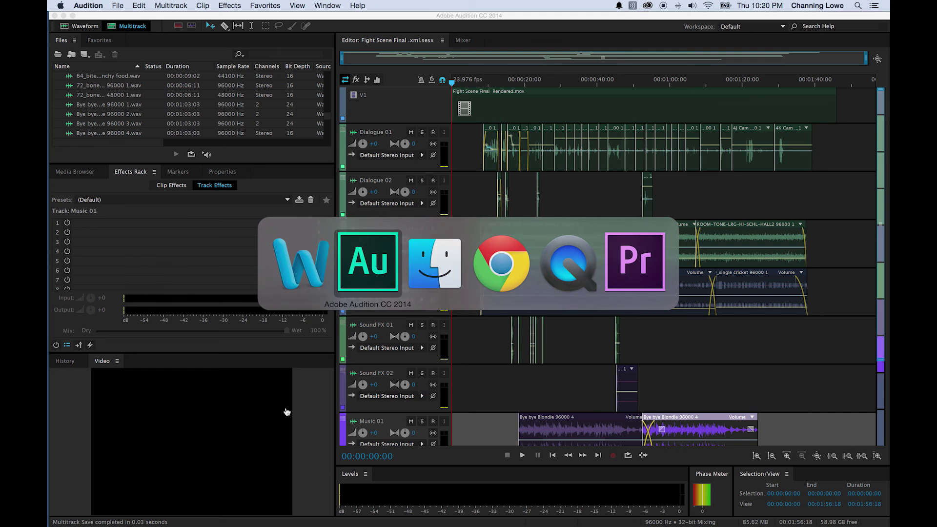
{"action": "left_click", "coordinate": [117, 6]}
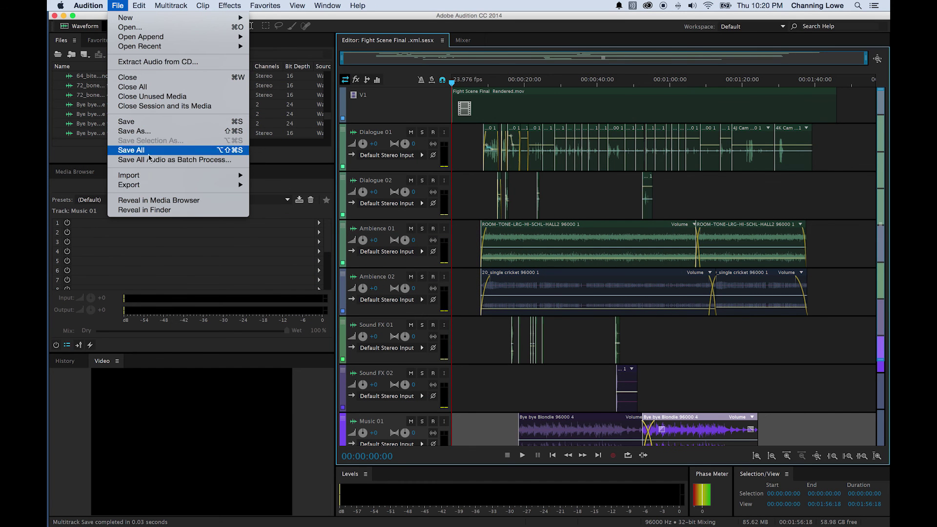
{"action": "mouse_move", "coordinate": [196, 184]}
{"action": "mouse_move", "coordinate": [304, 220]}
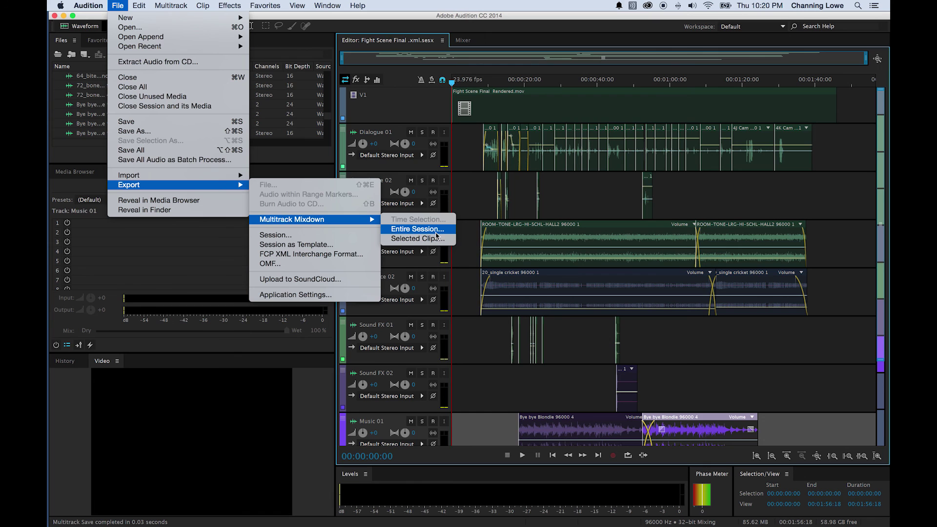
{"action": "left_click", "coordinate": [459, 186]}
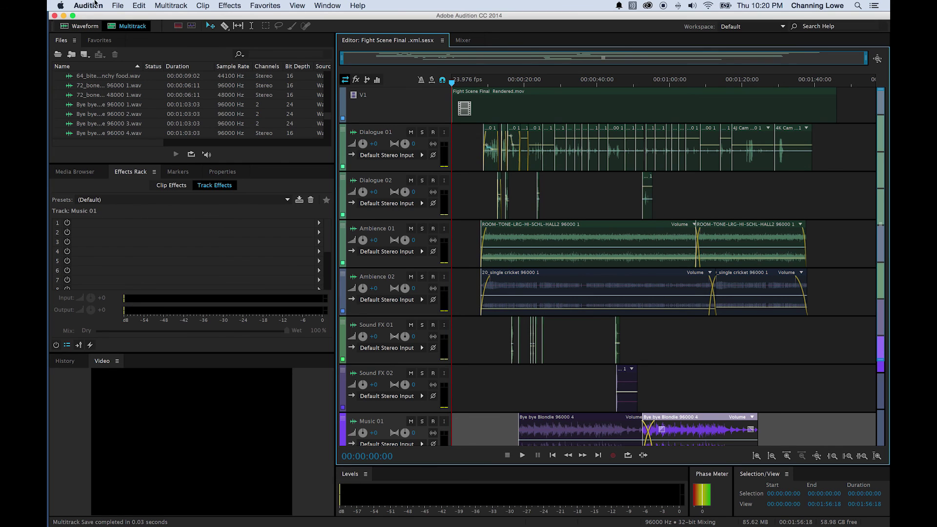
Start a multitrack mixdown export of the entire session and choose the Desktop as its location
{"action": "left_click", "coordinate": [116, 5]}
{"action": "mouse_move", "coordinate": [144, 186]}
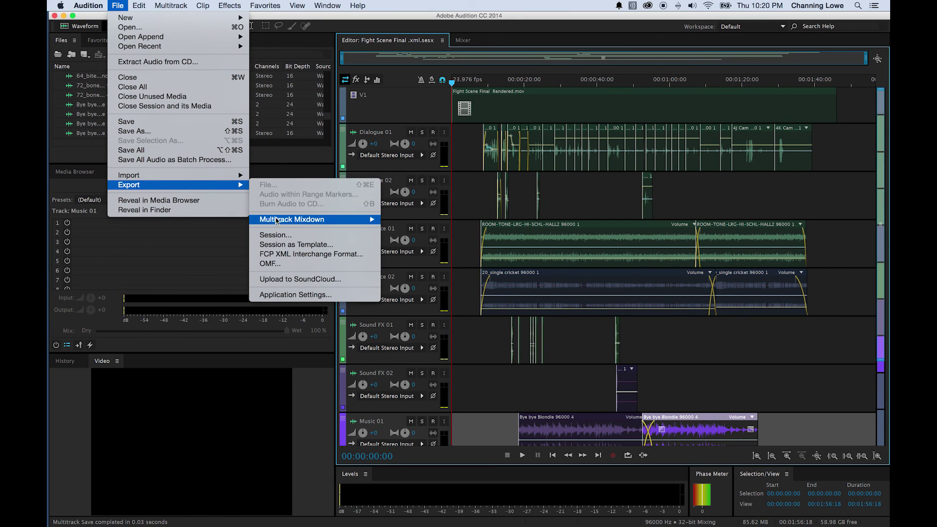
{"action": "mouse_move", "coordinate": [280, 221]}
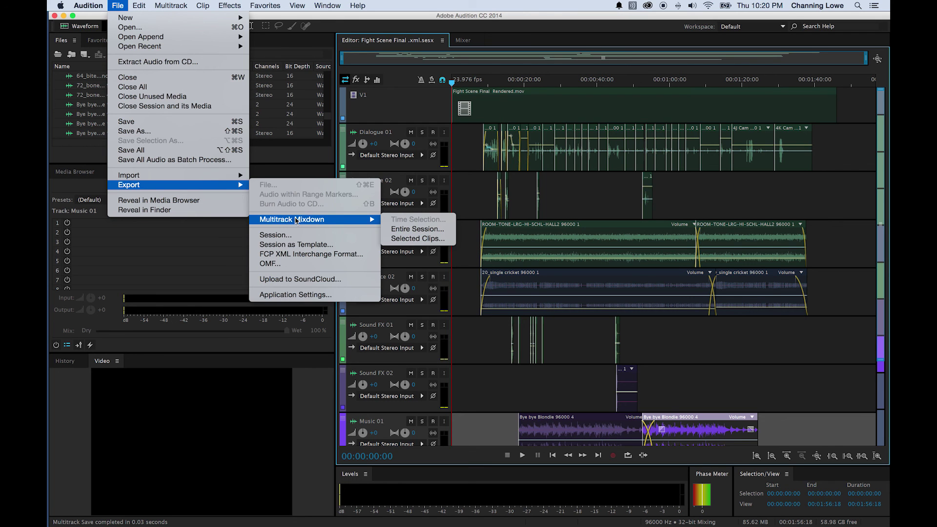
{"action": "left_click", "coordinate": [417, 229]}
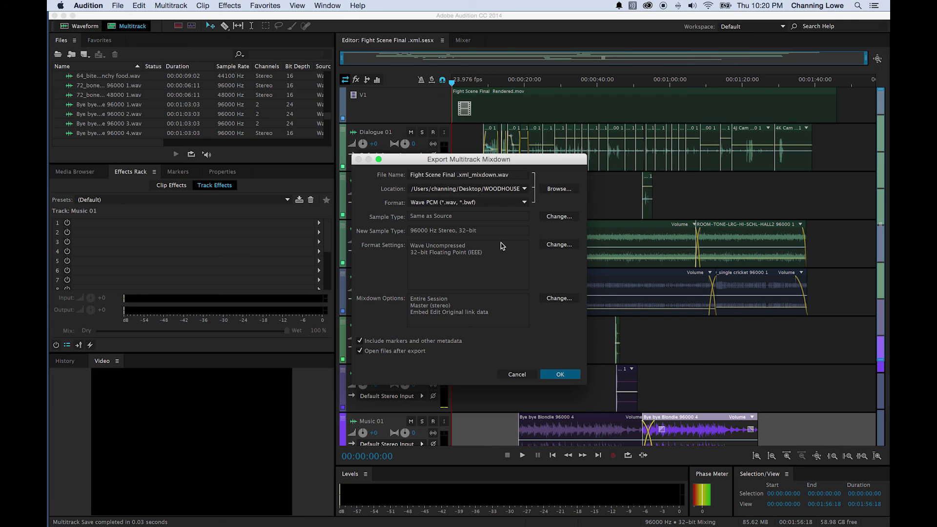
{"action": "left_click", "coordinate": [556, 191]}
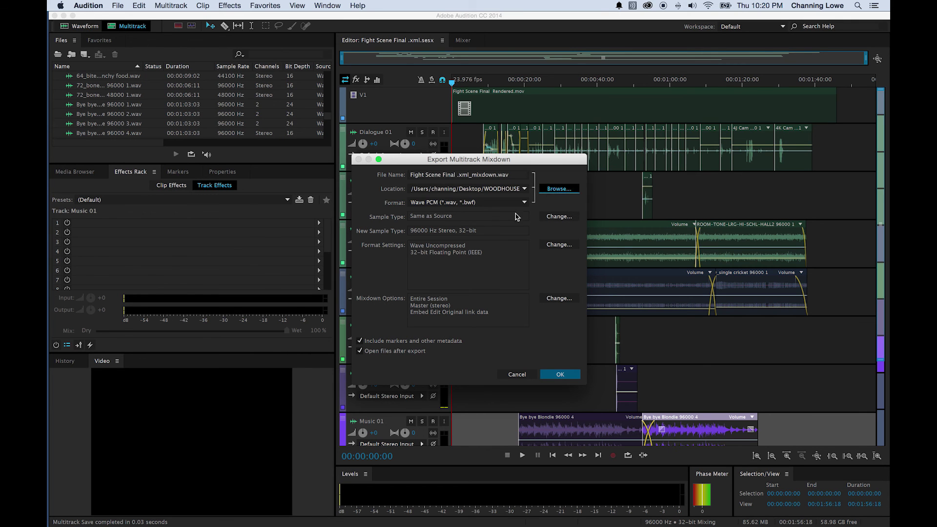
{"action": "left_click", "coordinate": [597, 215]}
{"action": "left_click", "coordinate": [381, 310]}
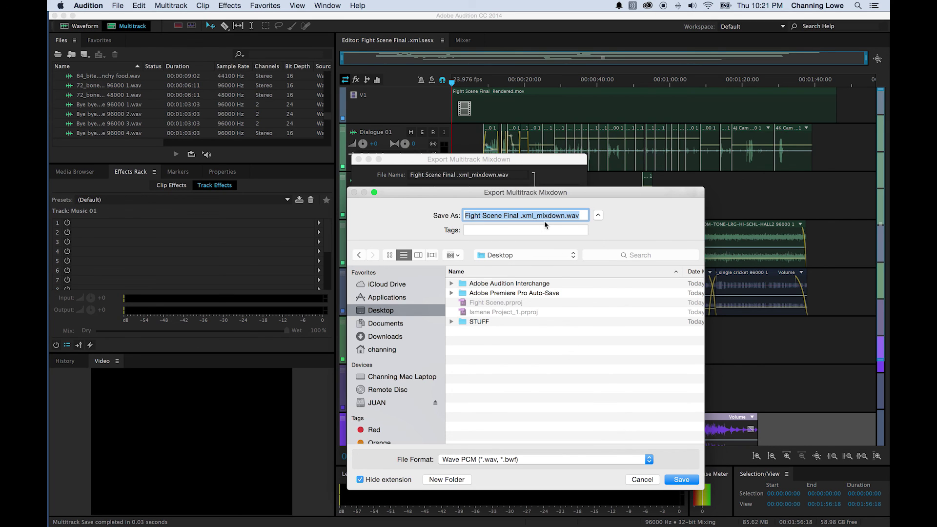
Name the mixdown file Fight Scene Final mixdown.wav and export it as 96000 Hz stereo, 32-bit Wave PCM
{"action": "left_click", "coordinate": [524, 217]}
{"action": "left_click_drag", "start_coordinate": [519, 215], "coordinate": [537, 215]}
{"action": "left_click", "coordinate": [537, 216]}
{"action": "key", "text": "BackSpace"}
{"action": "key", "text": "BackSpace"}
{"action": "key", "text": "BackSpace"}
{"action": "key", "text": "BackSpace"}
{"action": "key", "text": "BackSpace"}
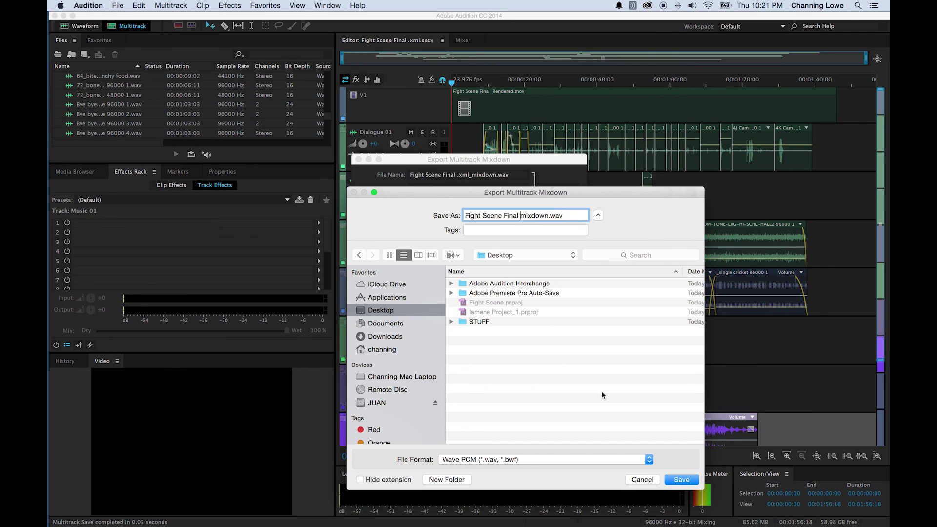
{"action": "left_click", "coordinate": [681, 480]}
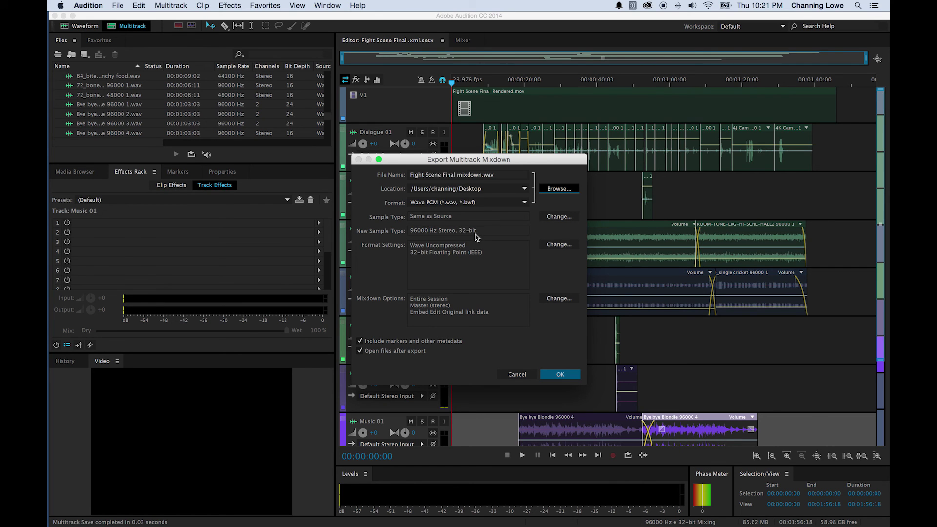
{"action": "left_click", "coordinate": [560, 375]}
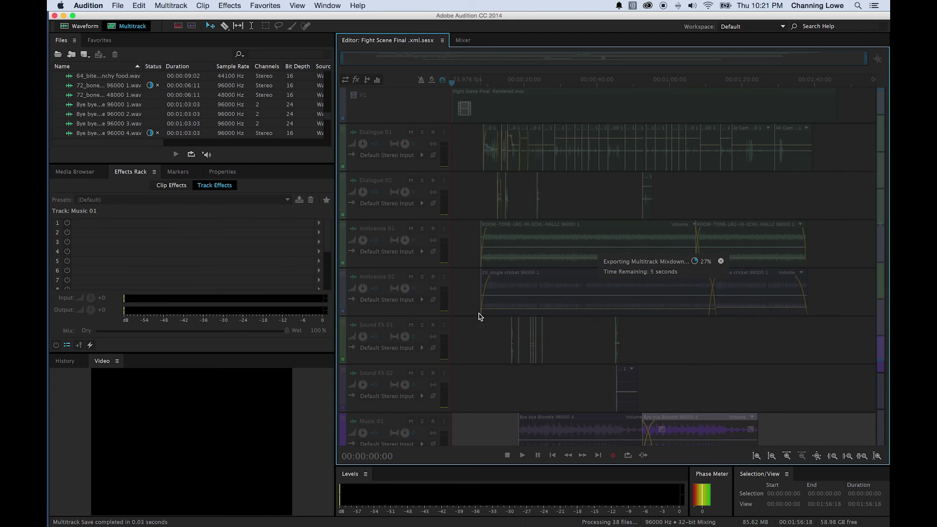
Switch to Premiere Pro, duplicate the Fight Scene Final sequence in the project, and rename the copy Fight Scene Final SOUND
{"action": "key", "text": "super+Tab"}
{"action": "key", "text": "super+Tab"}
{"action": "key", "text": "super+Tab"}
{"action": "key", "text": "super+Tab"}
{"action": "key", "text": "super+Tab"}
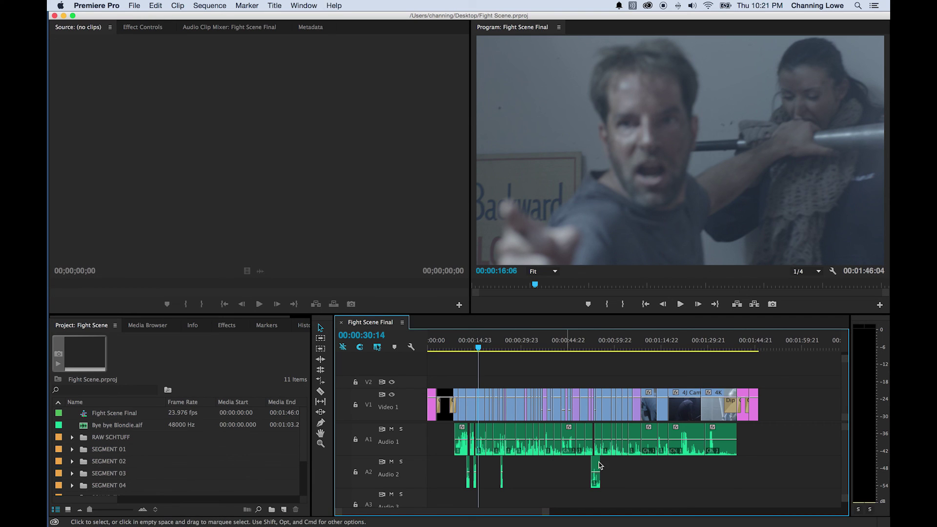
{"action": "left_click", "coordinate": [125, 415]}
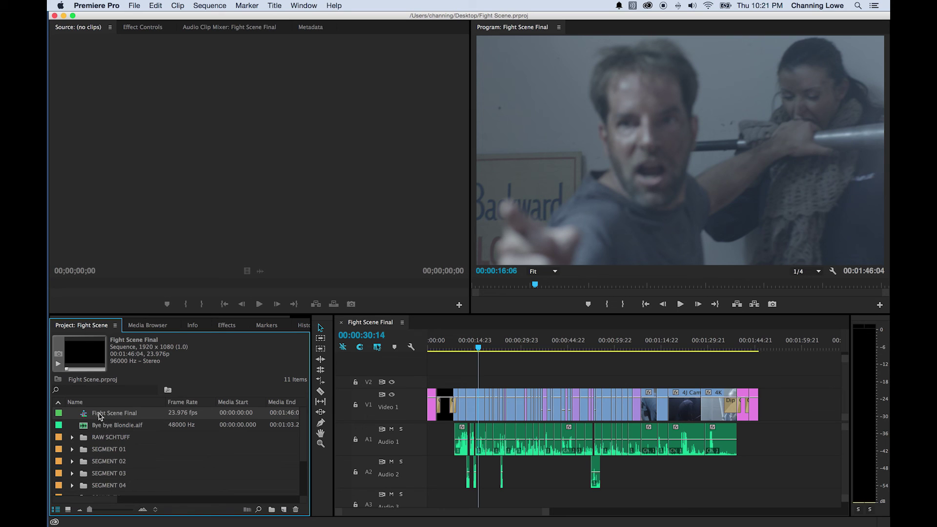
{"action": "right_click", "coordinate": [95, 416]}
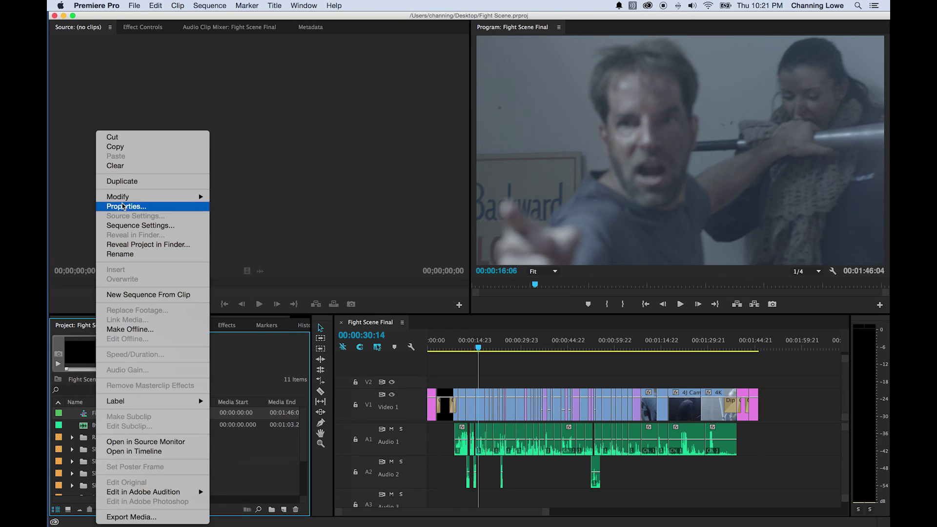
{"action": "left_click", "coordinate": [130, 183]}
{"action": "left_click", "coordinate": [138, 427]}
{"action": "left_click_drag", "start_coordinate": [138, 427], "coordinate": [188, 430]}
{"action": "type", "text": "SOUND"}
{"action": "key", "text": "Tab"}
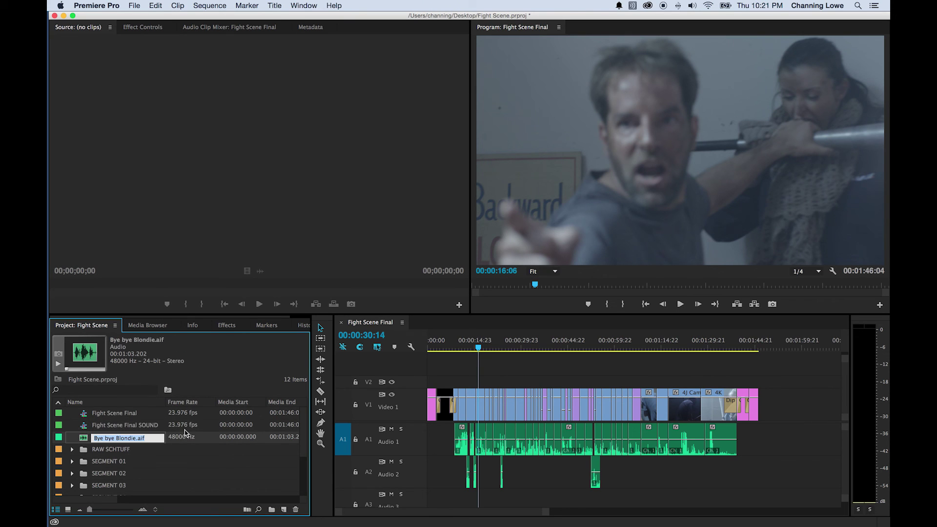
Open the Fight Scene Final SOUND sequence in the timeline and make it the active sequence
{"action": "left_click", "coordinate": [110, 425]}
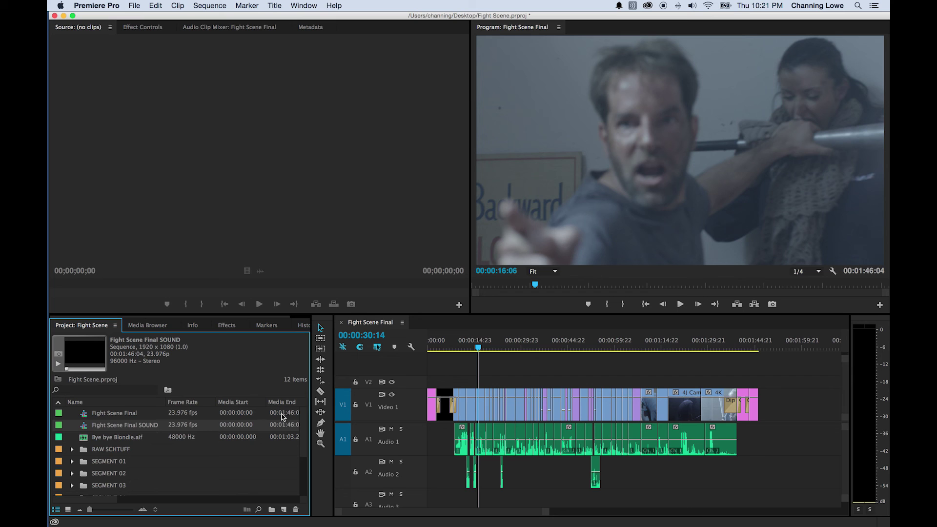
{"action": "key", "text": "shift+3"}
{"action": "double_click", "coordinate": [89, 427]}
{"action": "left_click", "coordinate": [382, 323]}
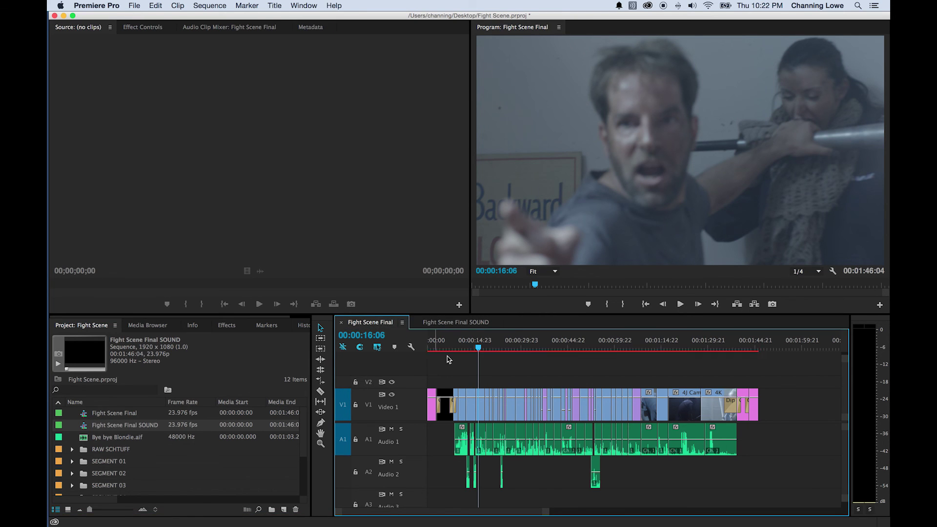
{"action": "left_click", "coordinate": [444, 324]}
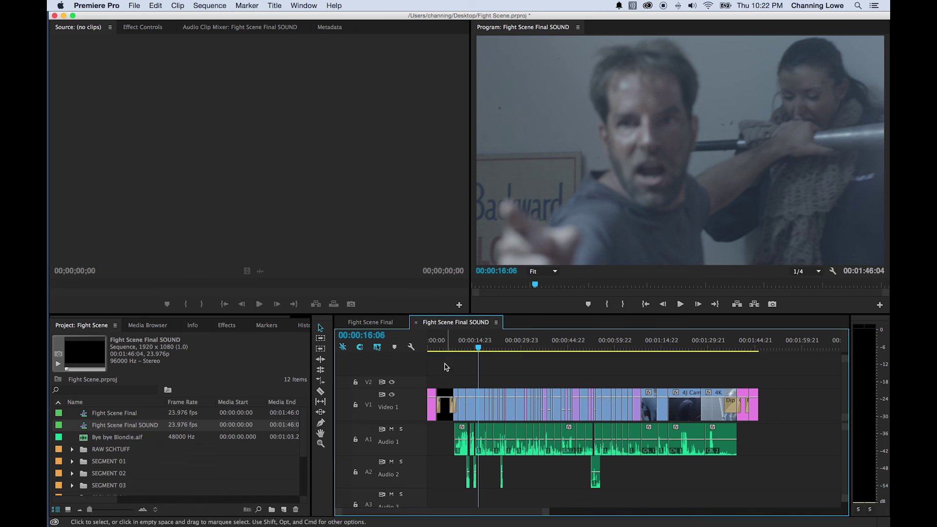
{"action": "left_click_drag", "start_coordinate": [444, 482], "coordinate": [800, 446]}
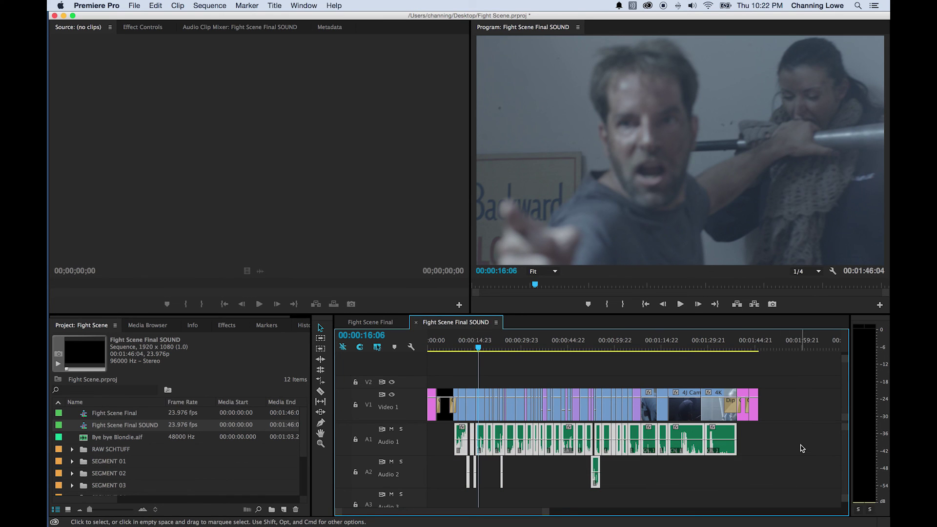
{"action": "key", "text": "Delete"}
{"action": "key", "text": "super+z"}
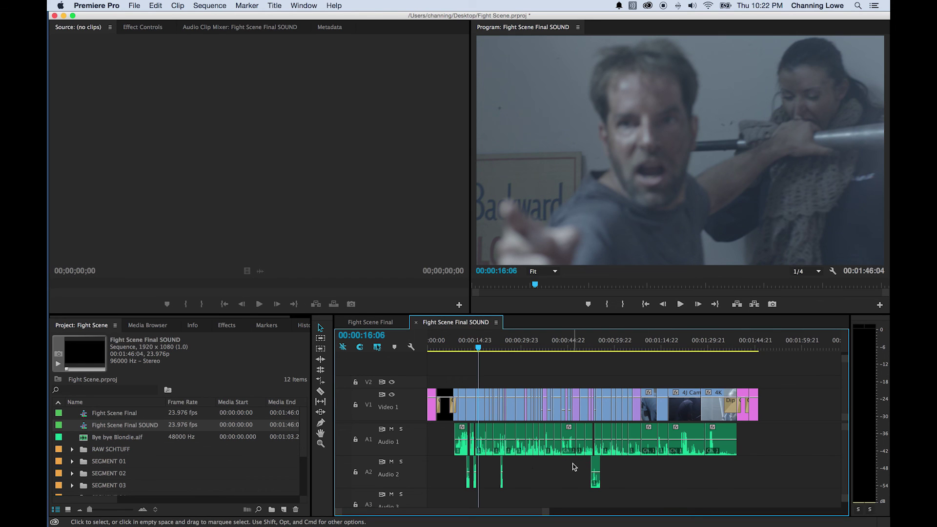
Delete all audio clips from the Fight Scene Final SOUND sequence while the V1 track is locked, and unlock V1
{"action": "left_click", "coordinate": [355, 404]}
{"action": "key", "text": "super+a"}
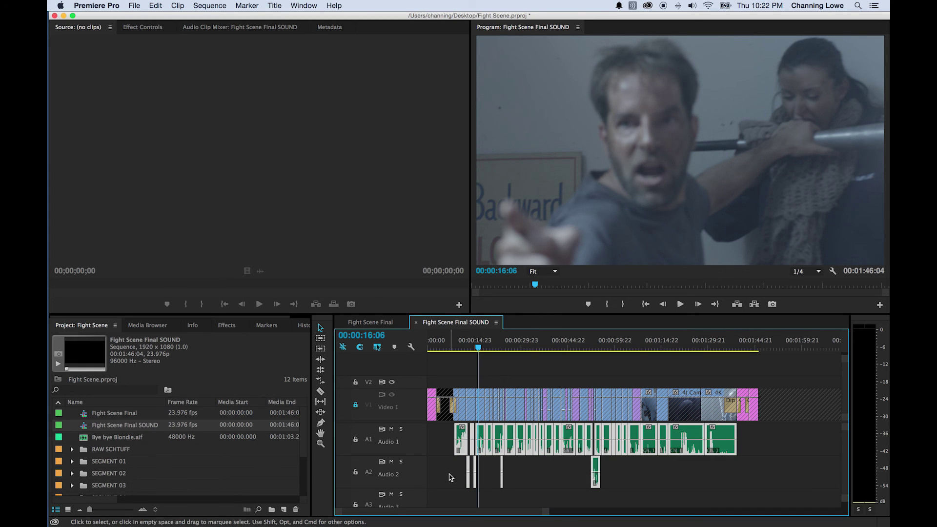
{"action": "key", "text": "Delete"}
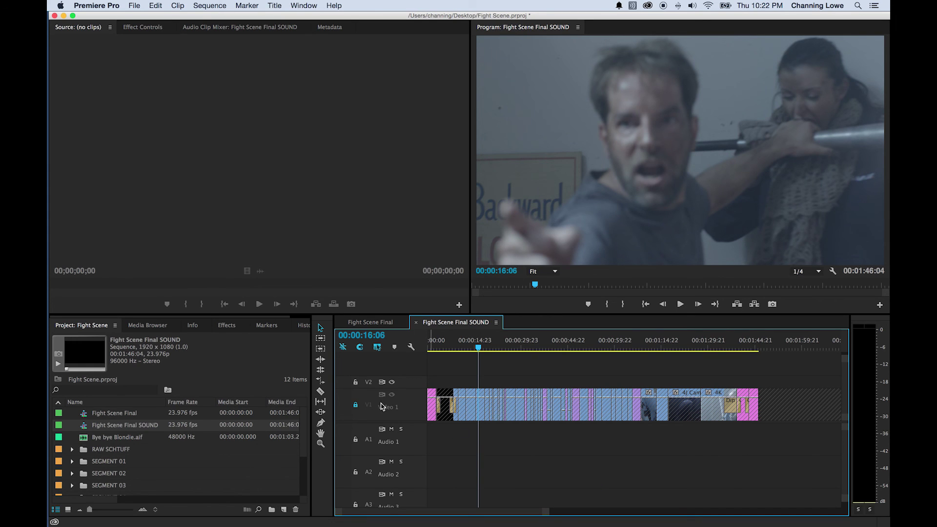
{"action": "left_click", "coordinate": [355, 405]}
Import Fight Scene Final mixdown.wav from the Desktop and place it on track A1 at the start of the sequence
{"action": "left_click", "coordinate": [147, 446]}
{"action": "key", "text": "super+i"}
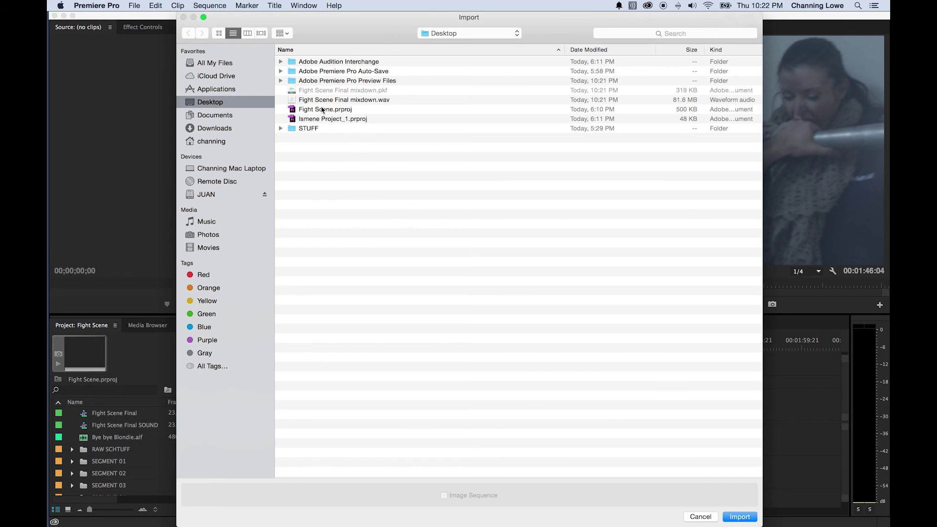
{"action": "double_click", "coordinate": [319, 99]}
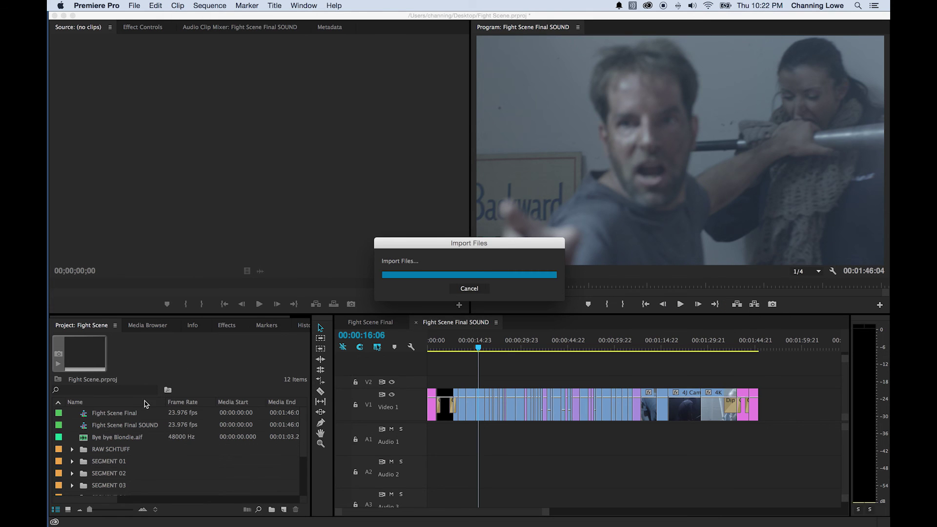
{"action": "left_click_drag", "start_coordinate": [90, 449], "coordinate": [427, 442]}
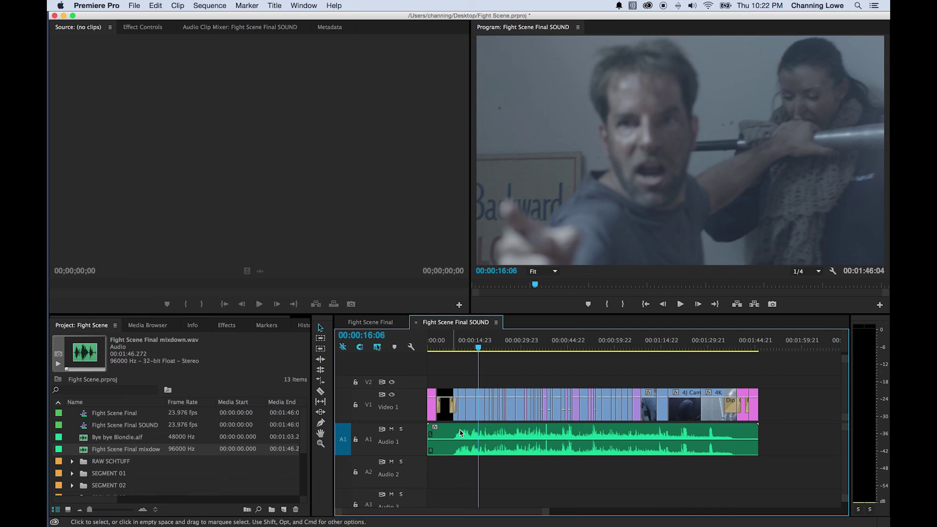
Play back several parts of the Fight Scene Final SOUND sequence to check the mixdown's sync with the picture
{"action": "left_click_drag", "start_coordinate": [471, 345], "coordinate": [468, 345]}
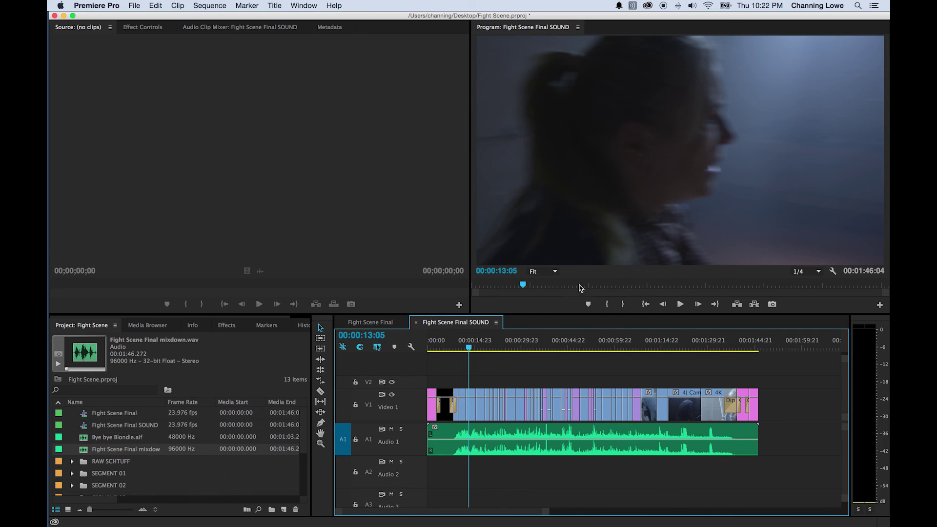
{"action": "key", "text": "space"}
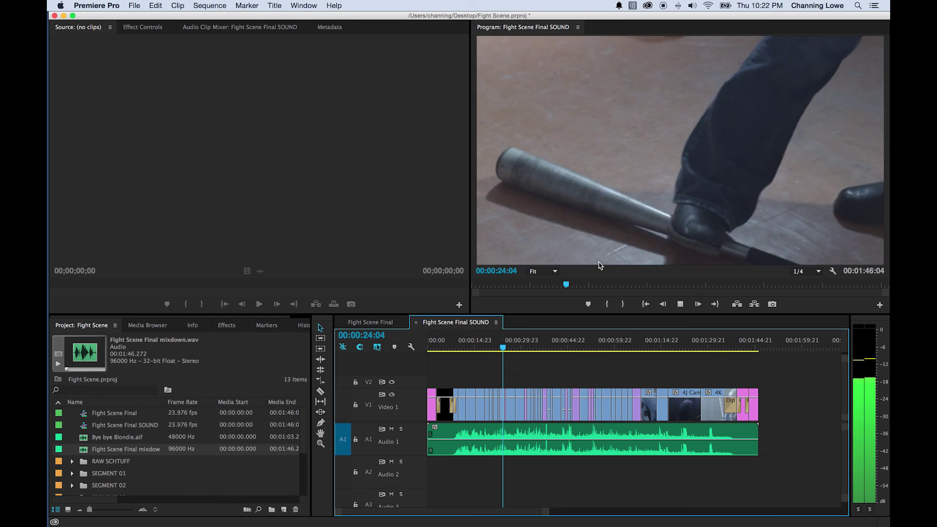
{"action": "key", "text": "space"}
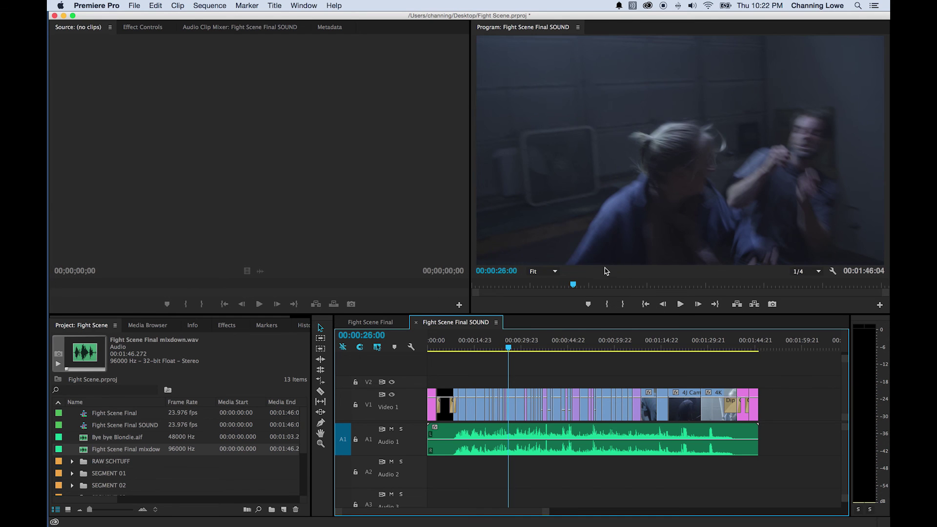
{"action": "left_click_drag", "start_coordinate": [508, 348], "coordinate": [539, 347]}
{"action": "left_click", "coordinate": [561, 347]}
{"action": "key", "text": "space"}
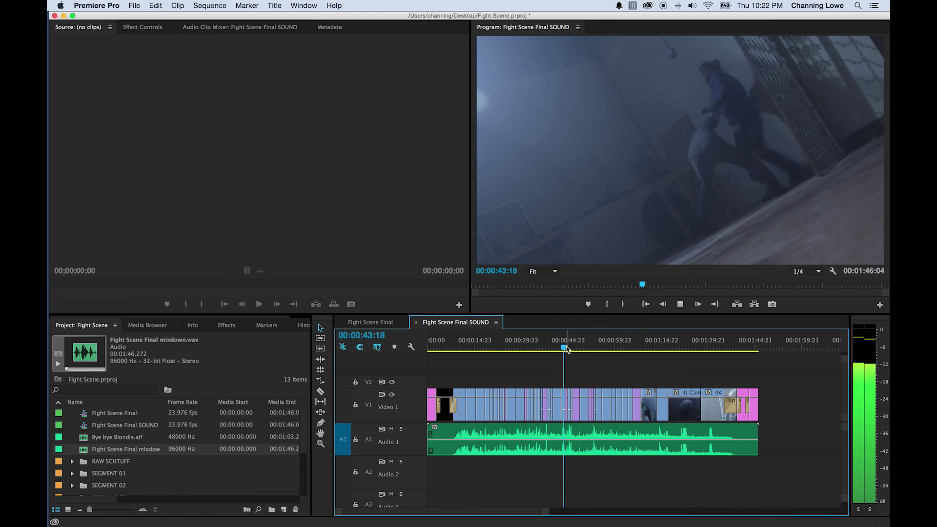
{"action": "key", "text": "space"}
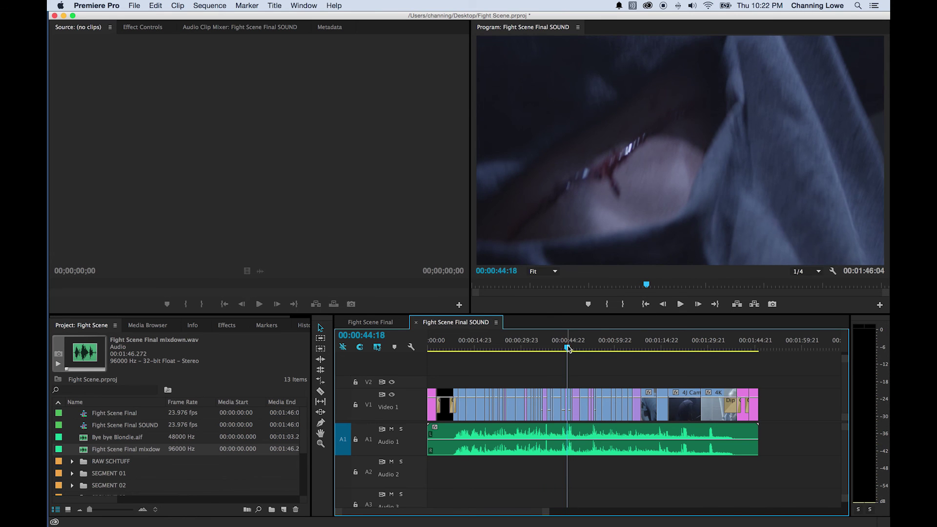
{"action": "key", "text": "space"}
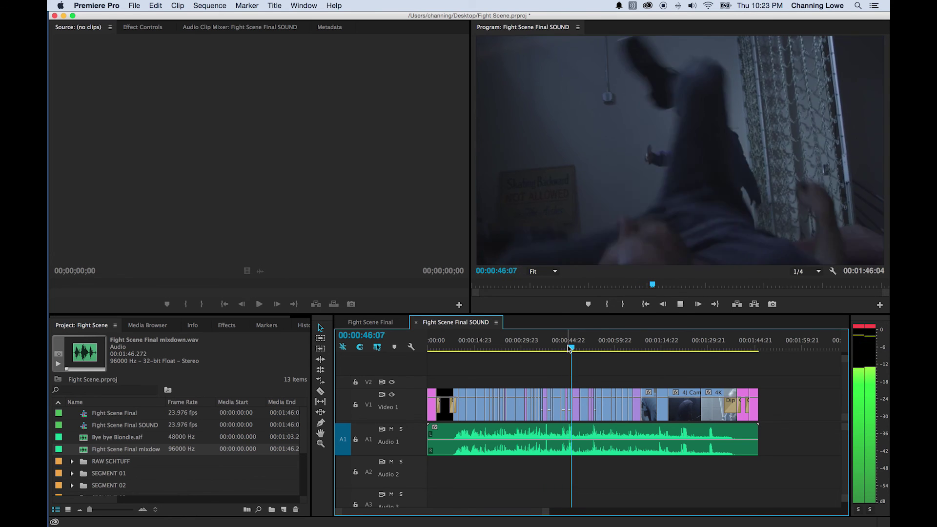
{"action": "key", "text": "space"}
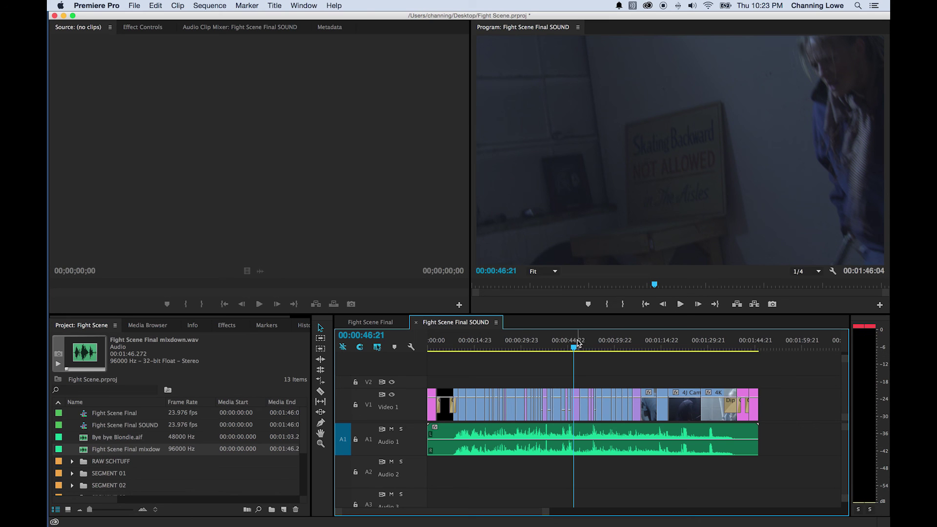